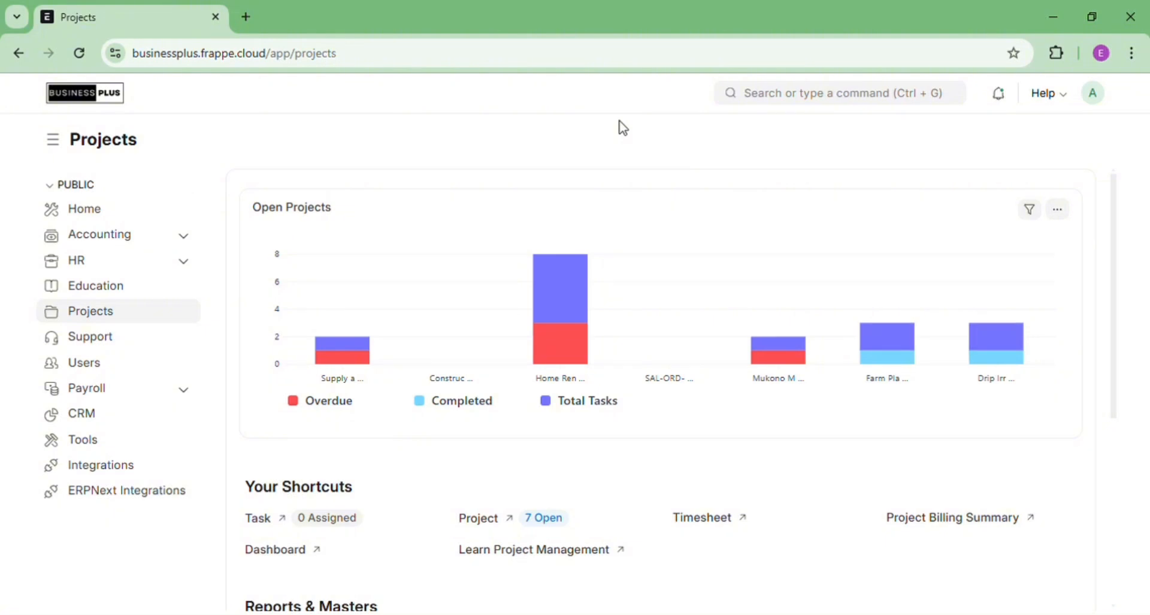
Search for "project", open the Project Type list and start a new project type in the full form.
left_click(770, 100)
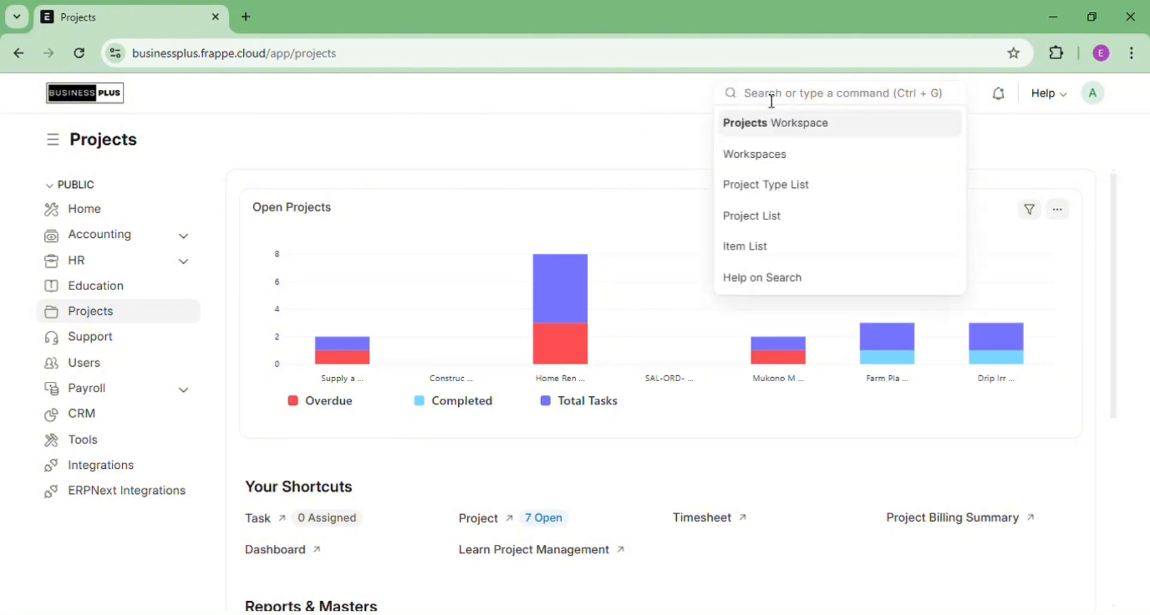
type("project")
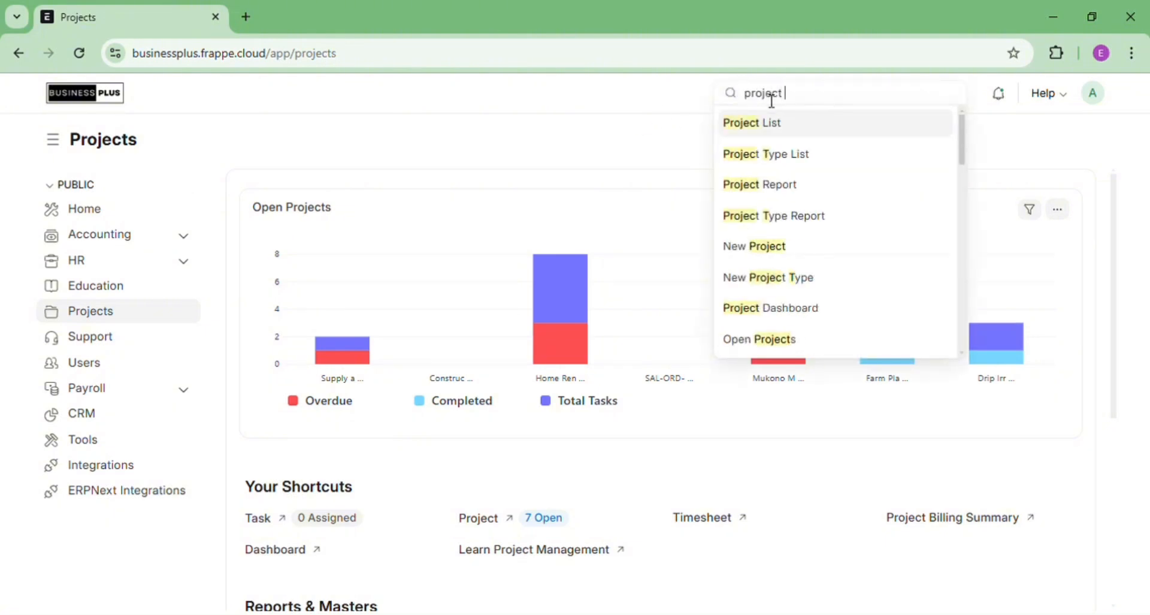
left_click(792, 157)
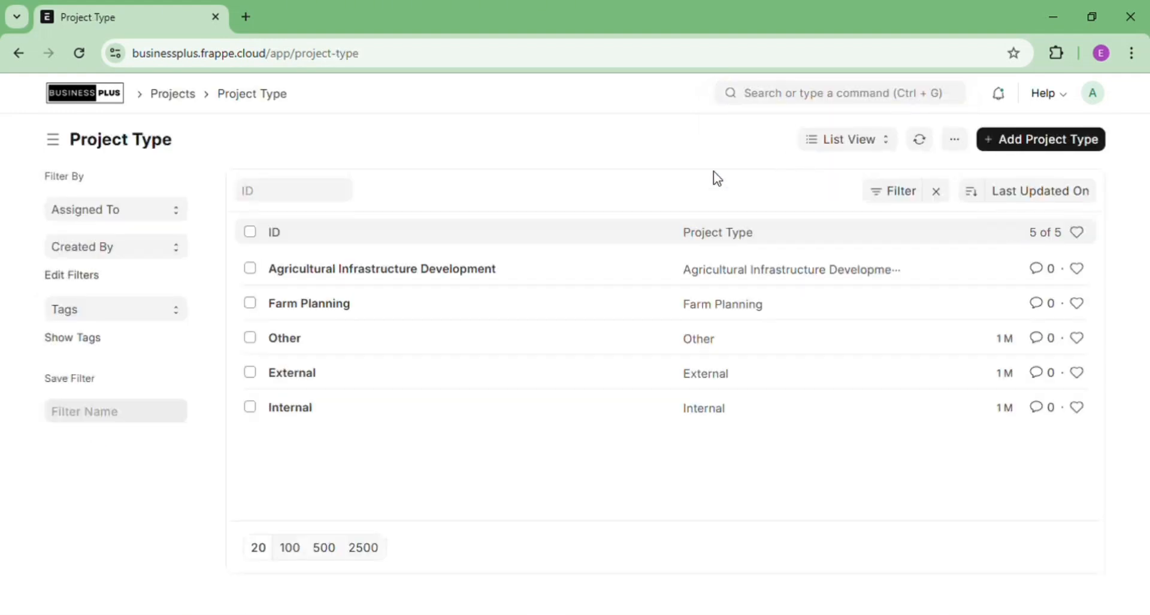
left_click(1041, 141)
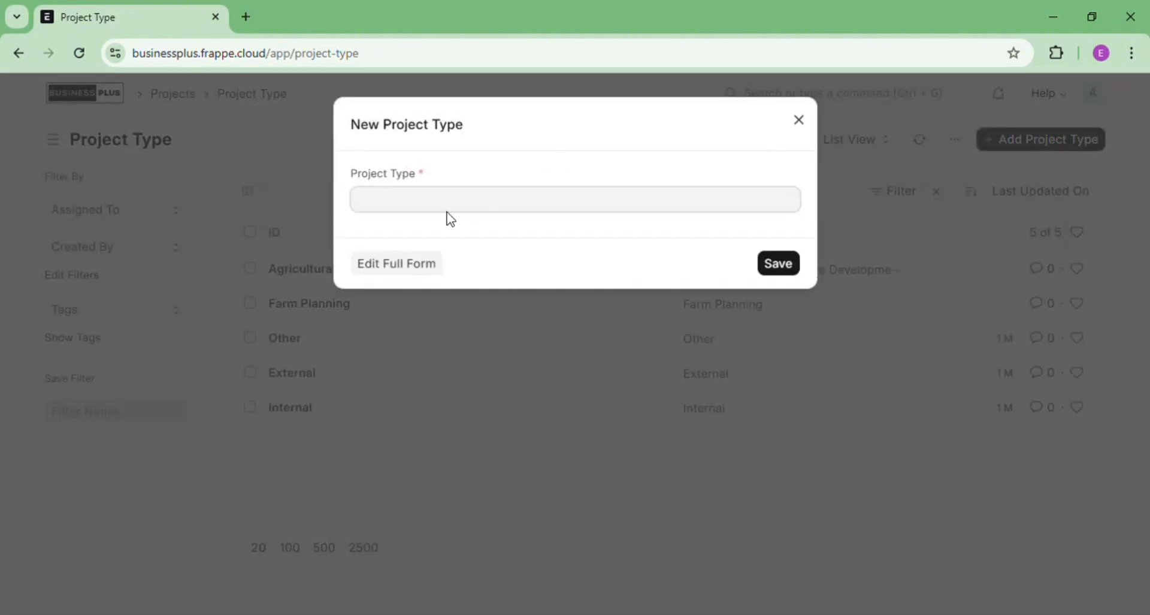
left_click(411, 277)
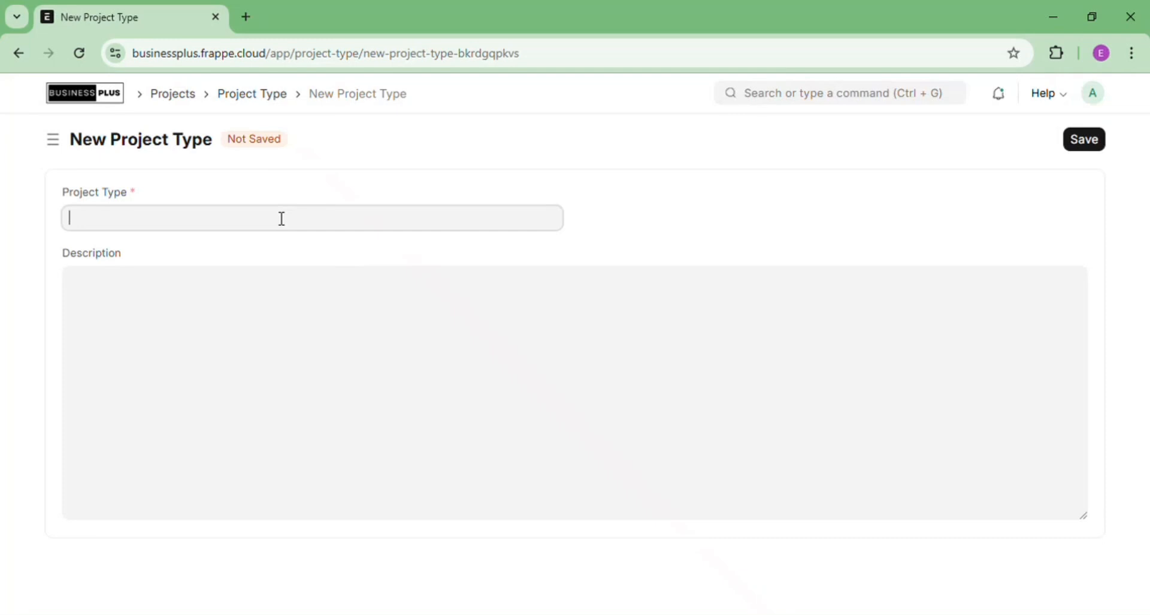
Name the new project type "Agricultural Facility Setuup".
type("Agricultural F")
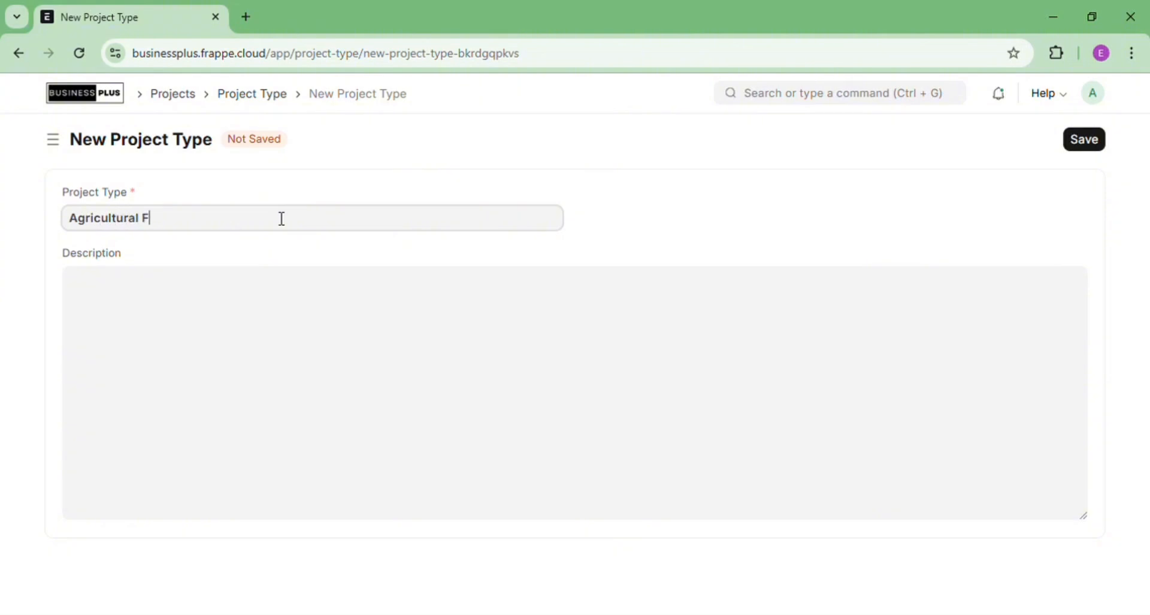
type("acility Setuup")
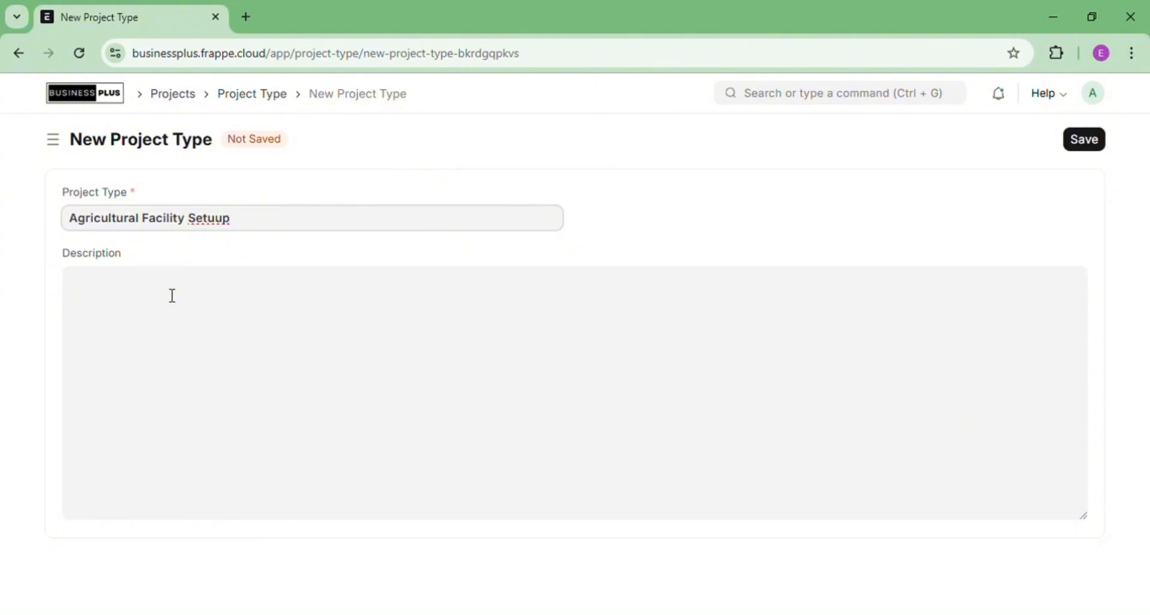
type("T")
key("BackSpace")
Describe the project type as "This includes constructing or setting up agricultural structures." and save it.
left_click(172, 296)
type("t")
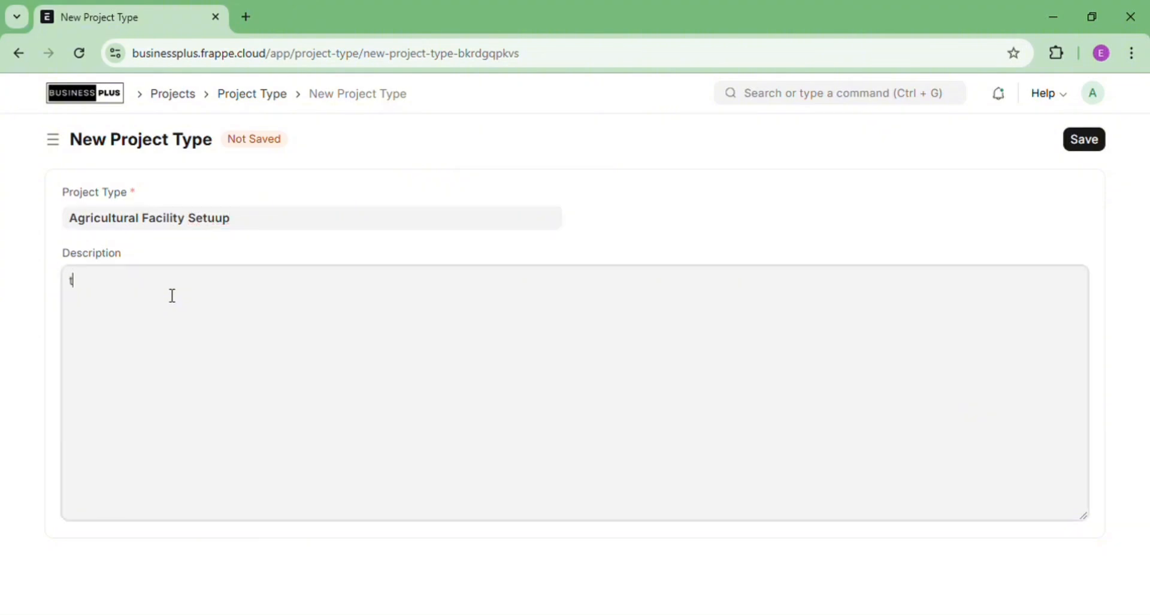
type("This includes c")
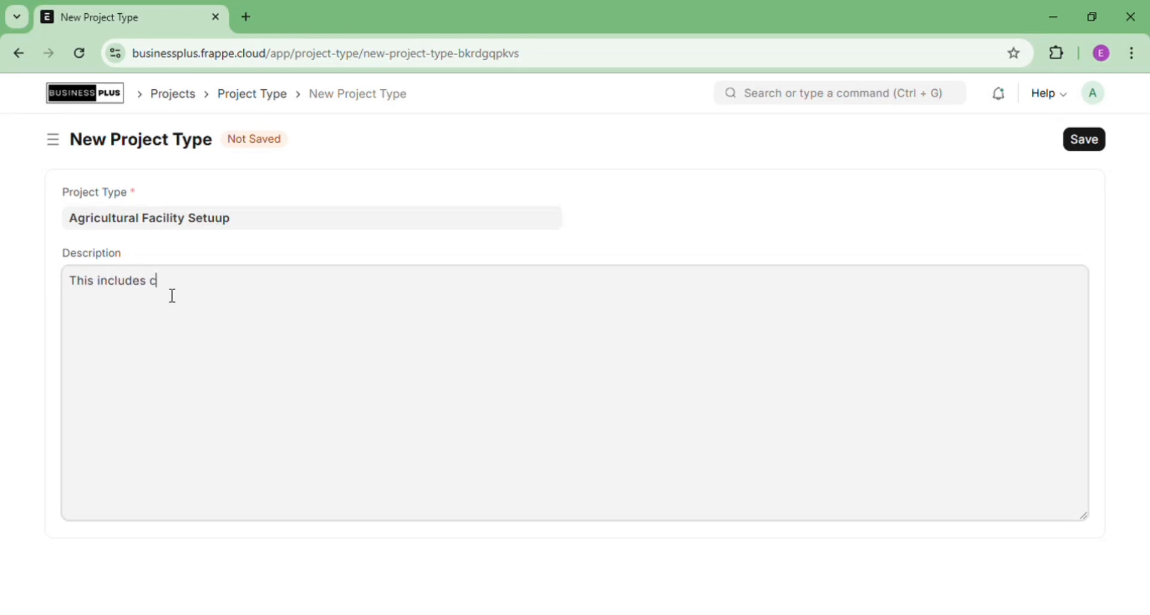
type("onstrcu")
key("BackSpace")
key("BackSpace")
type("ucting or setting")
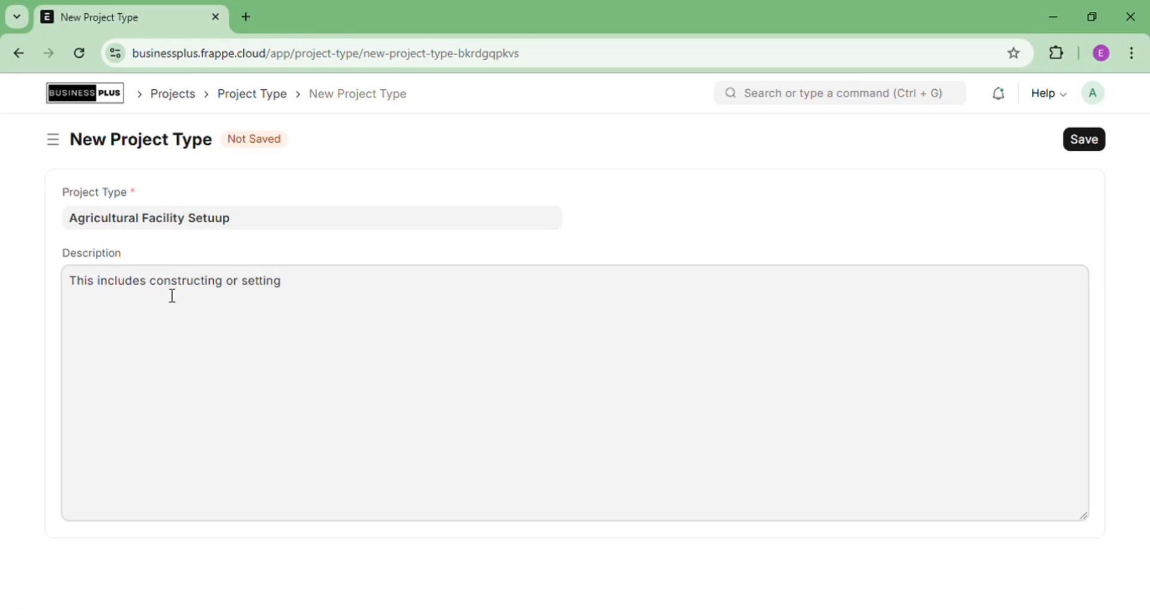
type(" up agricultural str")
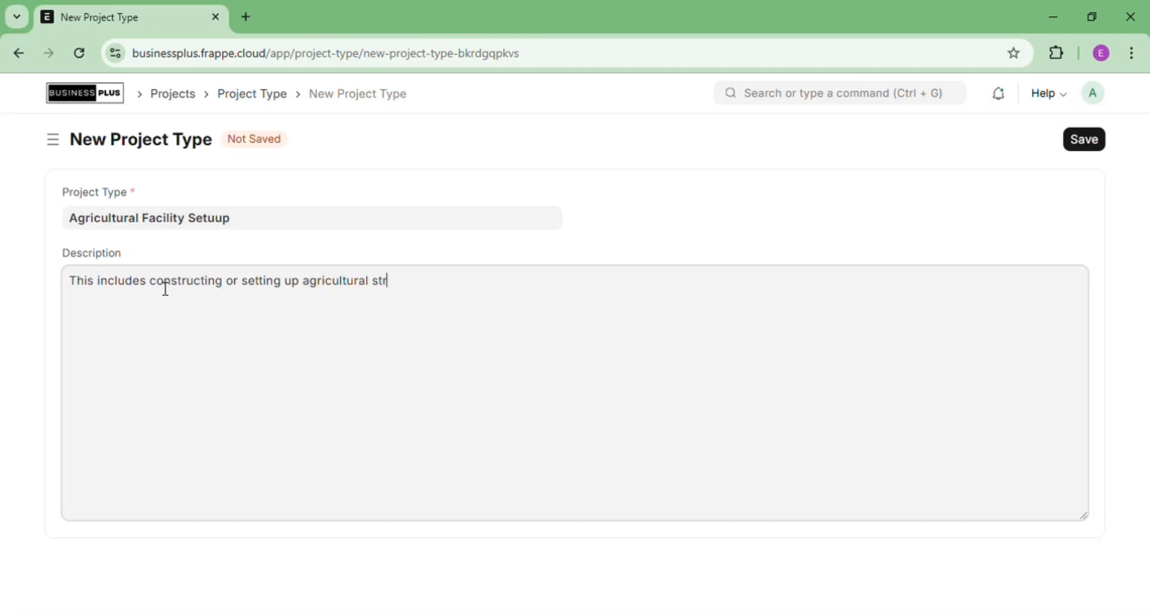
type("uctures.")
left_click(1097, 147)
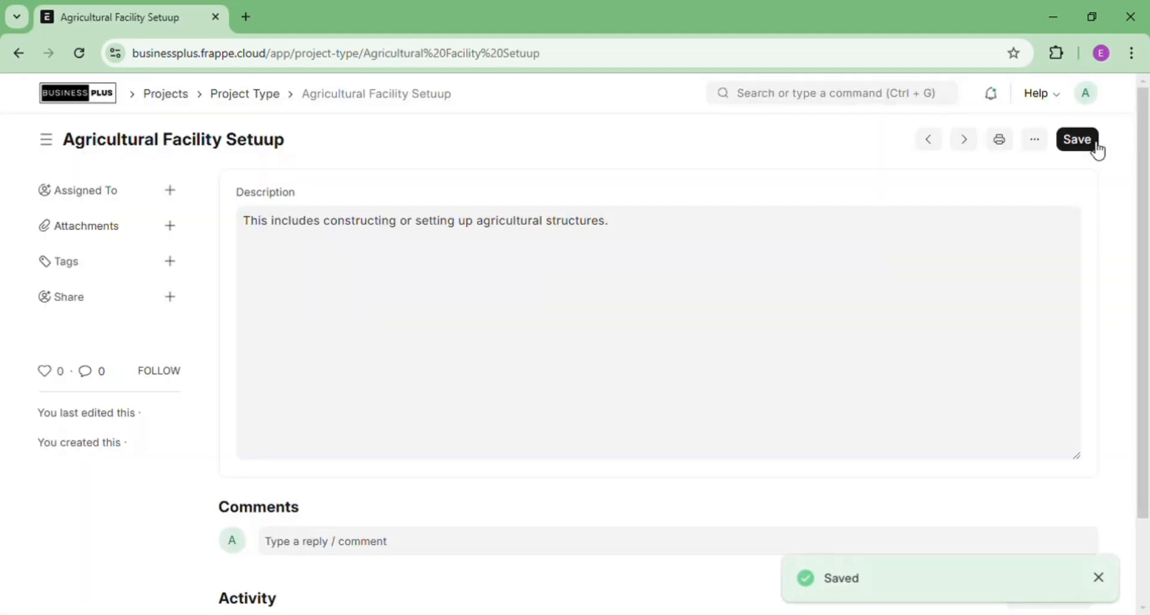
Search for "project", open the Project list and start a new project in the full form.
left_click(770, 107)
type("pr")
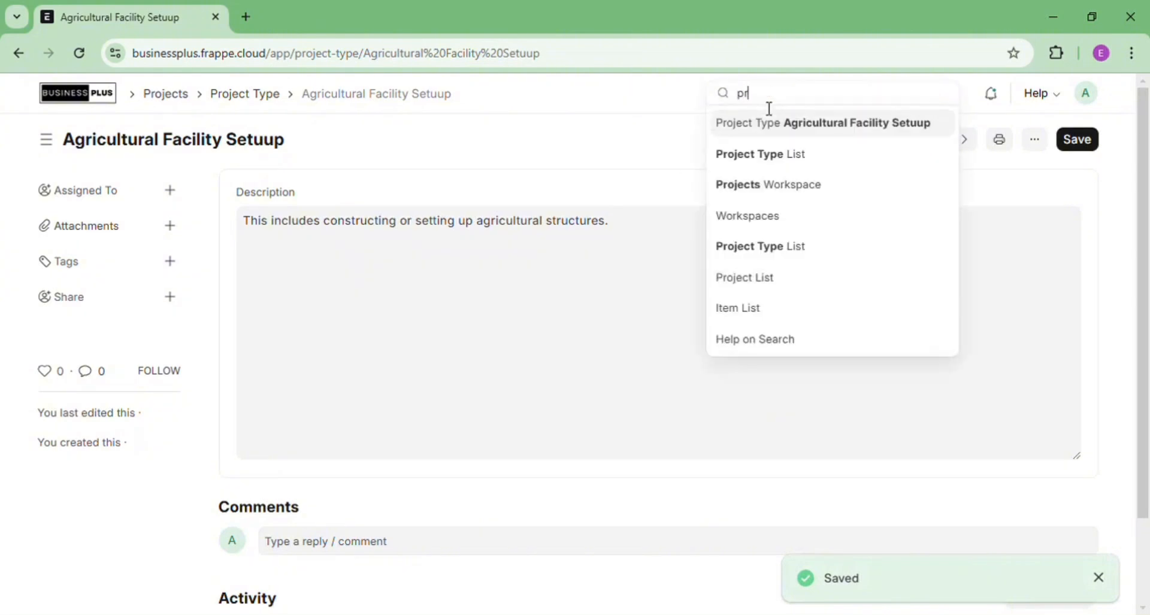
type("oject")
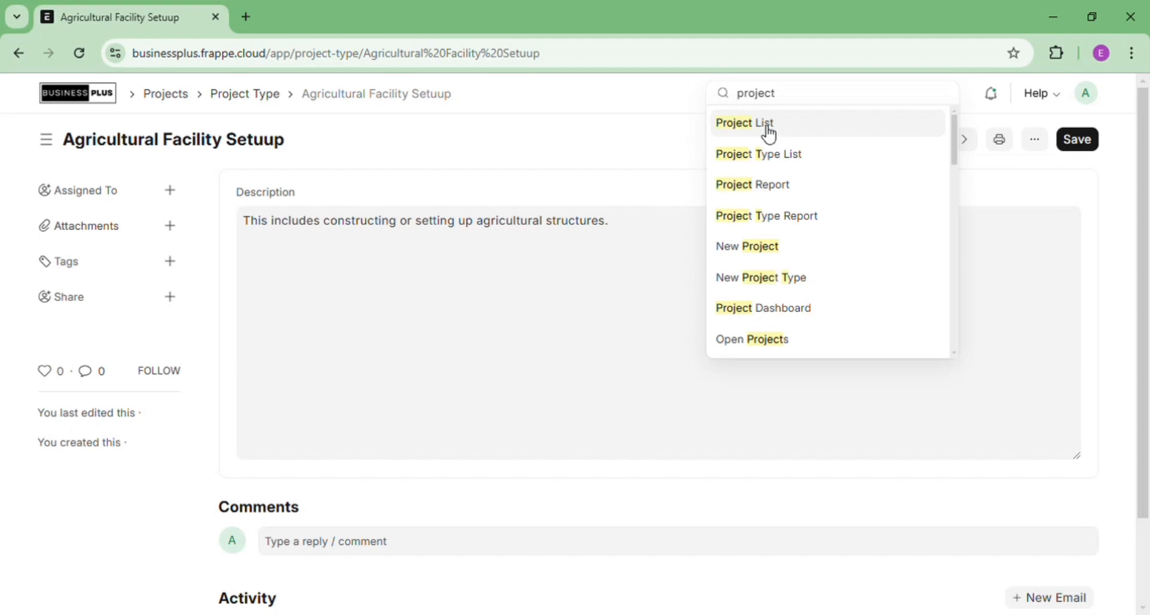
left_click(770, 126)
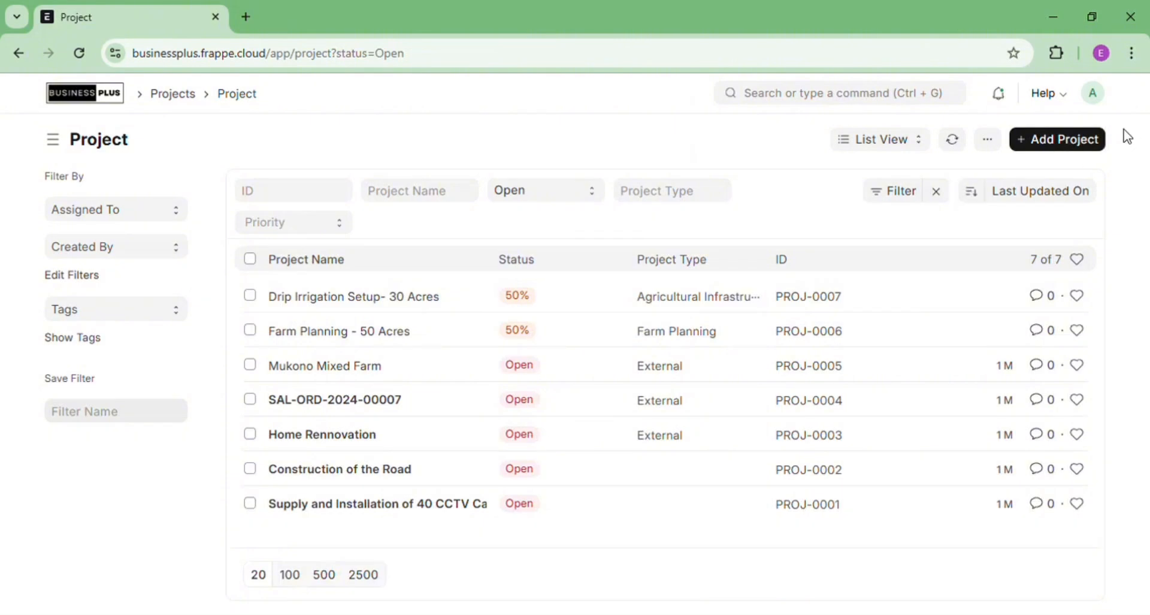
left_click(1075, 143)
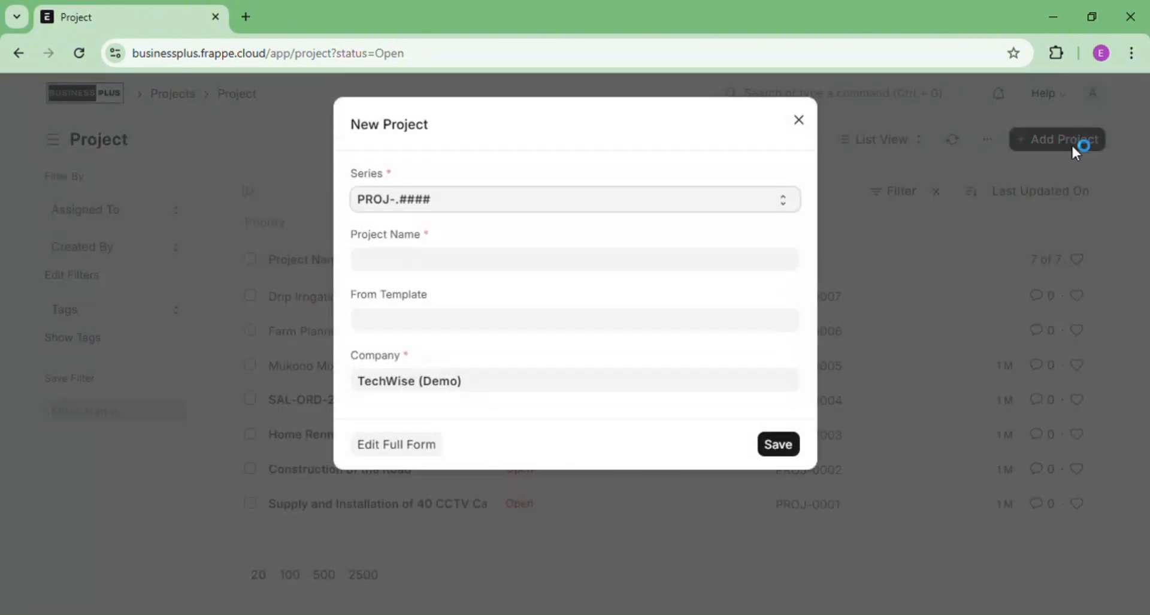
left_click(408, 457)
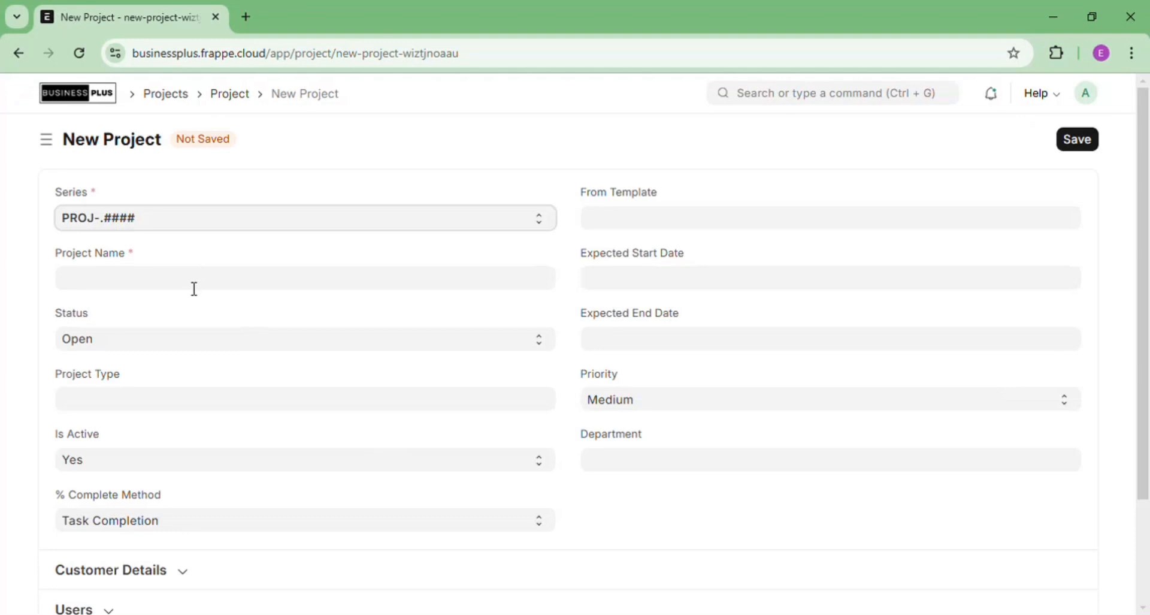
Name the project "Greenhouse Construction-2 Acres" and set its project type to Agricultural Facility Setuup.
left_click(194, 288)
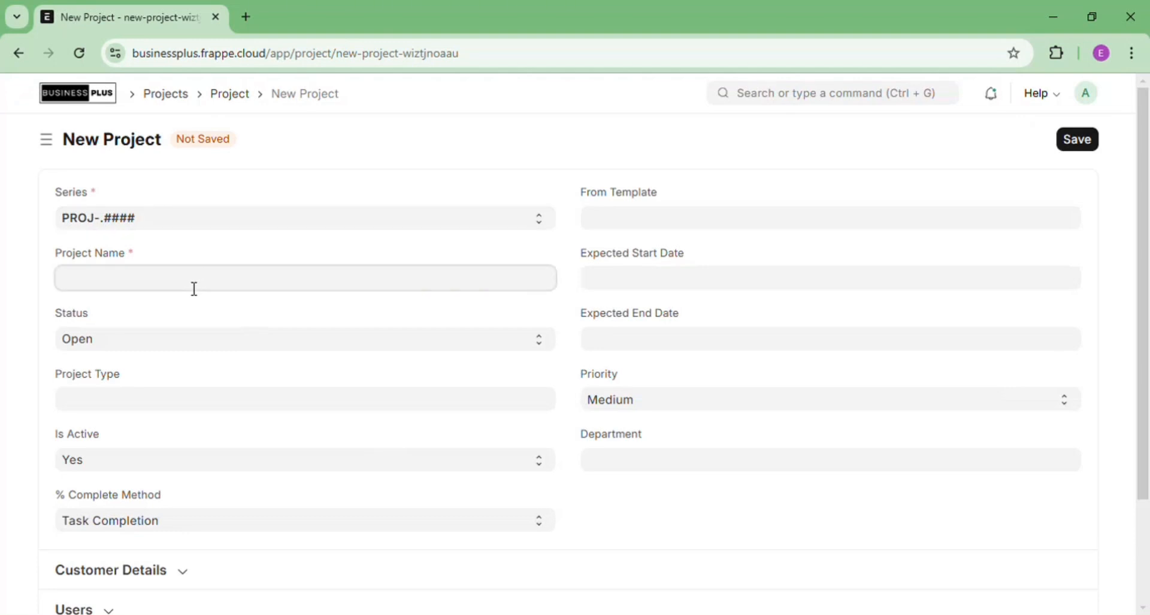
type("Greenhouse Con")
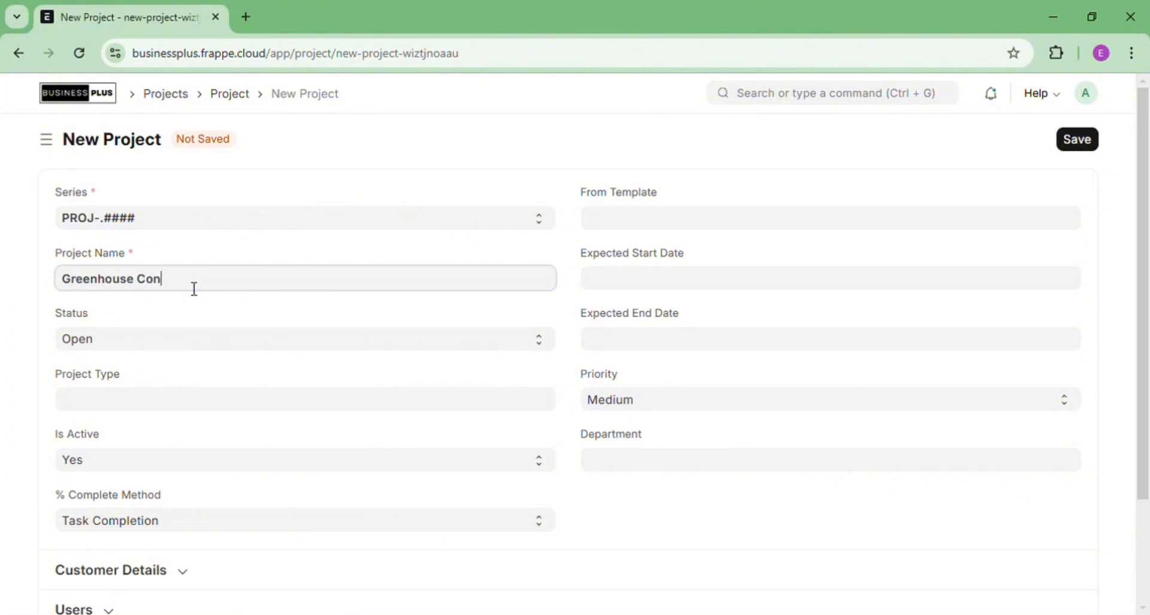
type("struction-2 Acres")
left_click(118, 405)
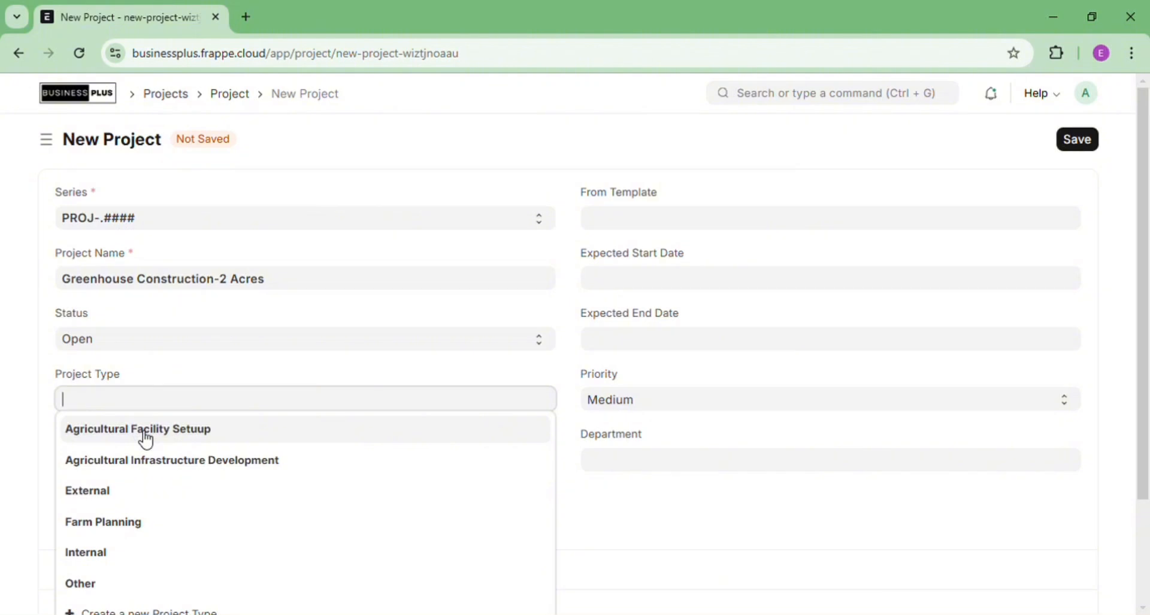
left_click(143, 438)
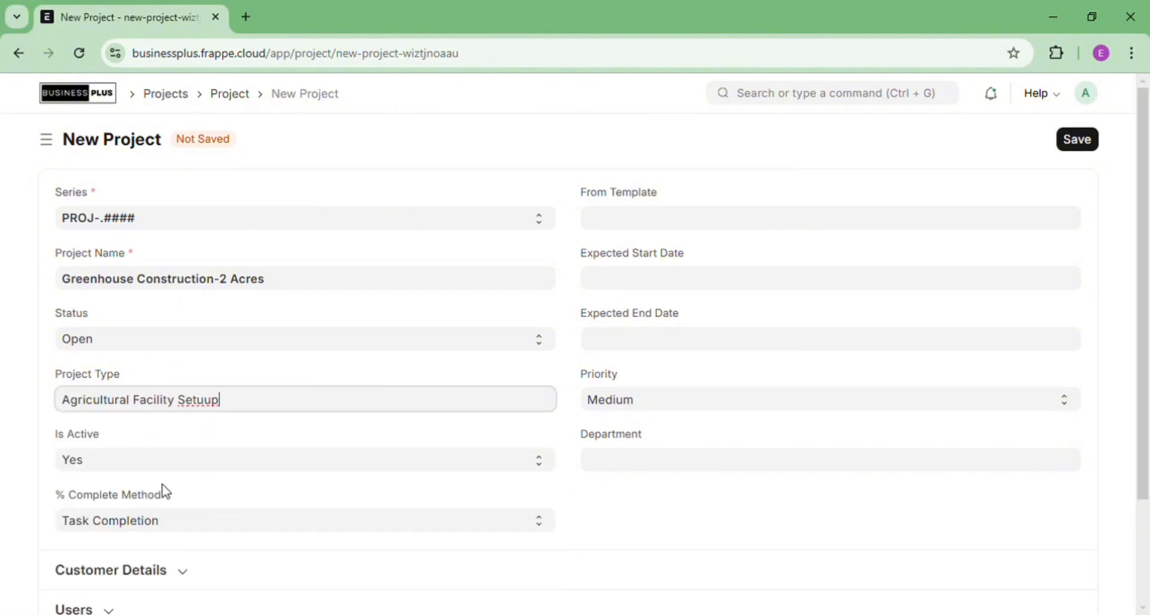
left_click(170, 518)
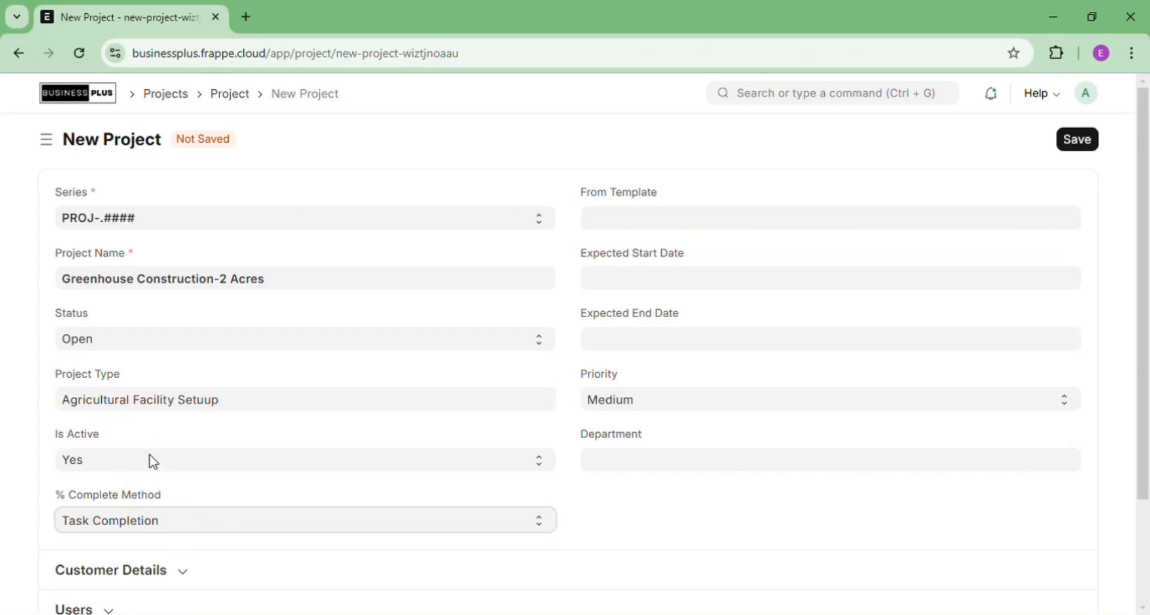
Set the project's expected start date to 21-11-2024 and its expected end date to 28-11-2024.
left_click(650, 286)
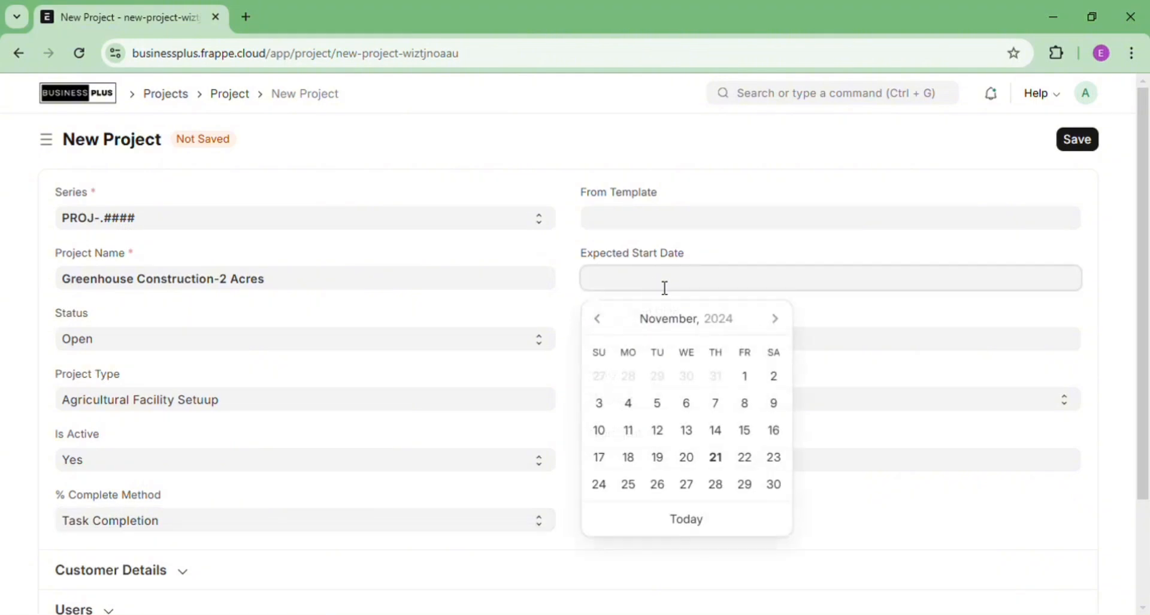
left_click(689, 520)
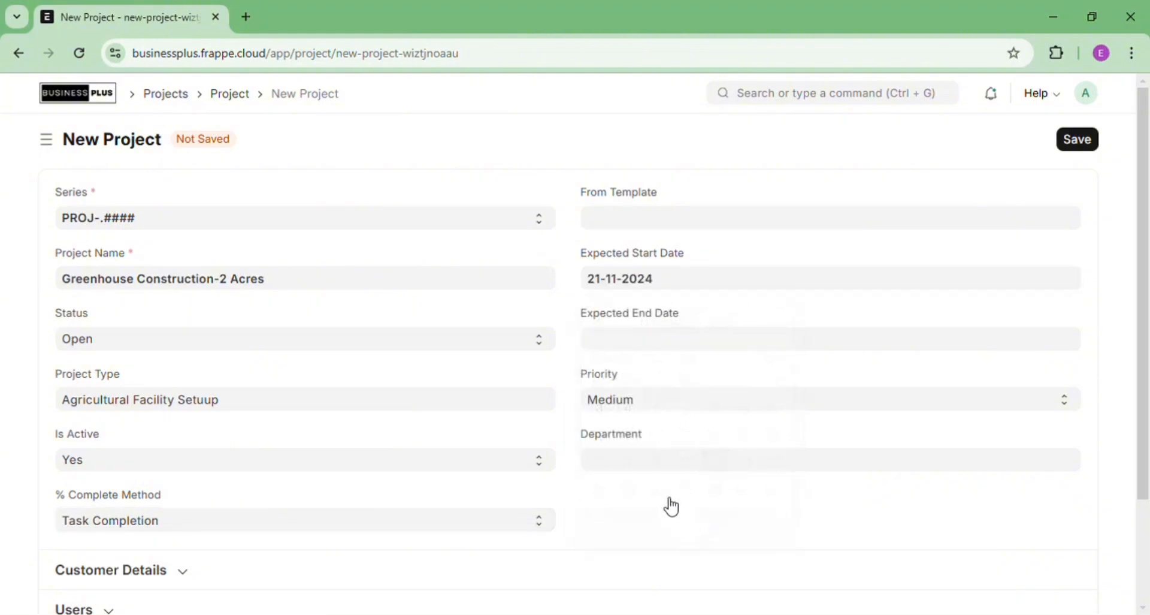
left_click(624, 350)
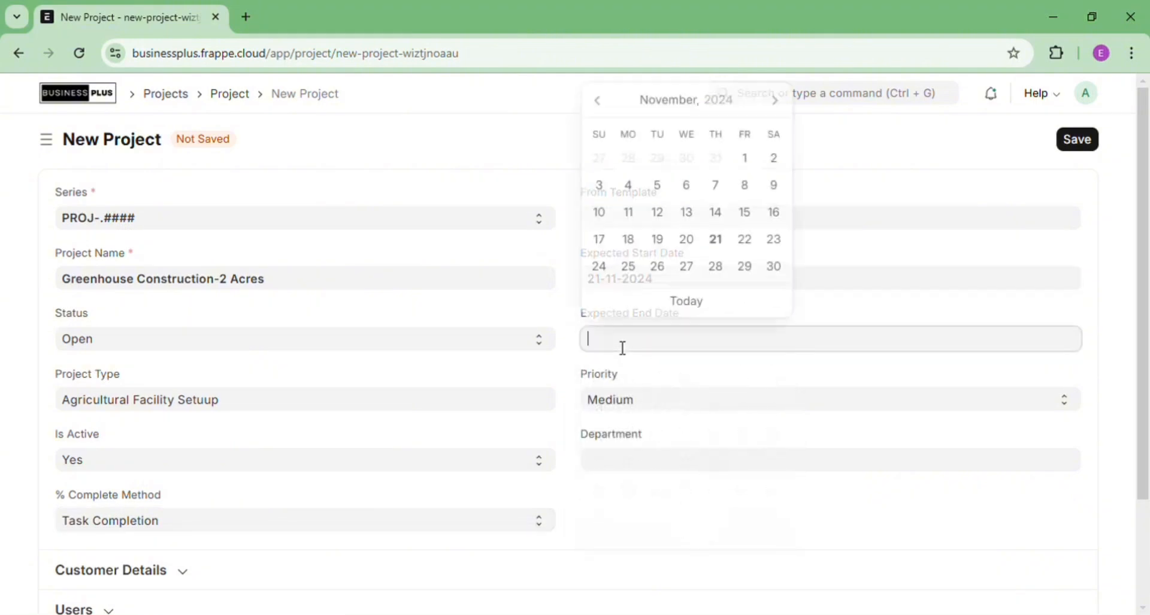
left_click(726, 273)
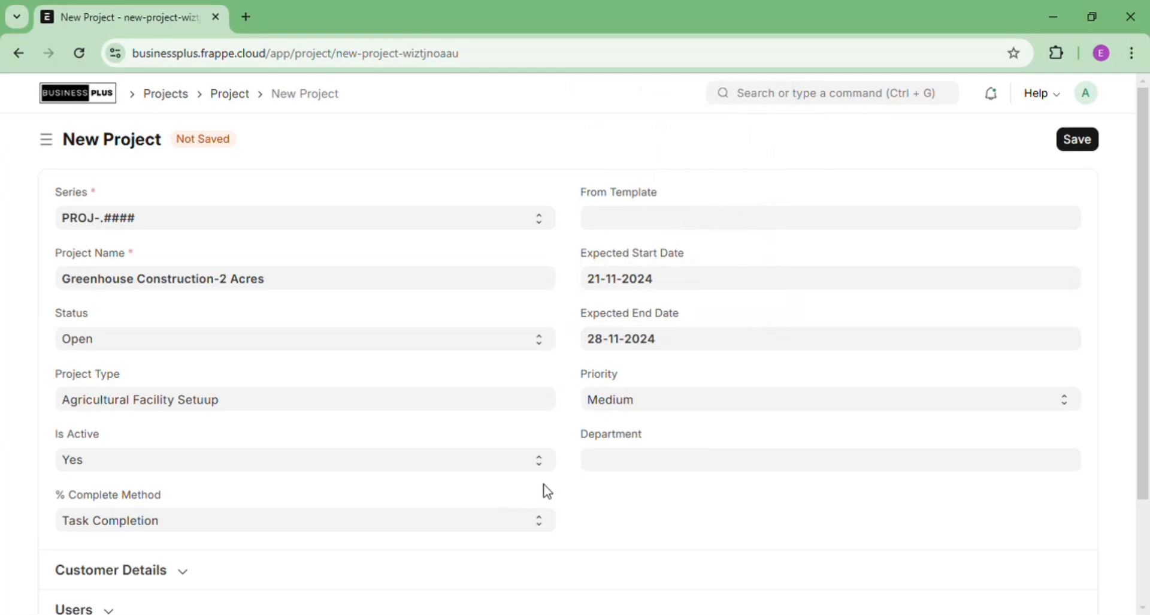
Expand the project's customer details and set the customer to Mukono Mixed Ranch.
left_click_drag(1144, 241, 1143, 349)
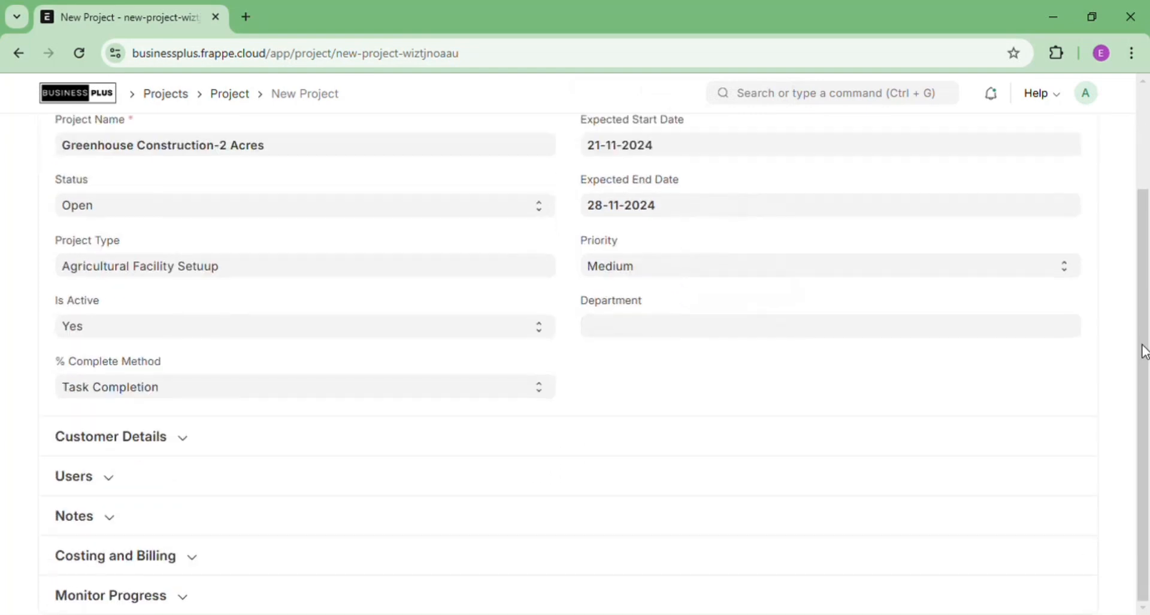
left_click(192, 441)
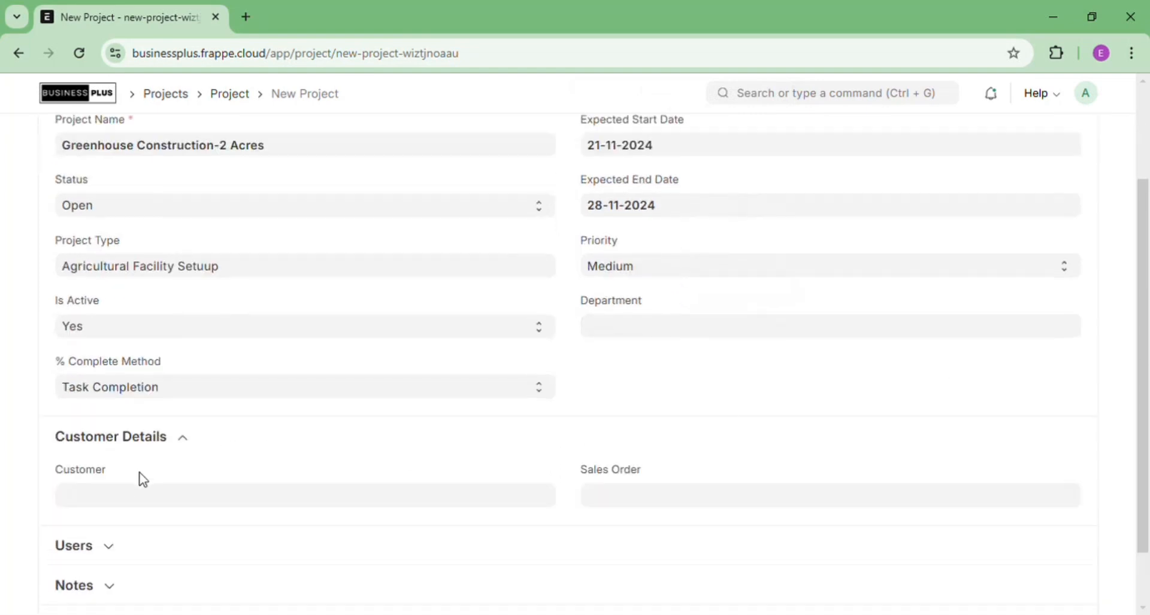
left_click(146, 495)
type("mu")
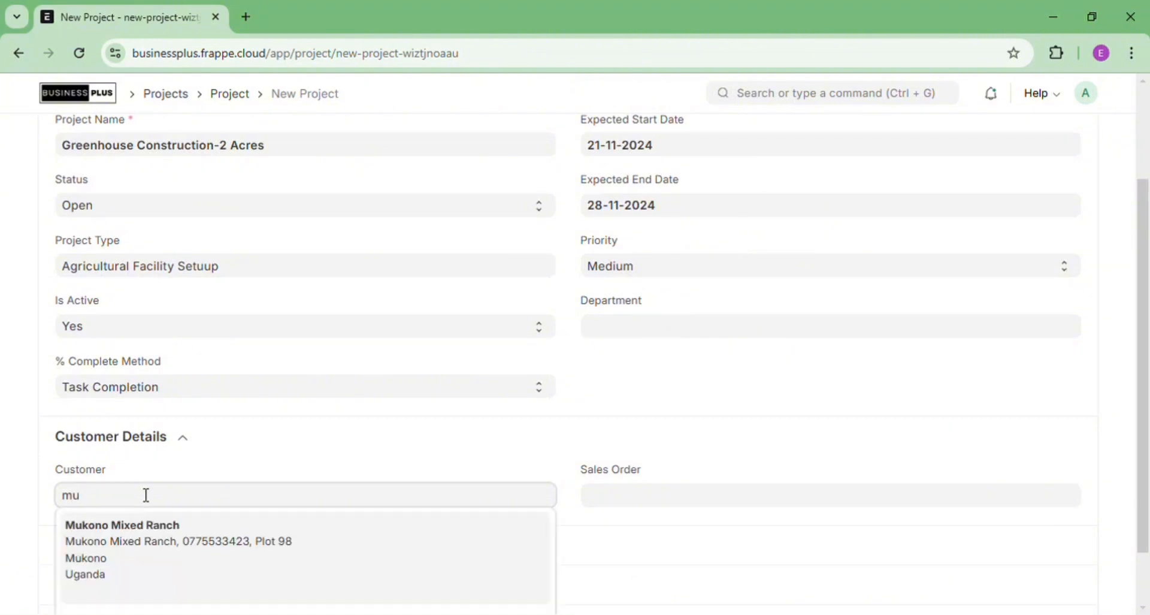
left_click(160, 536)
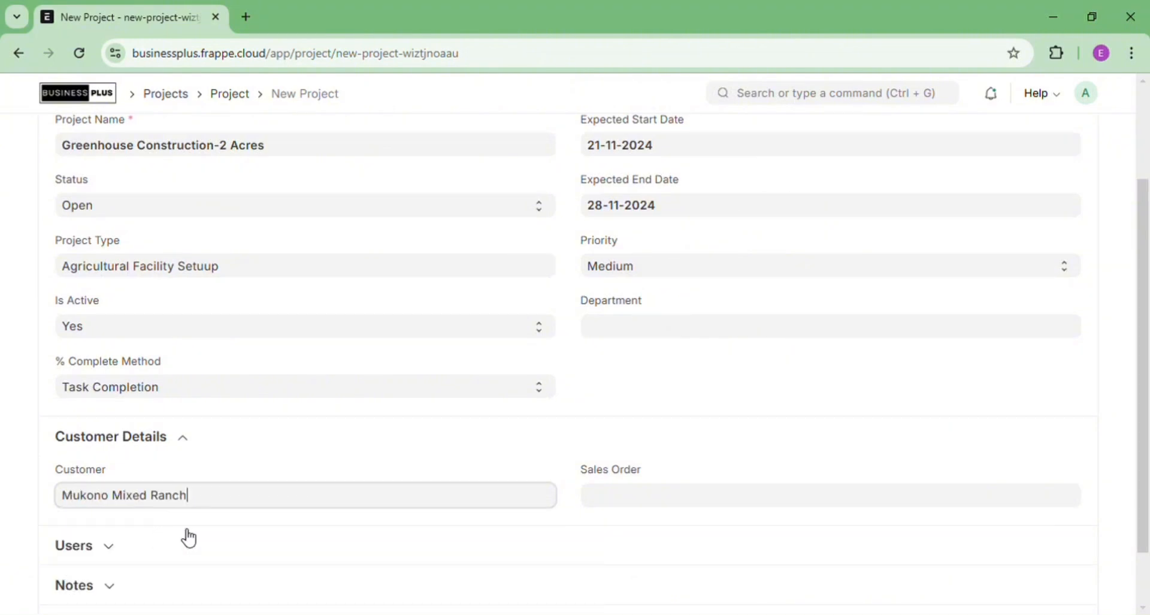
Create a new sales order from the project's Sales Order field and set its customer to Mukono Mixed Ranch.
left_click(653, 503)
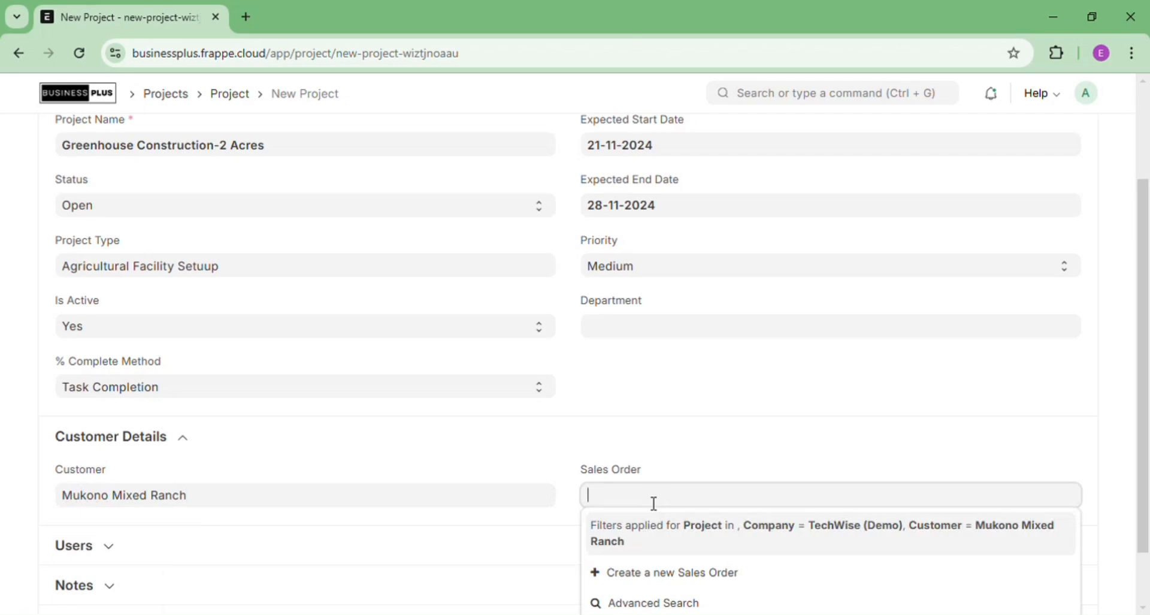
left_click(675, 572)
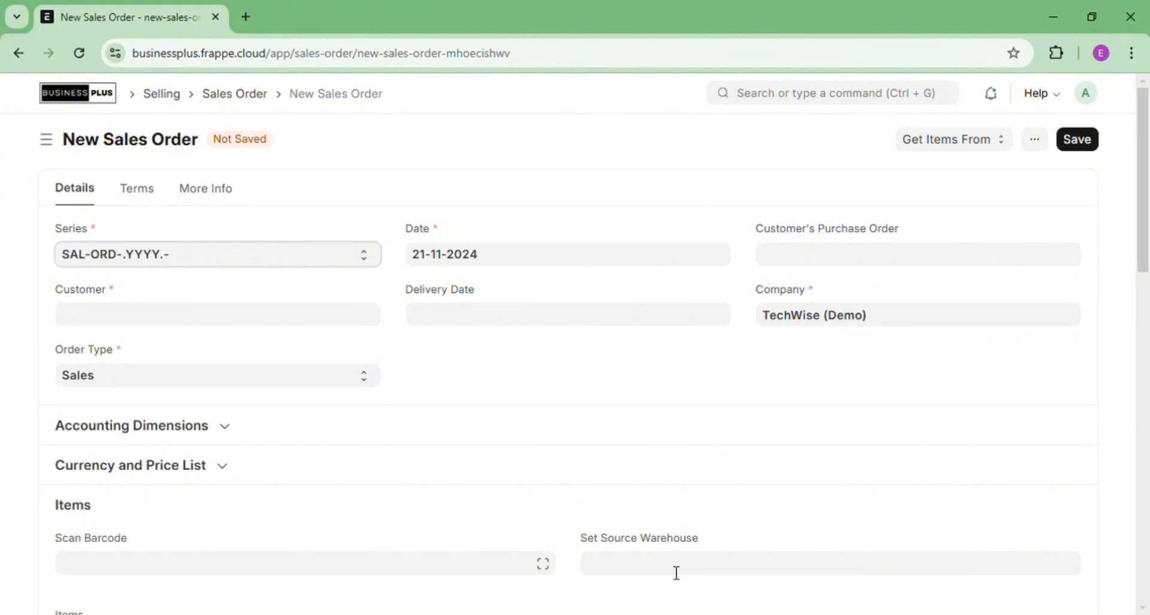
left_click(260, 324)
type("muko")
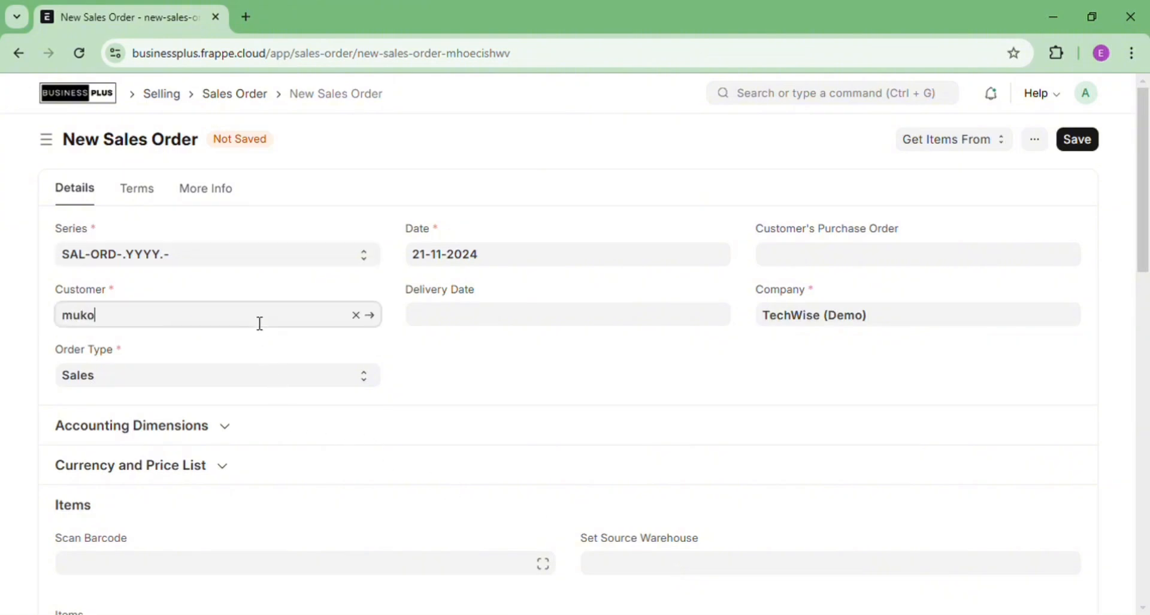
left_click(229, 365)
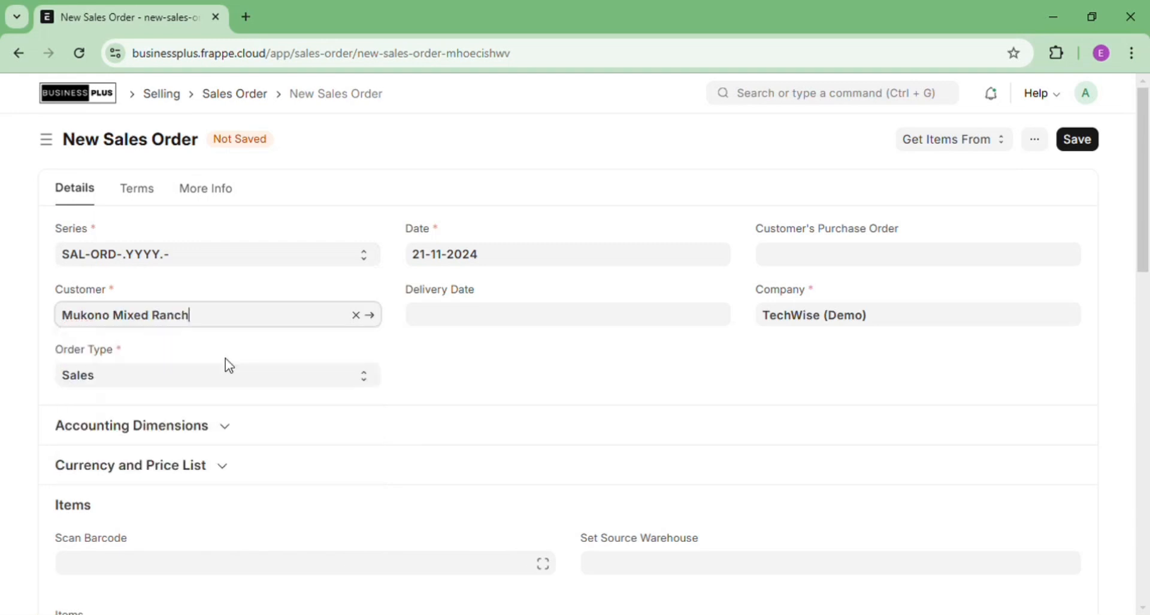
Set the sales order's delivery date to 21-11-2024 and check its accounting dimensions.
left_click(461, 321)
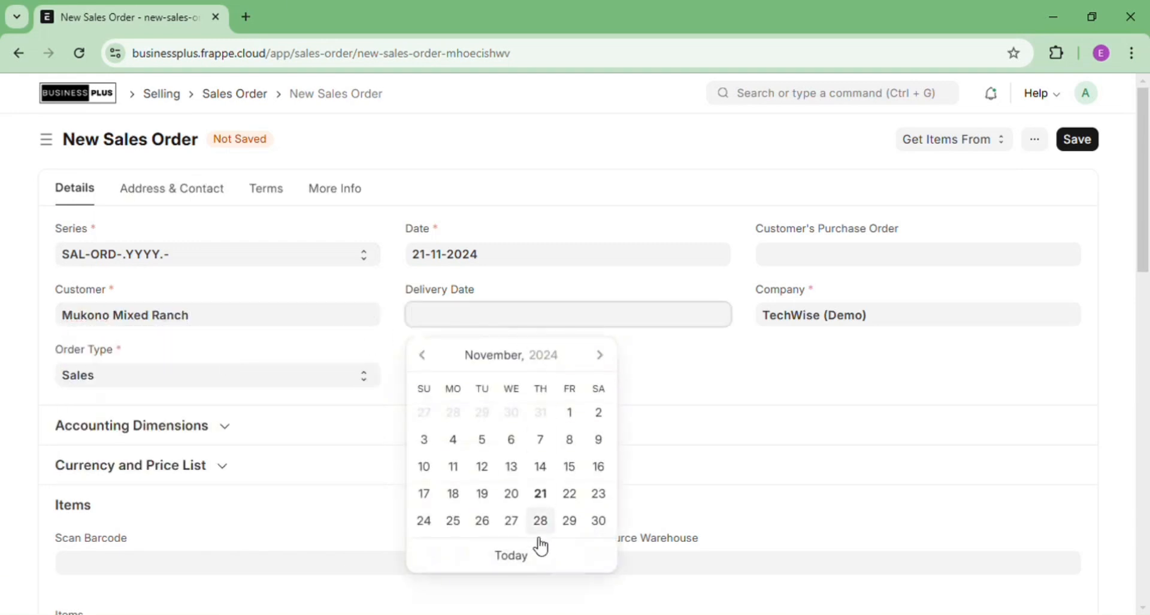
left_click(511, 569)
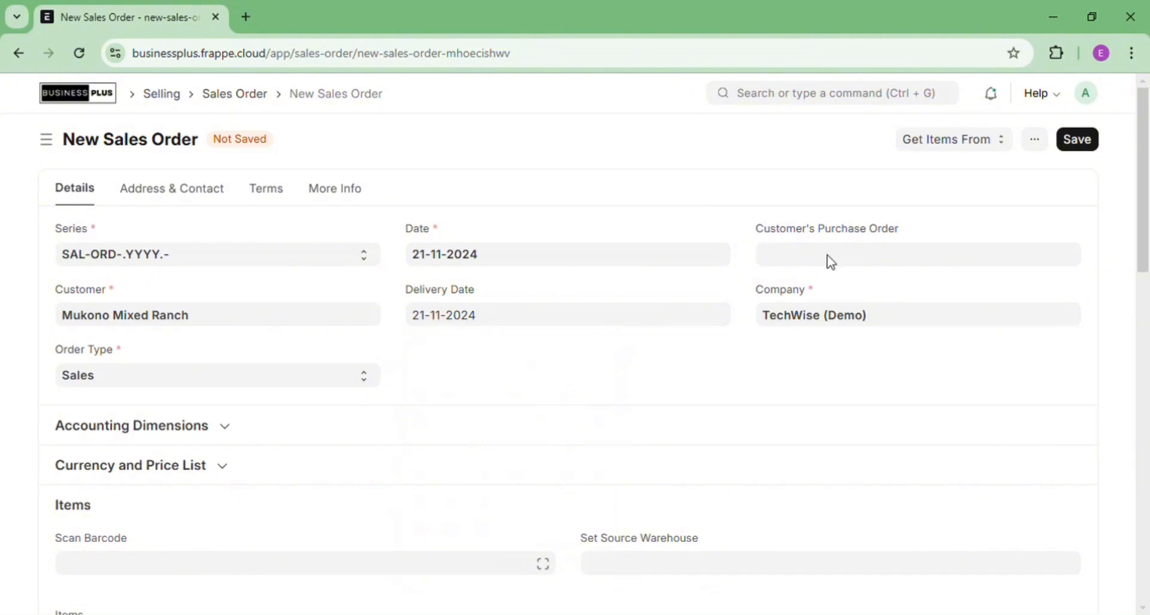
left_click(239, 432)
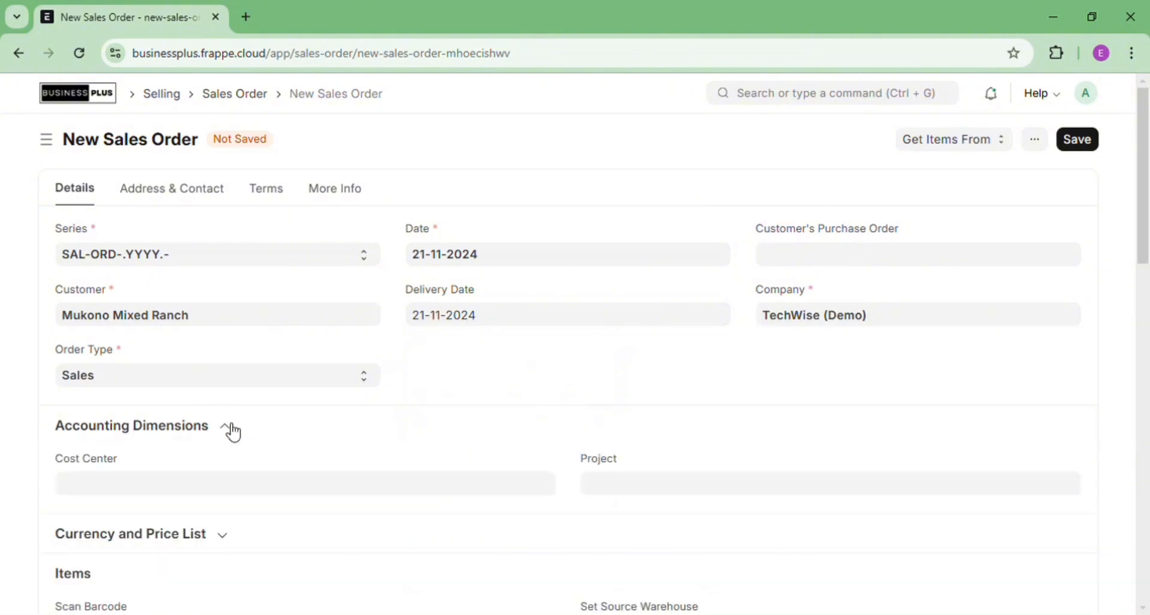
left_click(230, 427)
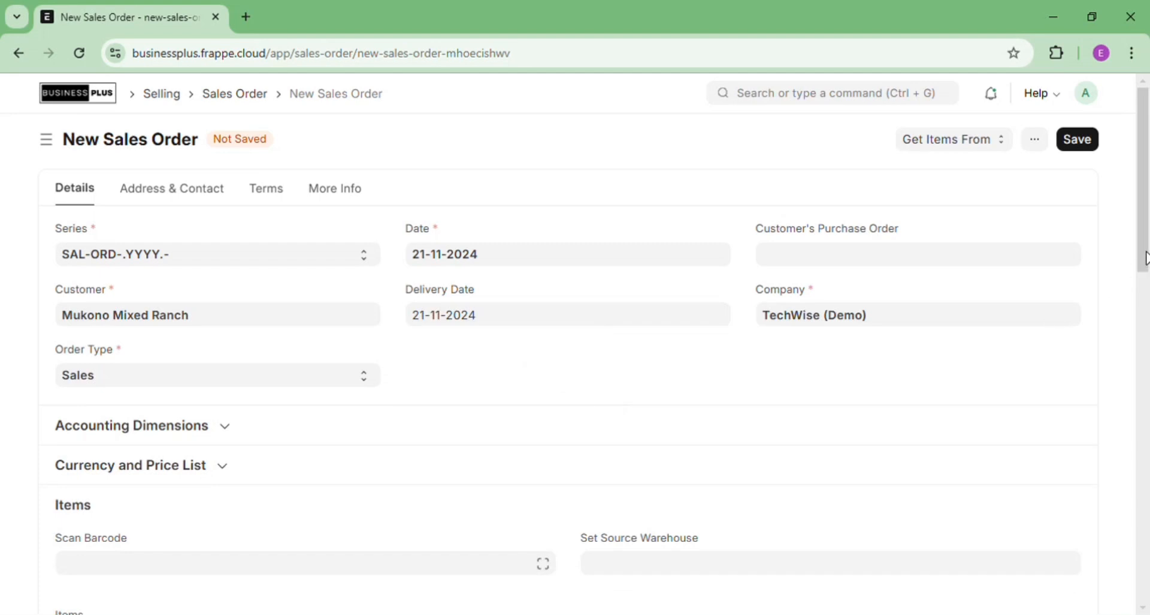
Add the Farm Planning item to the first row of the sales order and save the order.
left_click_drag(1144, 256, 1145, 334)
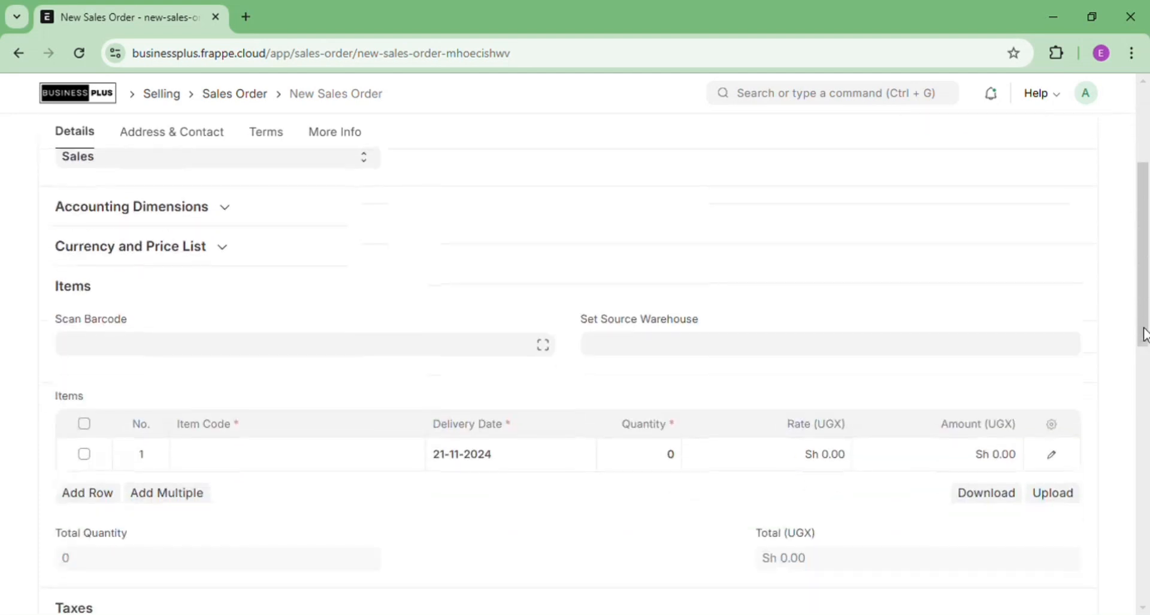
left_click(233, 459)
type("fa")
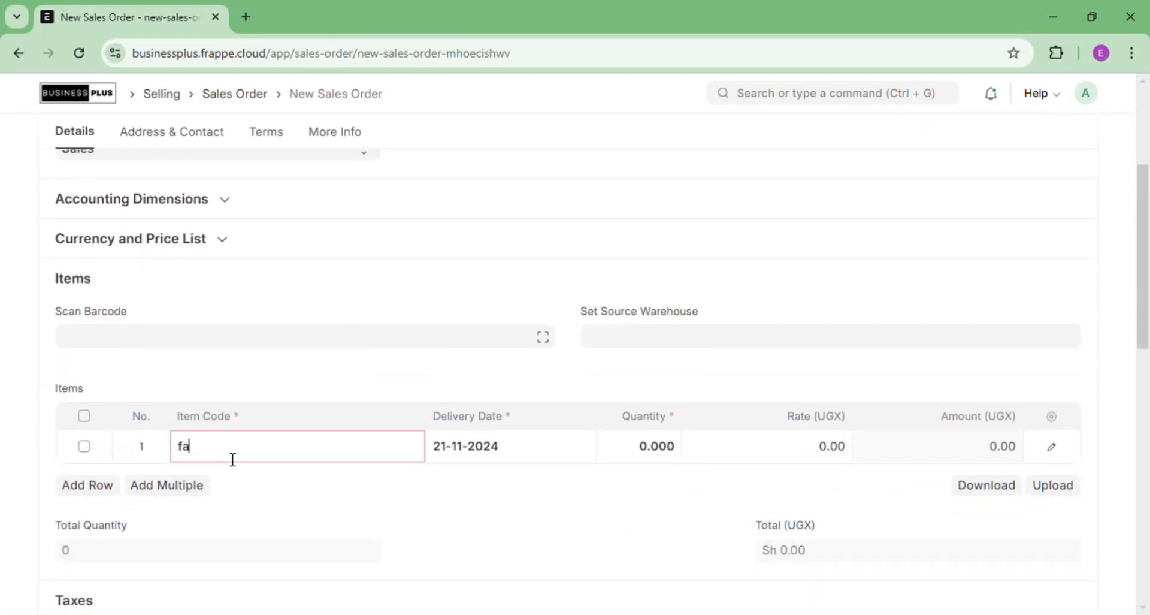
type("rm pl")
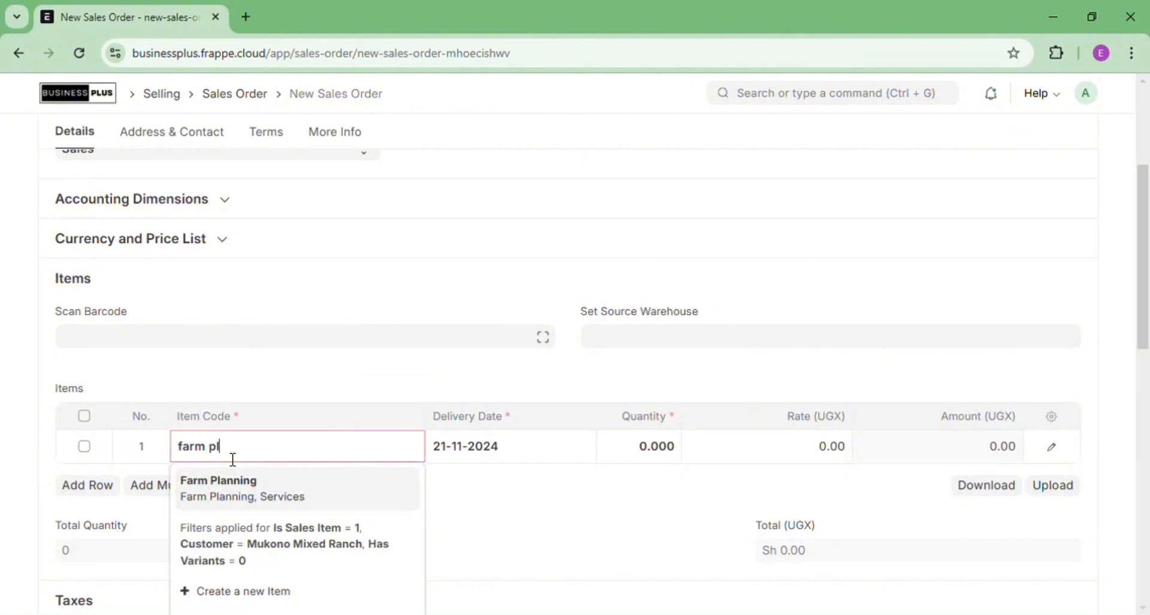
left_click(243, 490)
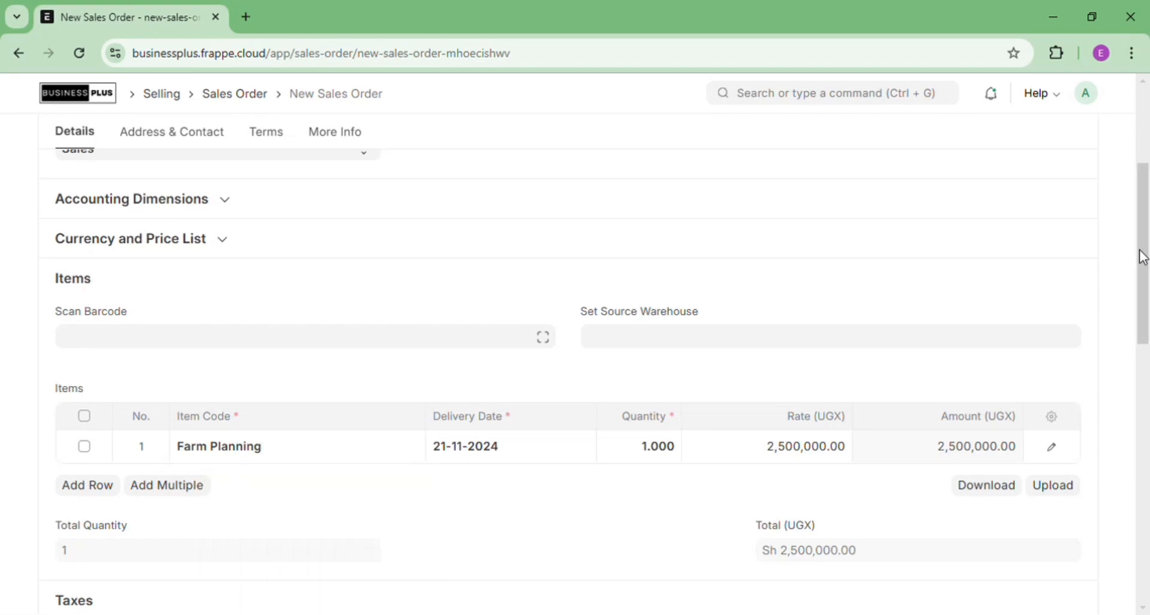
left_click_drag(1143, 256, 1148, 155)
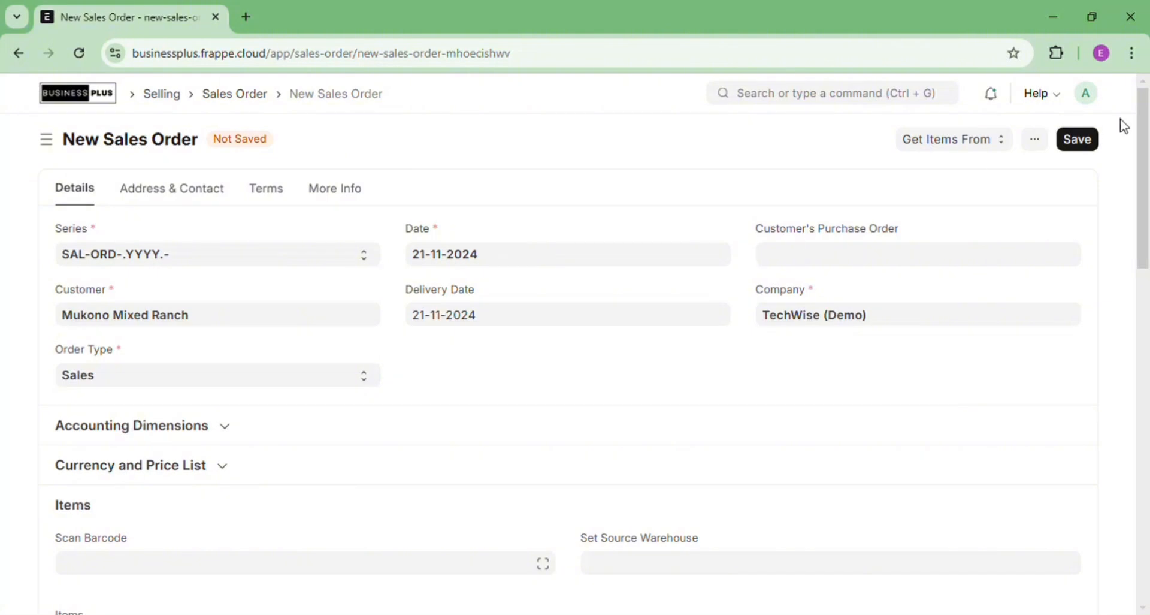
left_click(1089, 142)
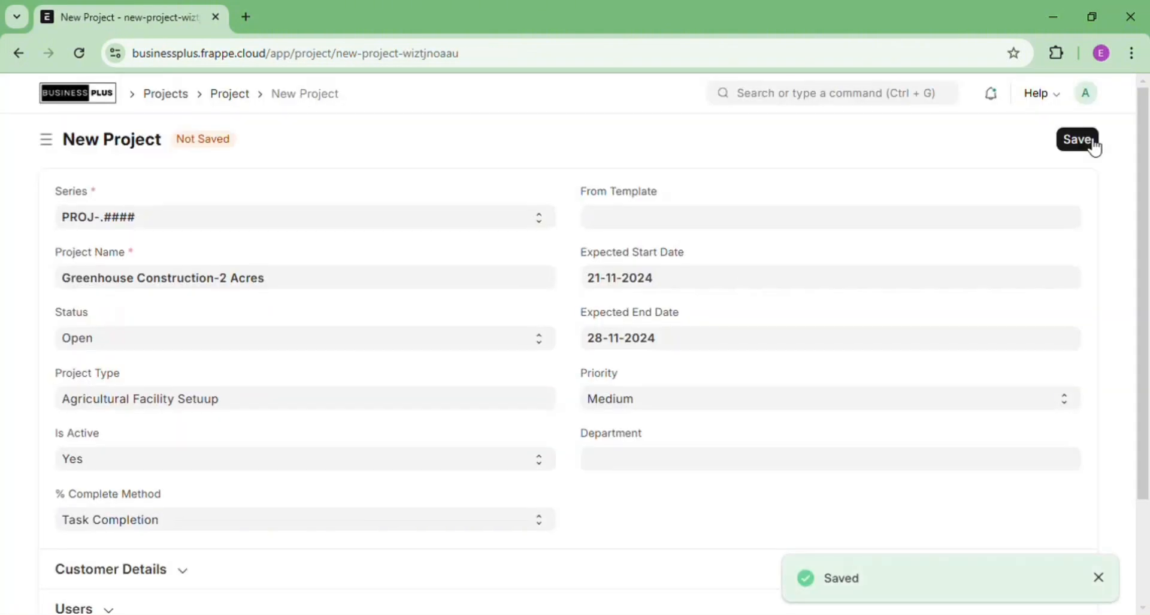
Examine the project's customer details, users, notes, costing and billing, and progress monitoring sections.
scroll(788, 182, "down", 2)
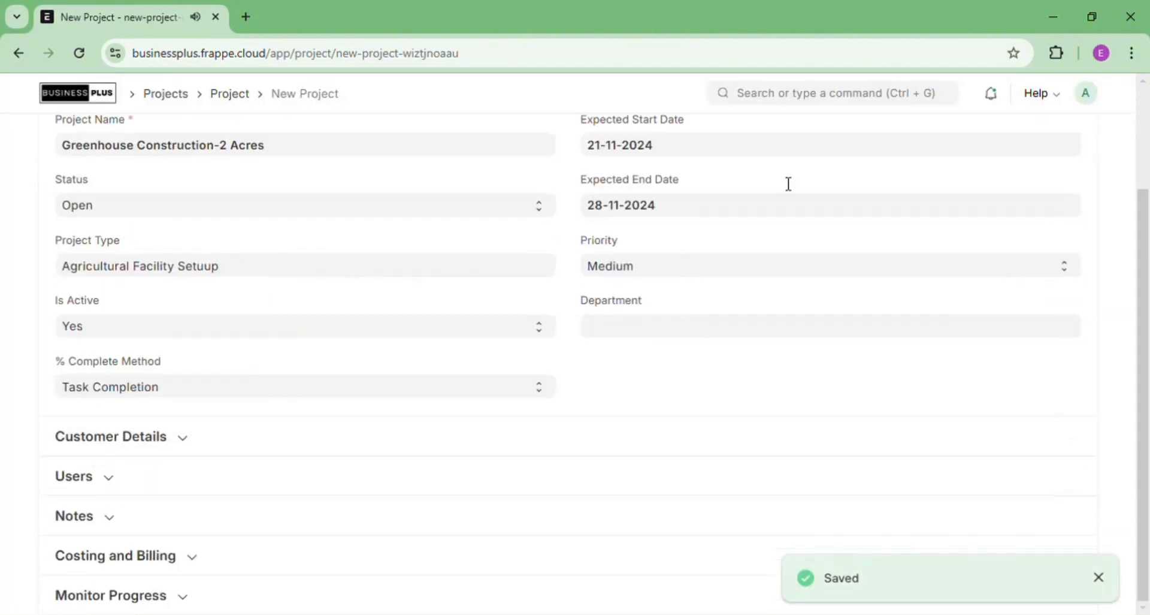
left_click(186, 438)
left_click(186, 438)
left_click(111, 478)
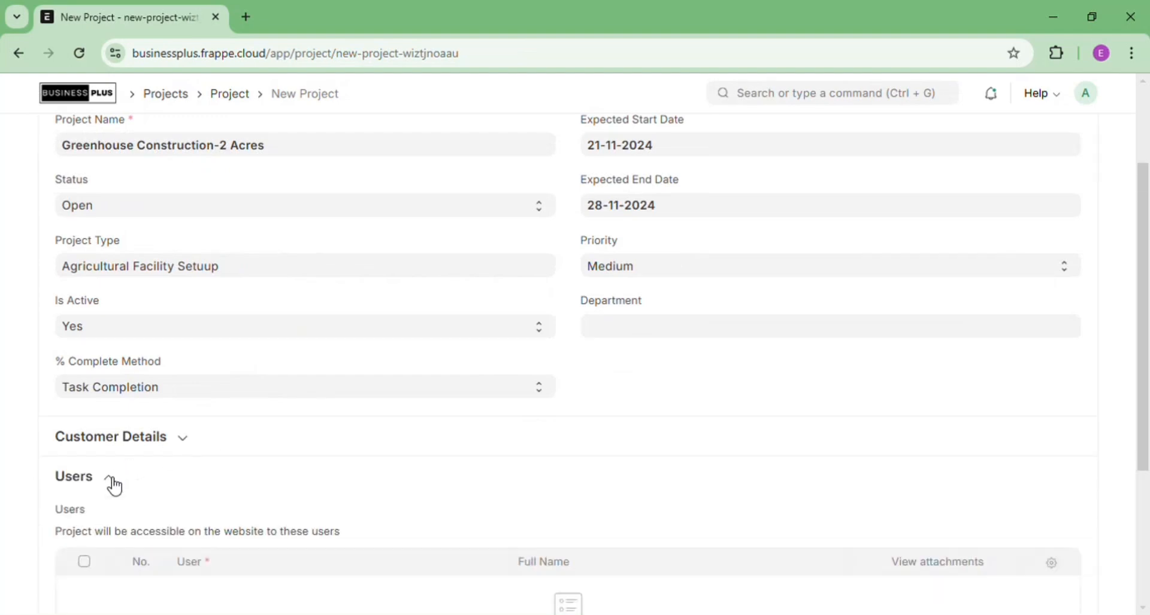
left_click(112, 478)
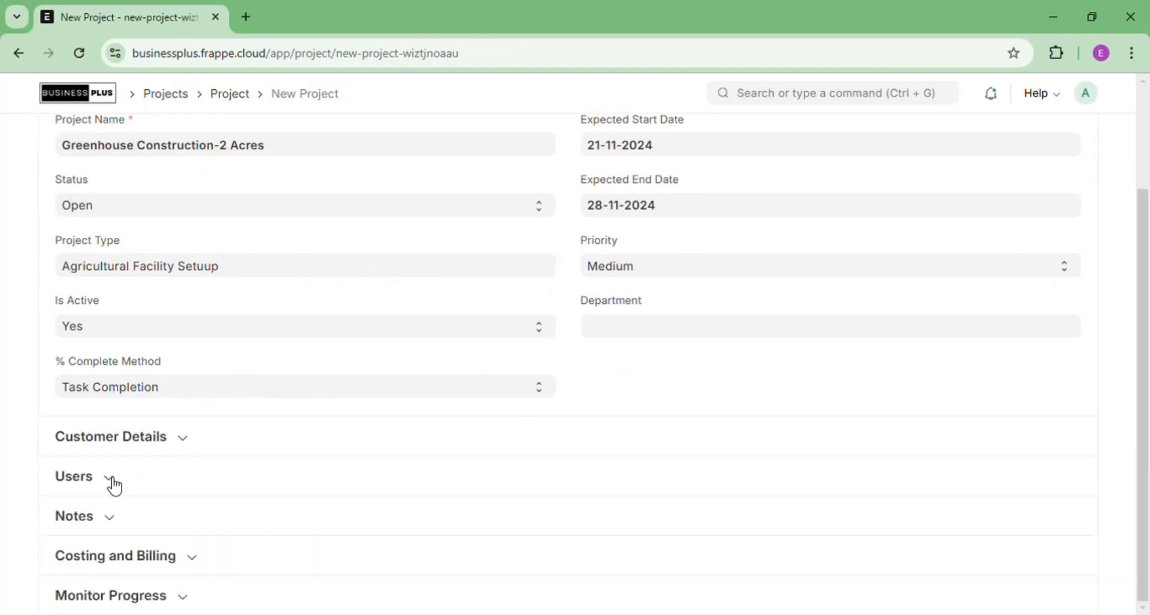
left_click(111, 518)
left_click(120, 519)
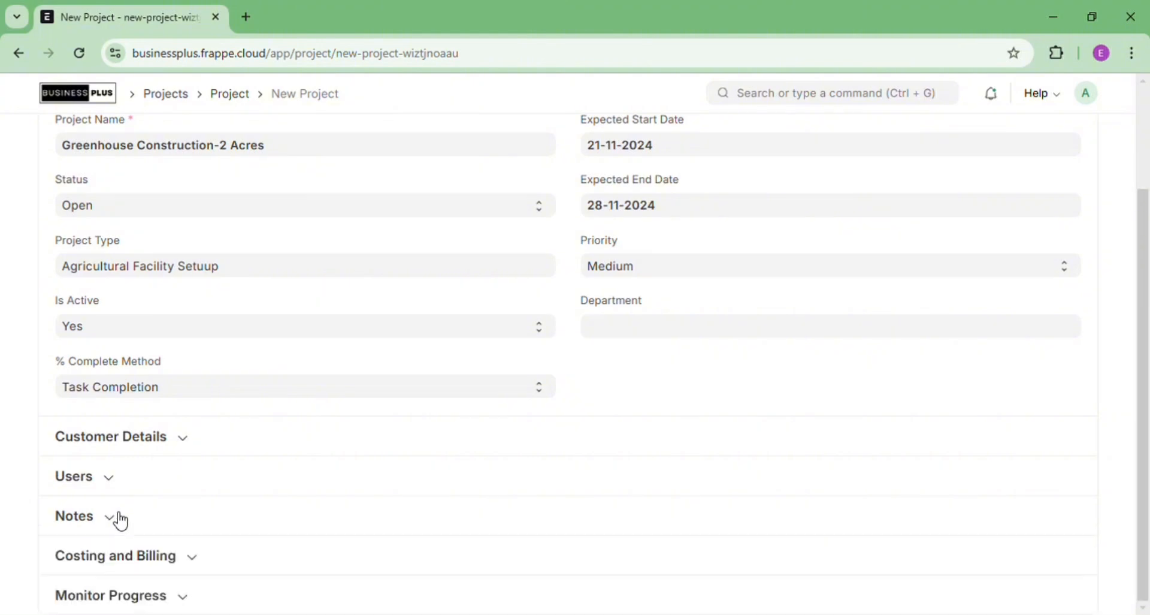
left_click(202, 560)
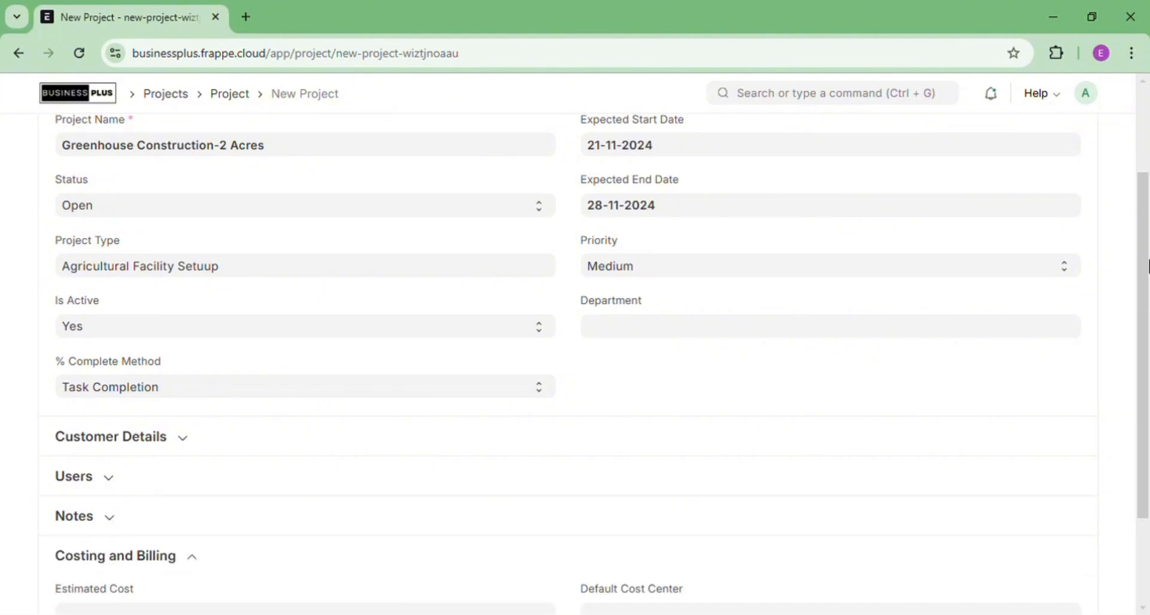
left_click_drag(1145, 259, 1147, 351)
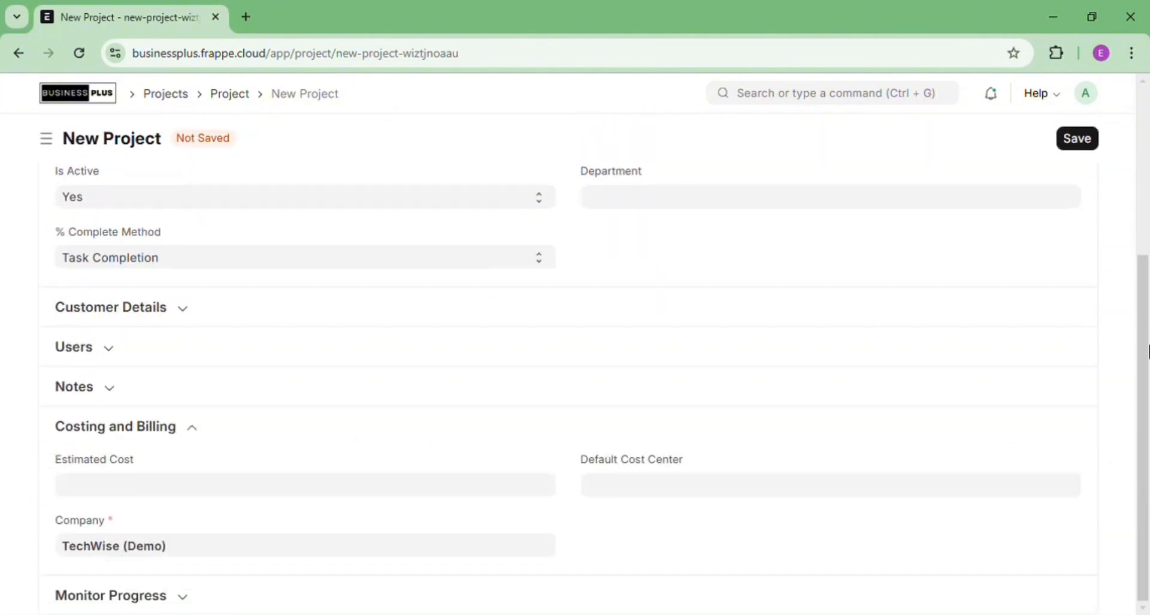
left_click(203, 433)
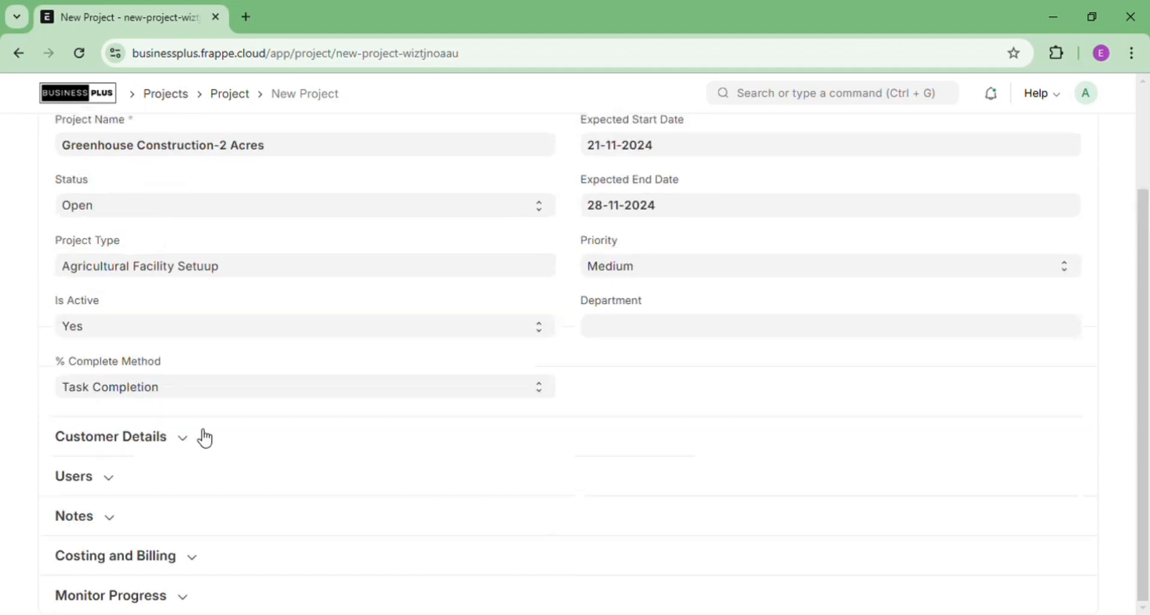
left_click(186, 595)
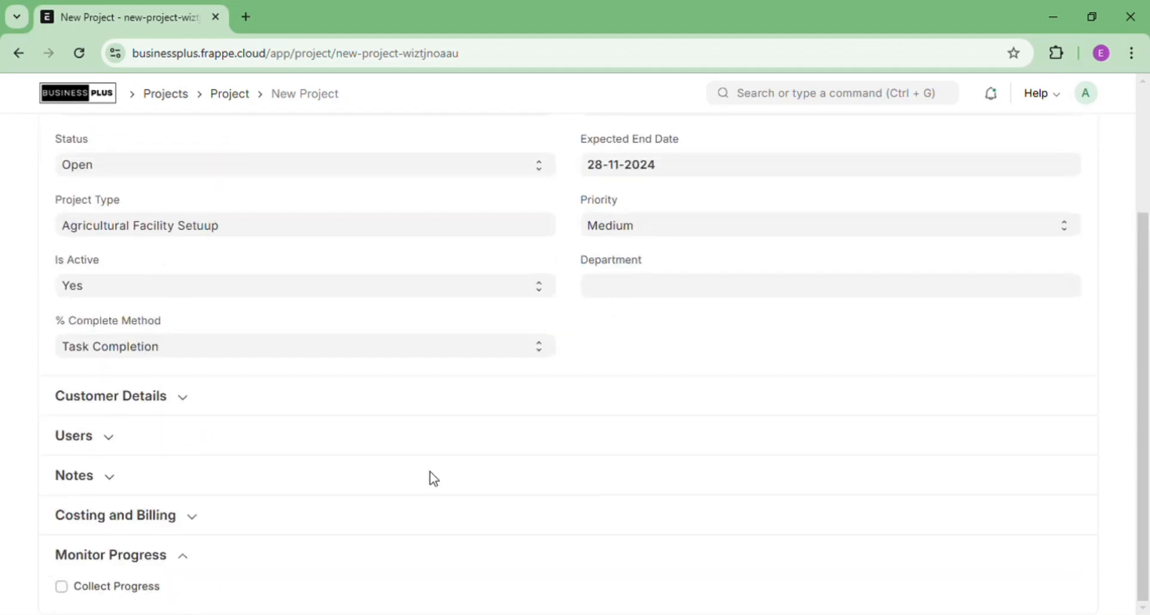
left_click(185, 556)
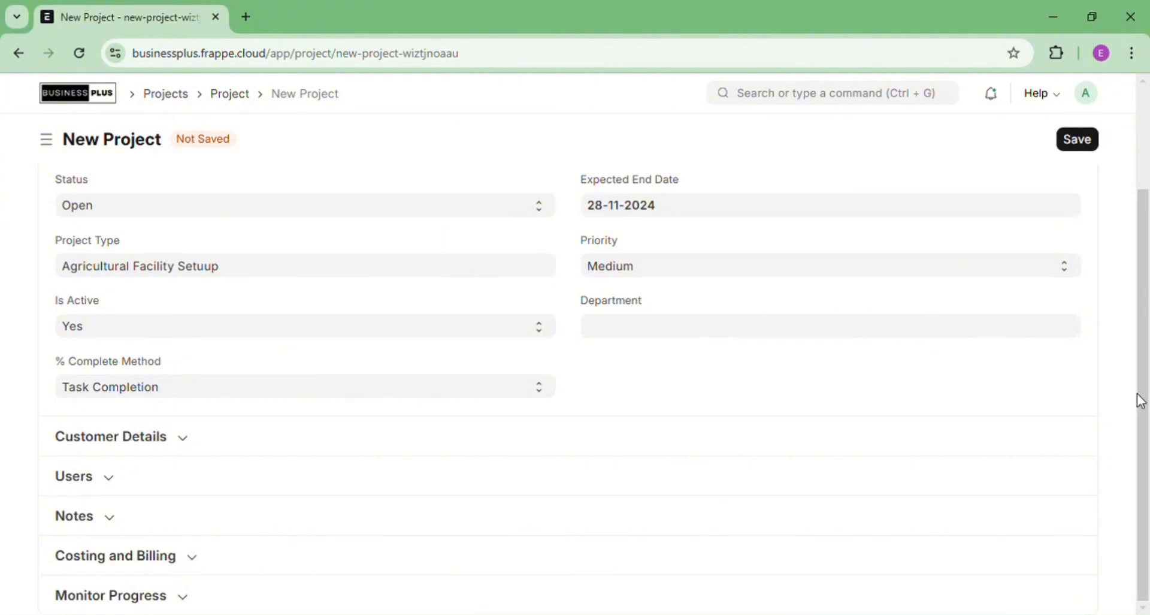
Save the Greenhouse Construction-2 Acres project.
left_click_drag(1143, 399, 1147, 261)
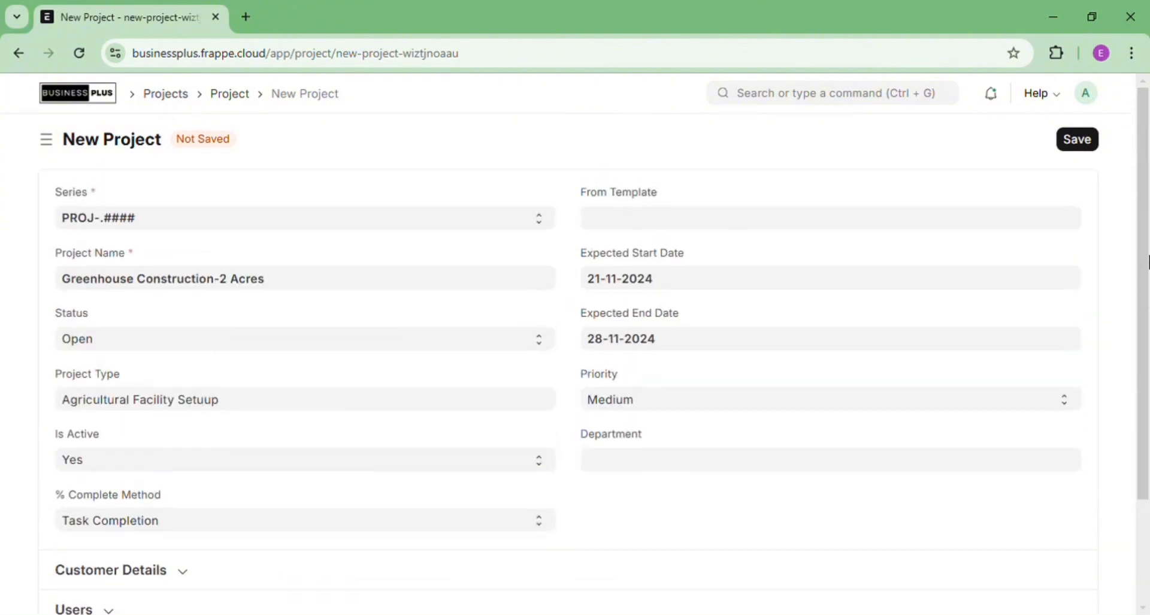
left_click(1087, 147)
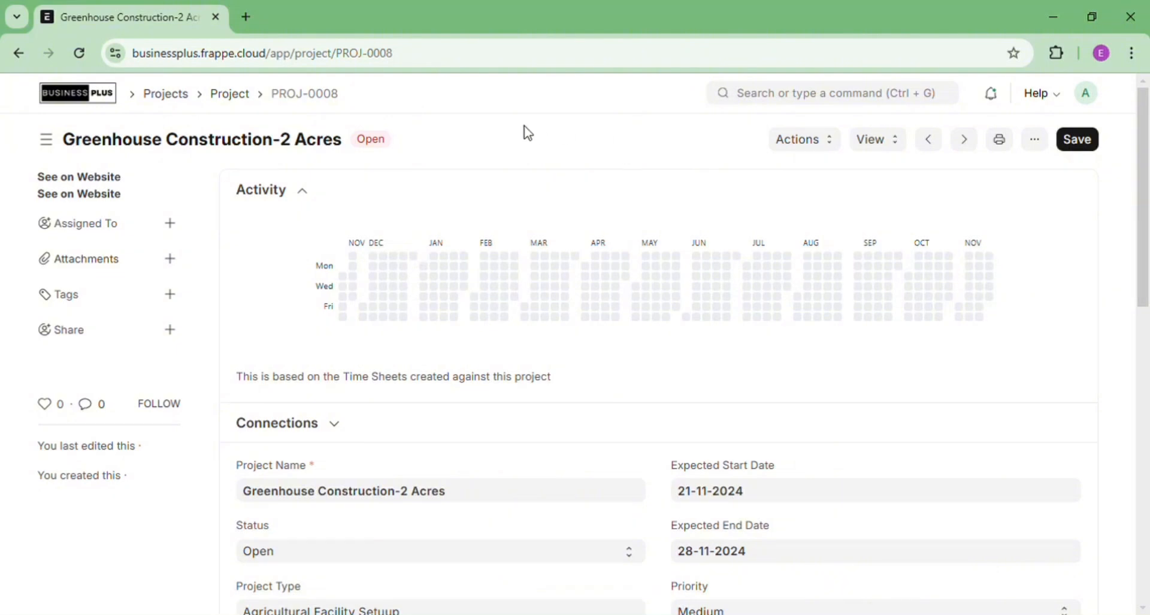
Search for "project template", open the Project Template list and start a new project template.
left_click(766, 95)
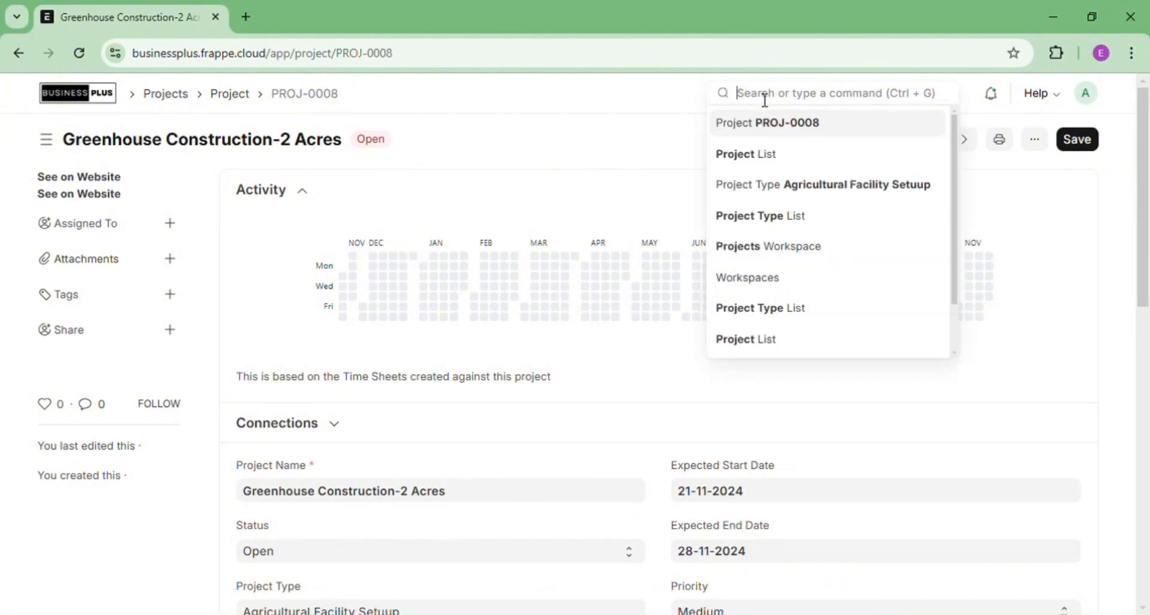
type("pro")
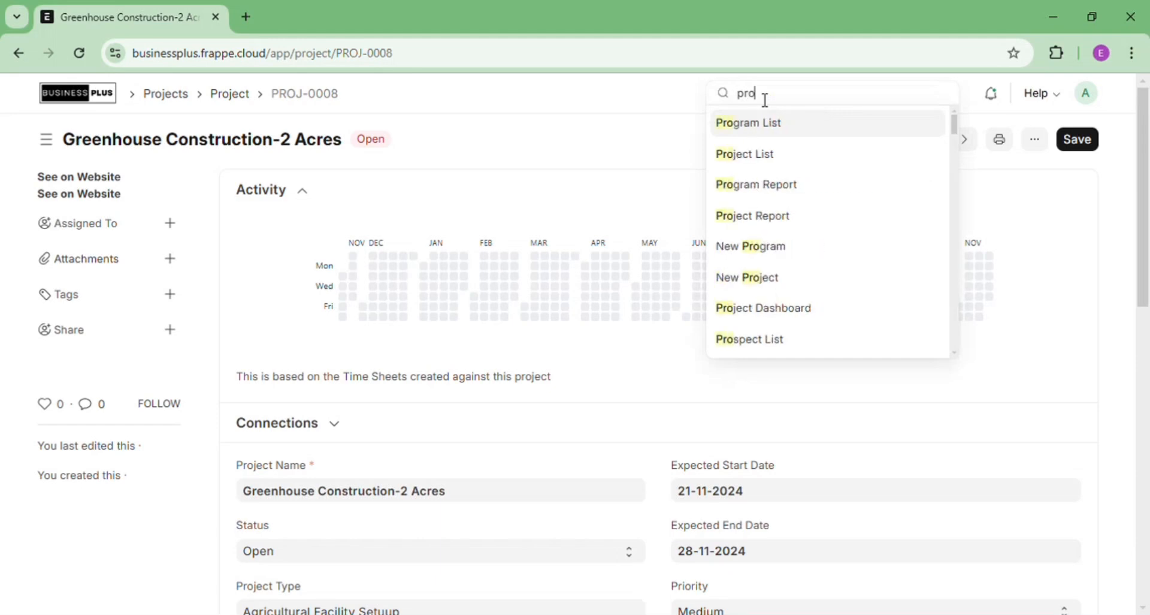
type("ject template")
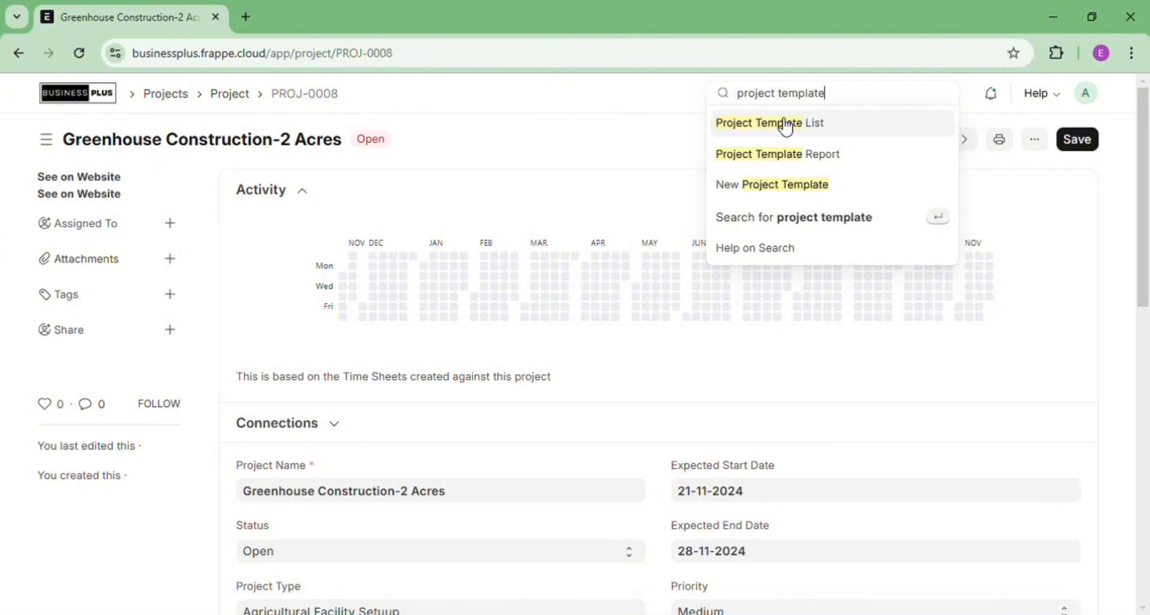
left_click(786, 128)
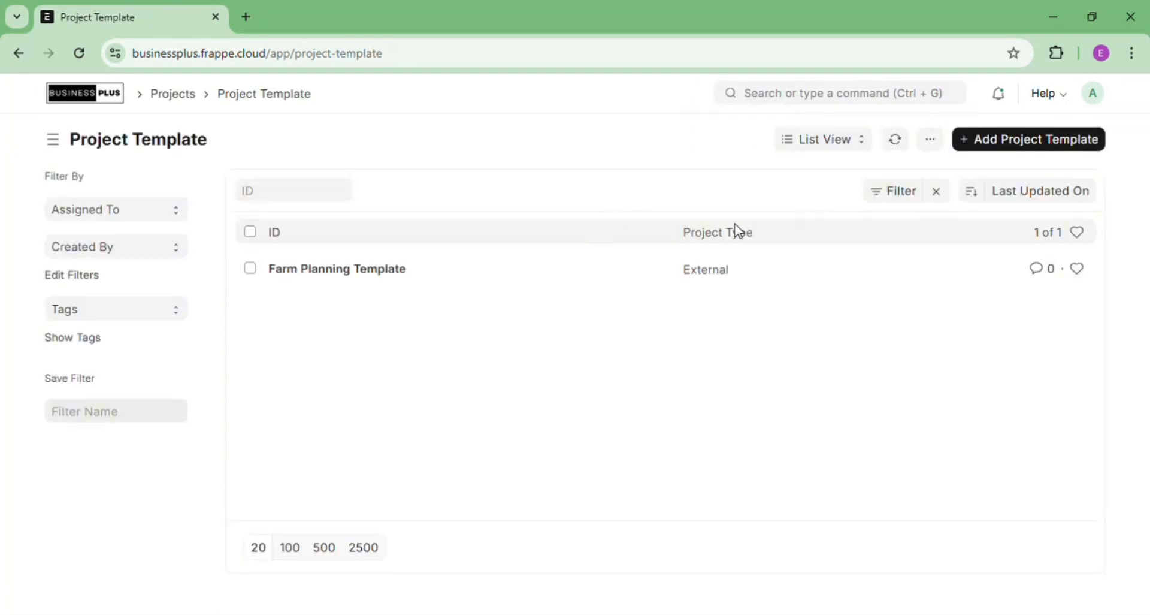
left_click(1031, 140)
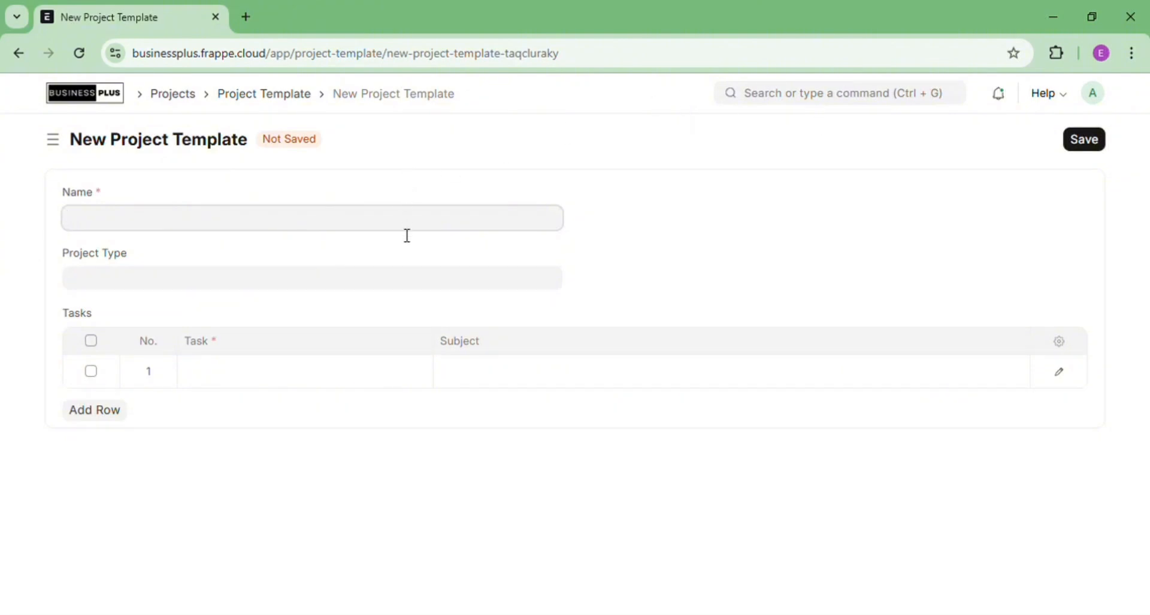
Name the project template "Agricultural Facility Setup" and set its project type to External.
type("Agricultural Faci")
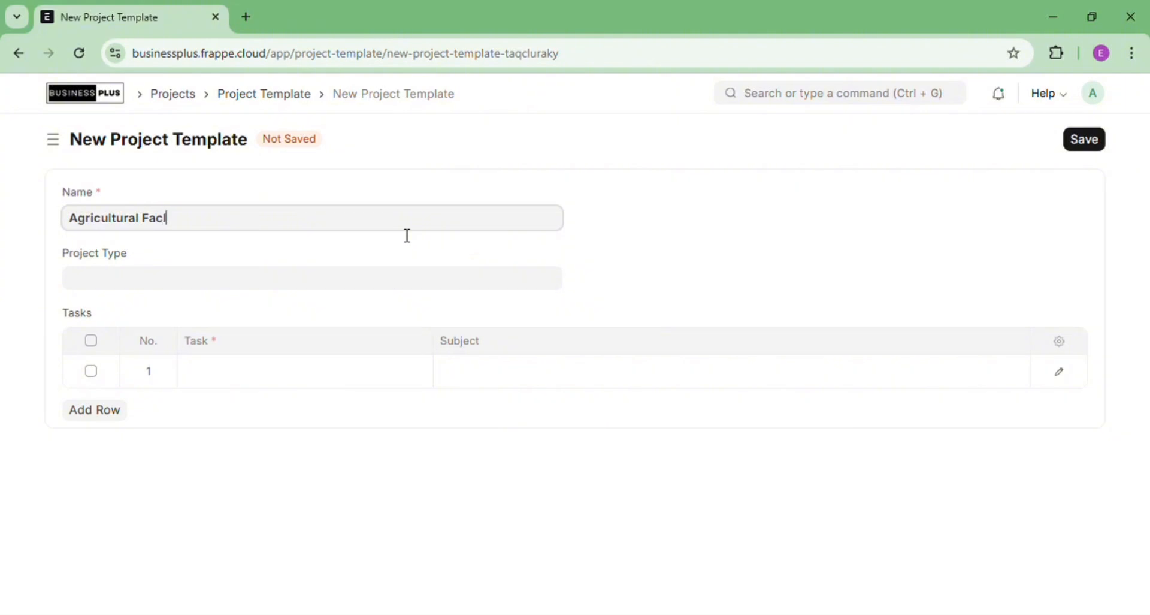
type("lility")
key("BackSpace")
key("BackSpace")
key("BackSpace")
type("ty Se")
left_click(293, 285)
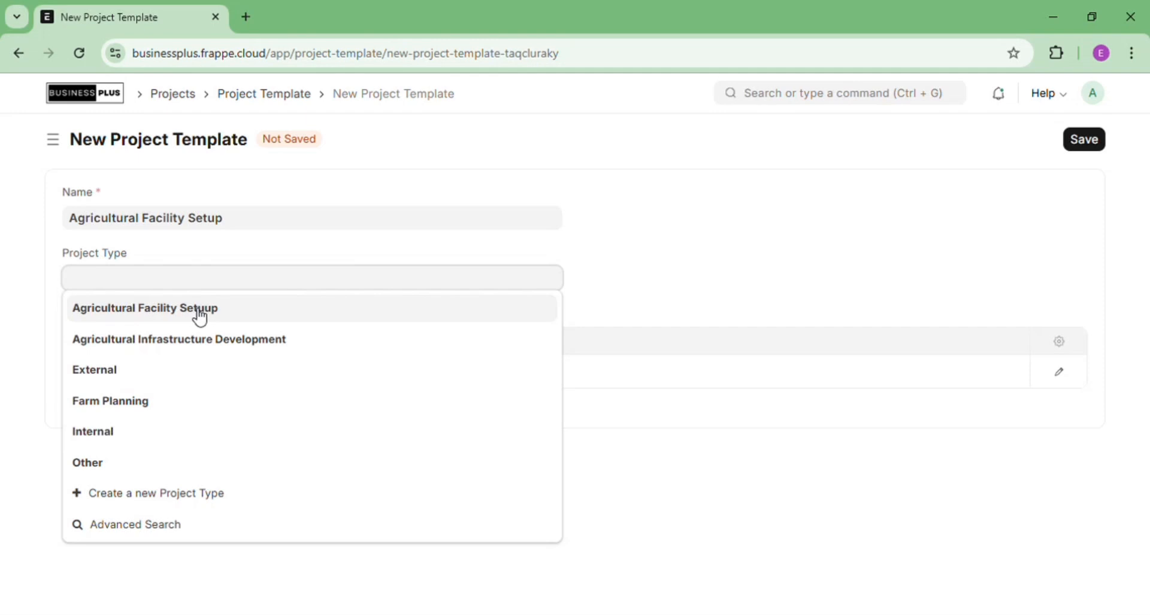
left_click(169, 387)
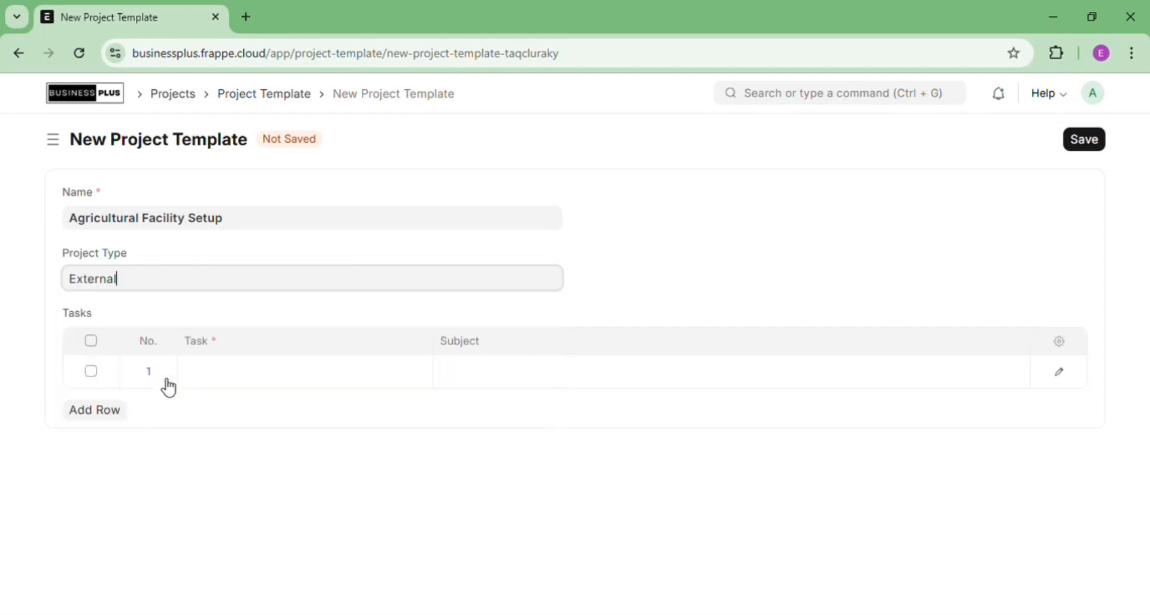
Create a "Site Assessment" task from the template's first task row and link it to project PROJ-0008 in the full form.
left_click(225, 380)
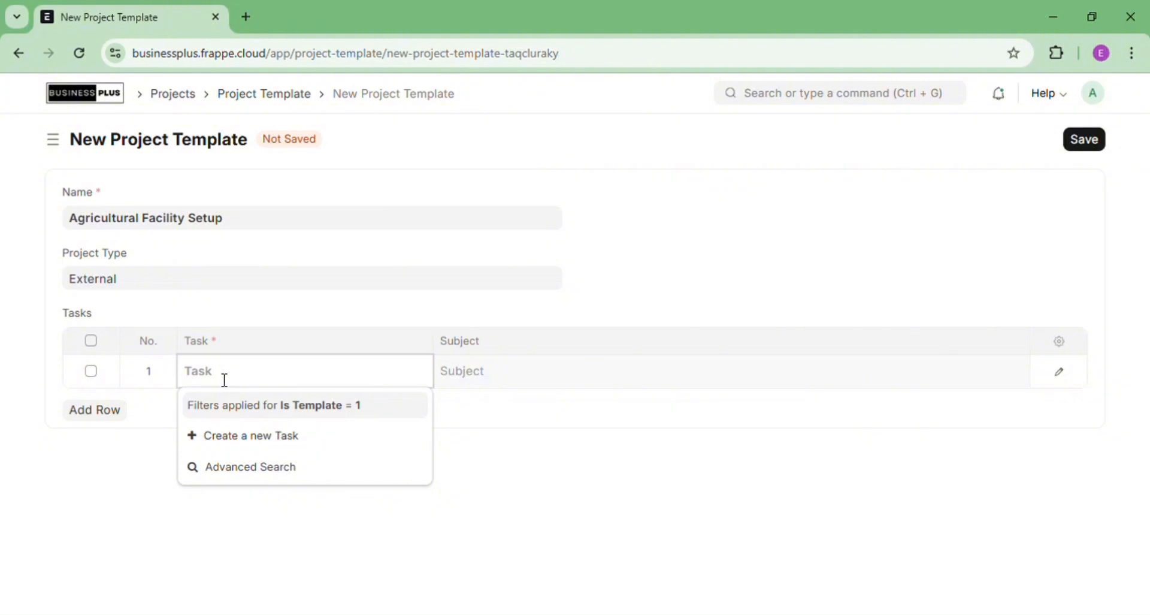
type("Site Assessment")
left_click(266, 447)
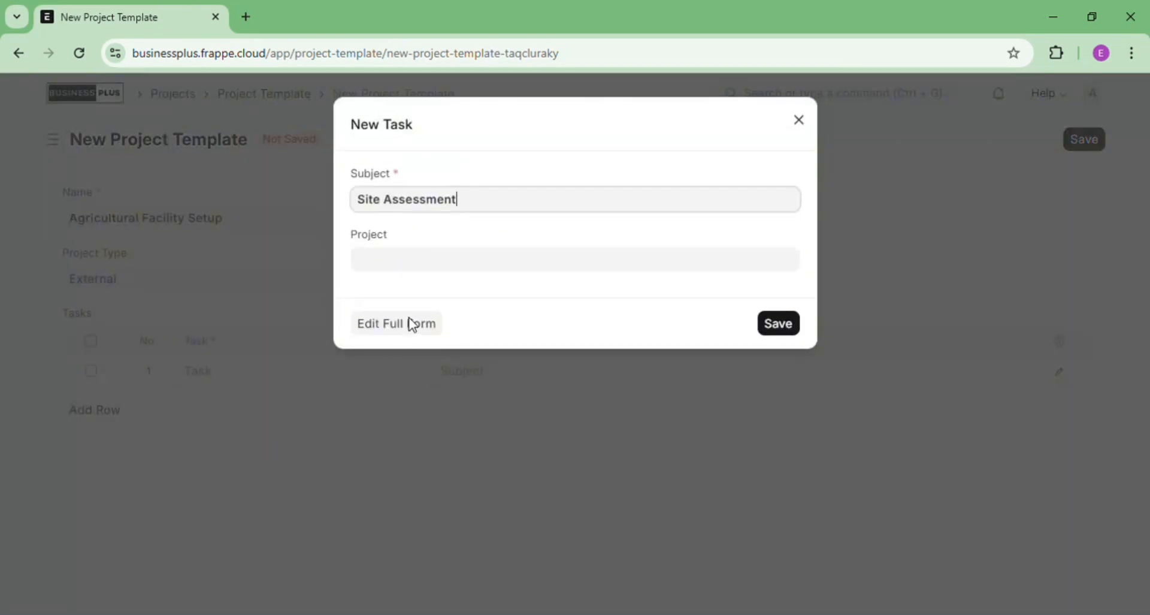
left_click(415, 335)
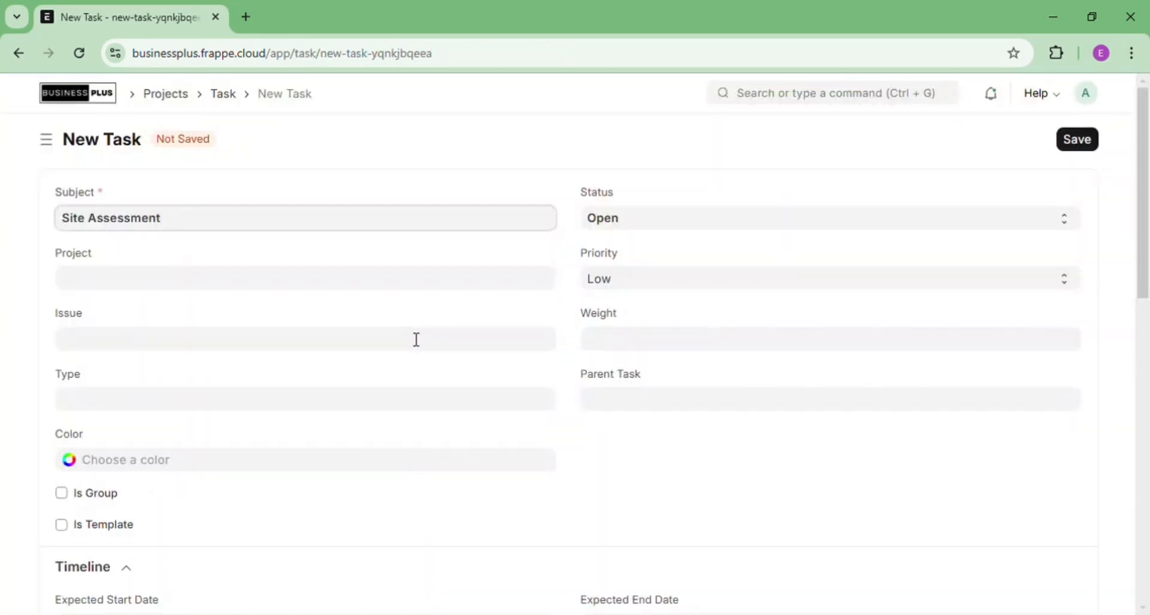
left_click(153, 290)
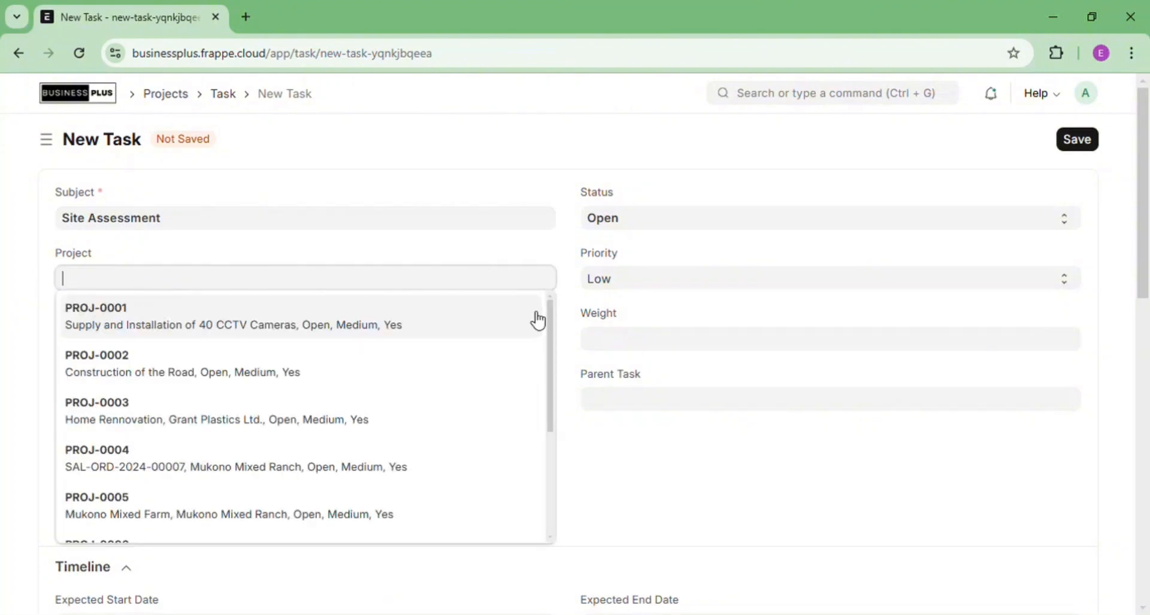
left_click_drag(554, 331, 547, 432)
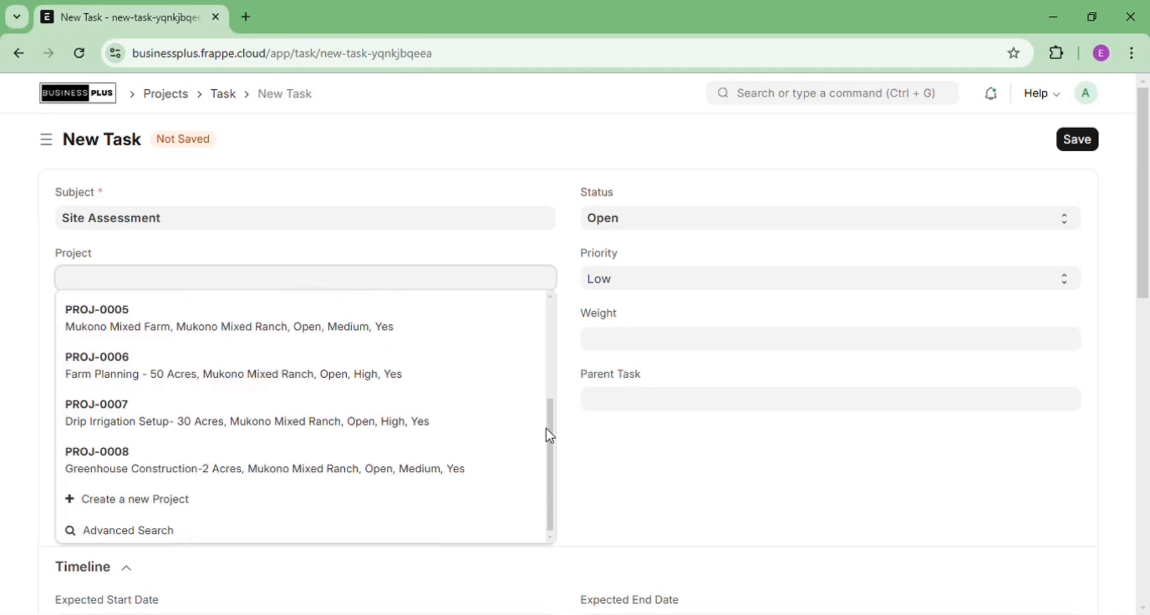
left_click(414, 462)
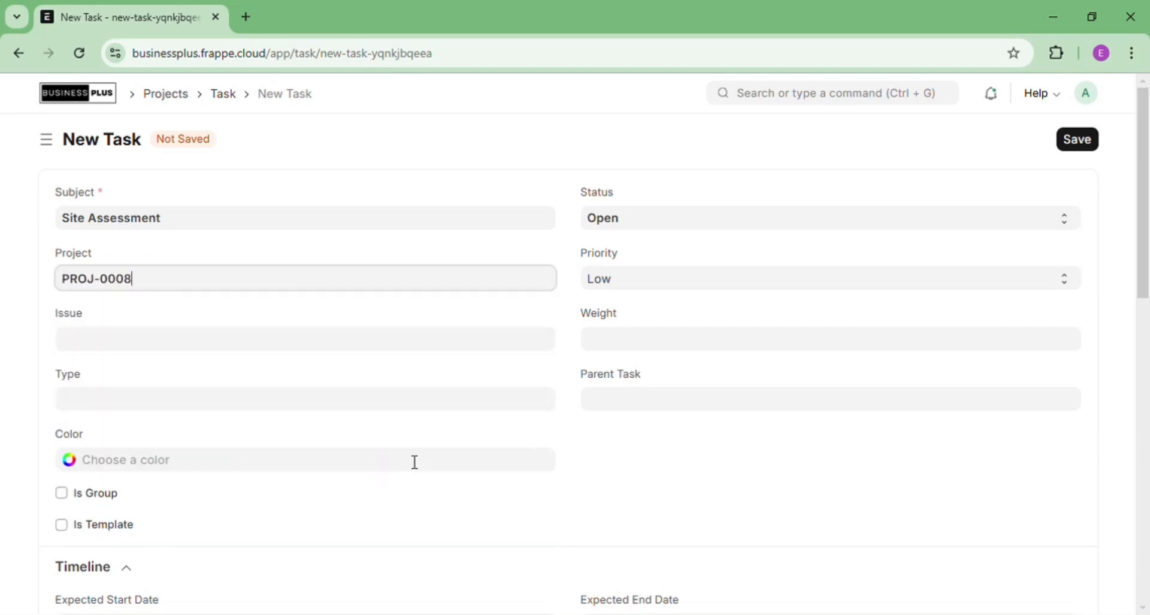
Set the Site Assessment task's color to the blue swatch #449CF0.
left_click(252, 340)
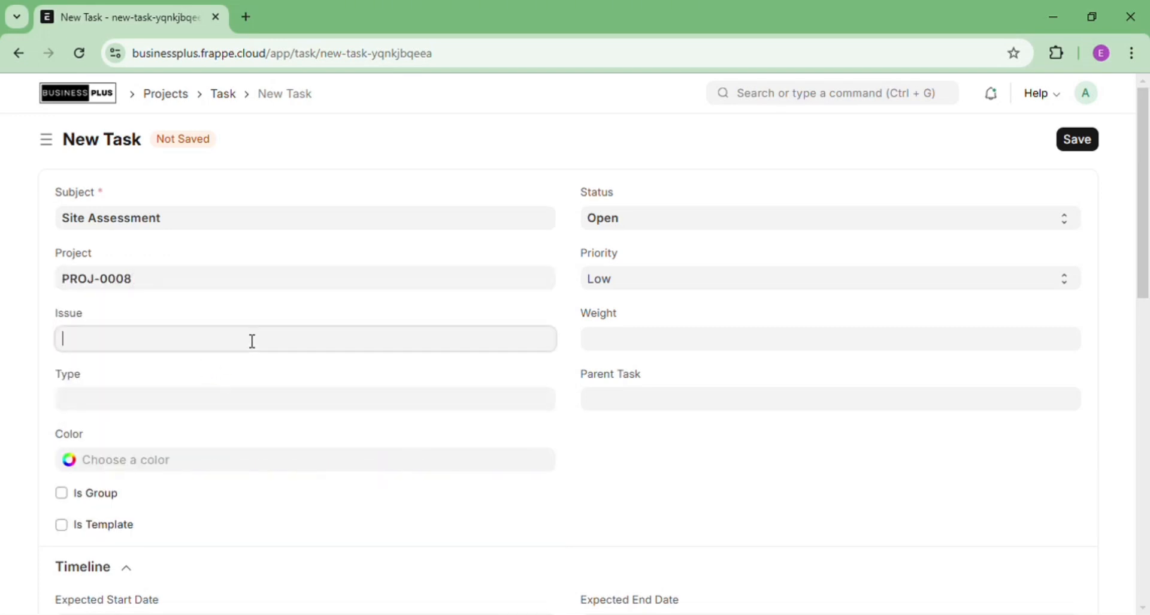
left_click(256, 401)
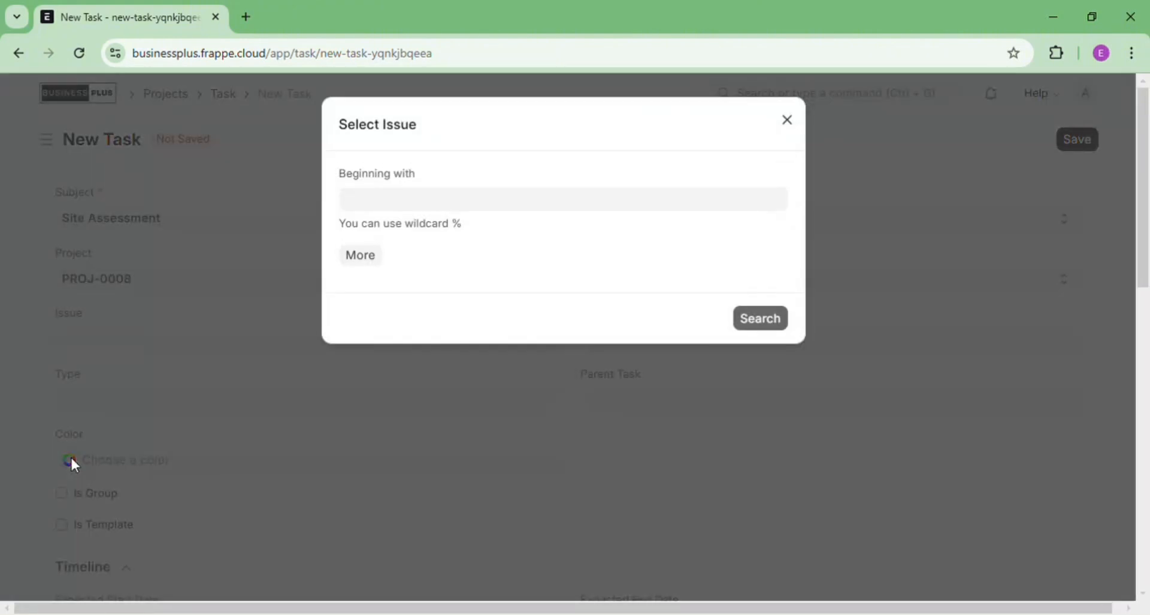
left_click(70, 458)
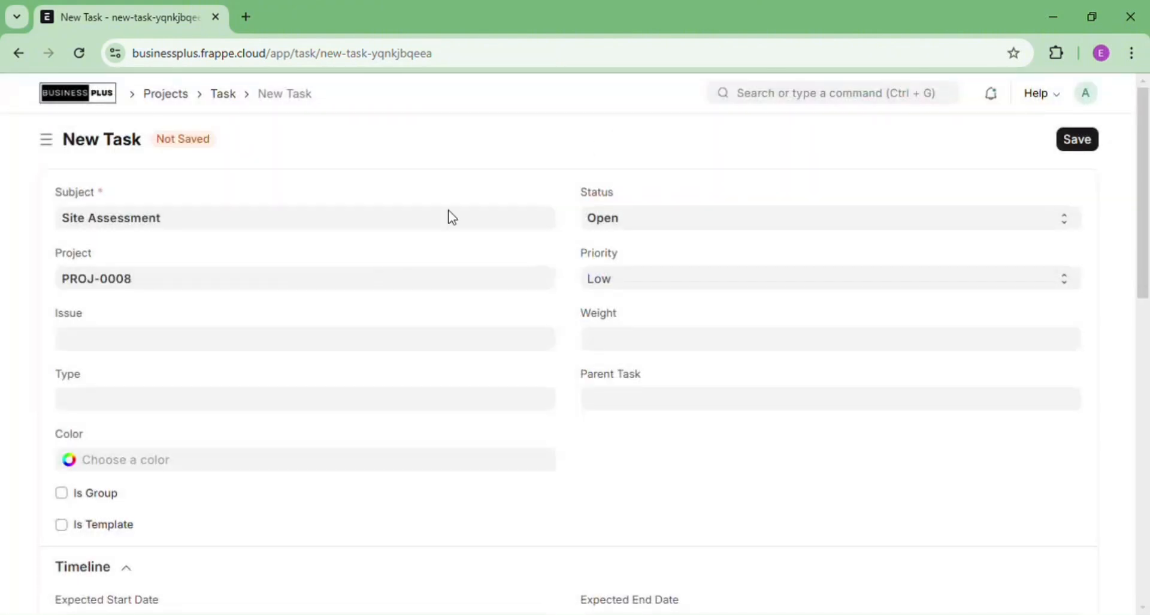
left_click(71, 461)
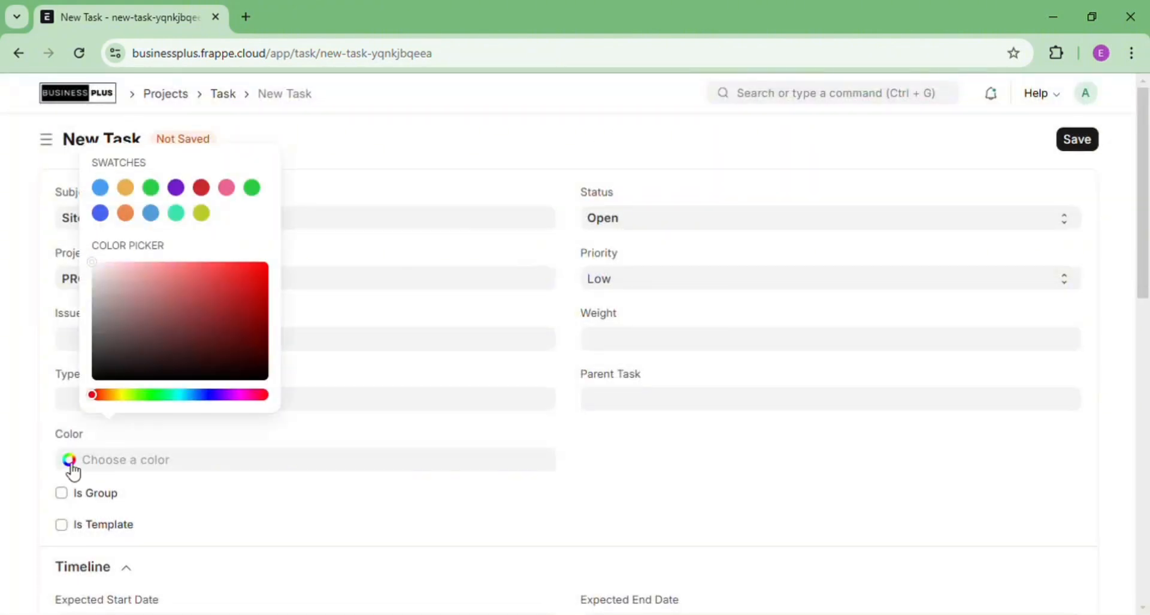
left_click(100, 188)
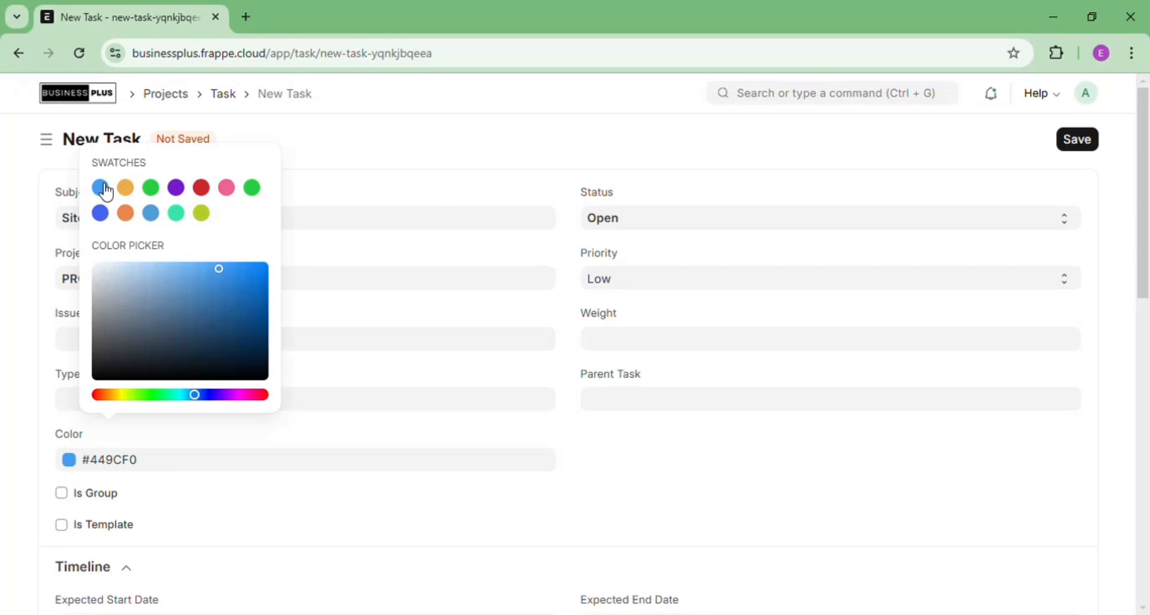
left_click(78, 466)
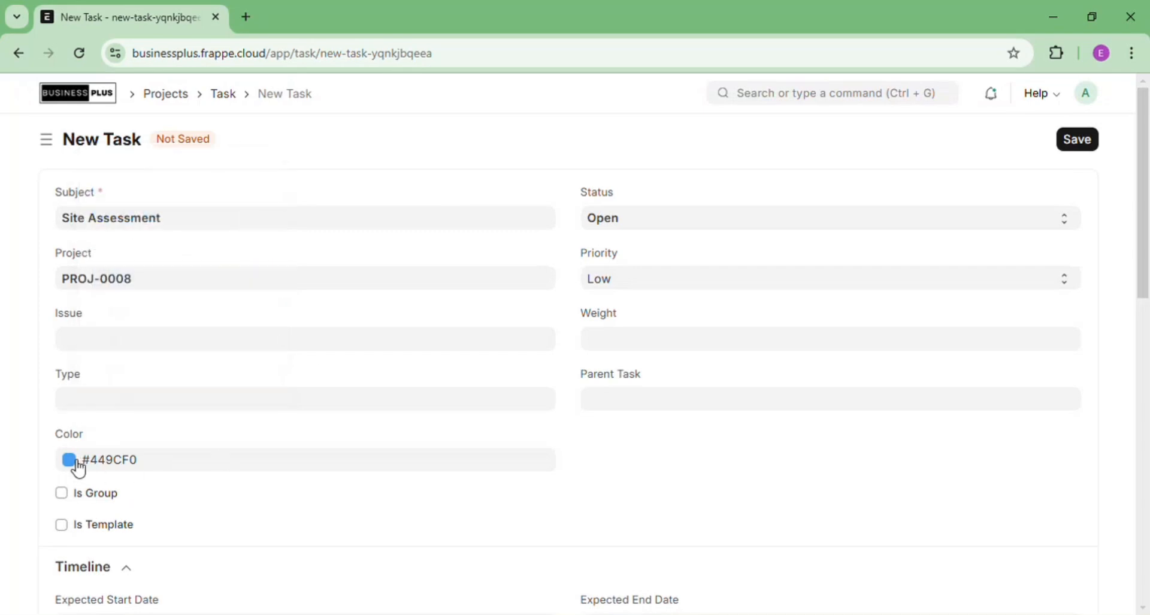
Set the Site Assessment task's priority to High, leaving the weight and parent task empty.
left_click(626, 281)
left_click(614, 347)
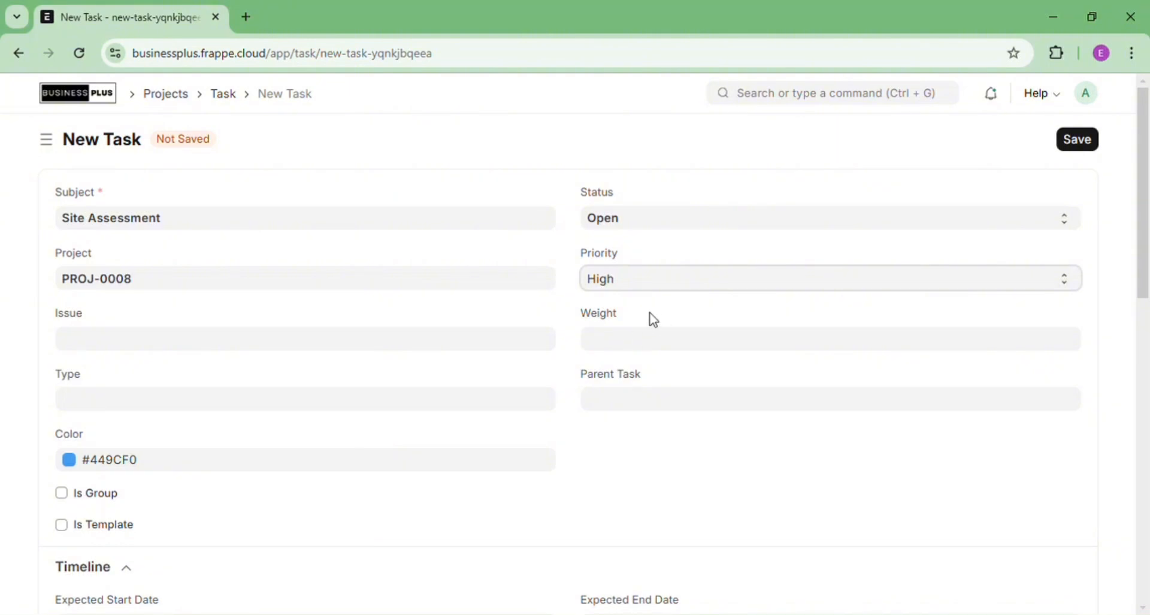
left_click(621, 347)
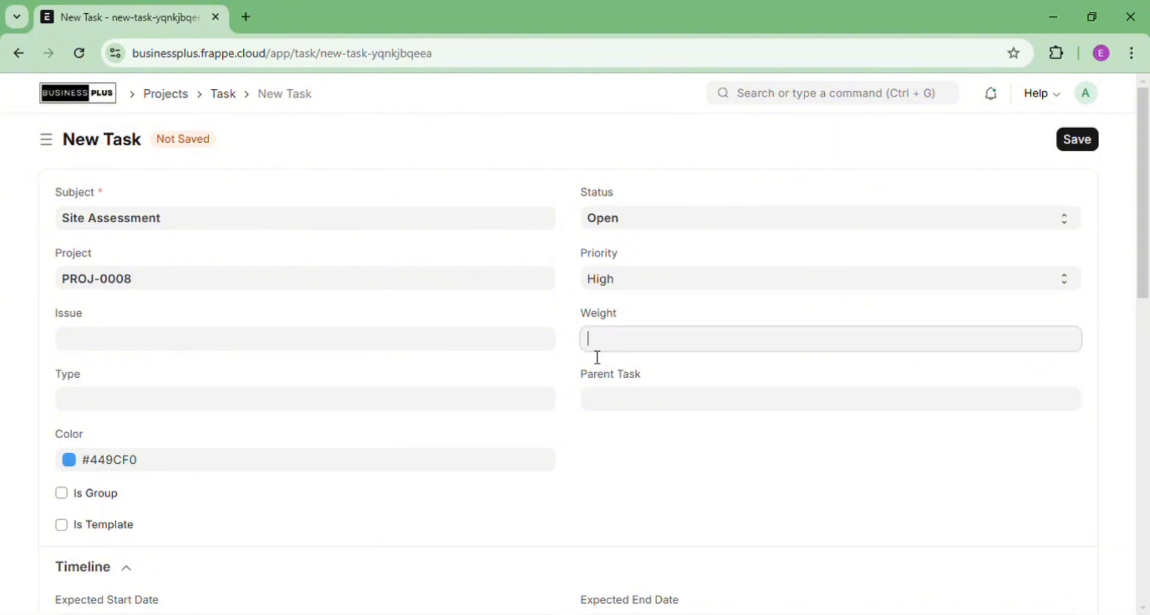
left_click(622, 399)
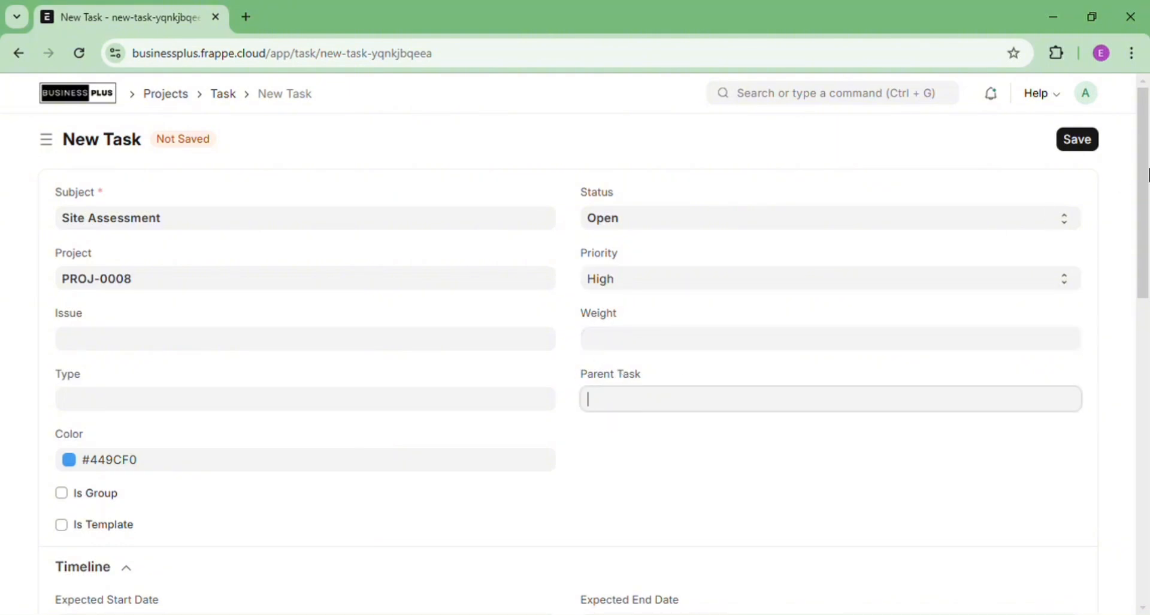
Set the task's expected start date to 21-11-2024 and its expected end date to 22-11-2024.
left_click_drag(1147, 174, 1147, 255)
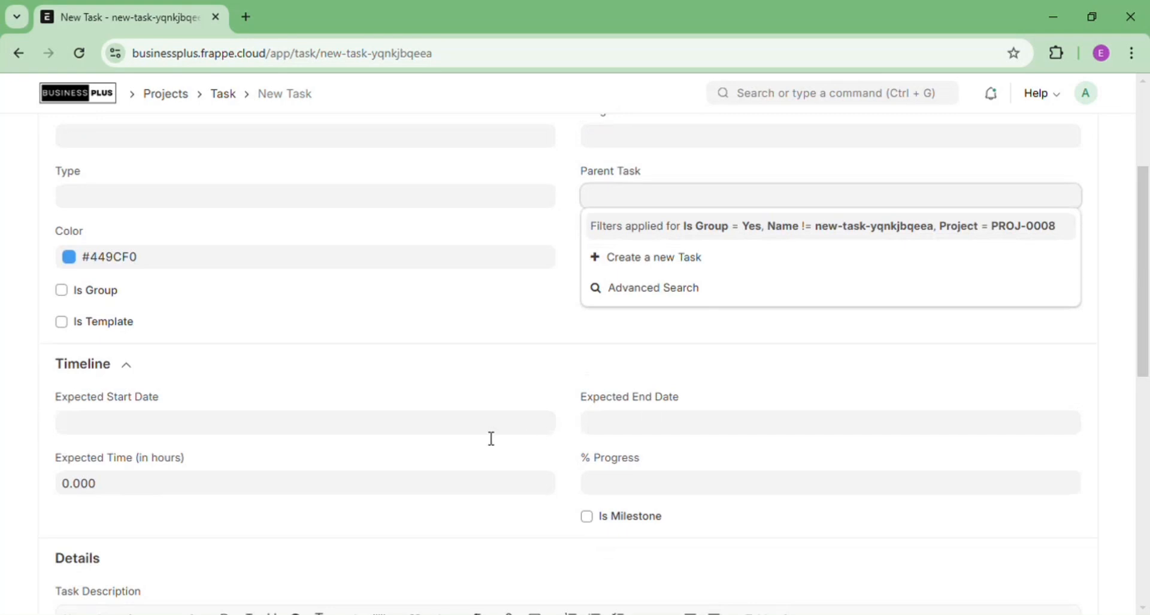
left_click(360, 427)
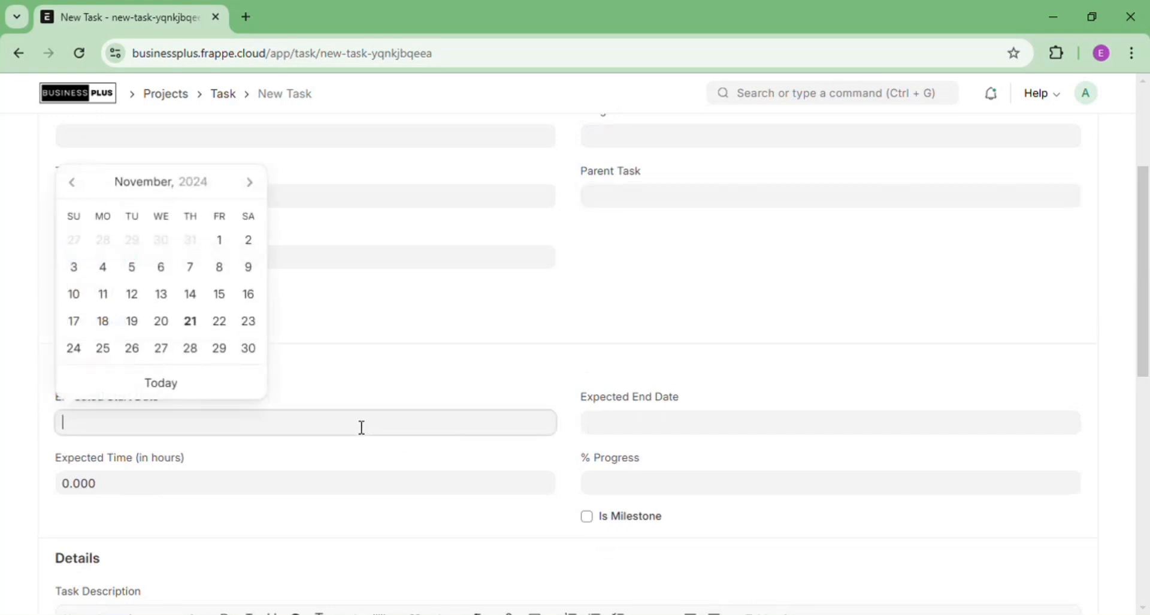
left_click(177, 383)
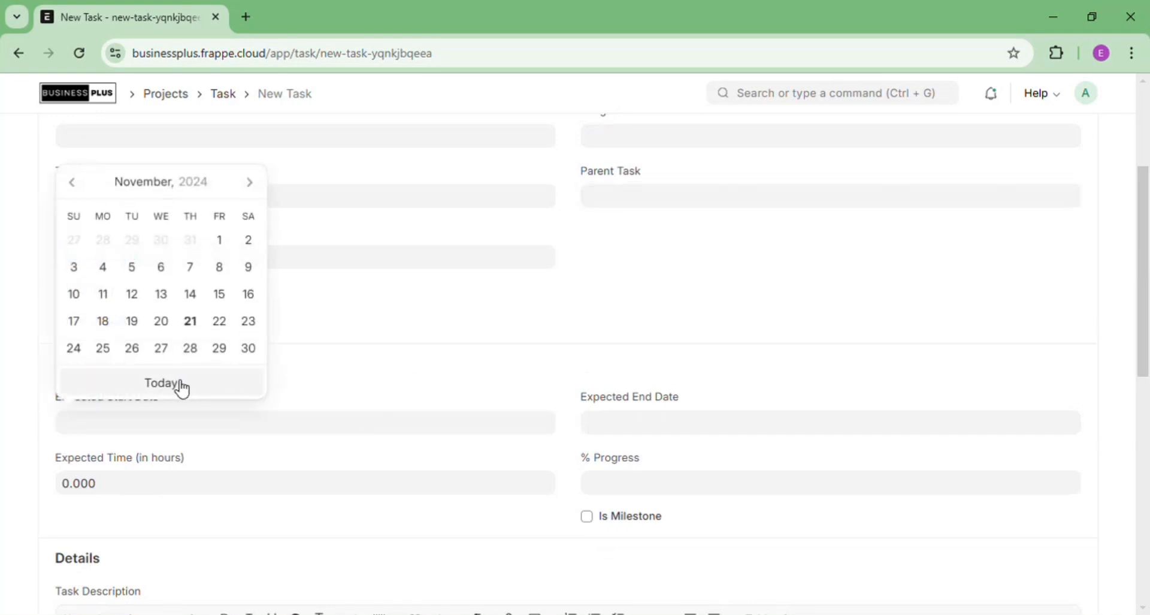
left_click(632, 424)
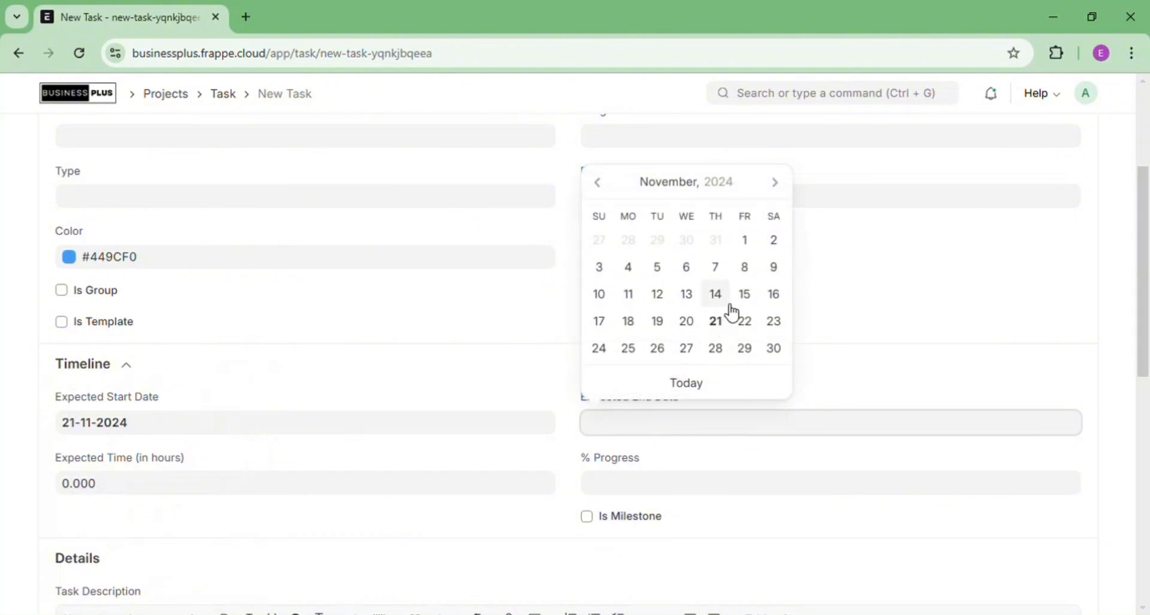
left_click(747, 324)
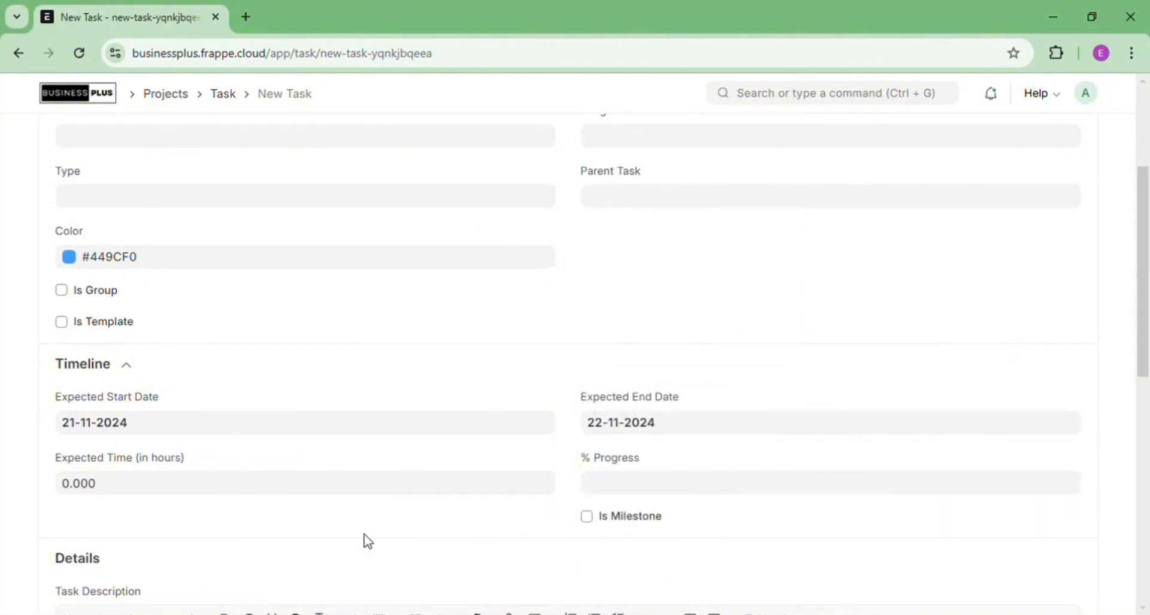
Enter a task description beginning "Analyze soil, drainage and location suitability for".
left_click_drag(1144, 295, 1145, 388)
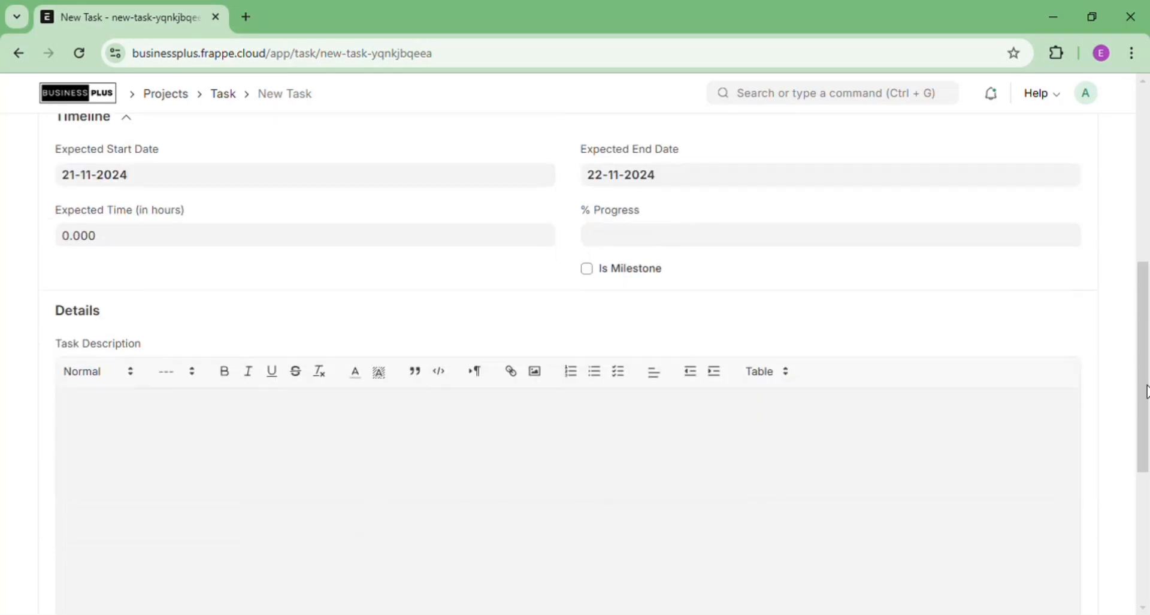
type("Analyze soil, drai")
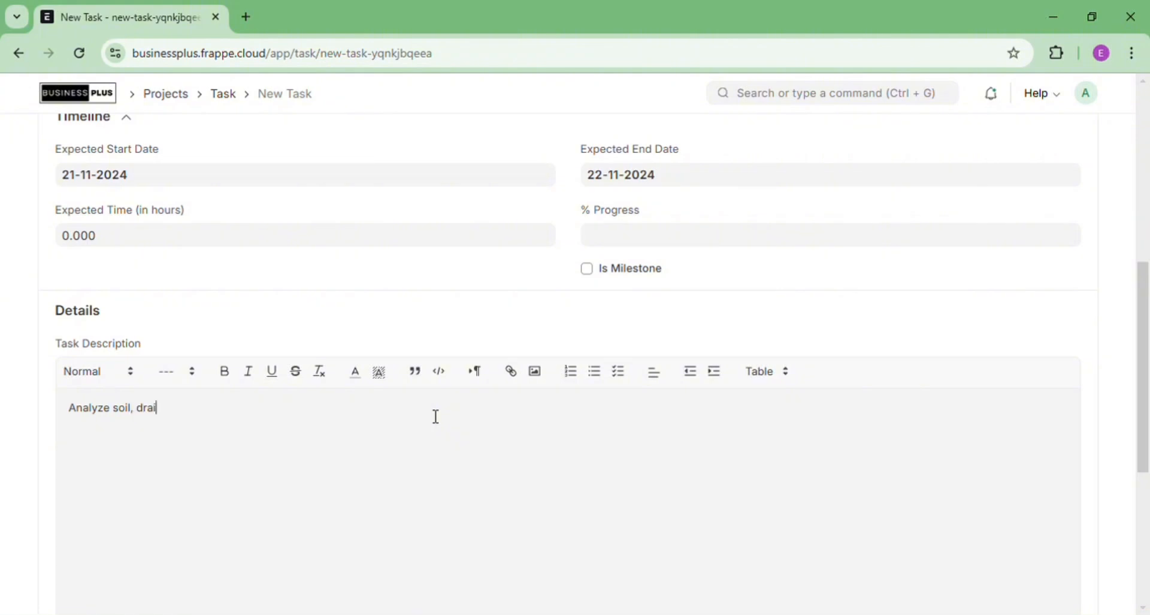
type("nage and la")
type("cation su")
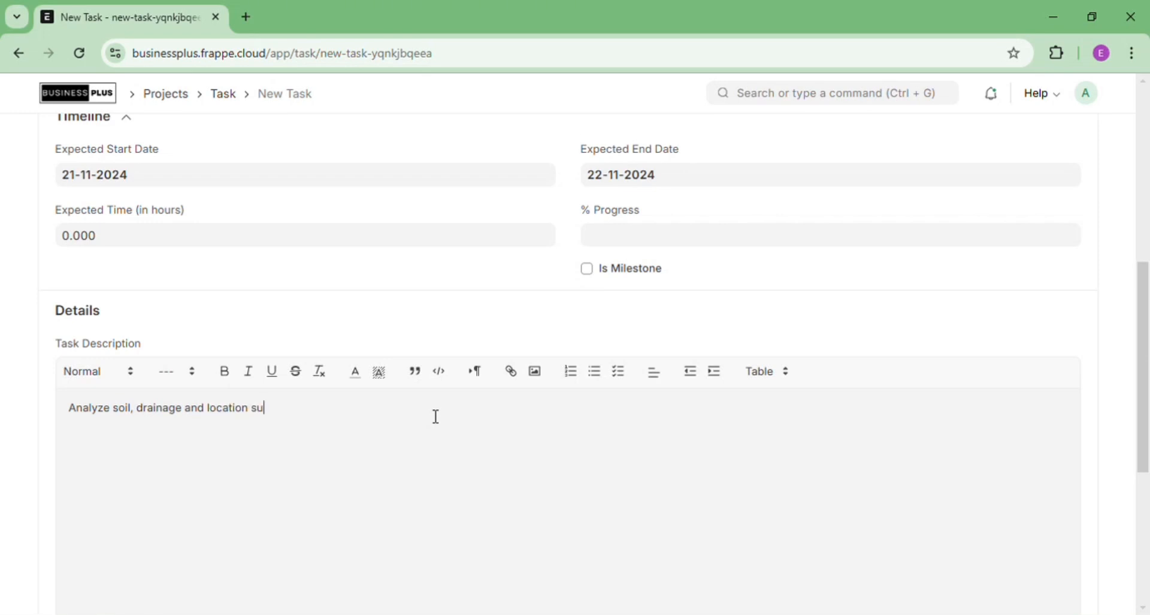
type("itability for gree")
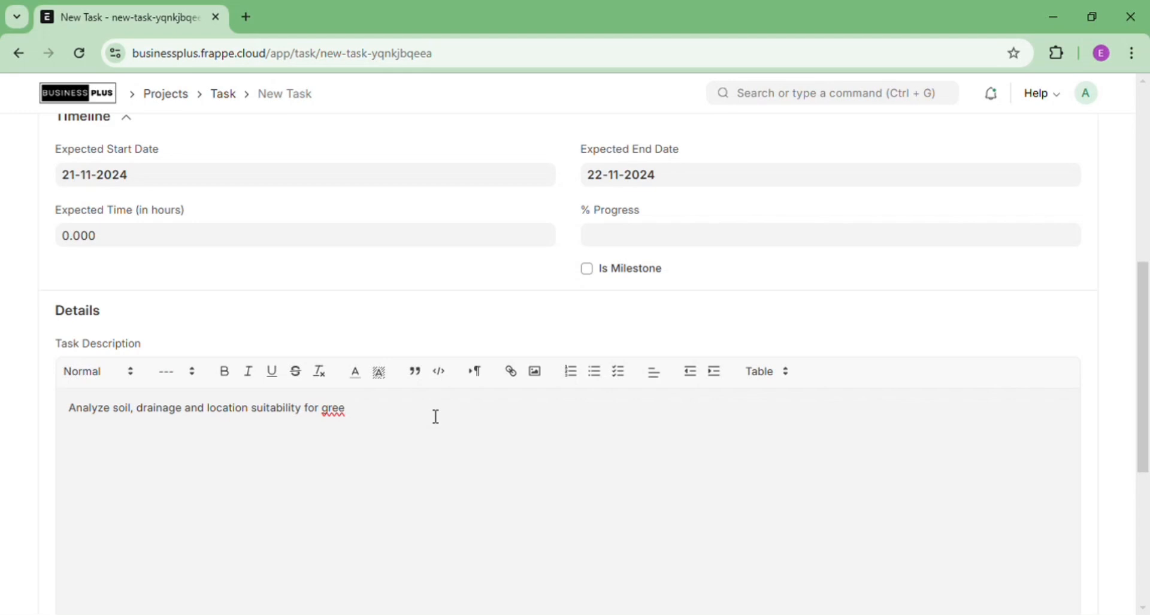
key("BackSpace")
key("BackSpace")
Check the task's dependencies, expand its additional information and save the Site Assessment task.
left_click_drag(1145, 279, 1137, 419)
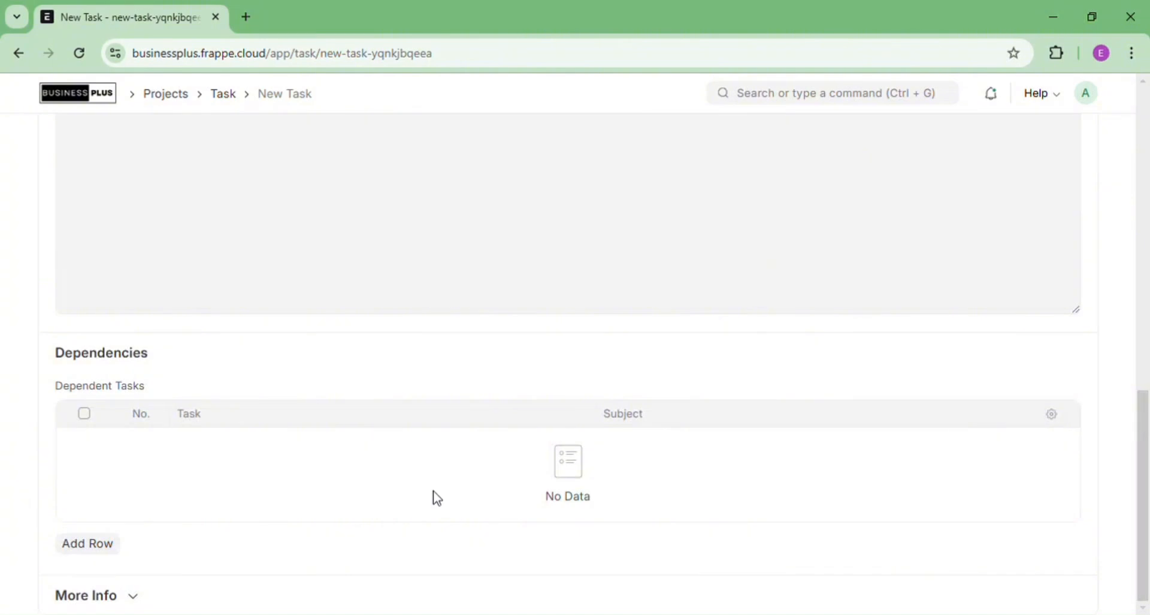
left_click(134, 596)
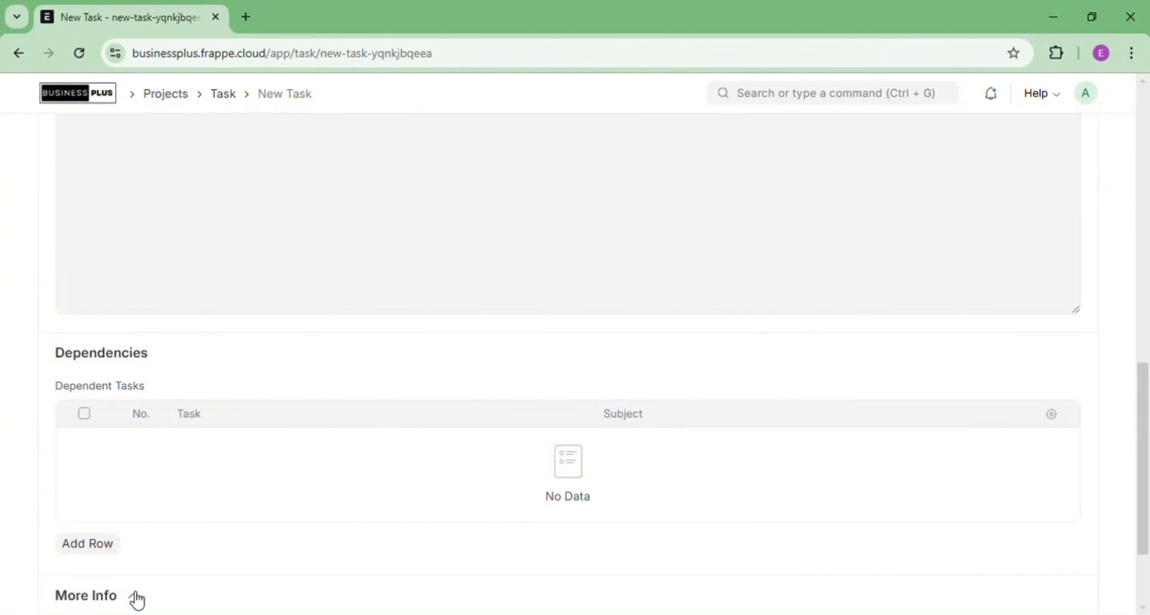
left_click_drag(1145, 435, 1147, 146)
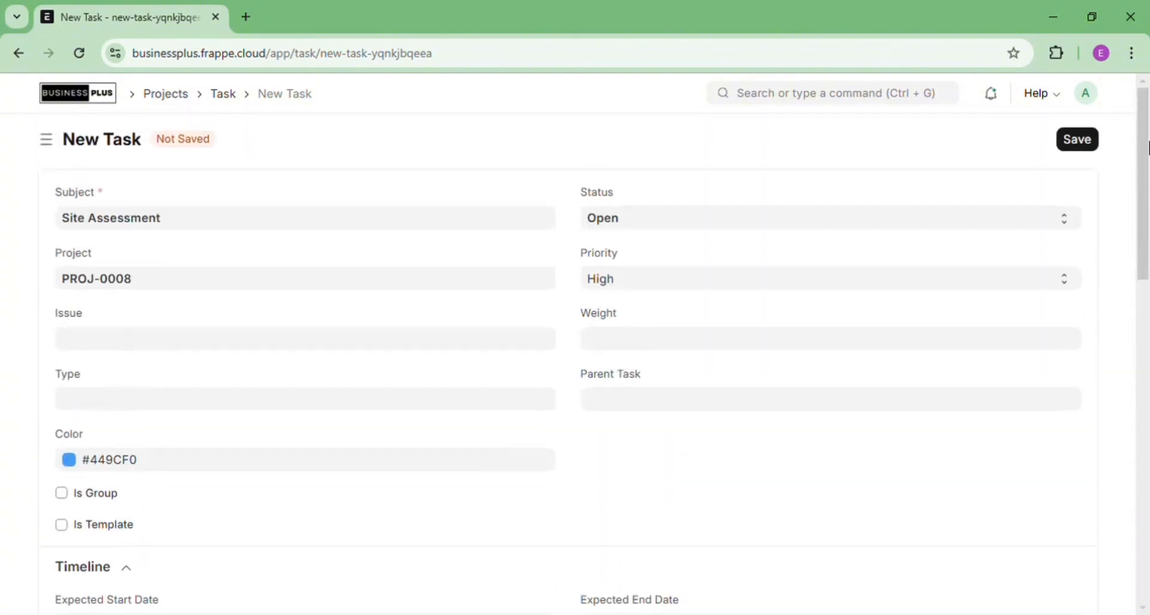
left_click(1081, 145)
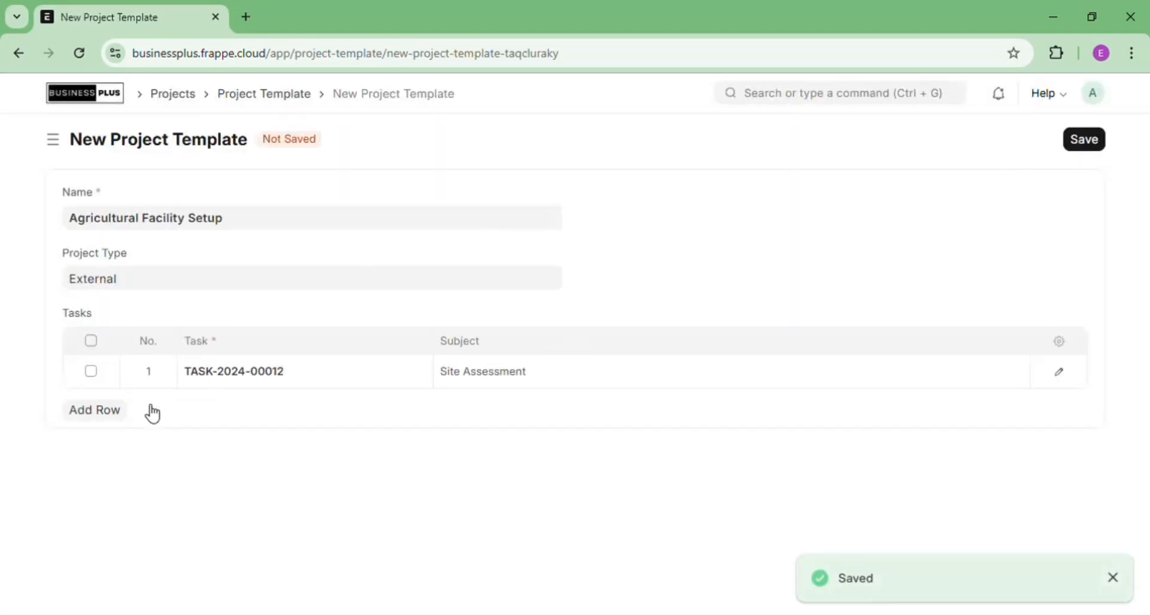
Add a second task row to the template and start a new "Procure Materials" task in the full form.
left_click(107, 417)
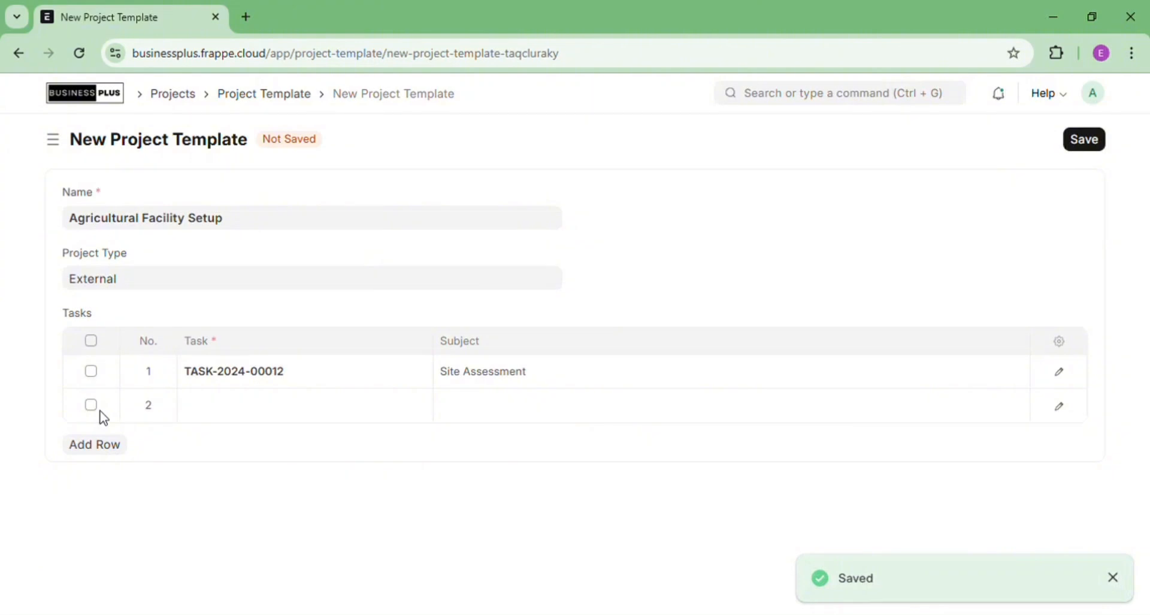
left_click(221, 415)
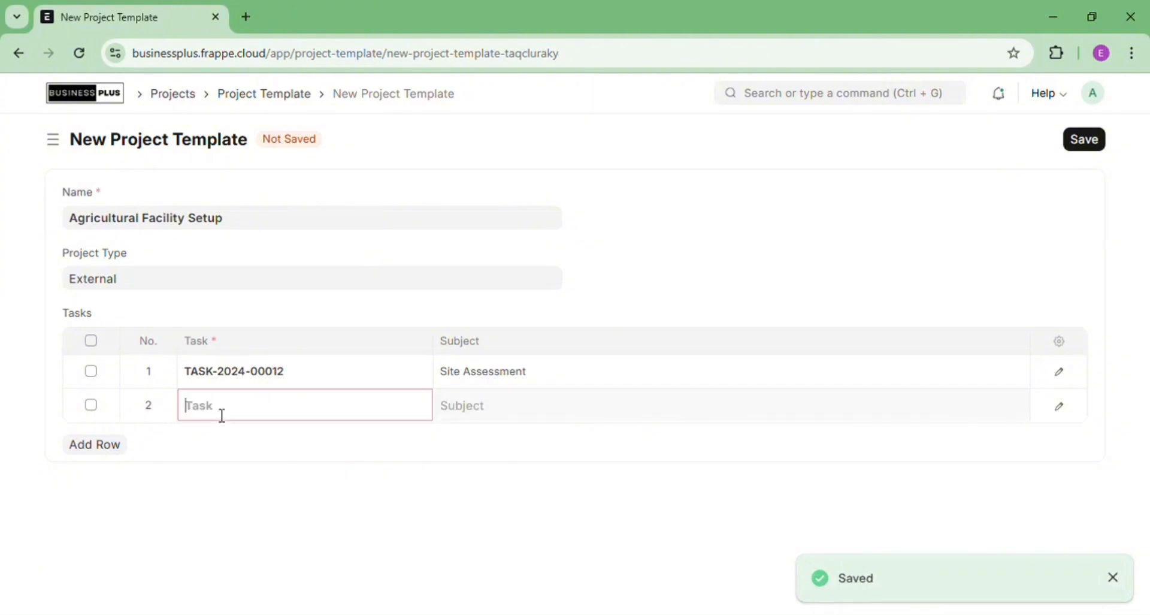
type("P")
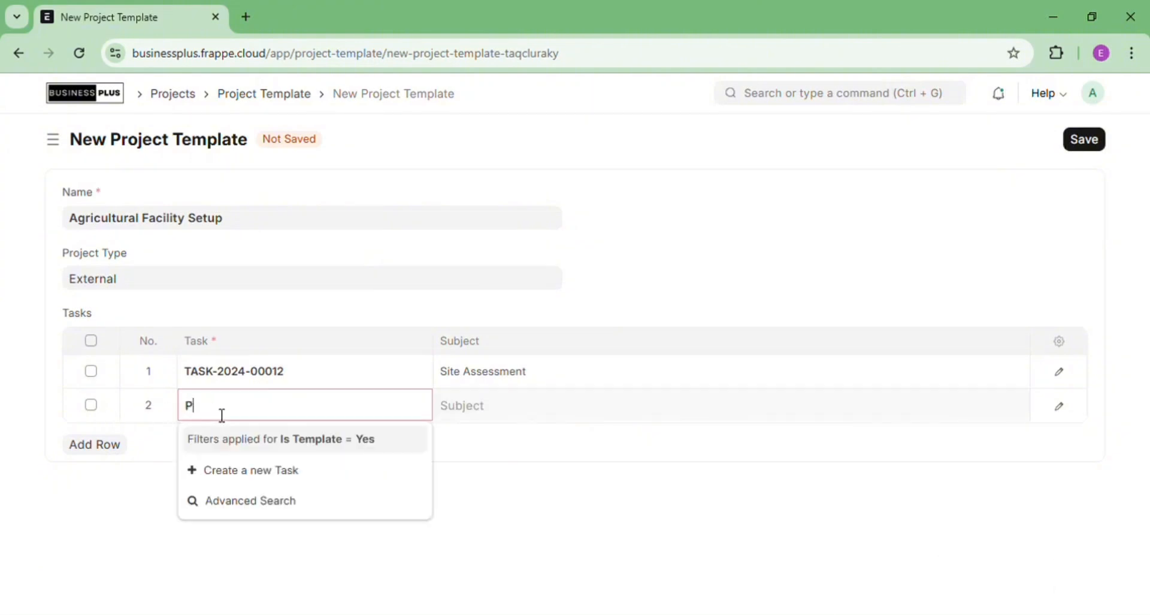
type("rocure ma")
key("BackSpace")
key("BackSpace")
key("BackSpace")
type("Materials")
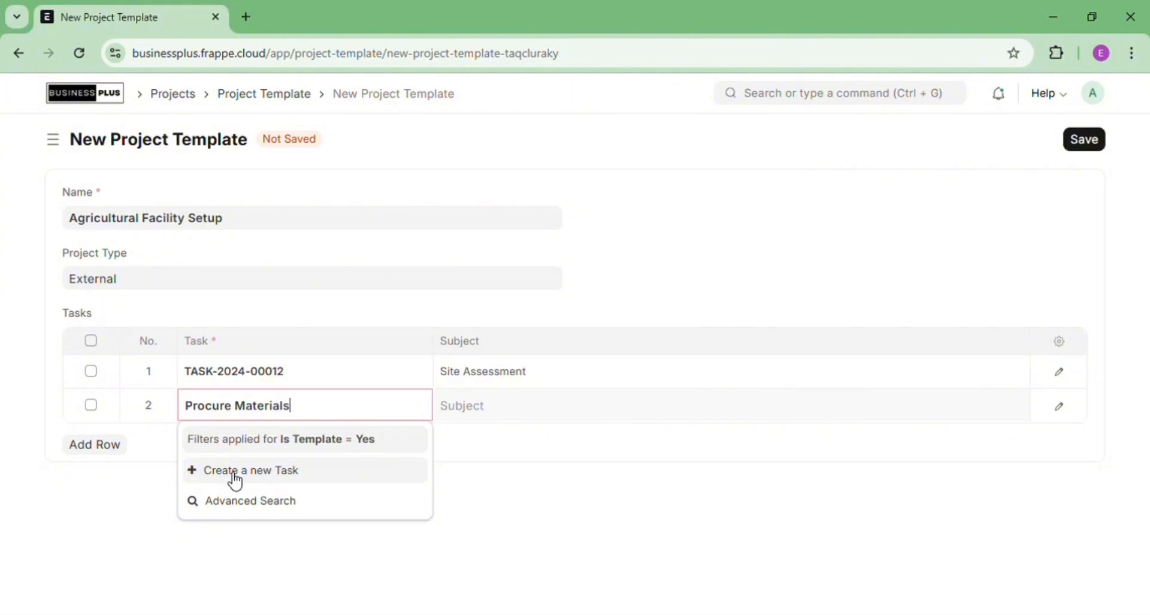
left_click(236, 478)
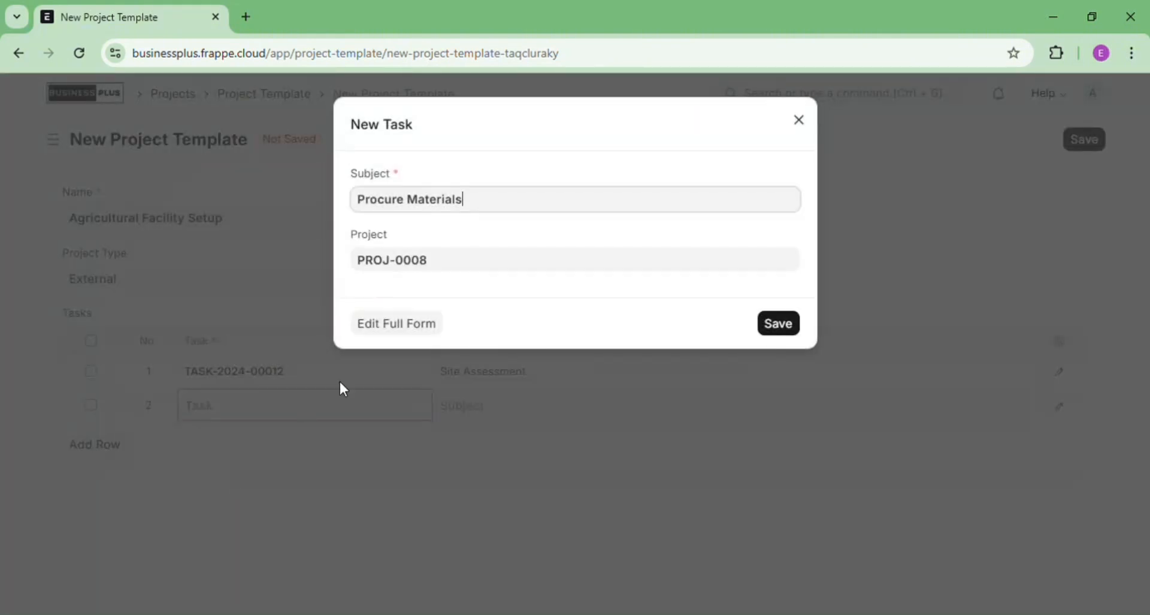
left_click(410, 324)
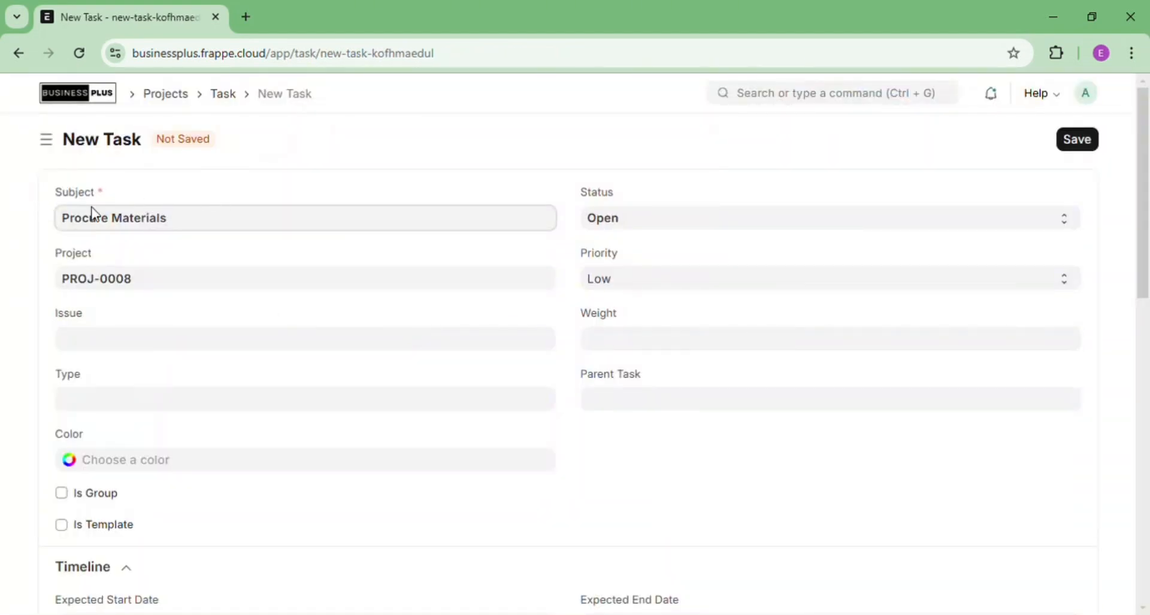
left_click(115, 341)
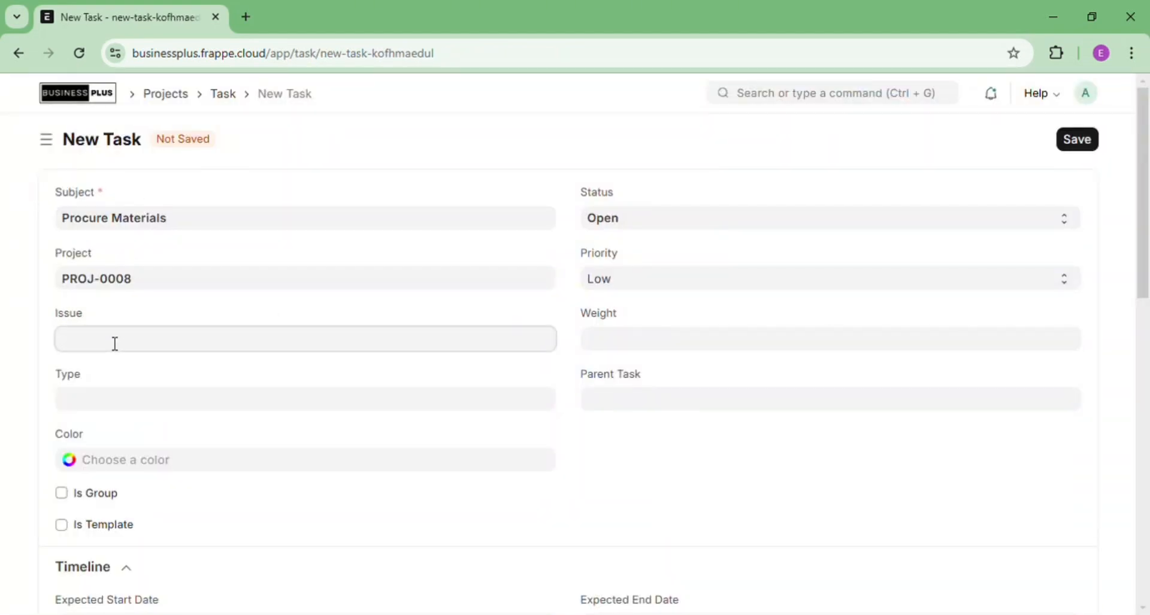
Set the Procure Materials task's colour to the green #29CD42 swatch and its priority to High.
left_click(25, 434)
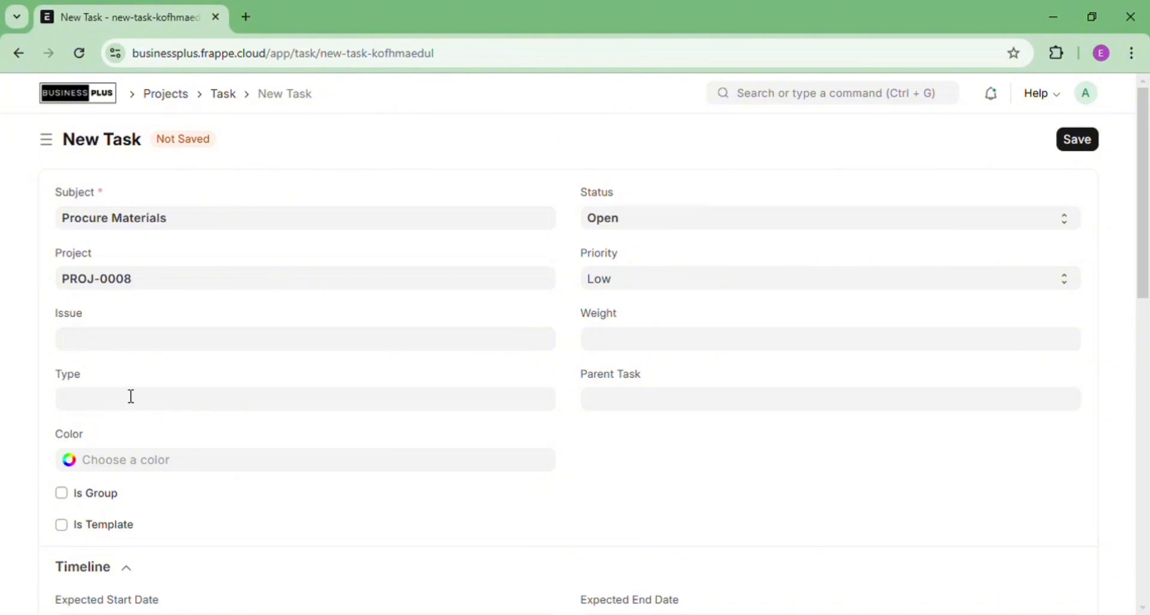
left_click(75, 461)
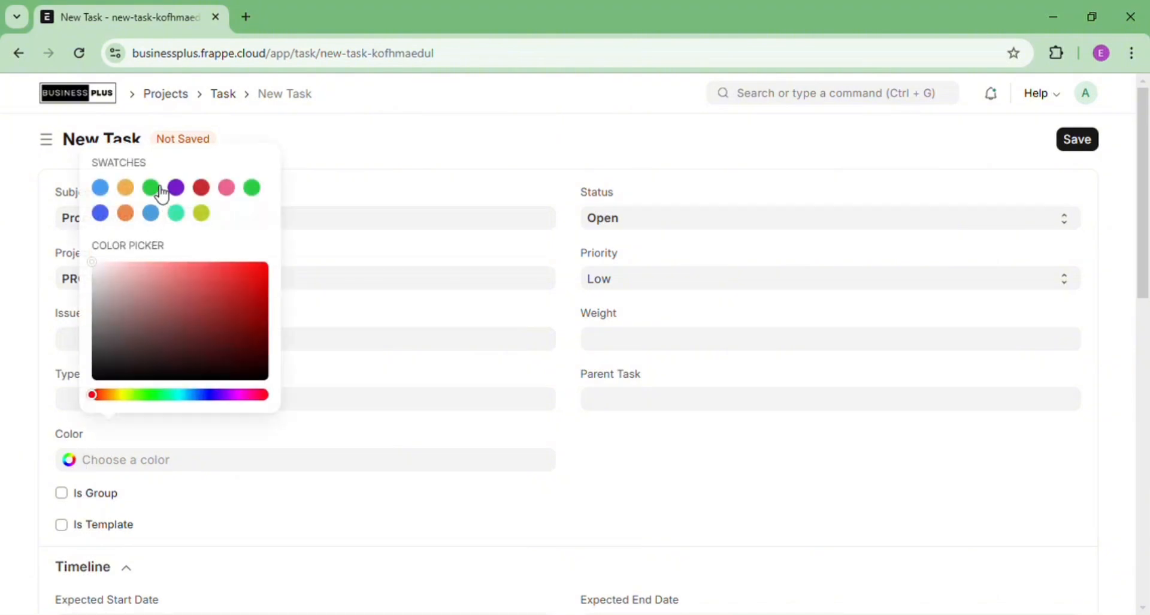
left_click(153, 190)
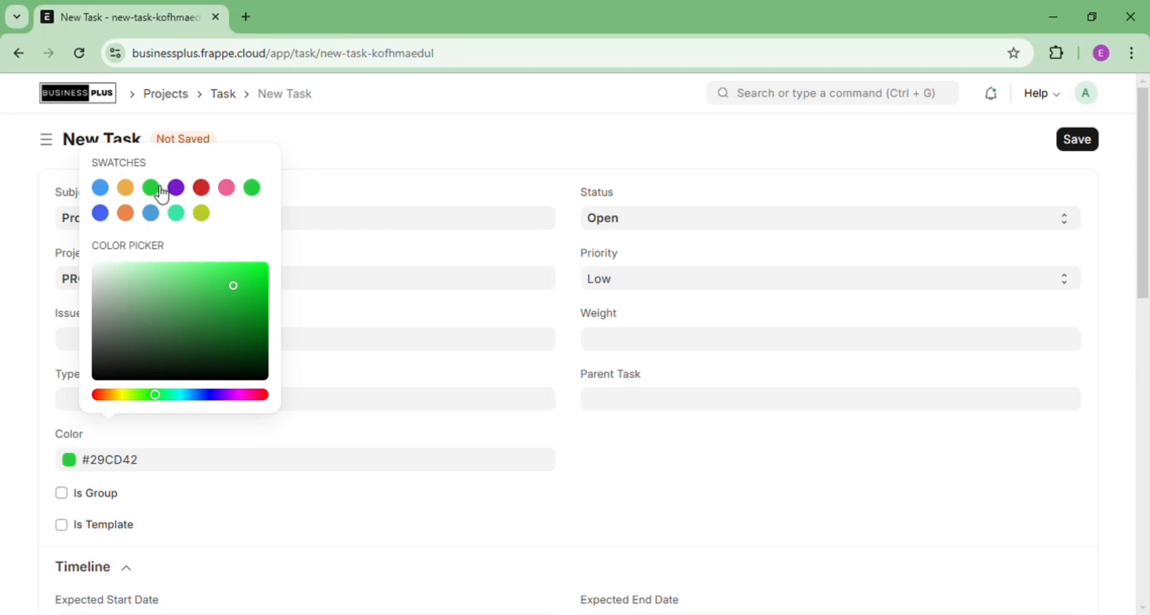
left_click(398, 168)
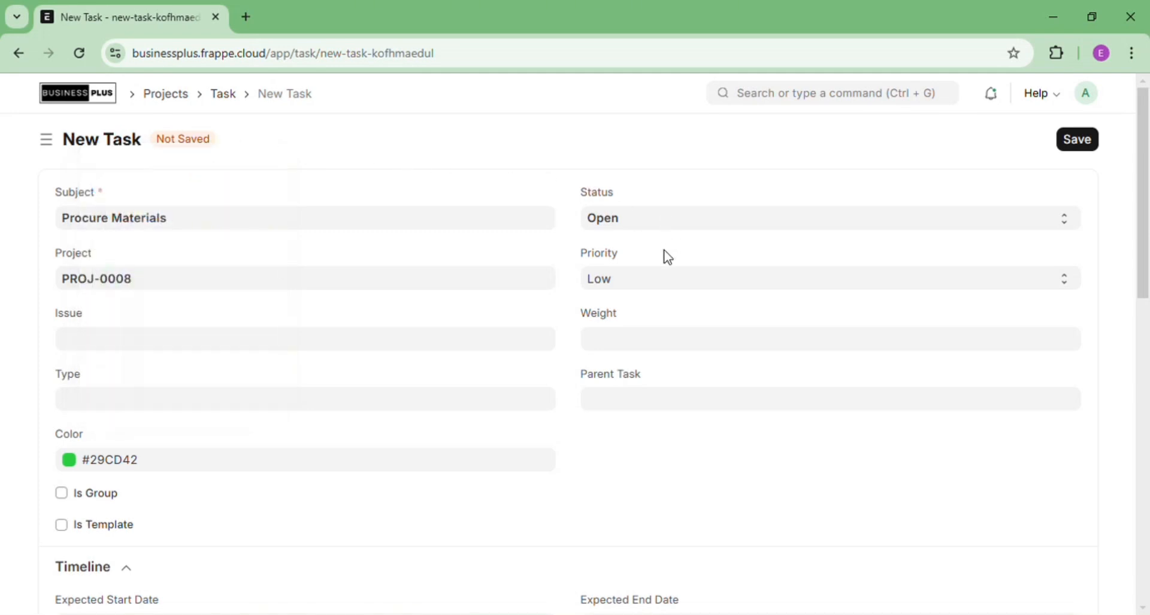
left_click(649, 282)
left_click(643, 351)
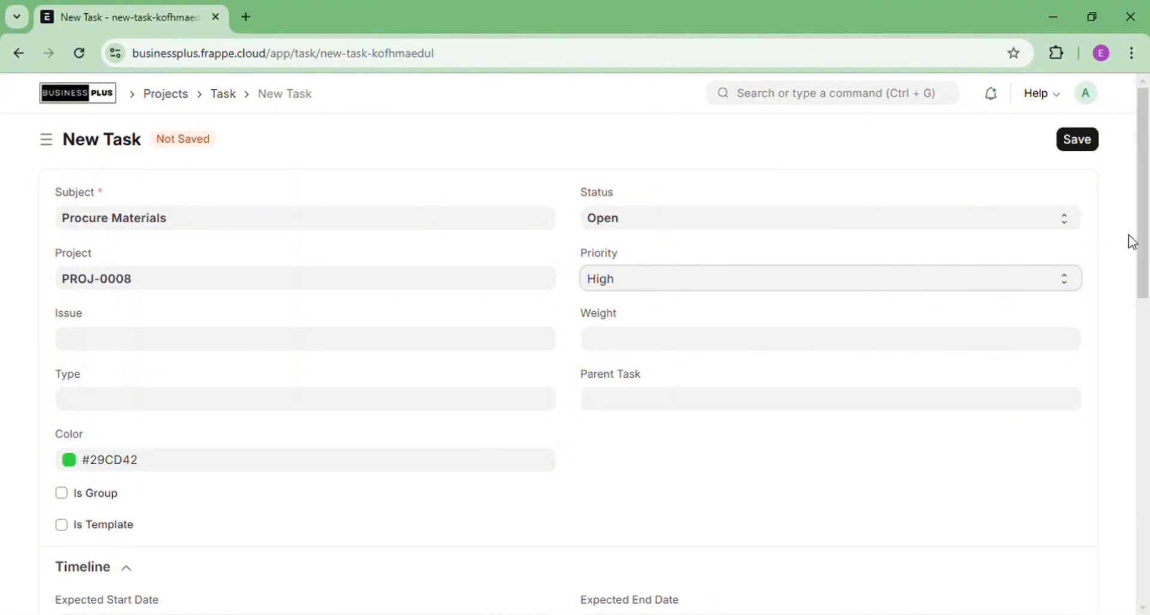
Set the task's expected start date to 25-11-2024 and its expected end date to 27-11-2024.
left_click_drag(1142, 237, 1145, 351)
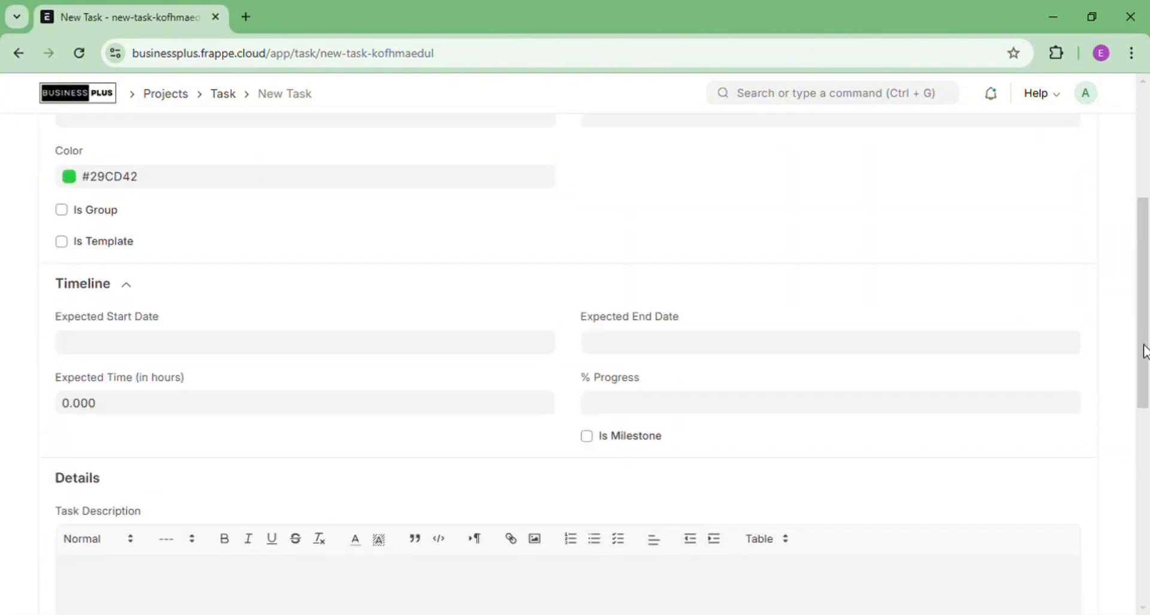
left_click(144, 352)
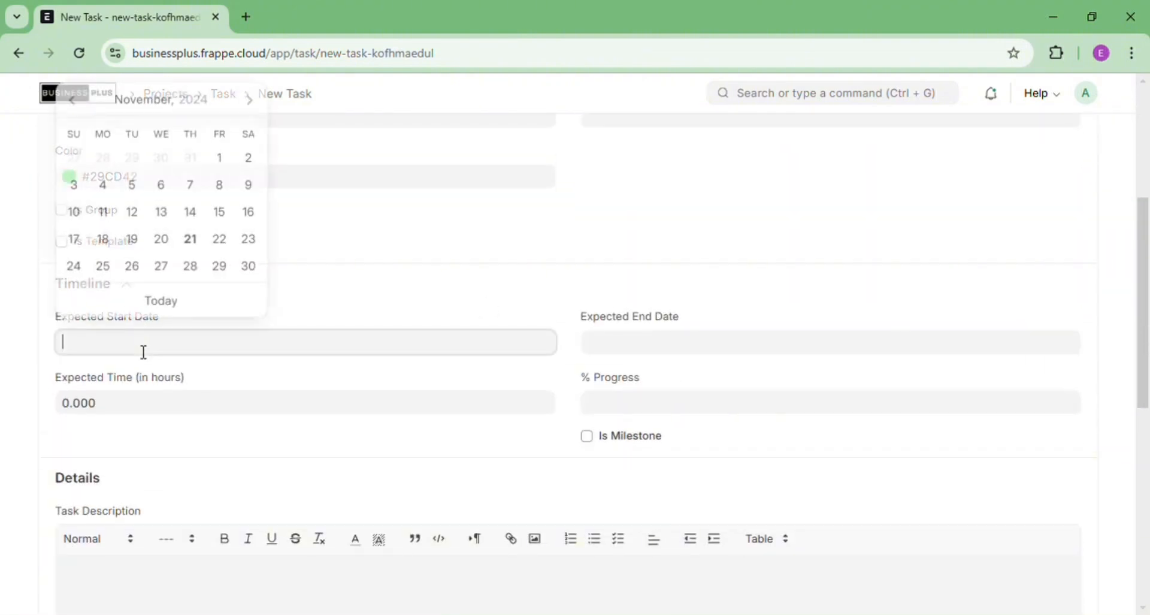
left_click(110, 268)
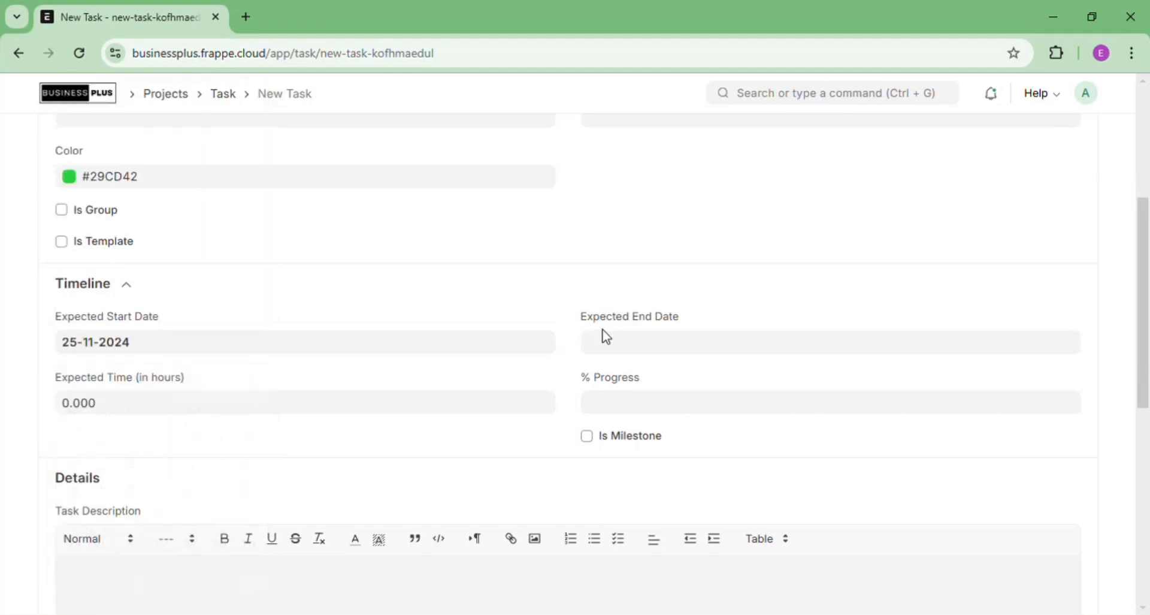
left_click(610, 344)
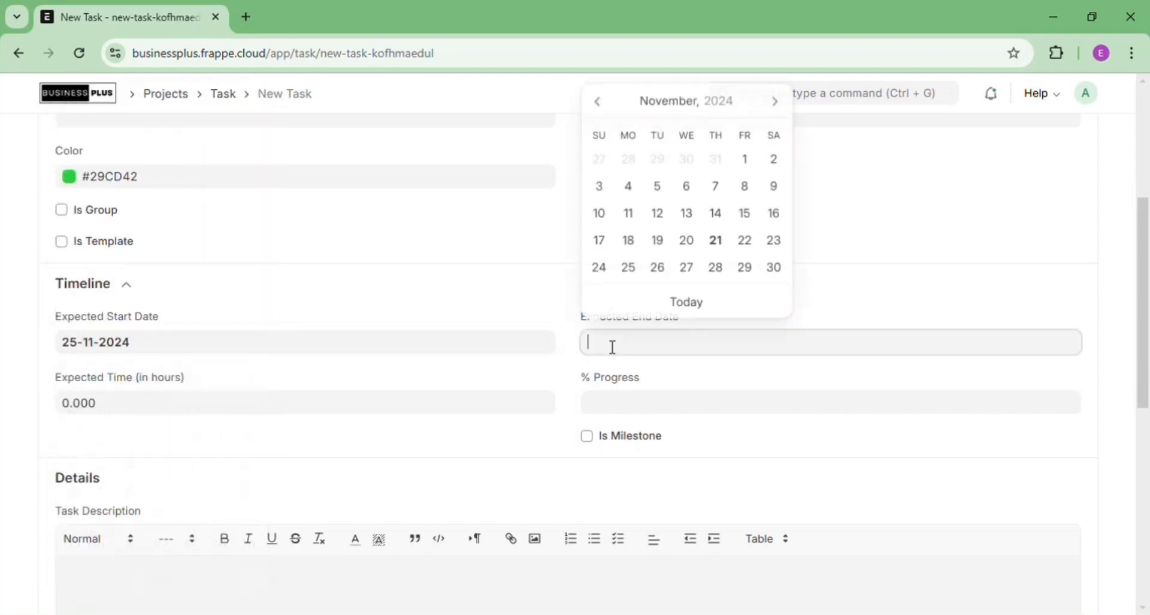
left_click(686, 270)
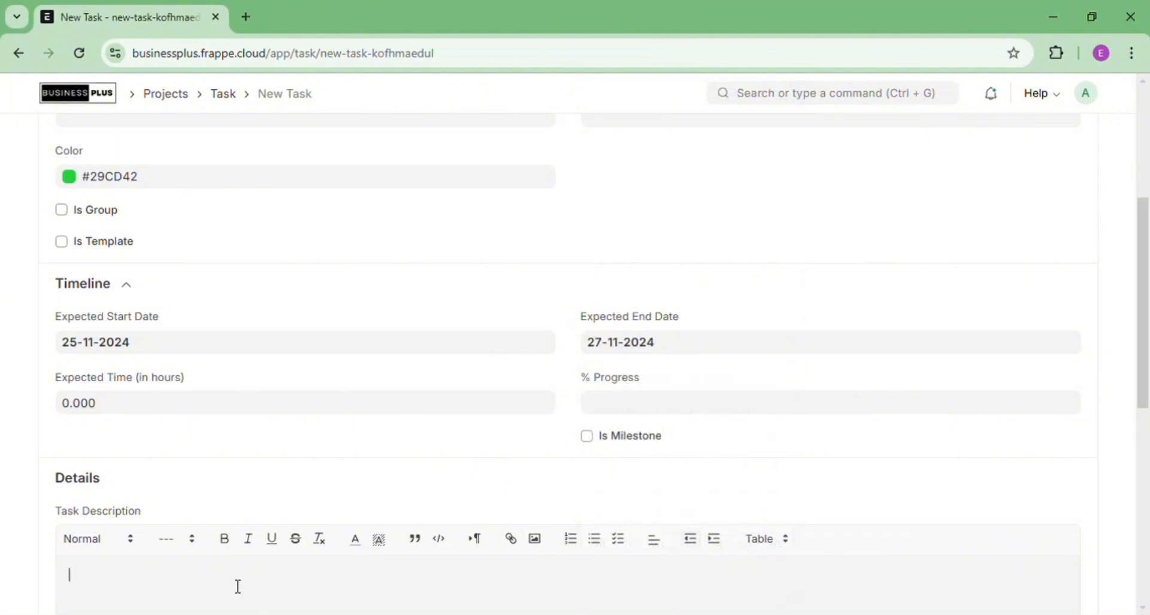
Enter a task description beginning "Source construction materials like steel and".
type("ource construct")
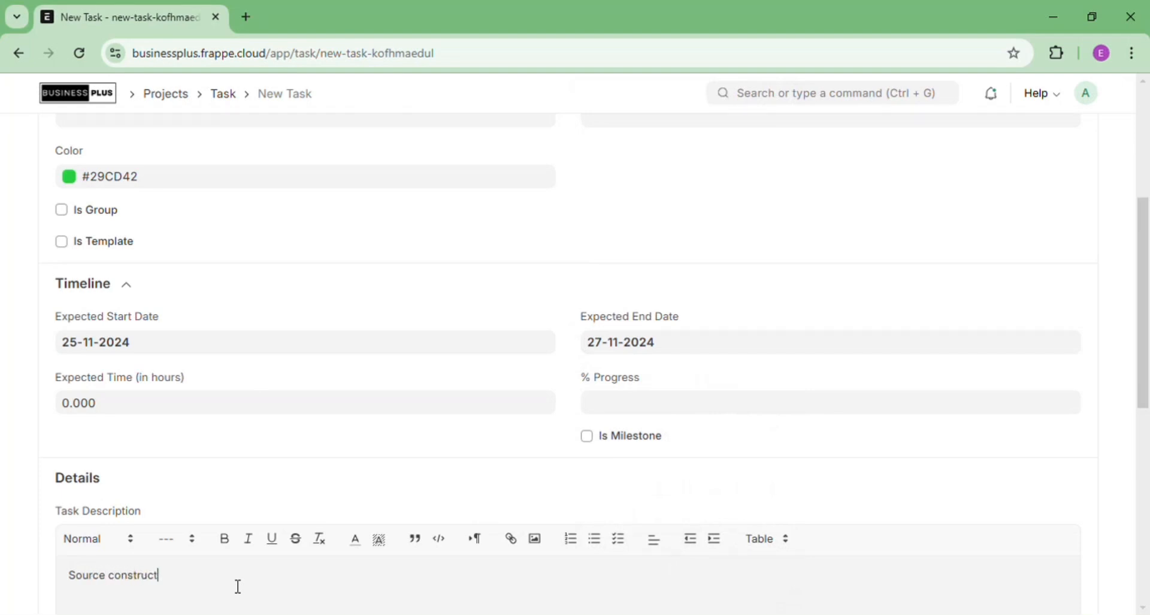
type("ion mate")
type("rials")
type("like ste")
type("el and")
Check the task's dependencies, save the Procure Materials task and save the Agricultural Facility Setup project template.
left_click_drag(1143, 390, 1132, 594)
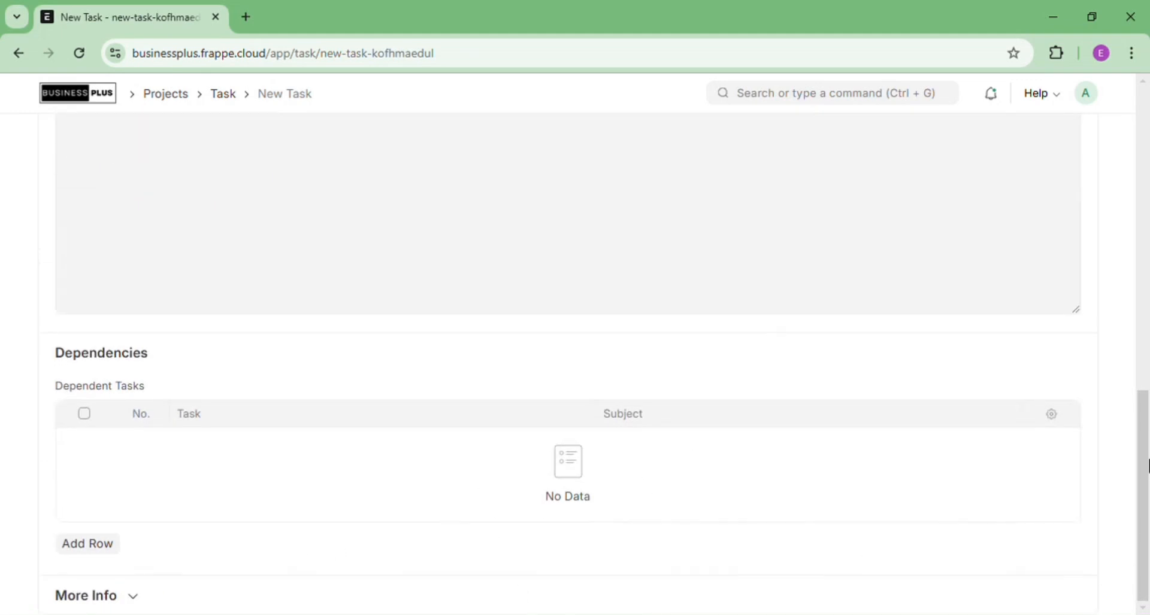
left_click_drag(1145, 465, 1146, 159)
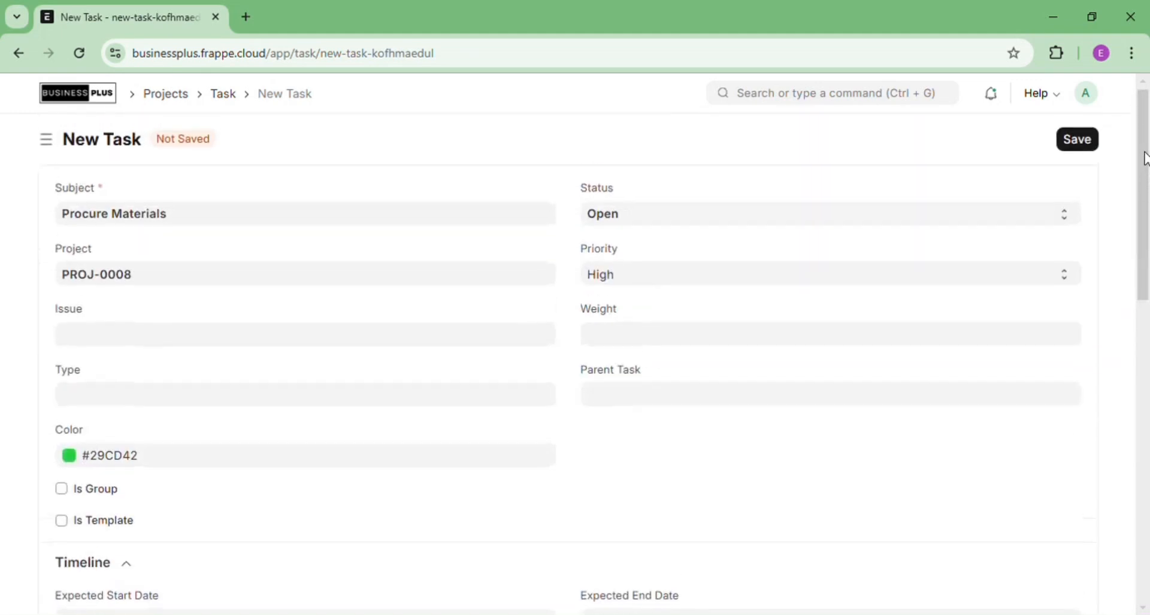
left_click(1084, 148)
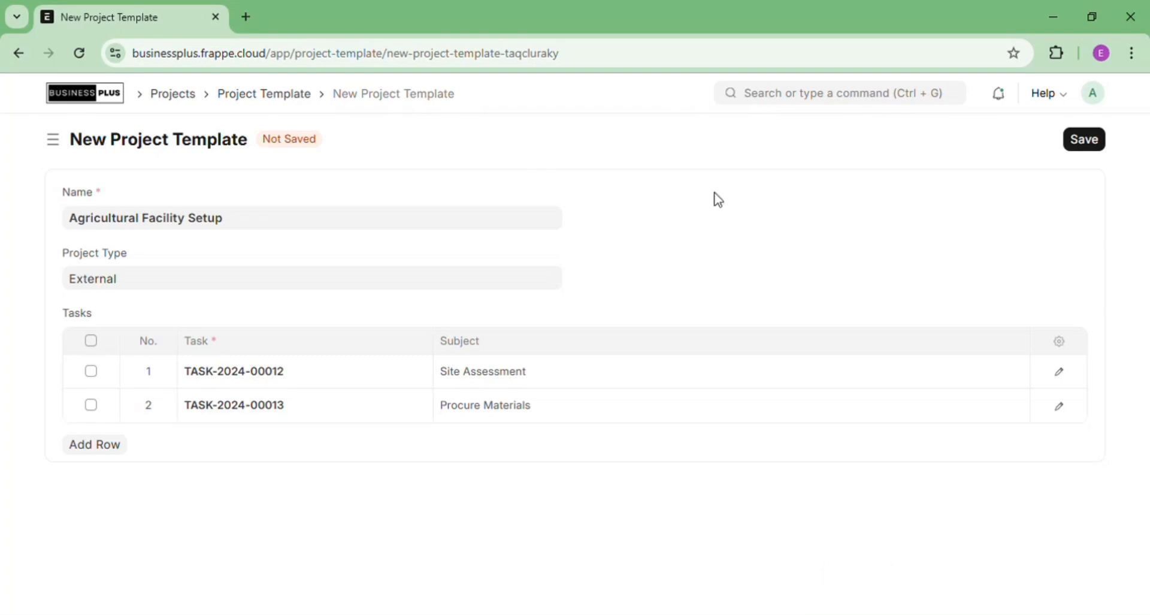
left_click(1095, 144)
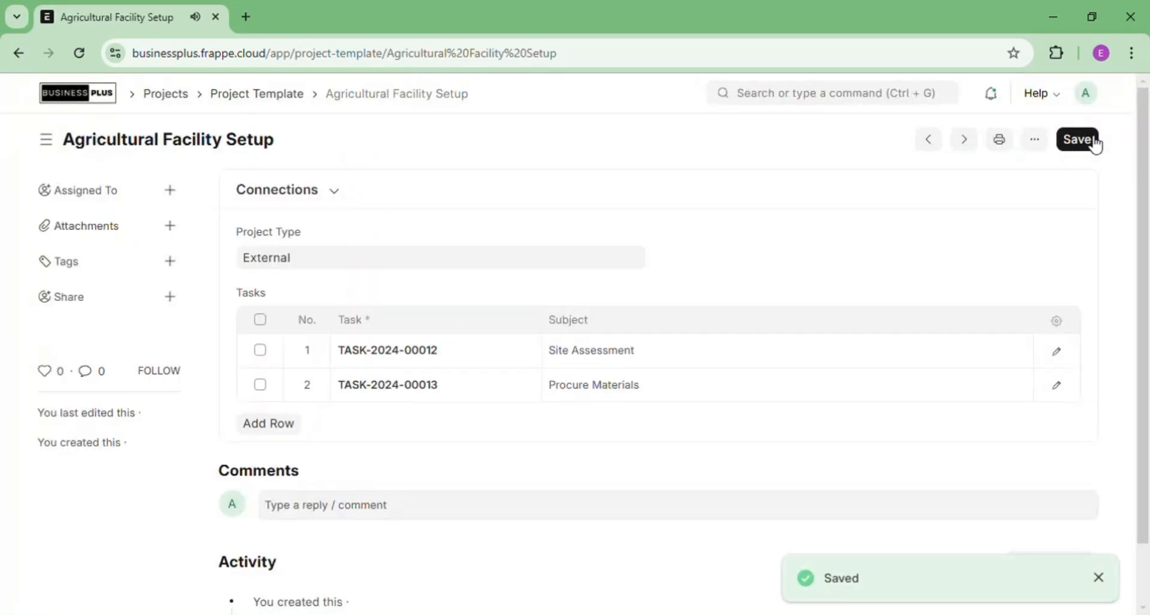
Search for the project list and open the Greenhouse Construction-2 Acres project to review its details.
left_click(815, 97)
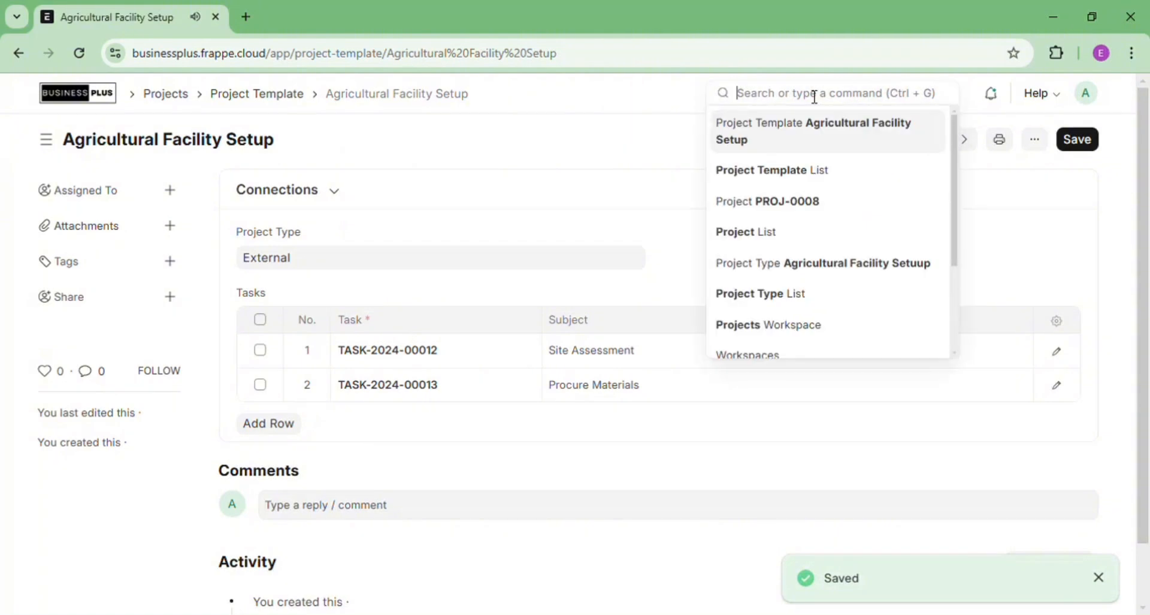
type("project")
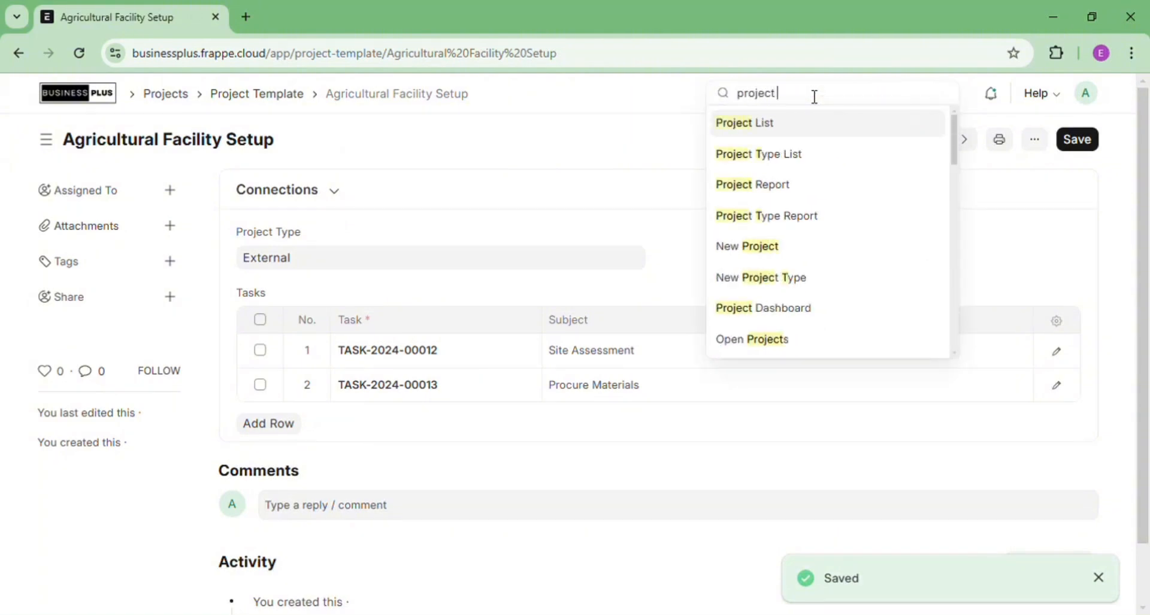
left_click(762, 133)
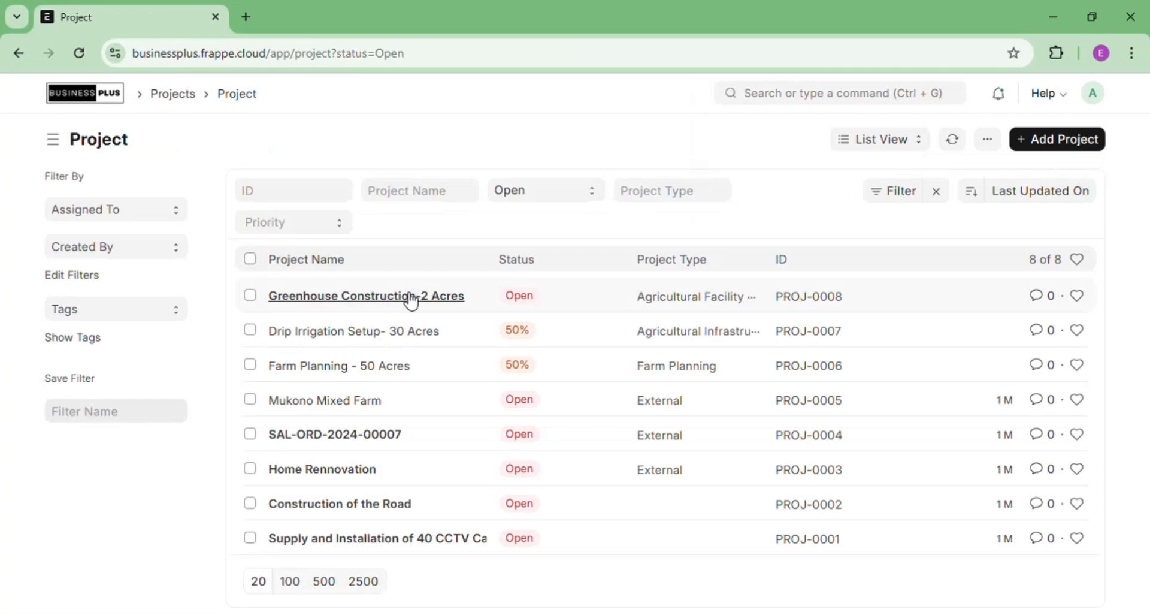
left_click(407, 299)
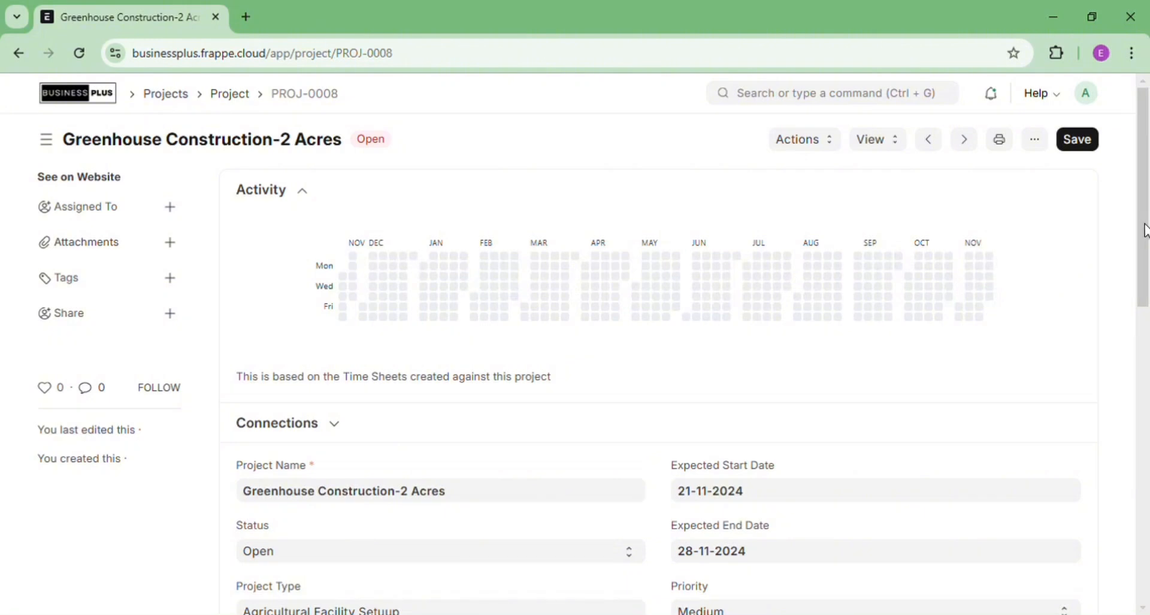
mouse_move(1146, 223)
left_mouse_down()
mouse_move(1140, 478)
mouse_move(1148, 243)
left_mouse_up()
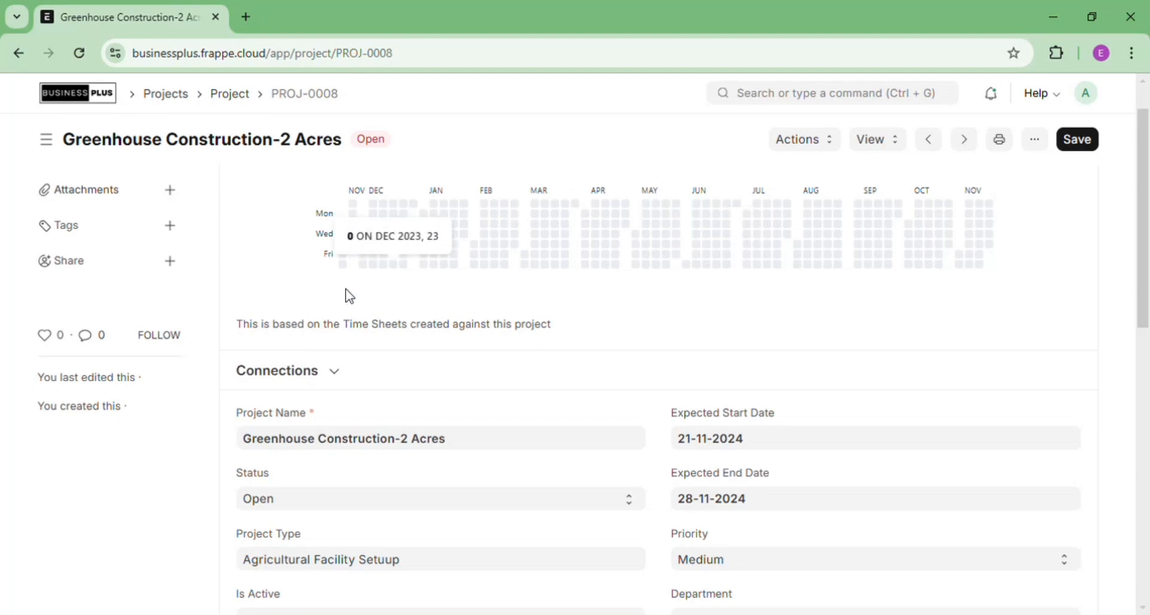
Go back to the Projects workspace and reopen the Greenhouse Construction-2 Acres project from the project list.
left_click(236, 95)
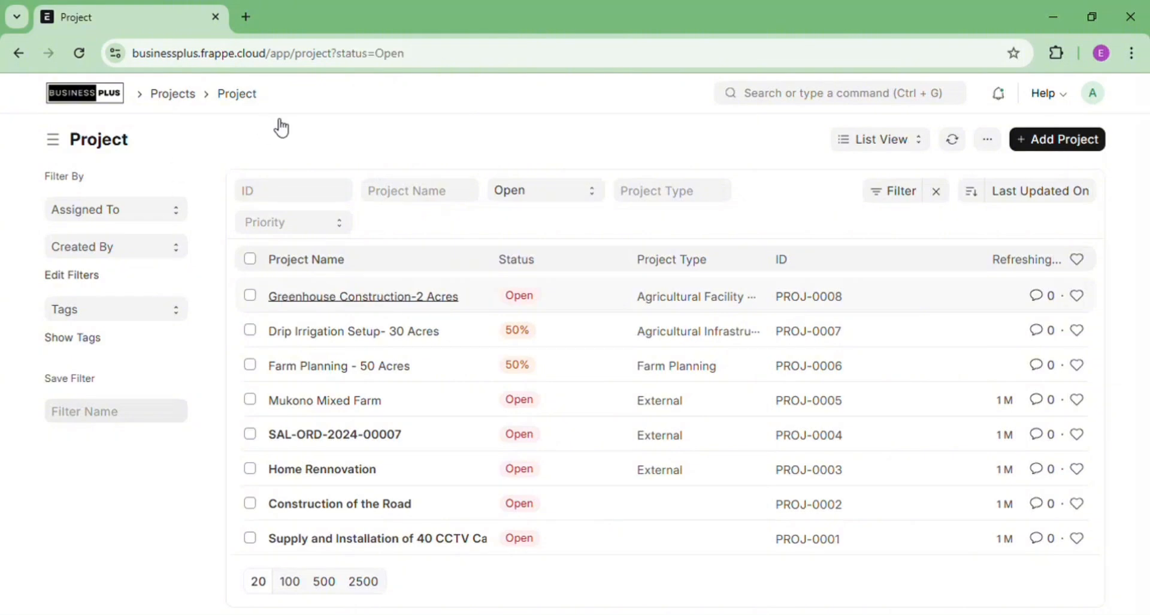
left_click(174, 99)
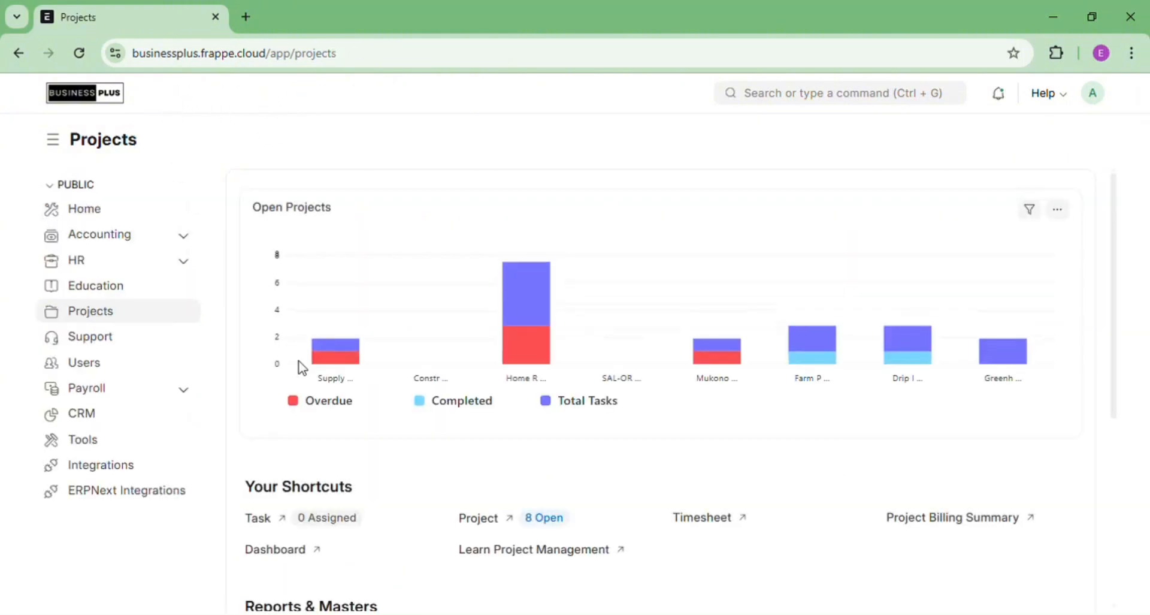
left_click(478, 519)
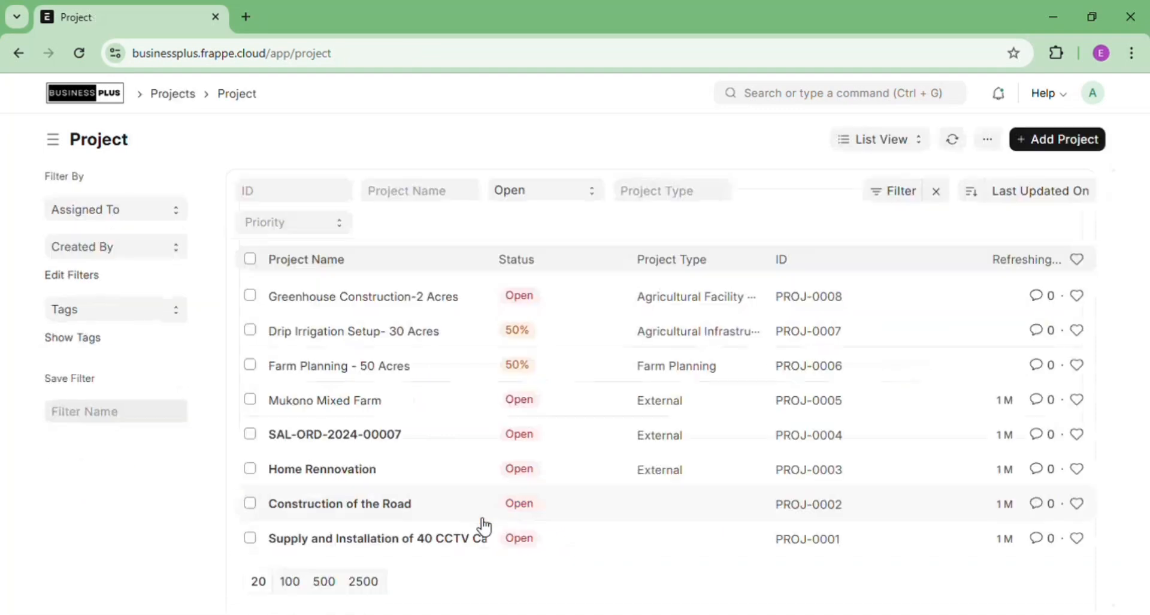
left_click(390, 305)
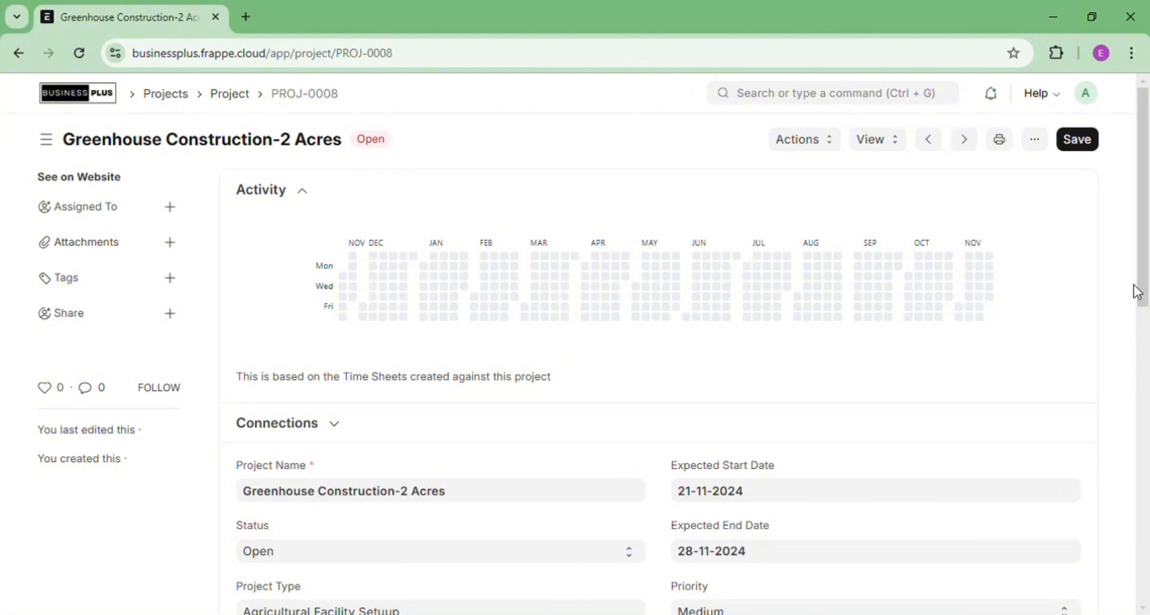
Save the Greenhouse Construction-2 Acres project and open it again from the project list.
mouse_move(1146, 281)
left_mouse_down()
mouse_move(1143, 596)
mouse_move(1147, 262)
left_mouse_up()
left_click(1085, 150)
left_click(232, 95)
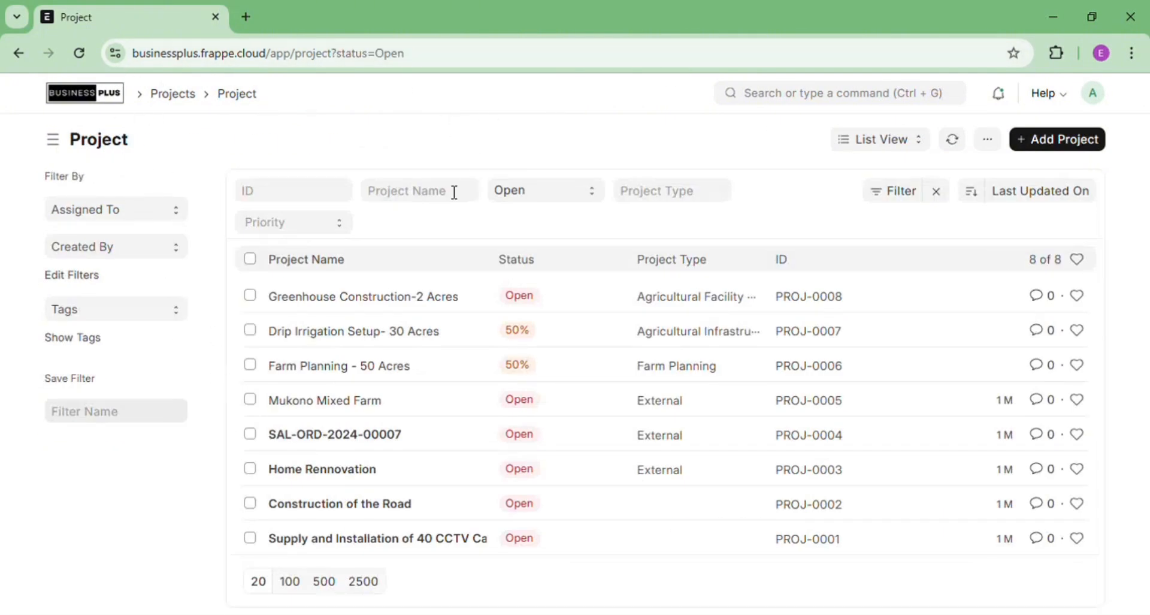
left_click(360, 302)
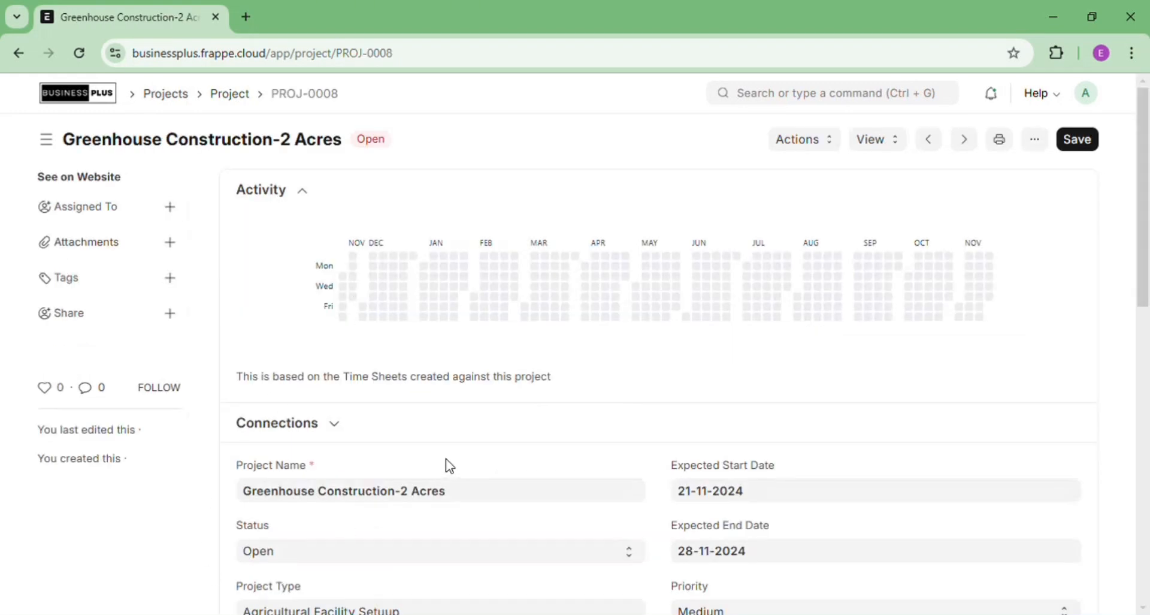
Show the project's tasks as a Gantt chart and switch to the calendar view to examine their scheduled dates in November 2024.
left_click(876, 146)
left_click(890, 175)
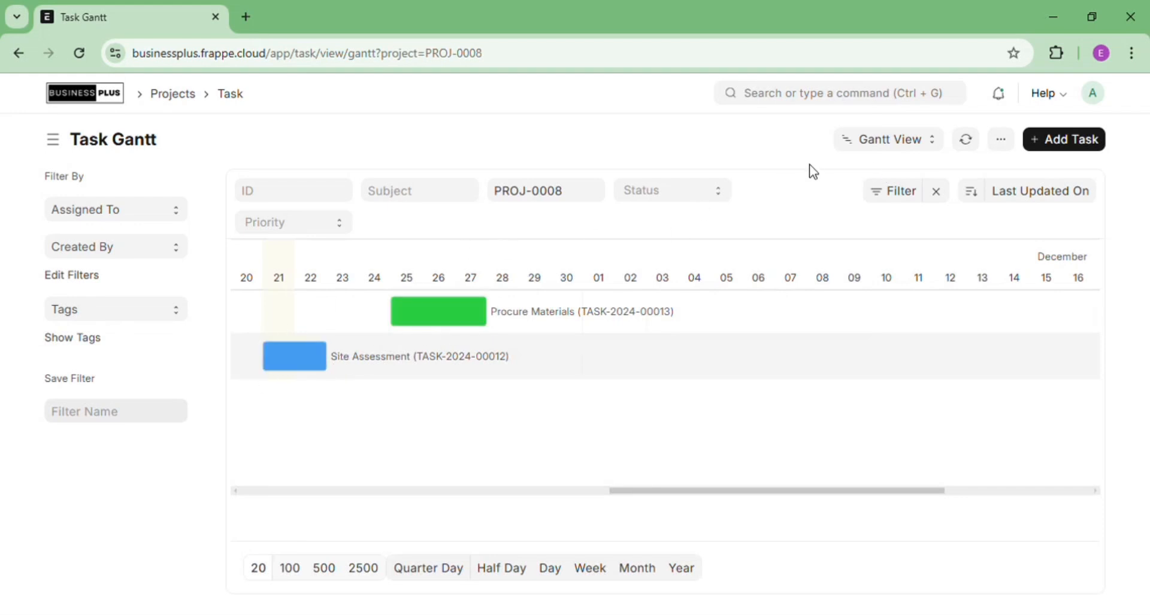
left_click(892, 147)
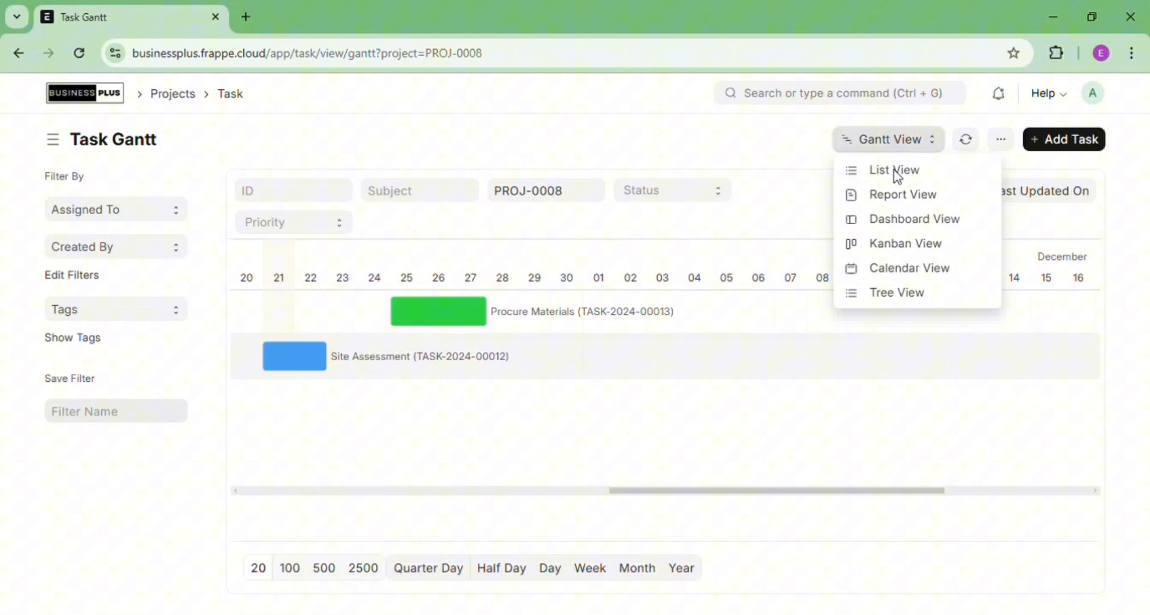
left_click(895, 269)
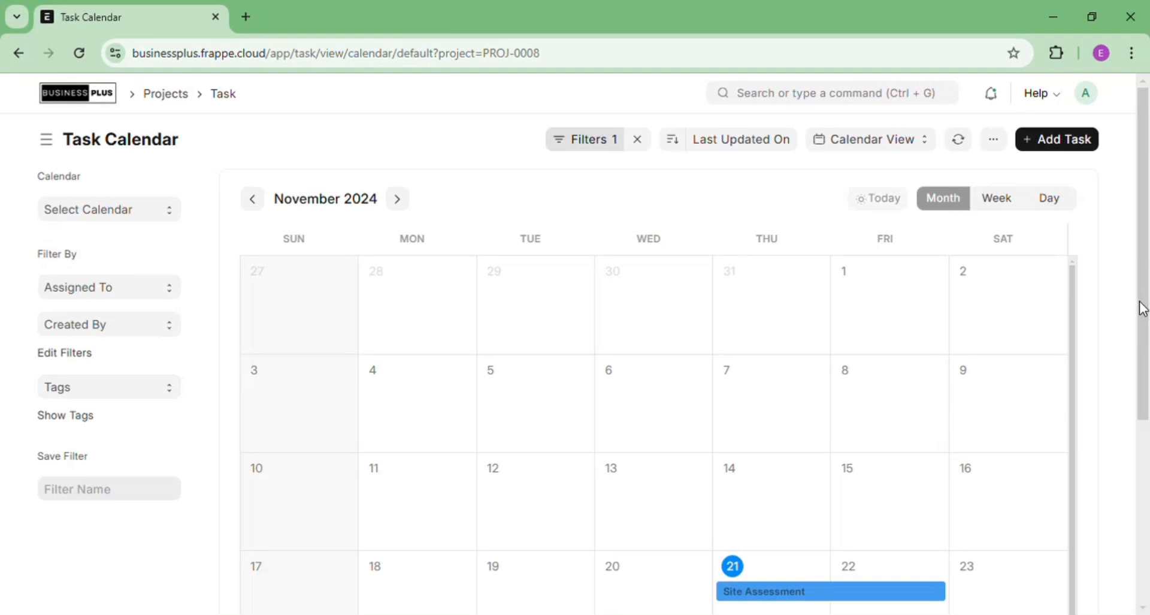
left_click_drag(1142, 309, 1101, 421)
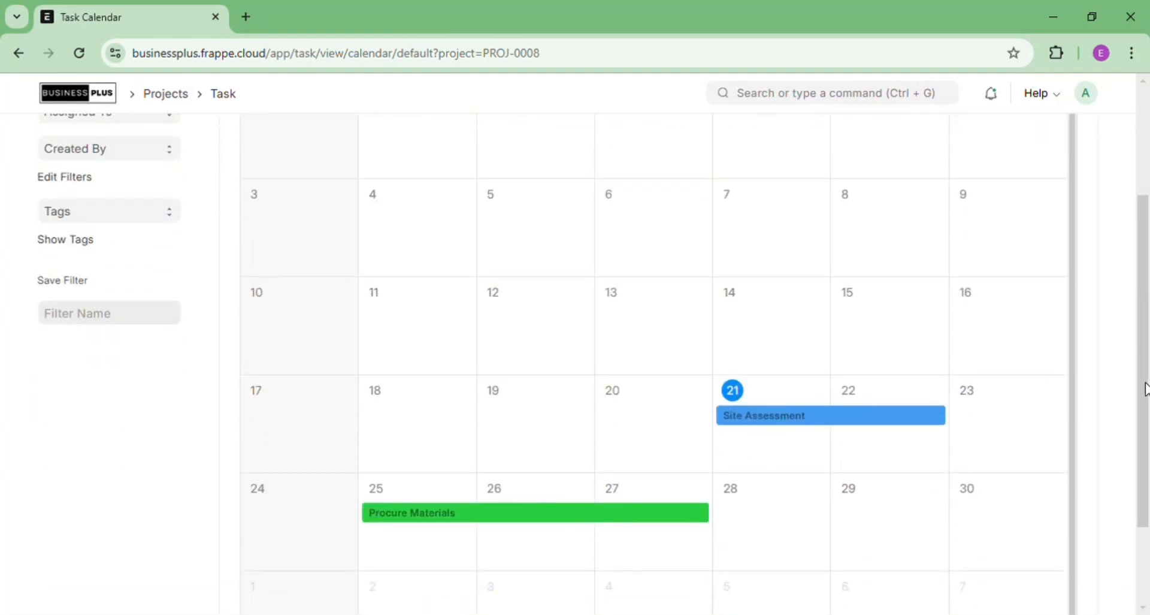
left_click_drag(1146, 388, 1145, 228)
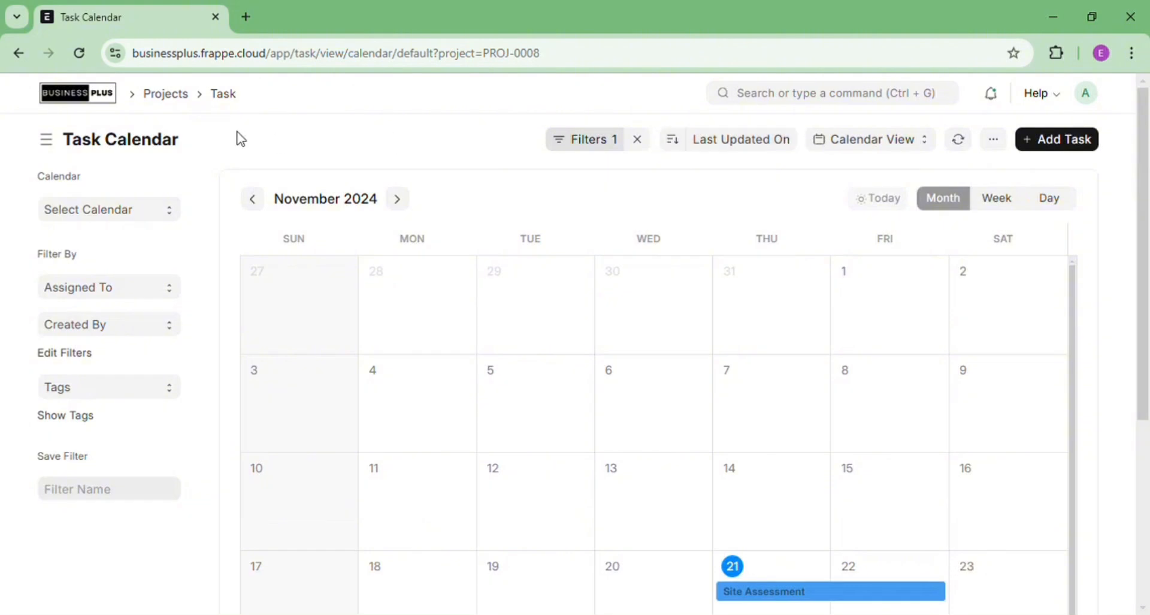
Return to the Gantt chart, view the PROJ-0008 tasks as a tree and go back to the Gantt chart.
left_click(18, 54)
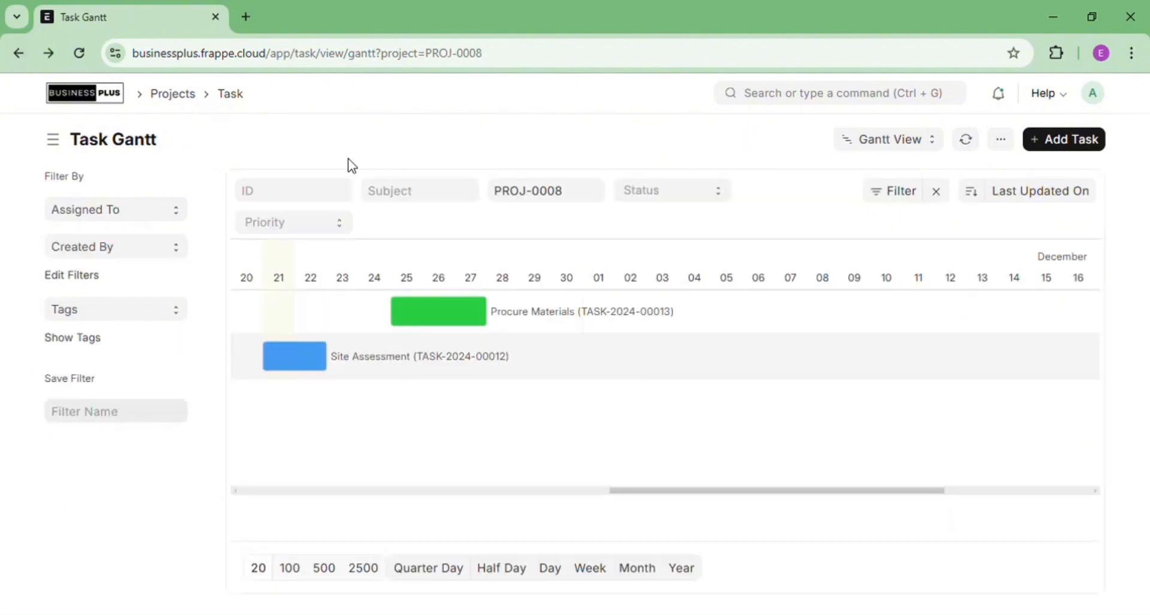
left_click(922, 146)
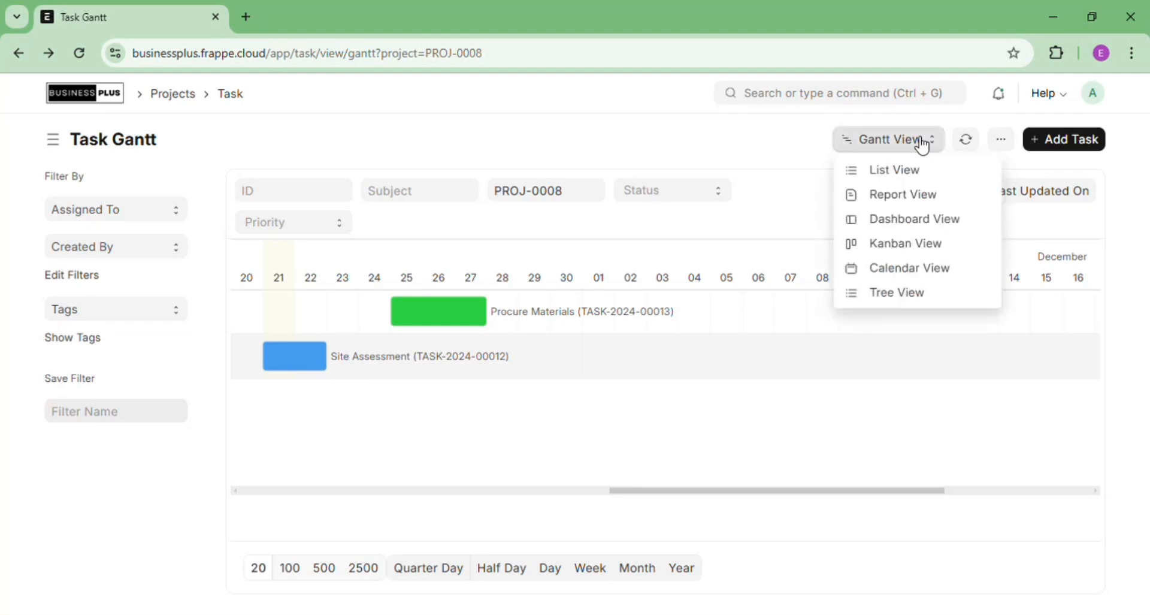
left_click(891, 299)
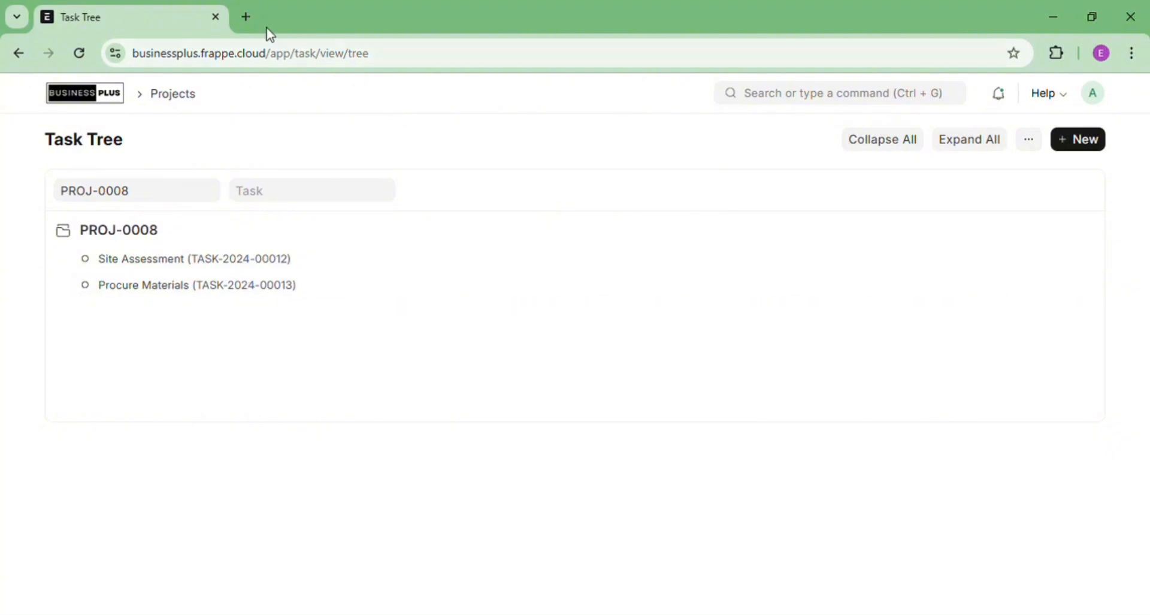
left_click(24, 56)
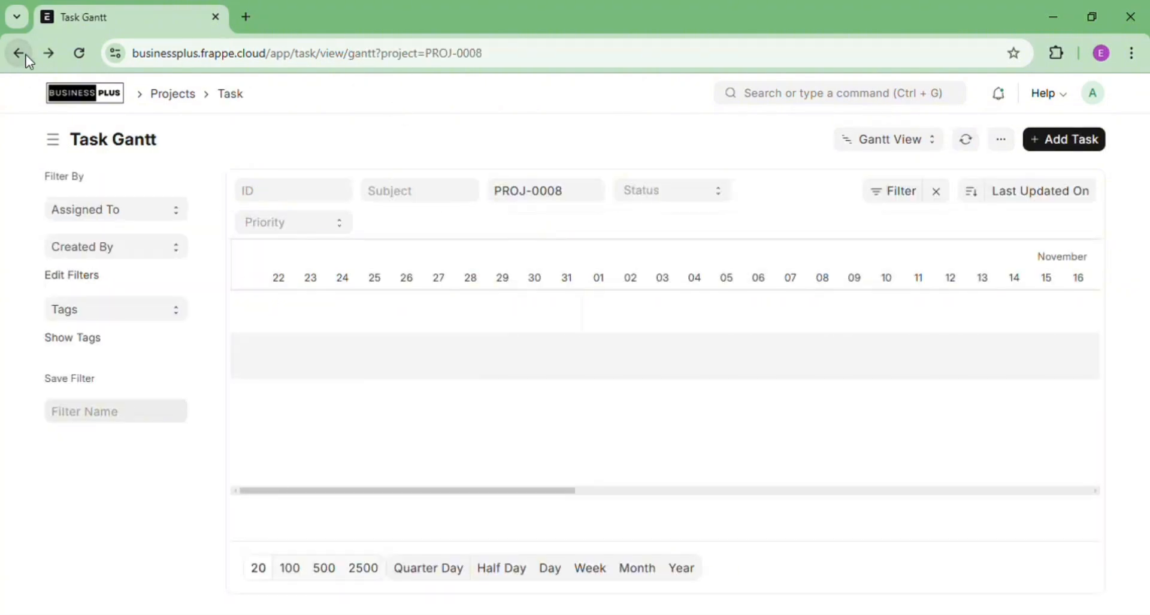
Search for the project list, open the Greenhouse Construction-2 Acres project and show its linked tasks.
left_click(806, 105)
type("proj")
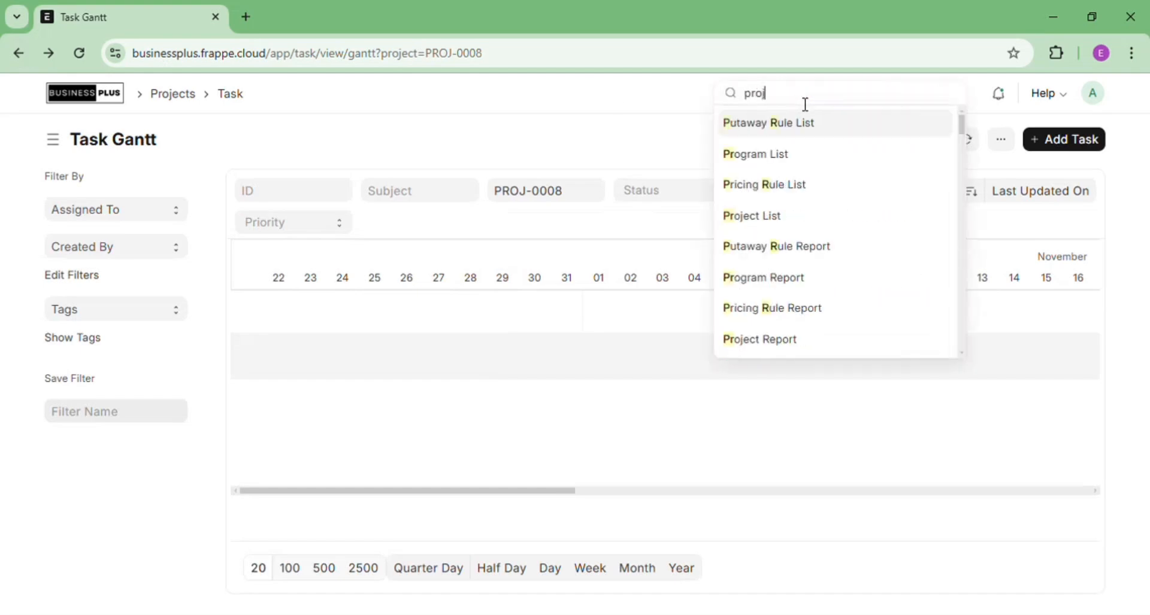
type("ect")
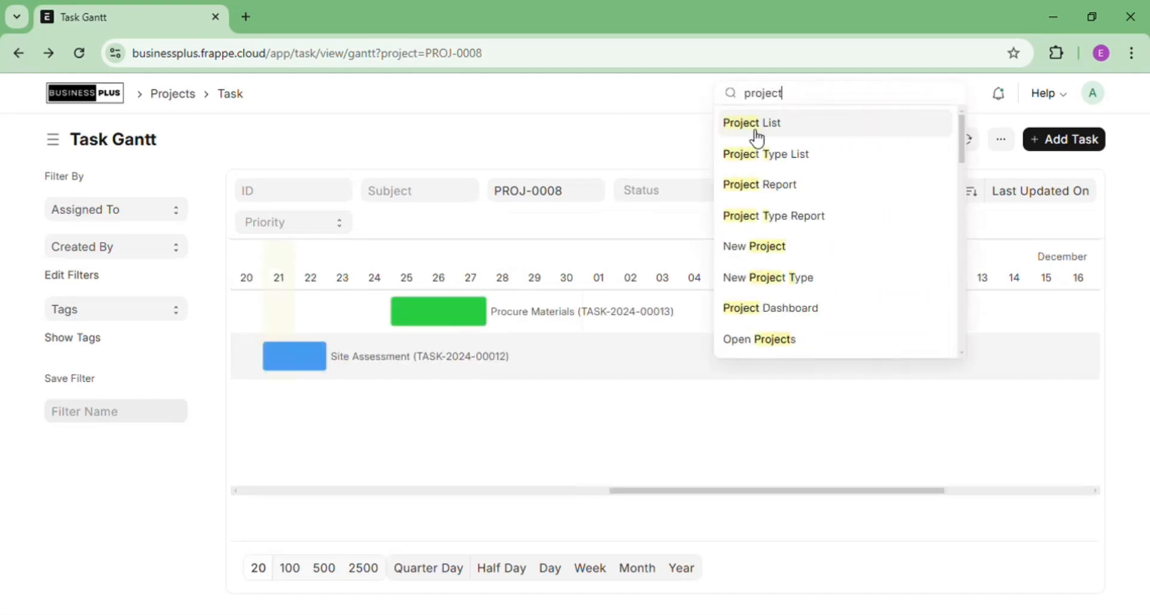
left_click(754, 124)
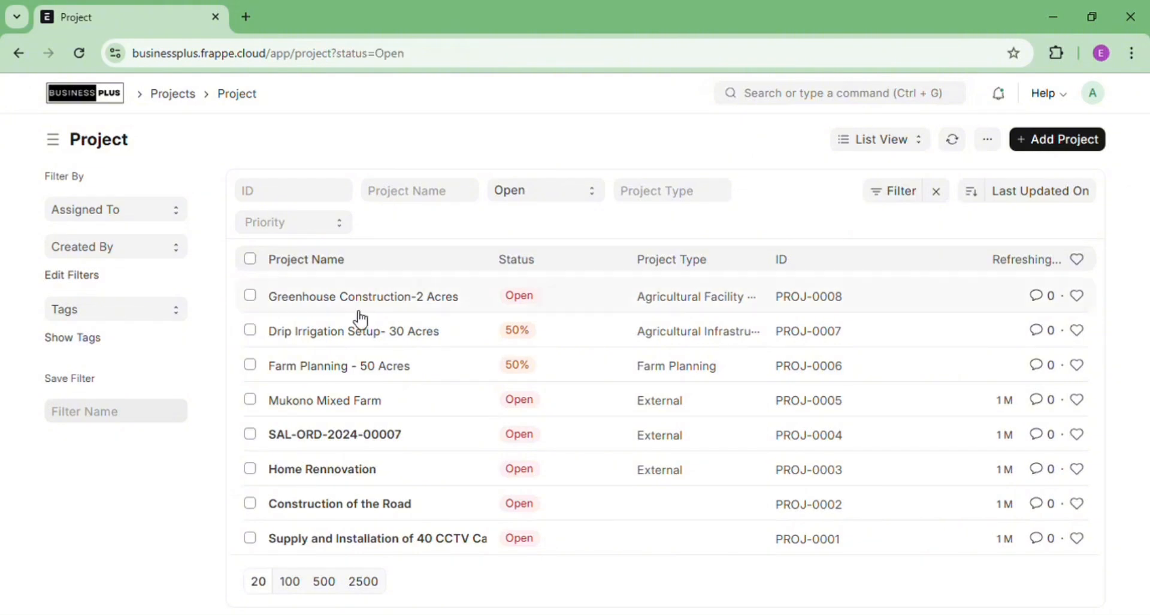
left_click(376, 298)
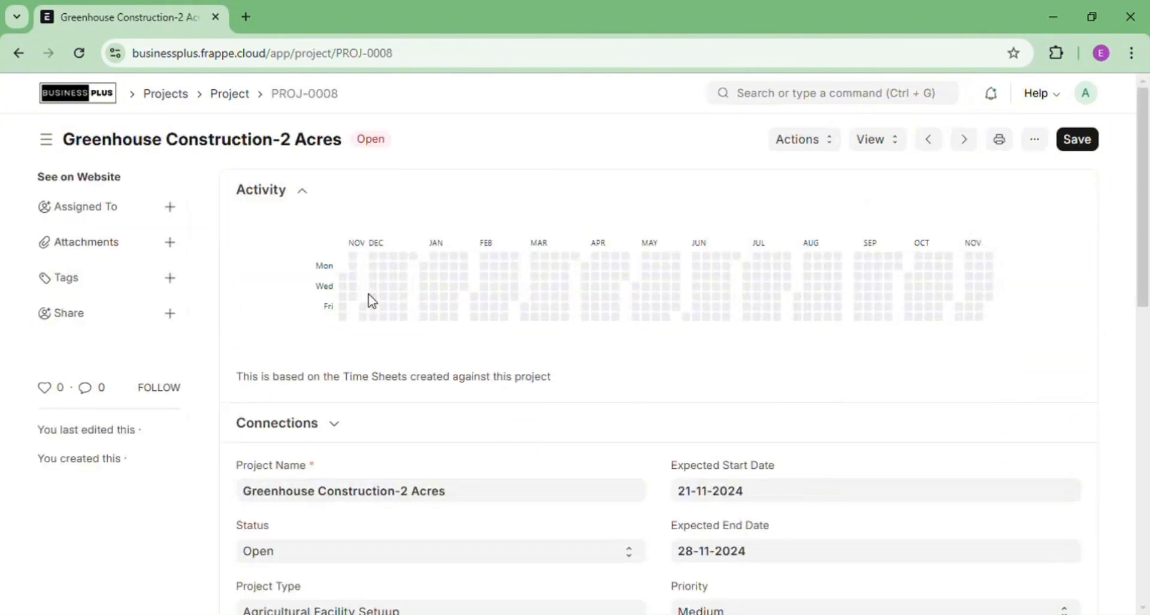
left_click(338, 424)
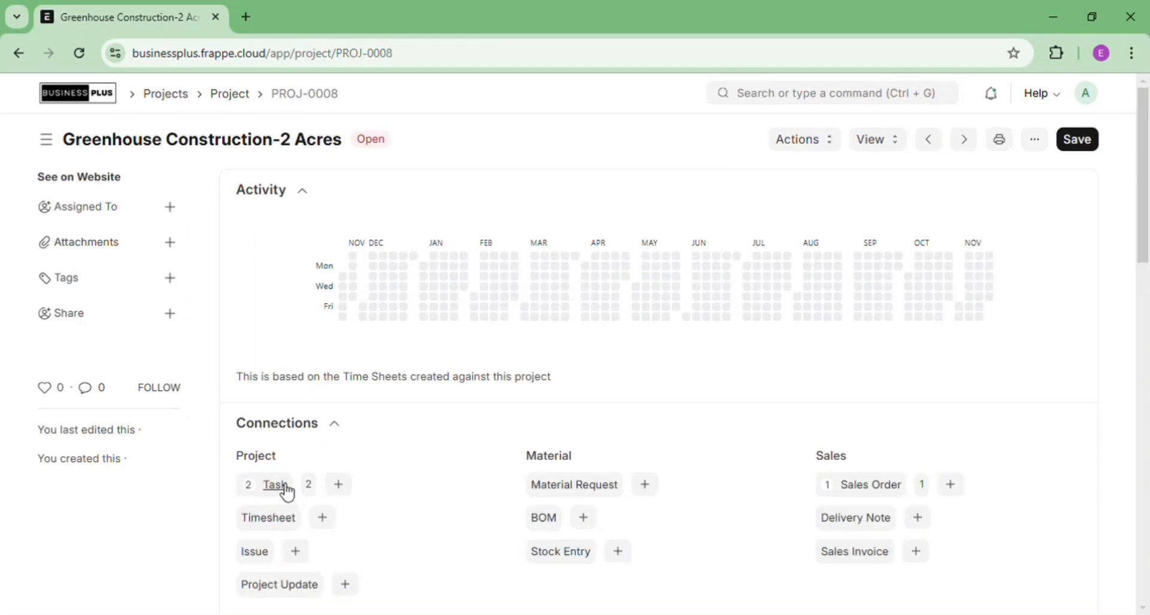
left_click(286, 486)
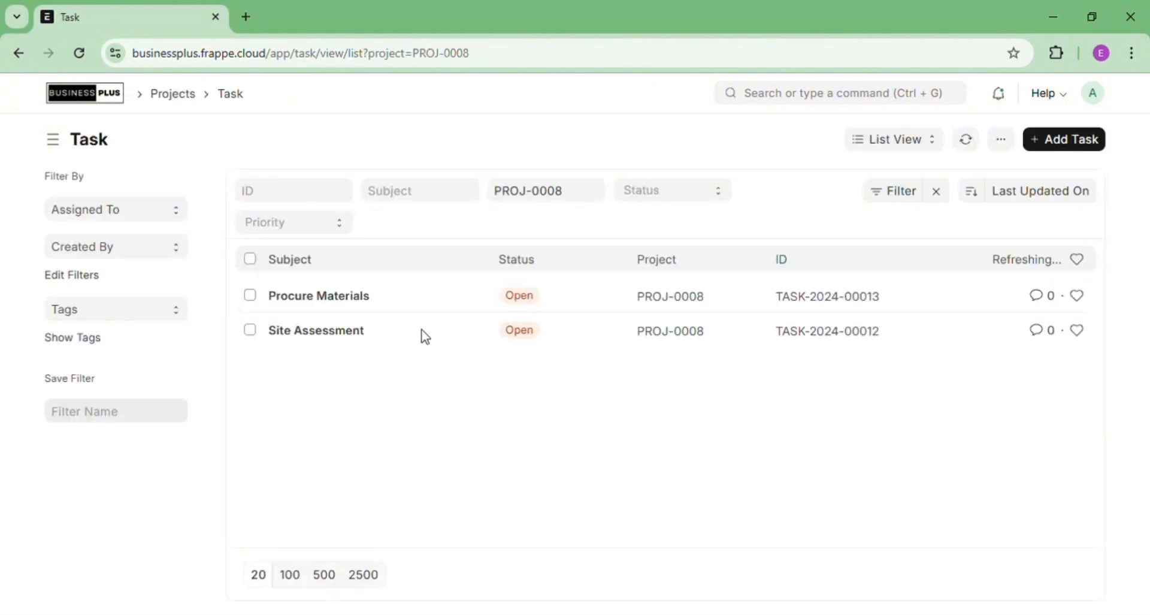
left_click(251, 295)
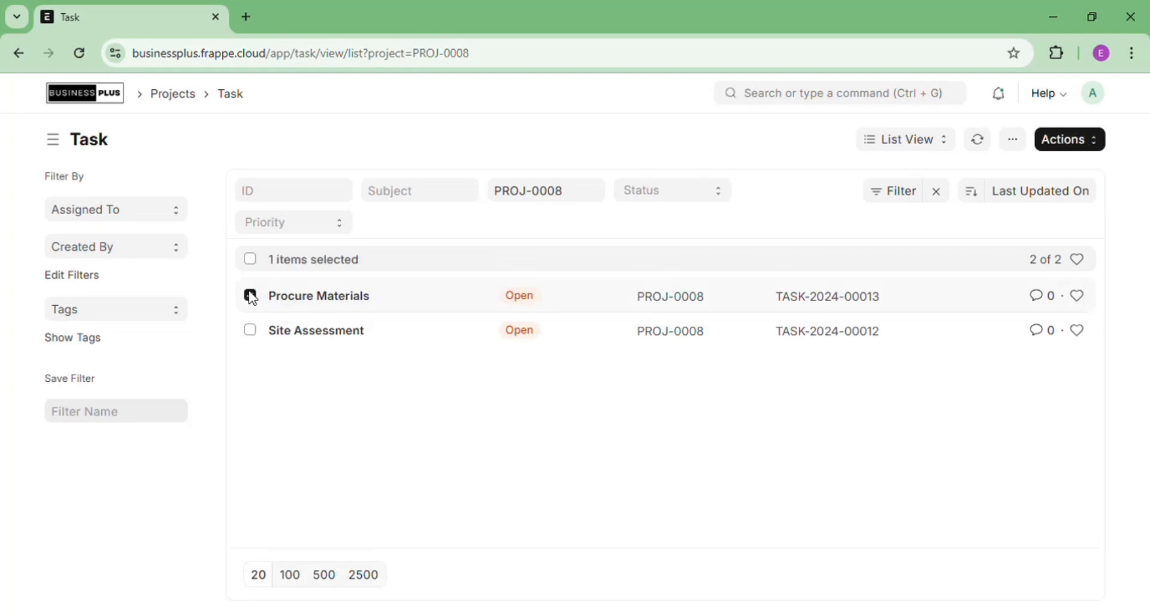
left_click(1085, 142)
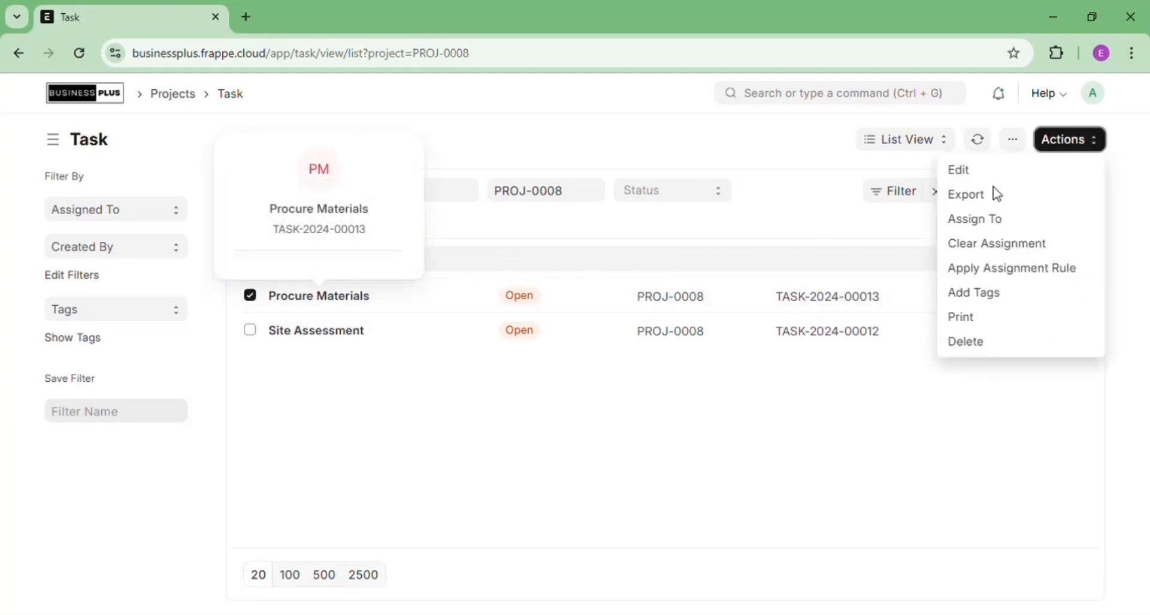
left_click(757, 437)
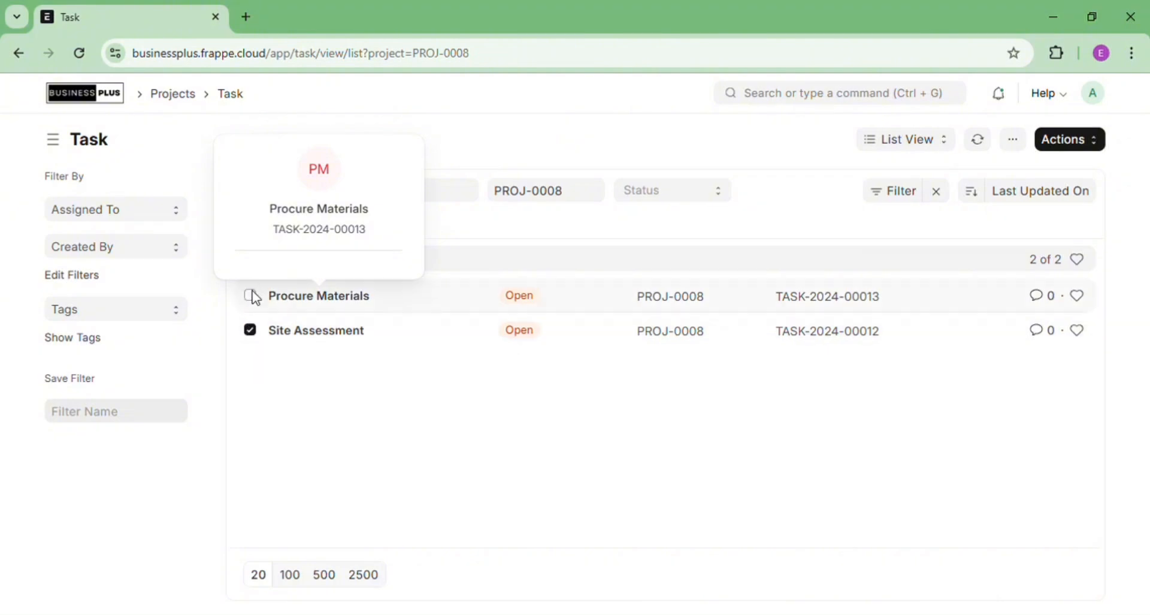
Start assigning the Site Assessment task to the Employees user group and remove the second listed assignee.
left_click(1065, 145)
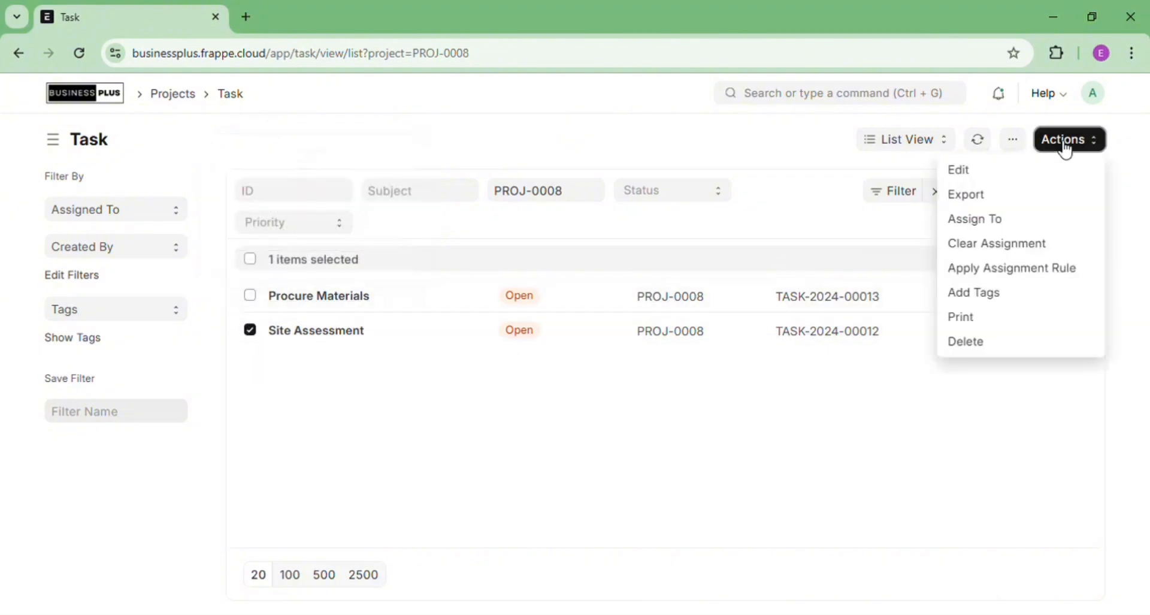
left_click(1011, 218)
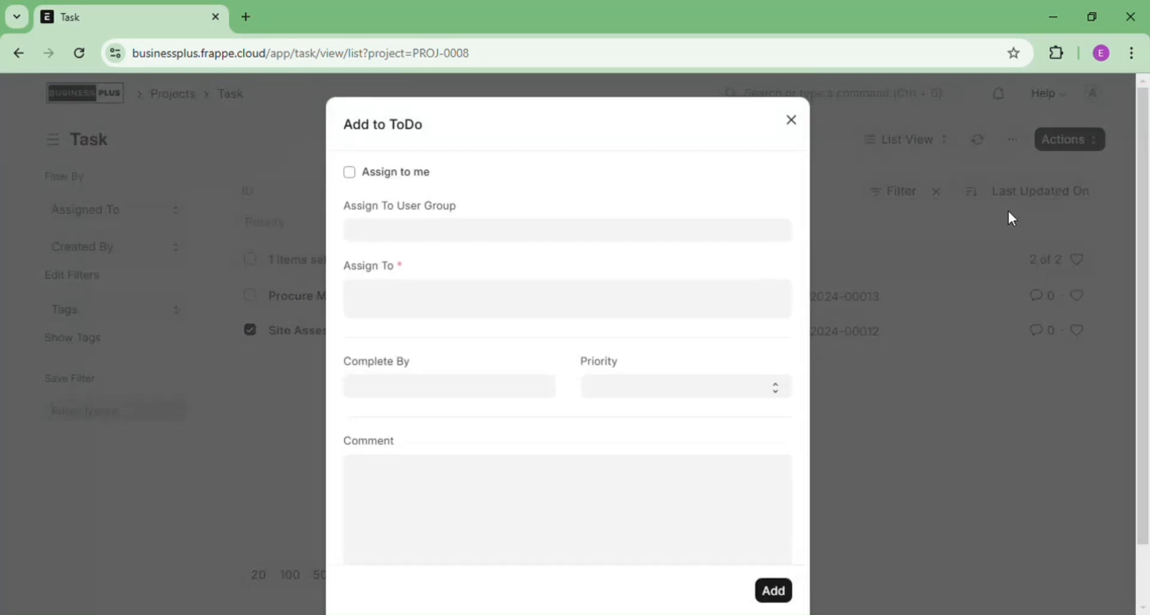
left_click(470, 235)
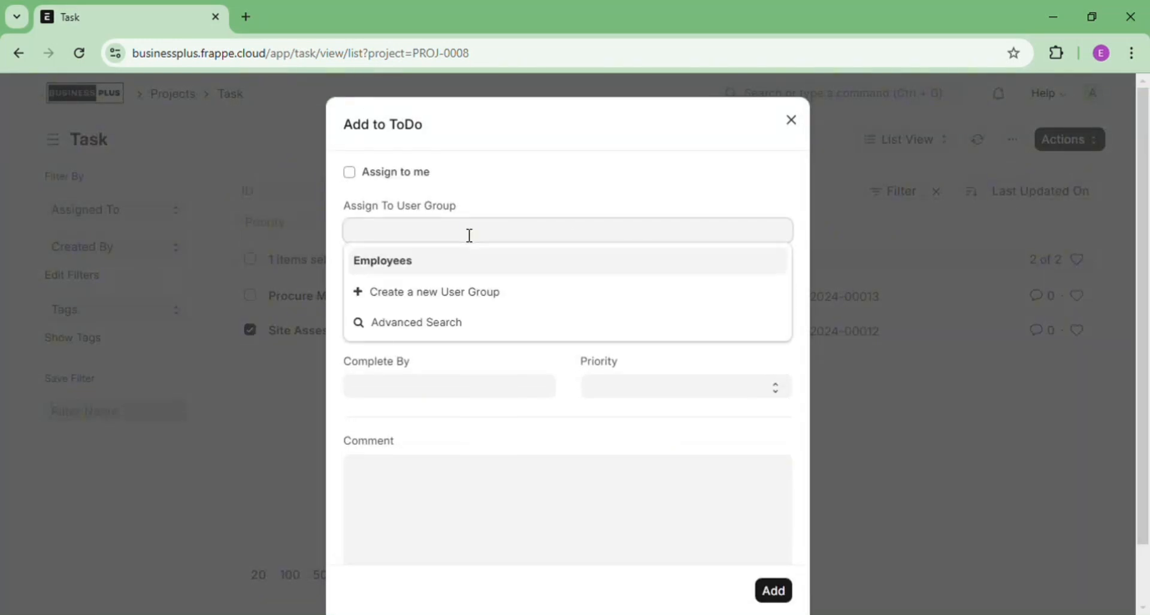
left_click(448, 264)
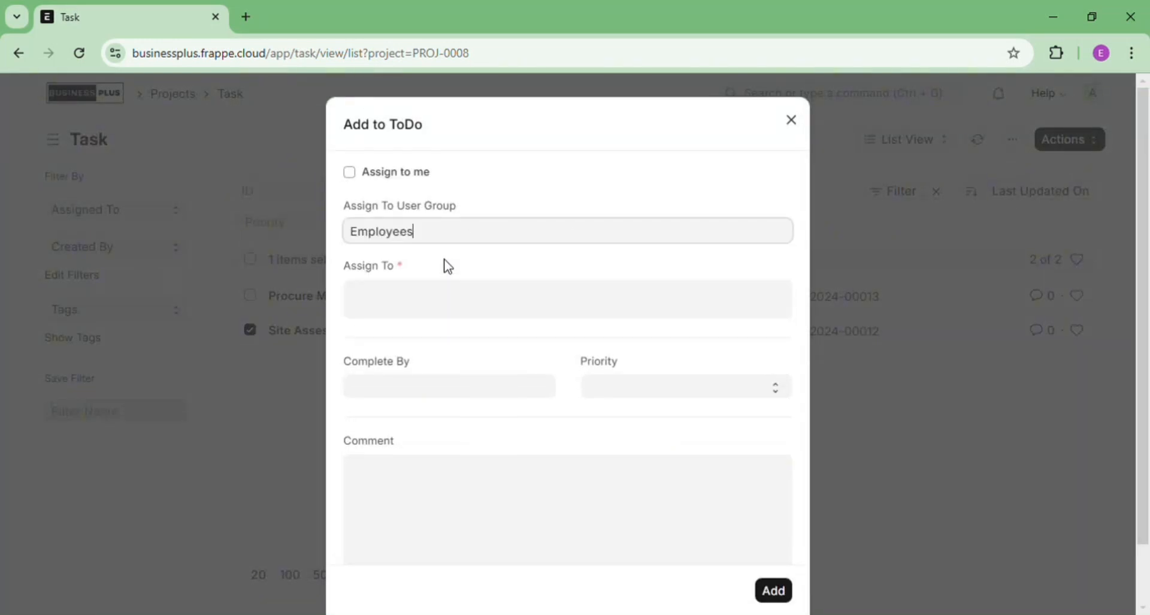
left_click(422, 306)
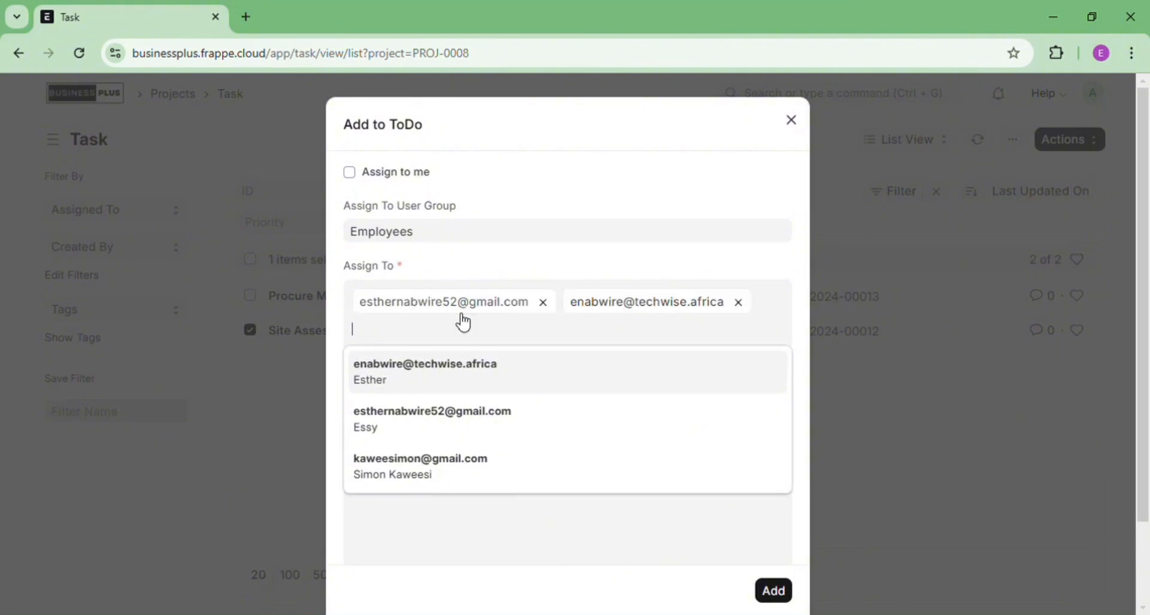
left_click(741, 303)
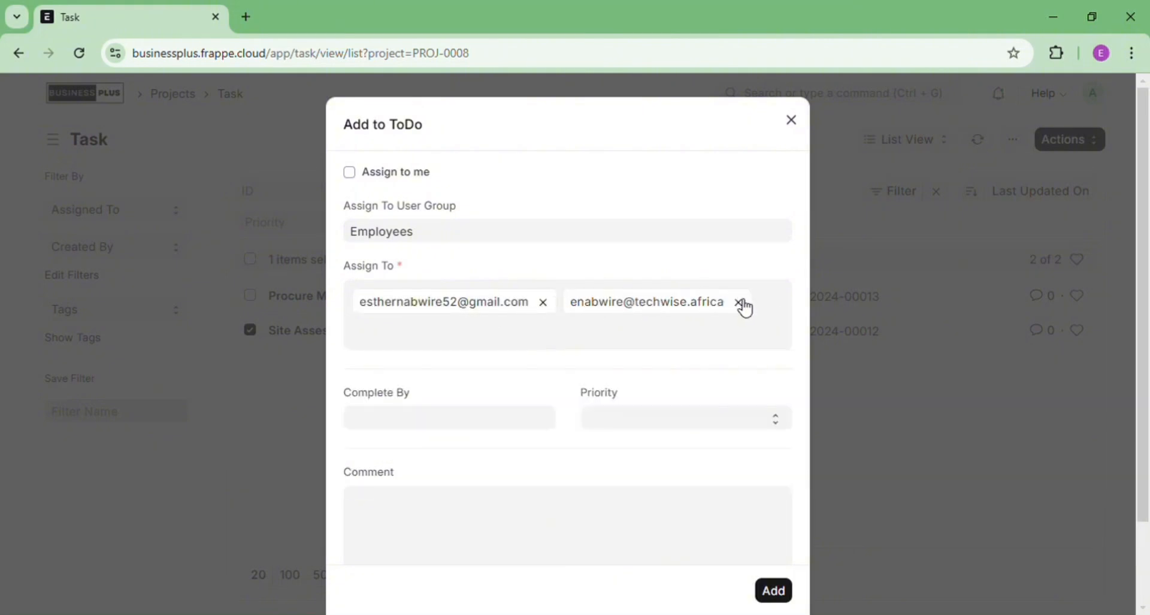
left_click(740, 302)
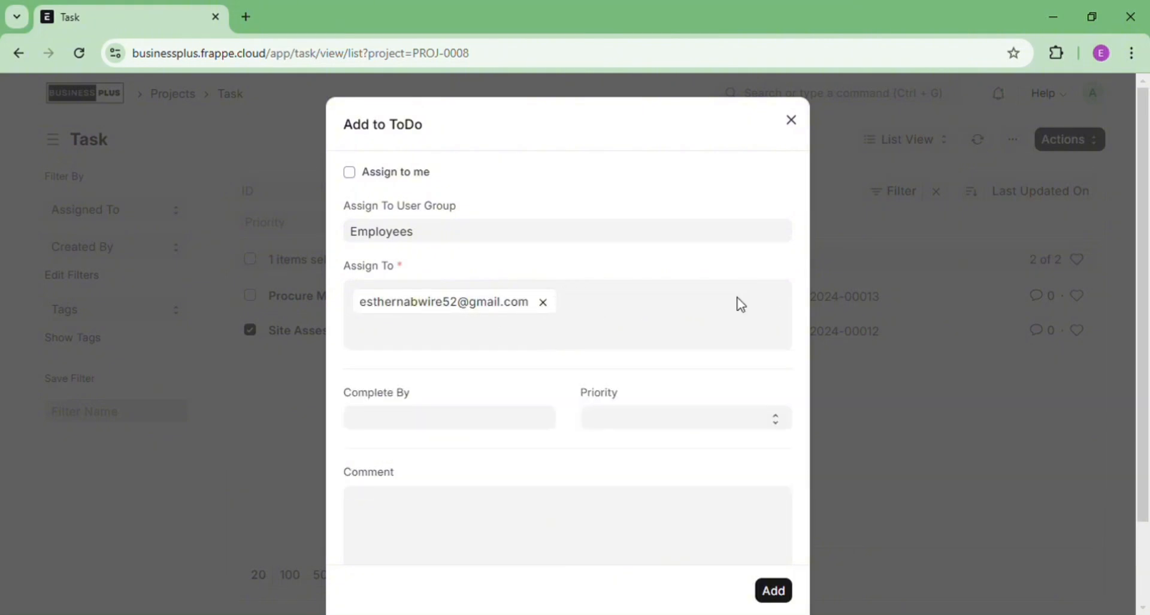
Set the Site Assessment assignment to High priority with the comment "Please find the task and do it" and add it.
left_click(688, 413)
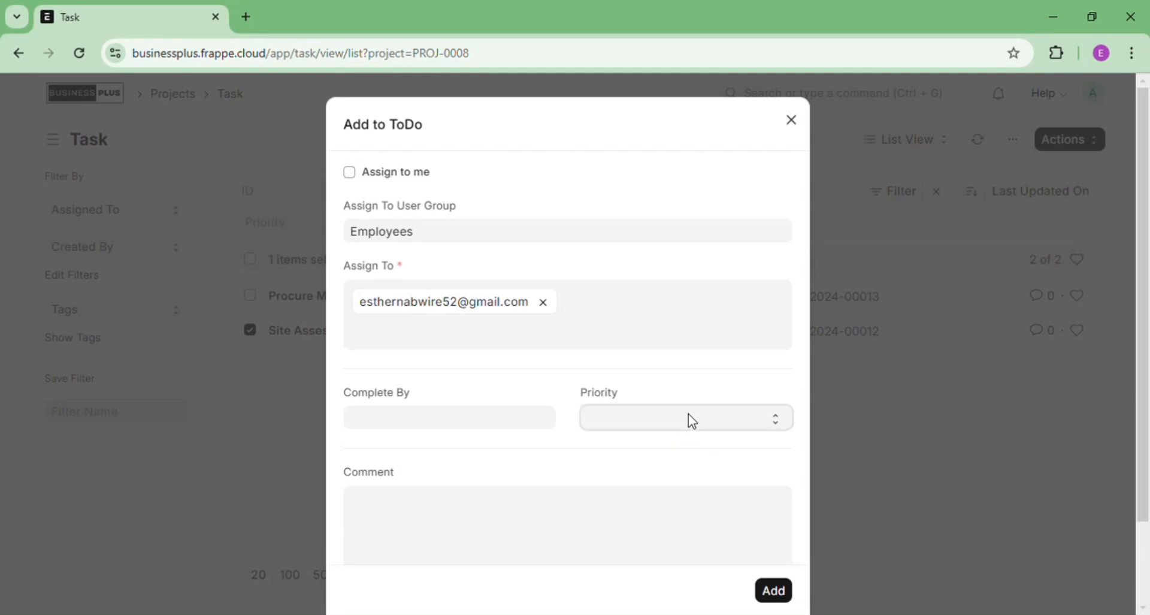
left_click(676, 479)
left_click(524, 504)
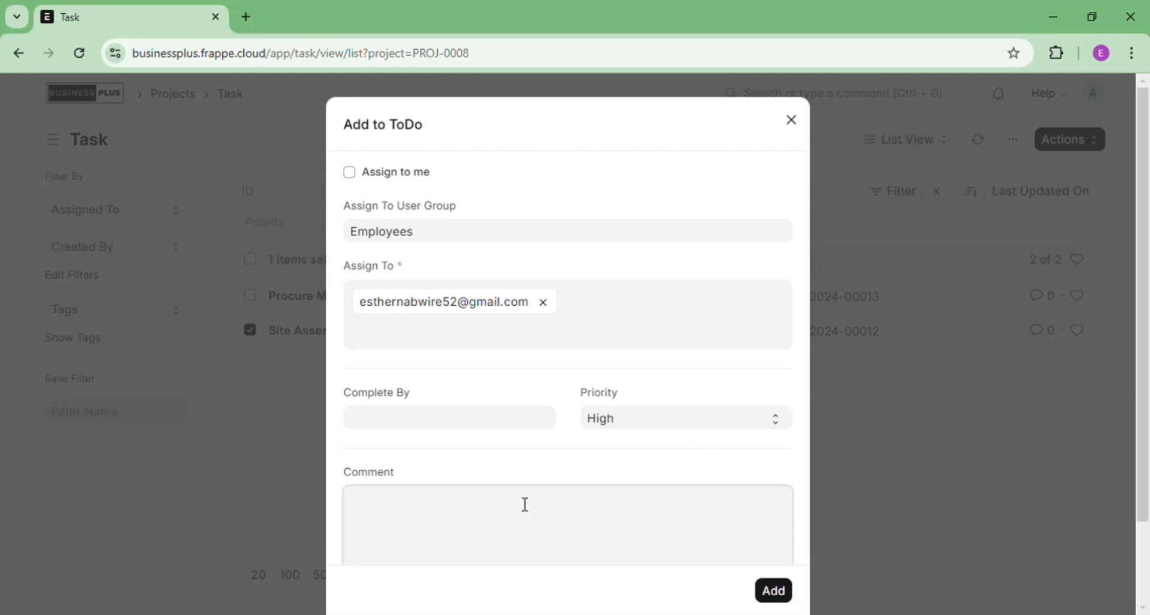
type("Please find the")
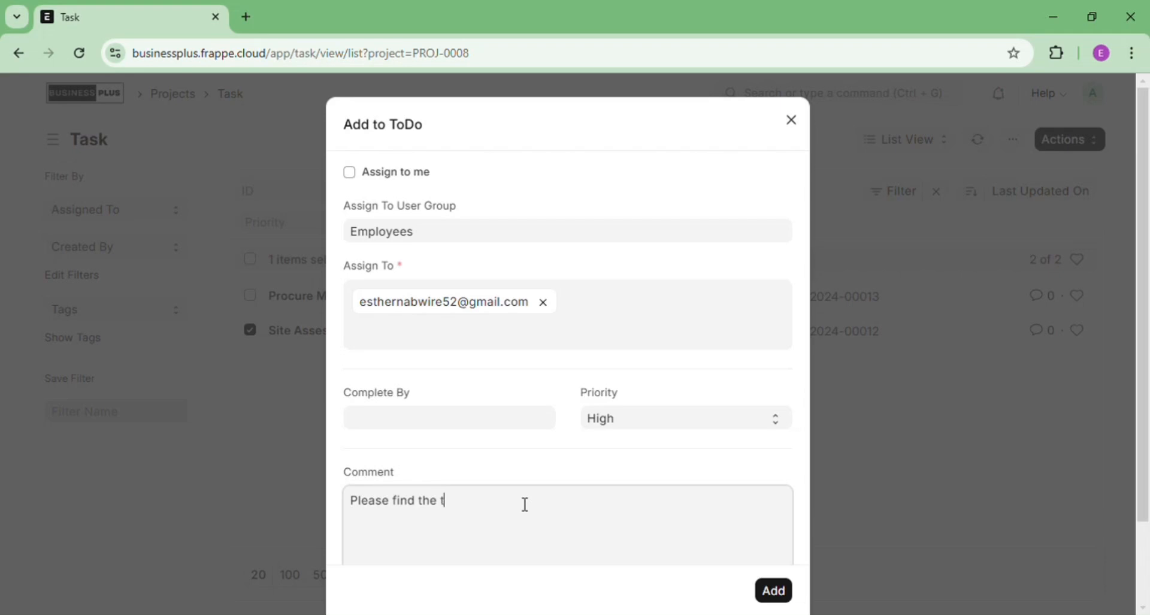
type("task and do it")
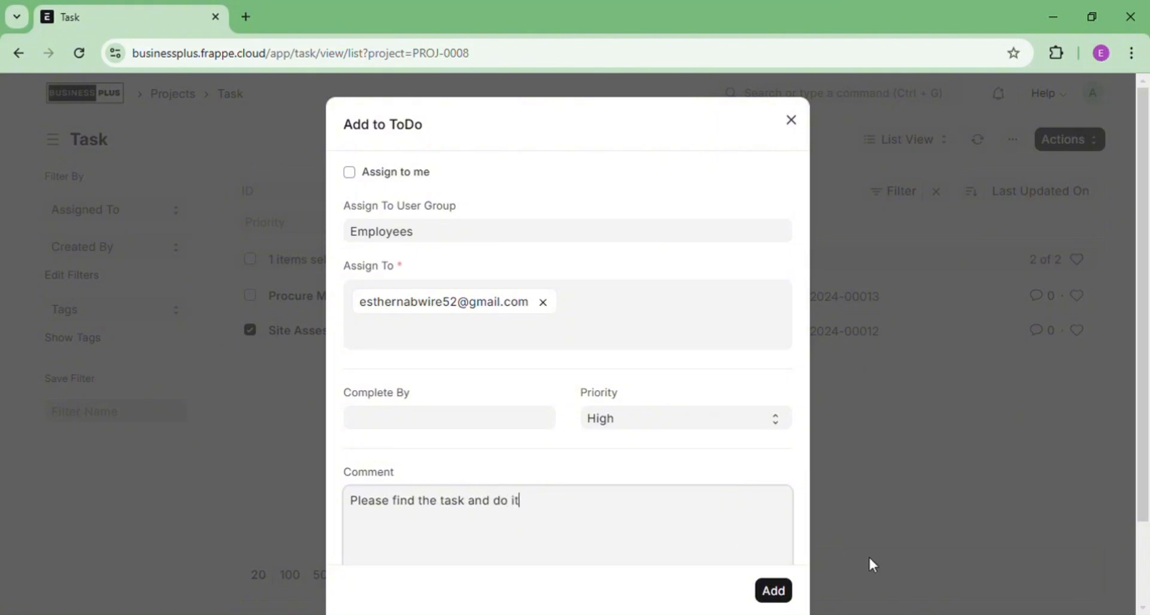
left_click(775, 590)
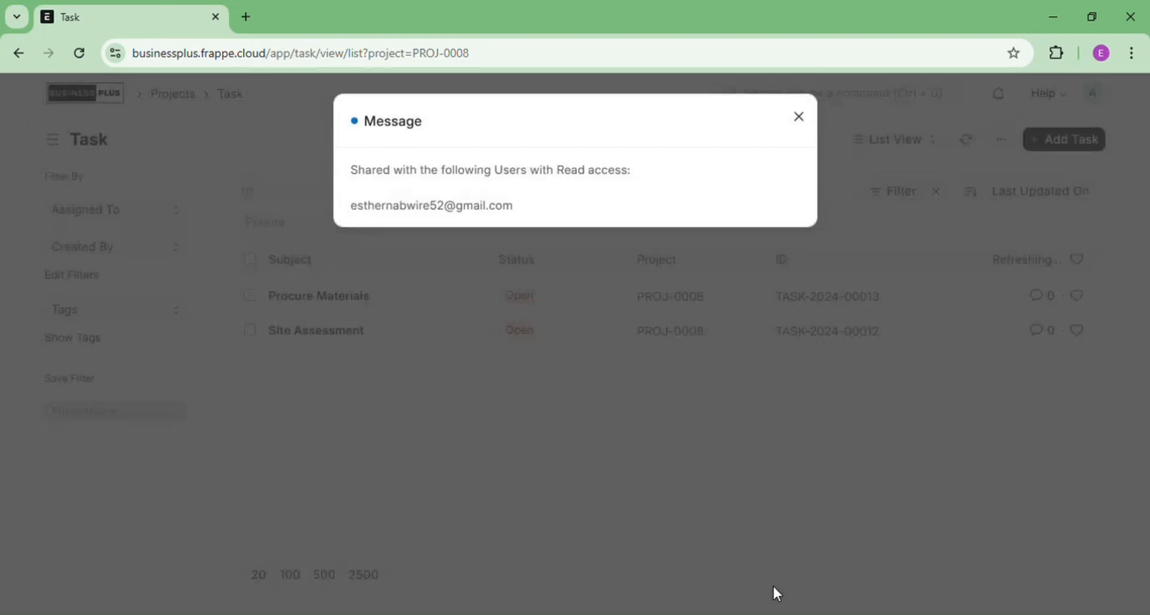
left_click(800, 119)
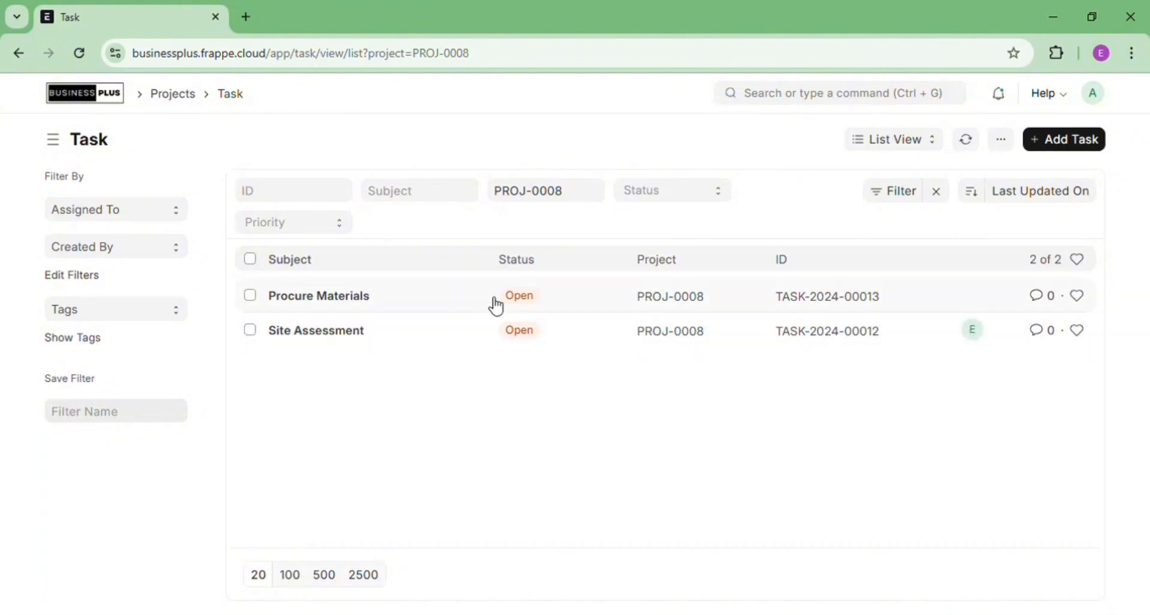
Start assigning the Procure Materials task to the Employees user group, keeping both of its members as assignees.
left_click(251, 295)
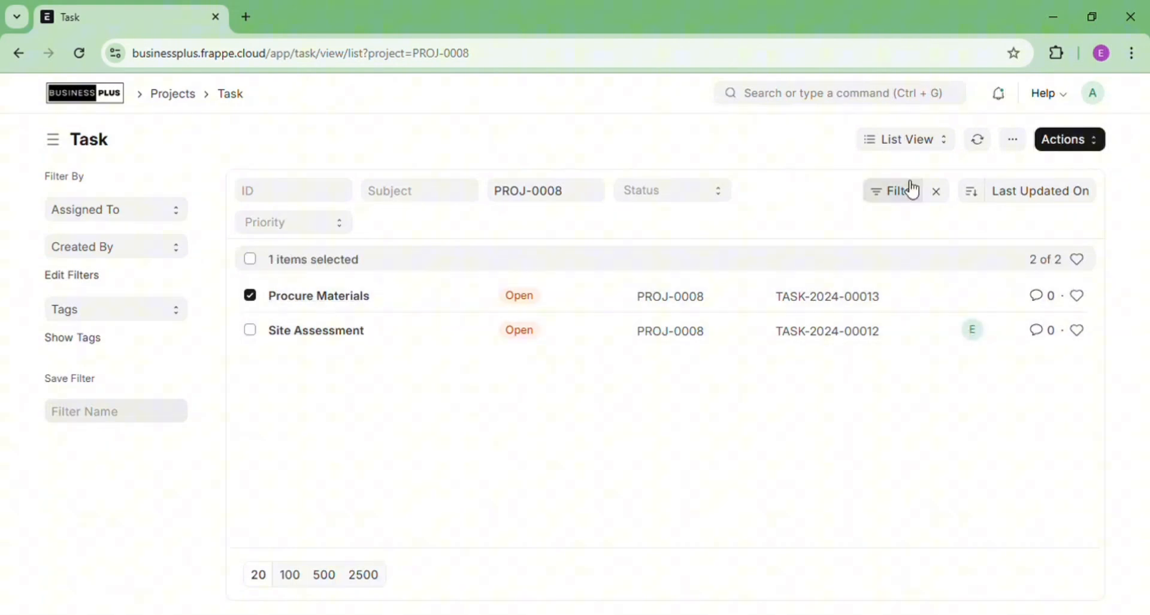
left_click(1078, 142)
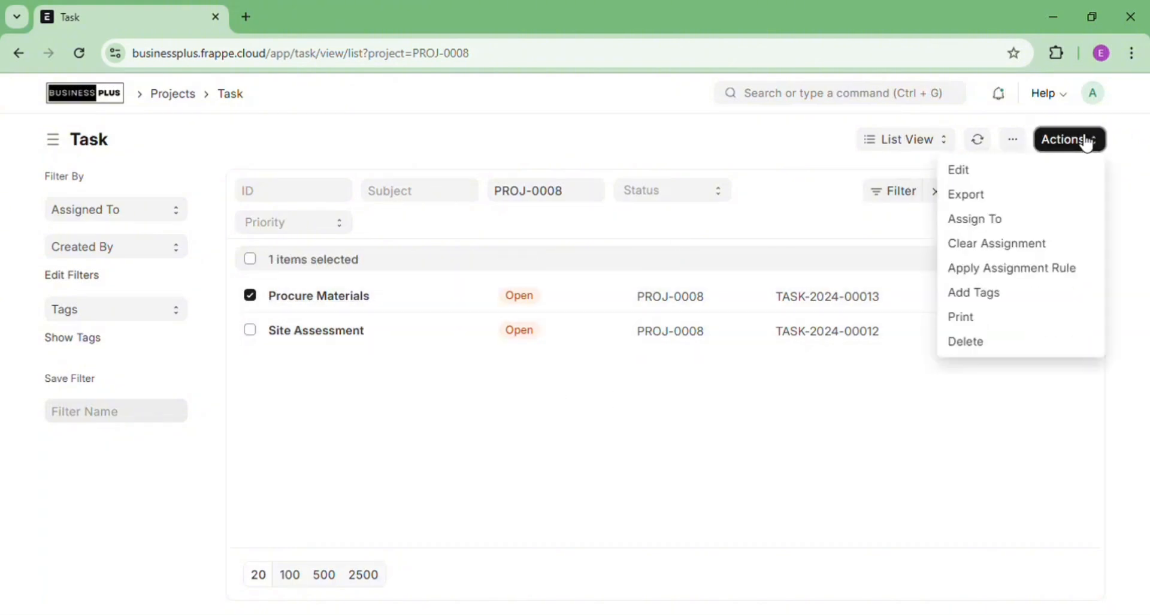
left_click(999, 223)
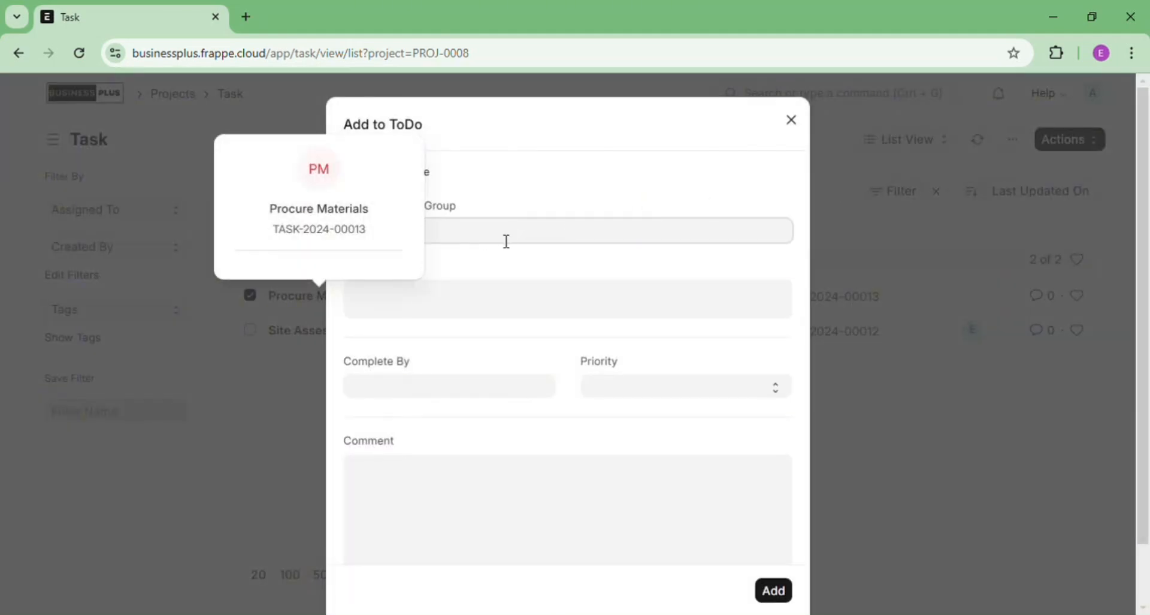
left_click(506, 241)
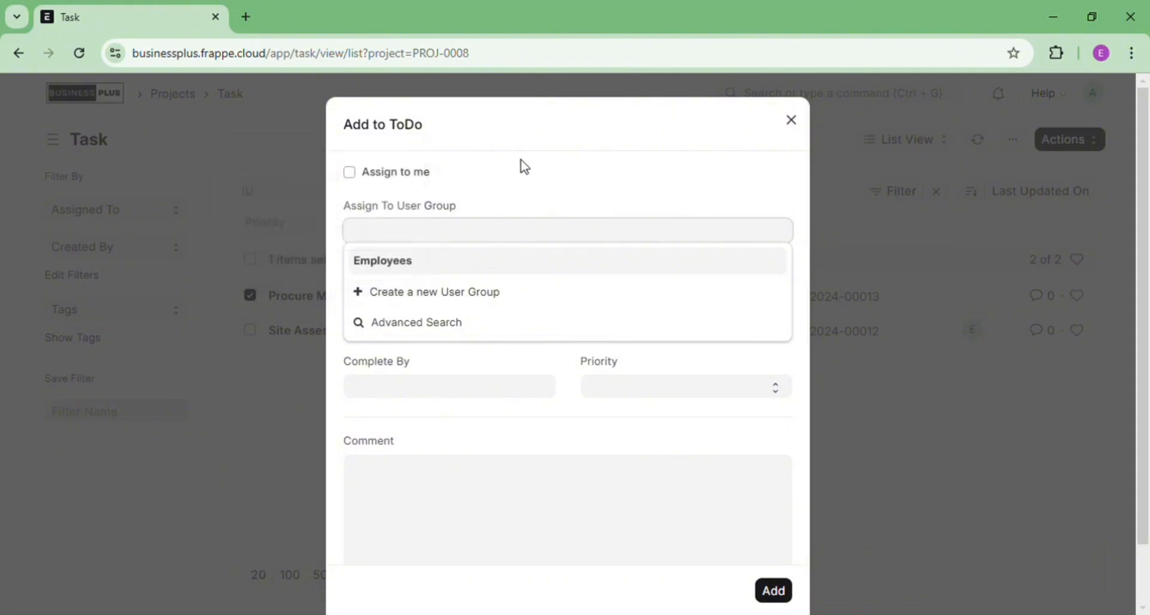
left_click(459, 269)
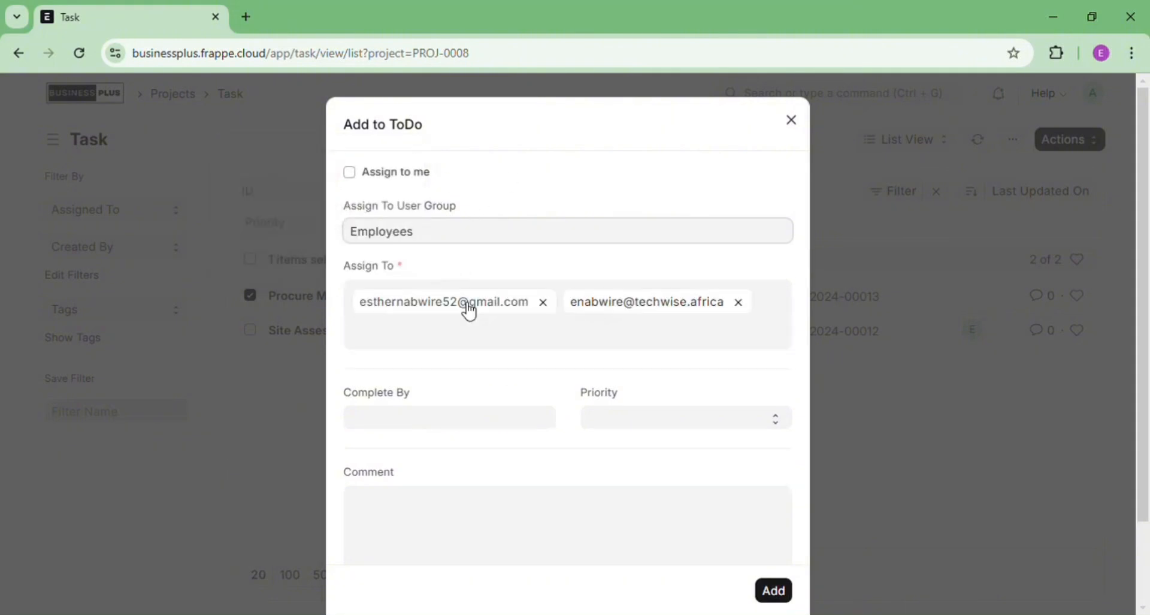
left_click(543, 301)
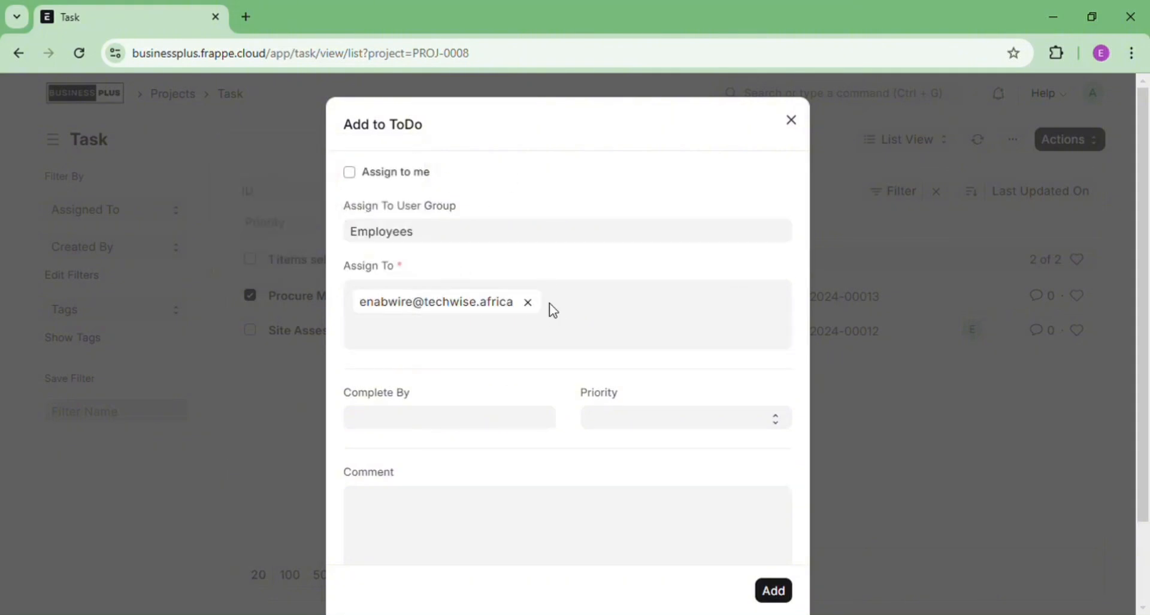
left_click(527, 301)
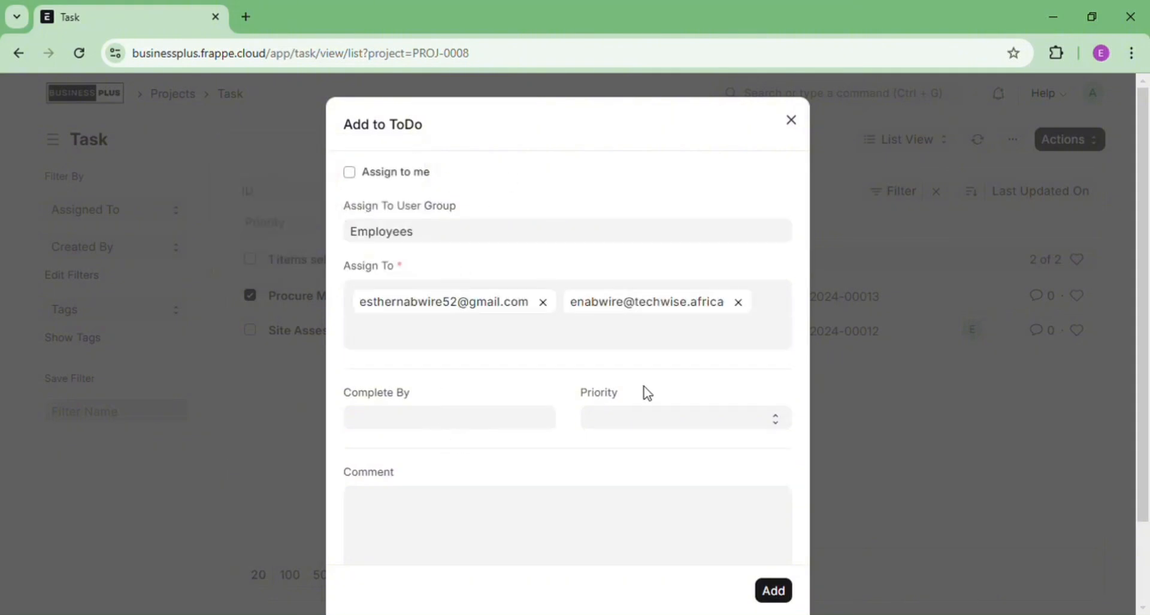
Give the Procure Materials assignment High priority and the comment "Please complete this task.", and add it.
left_click(648, 419)
key("h")
left_click(486, 513)
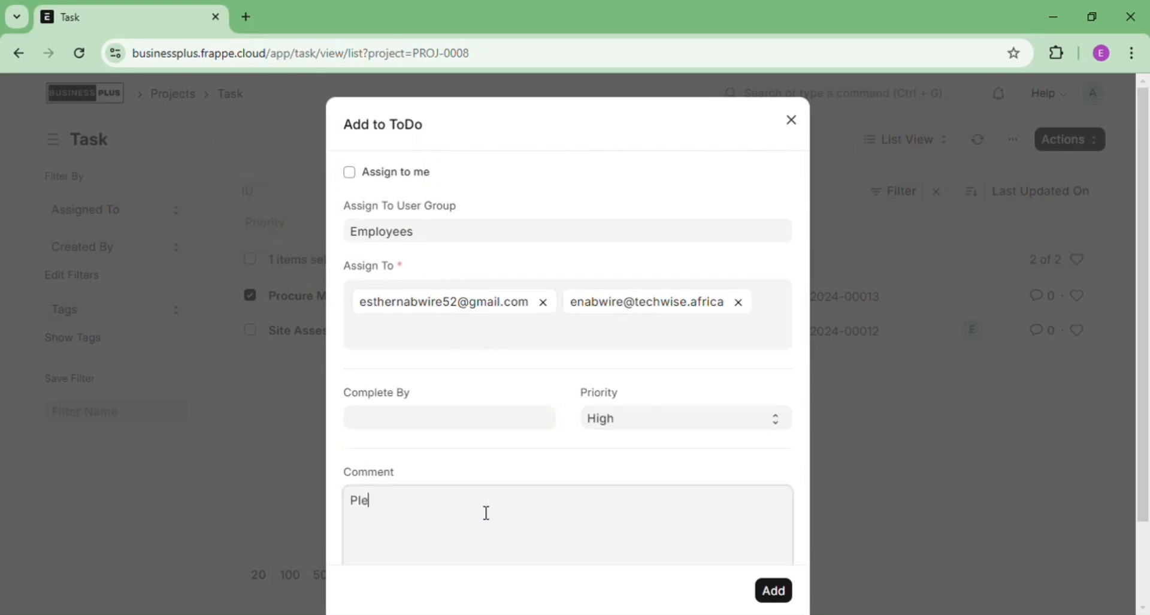
type("Pleae")
key("BackSpace")
type("se complete this task.")
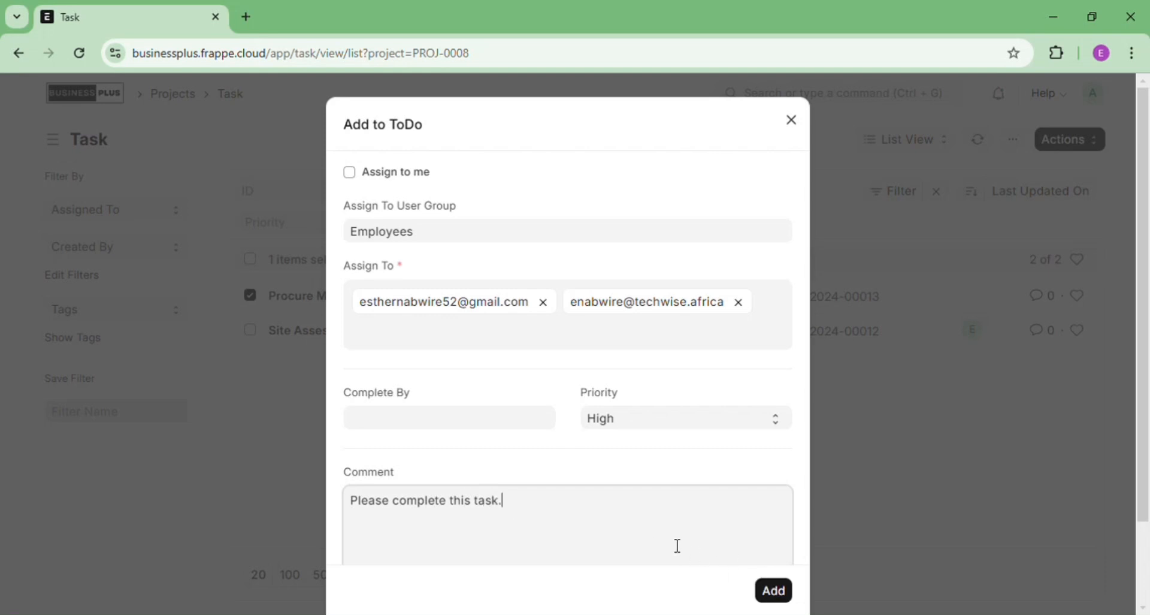
left_click(779, 590)
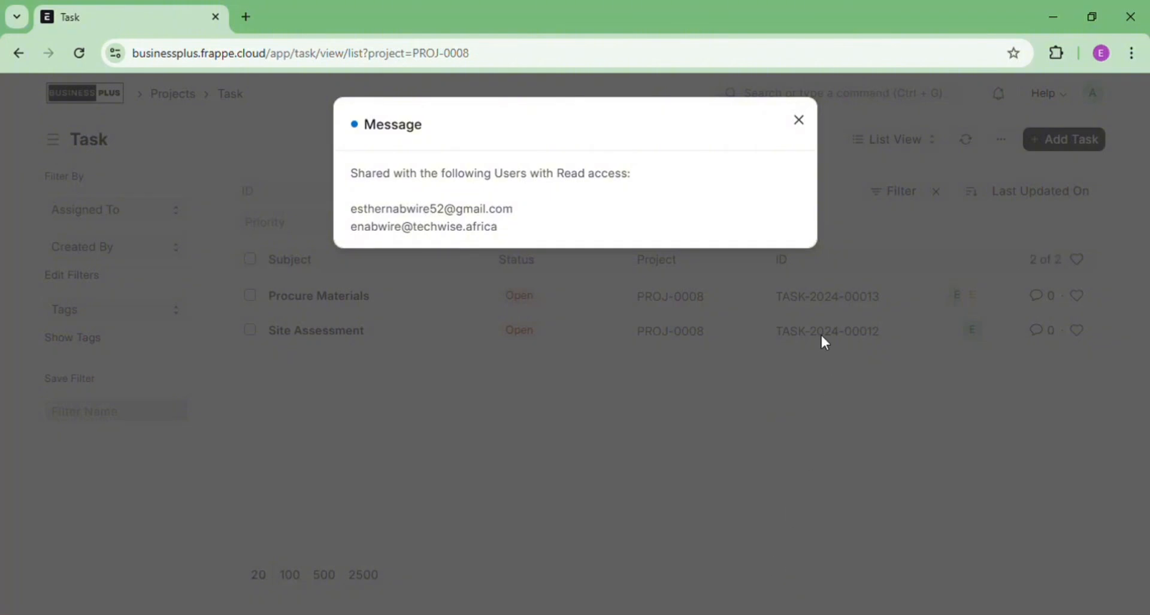
left_click(803, 122)
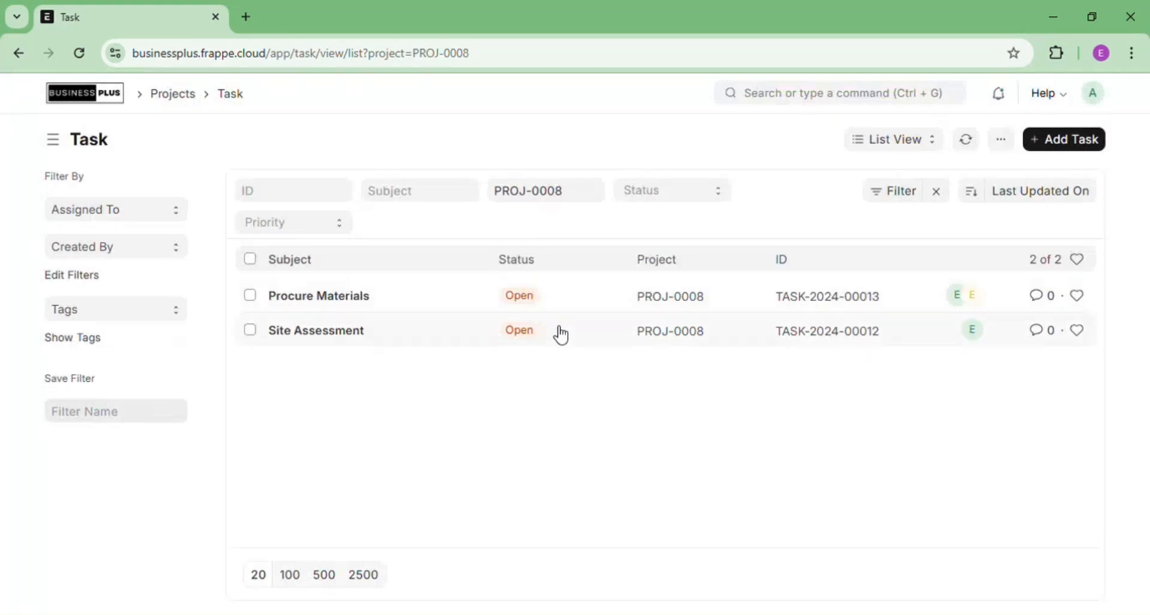
left_click(251, 330)
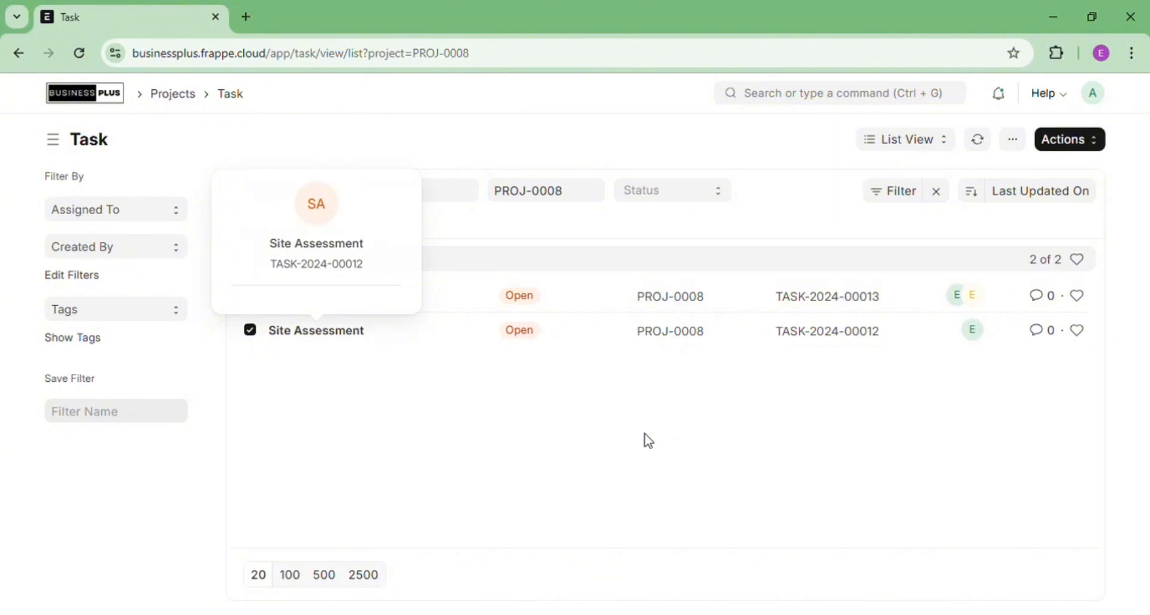
left_click(250, 330)
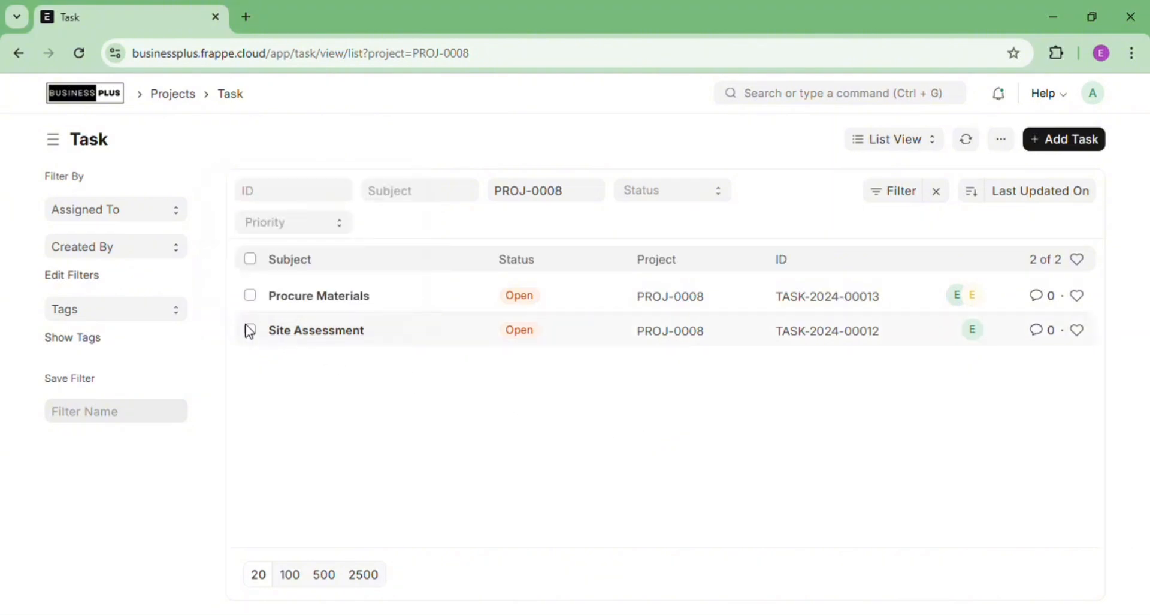
Mark the Site Assessment task as Completed by the first listed user on 21-11-2024 and save it.
left_click(311, 335)
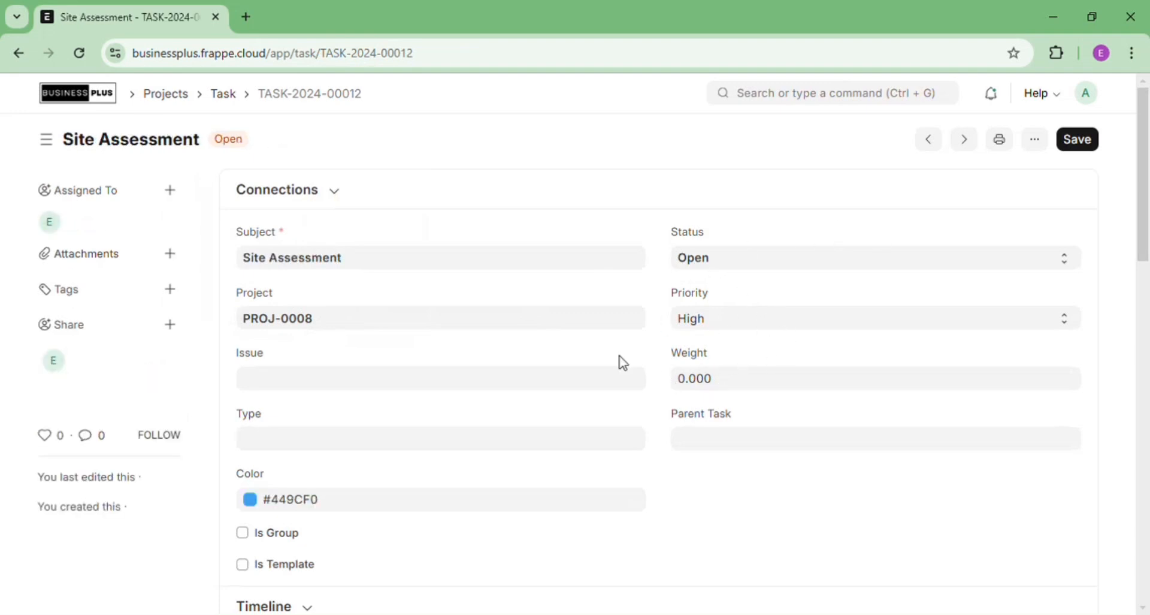
left_click(727, 270)
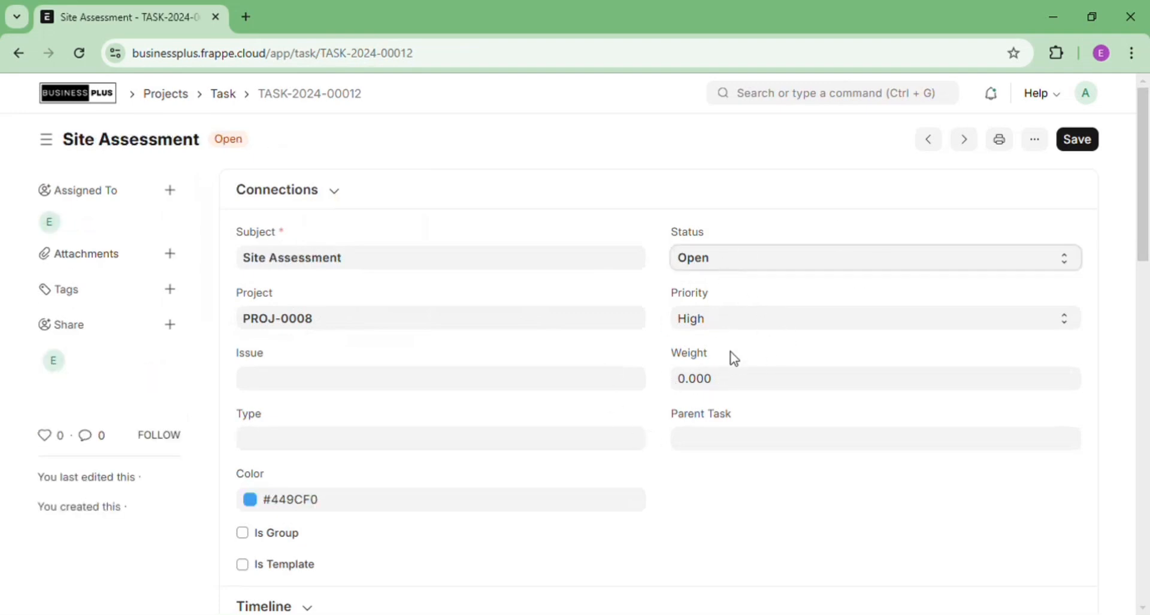
left_click(737, 390)
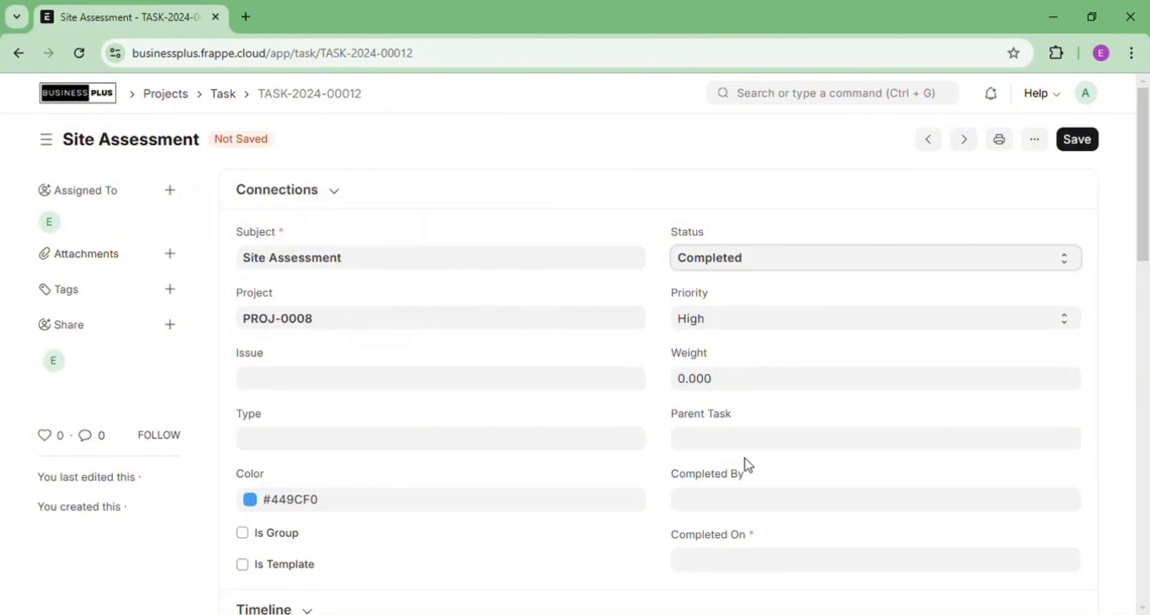
left_click(722, 506)
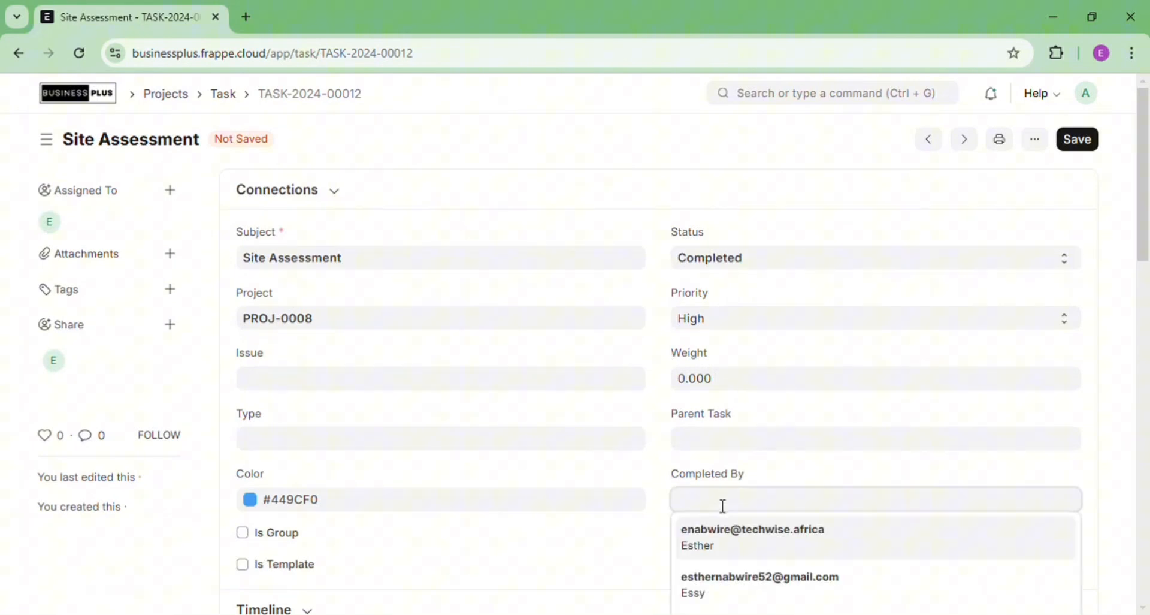
left_click(719, 544)
left_click(717, 572)
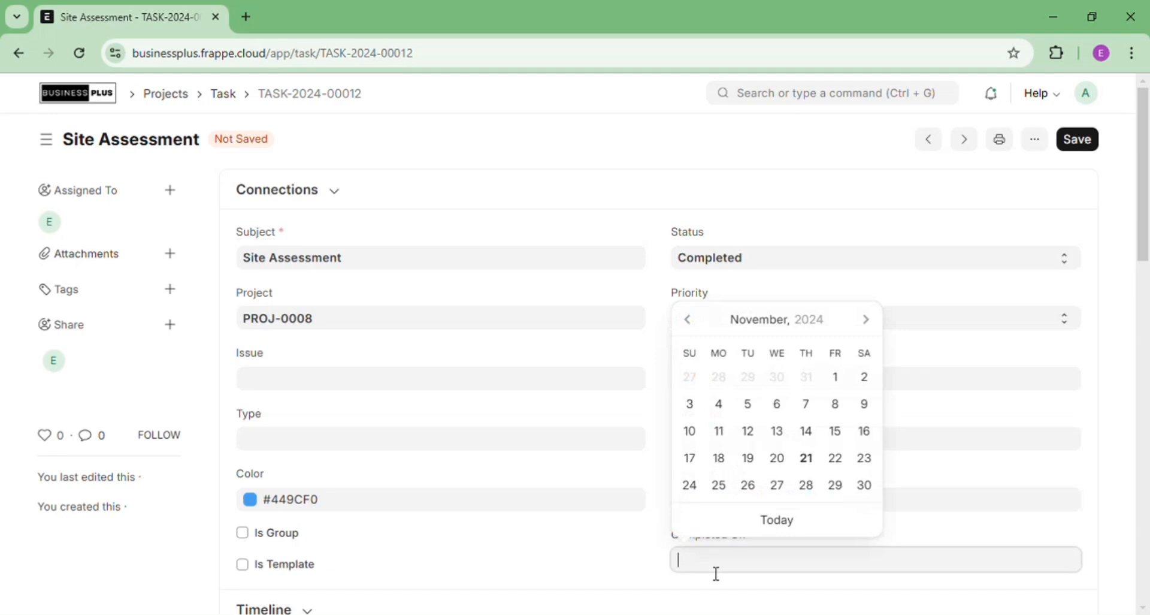
left_click(803, 518)
left_click(1090, 141)
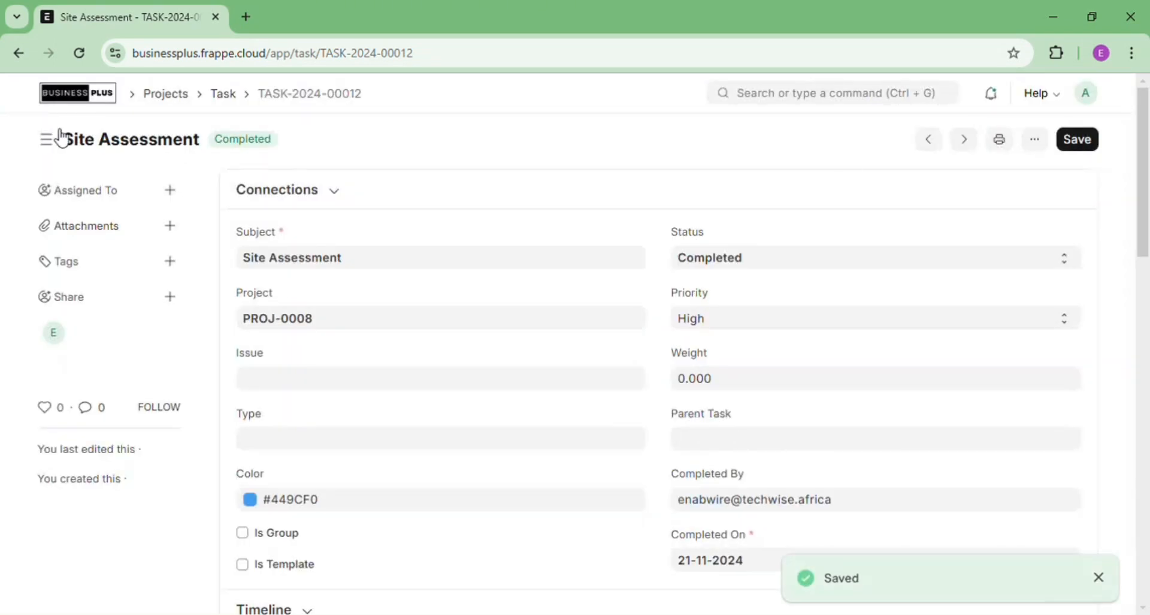
Return to the task list, set the Procure Materials task's status to Working and save it.
left_click(28, 62)
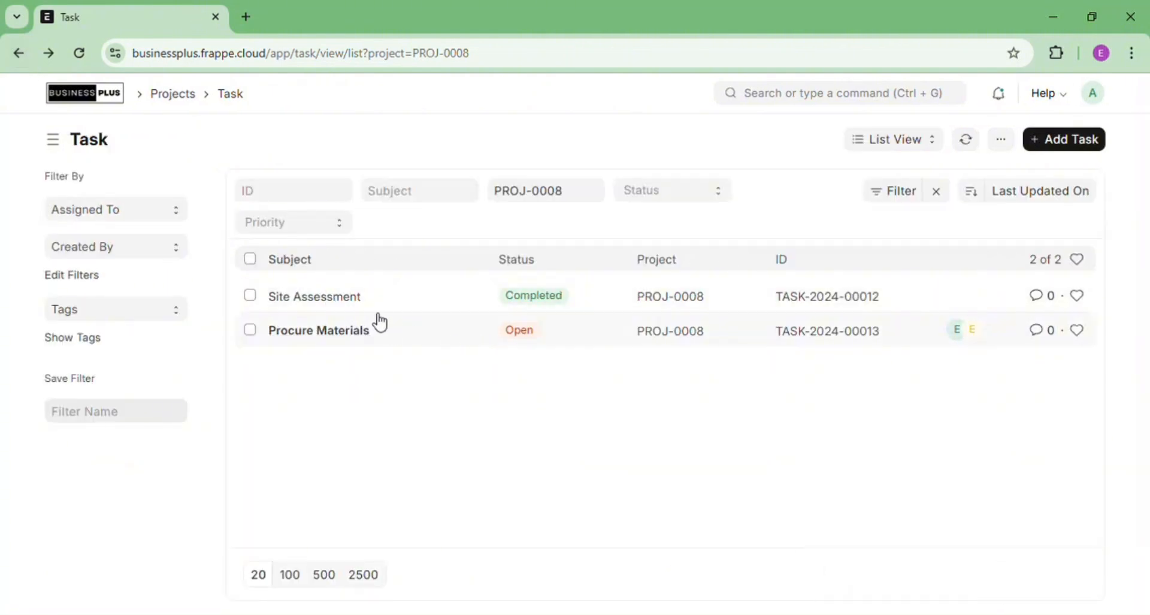
left_click(359, 331)
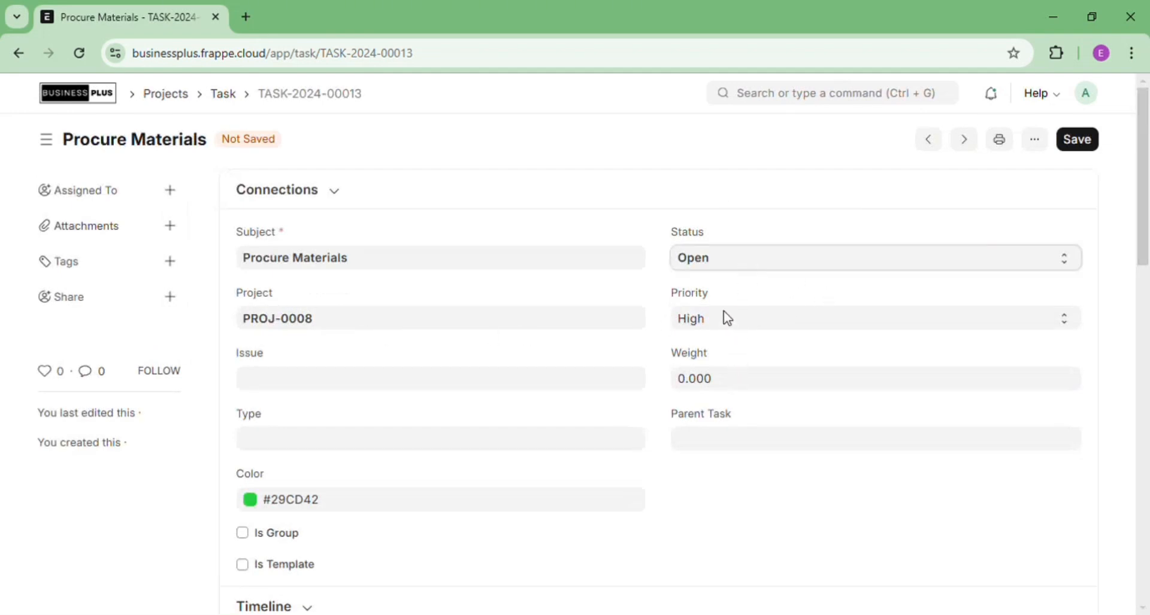
left_click(722, 309)
left_click(1082, 140)
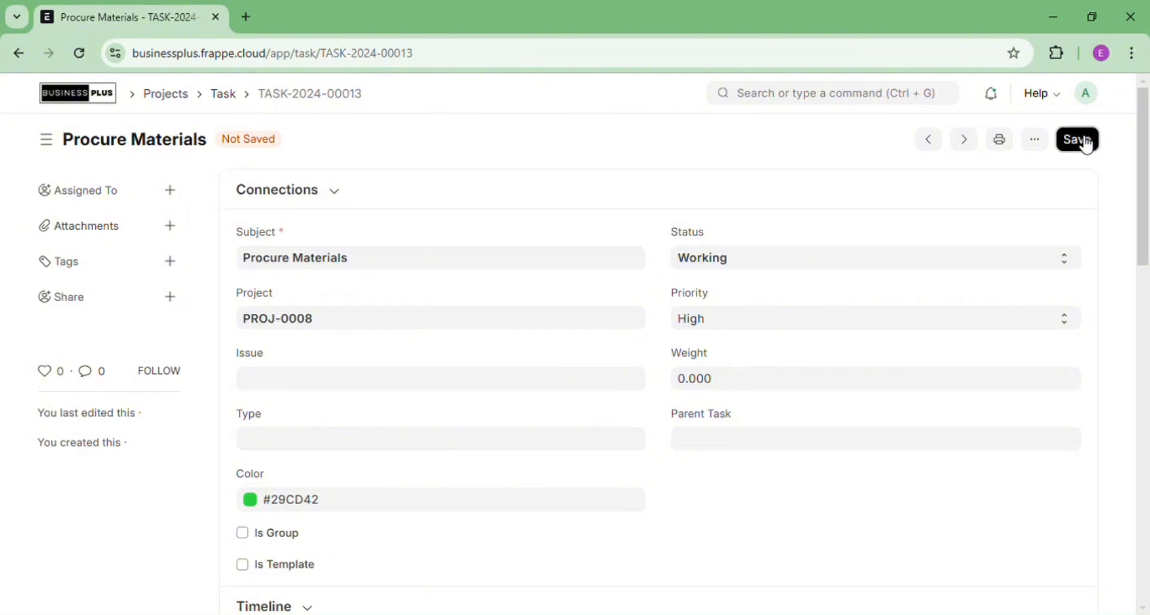
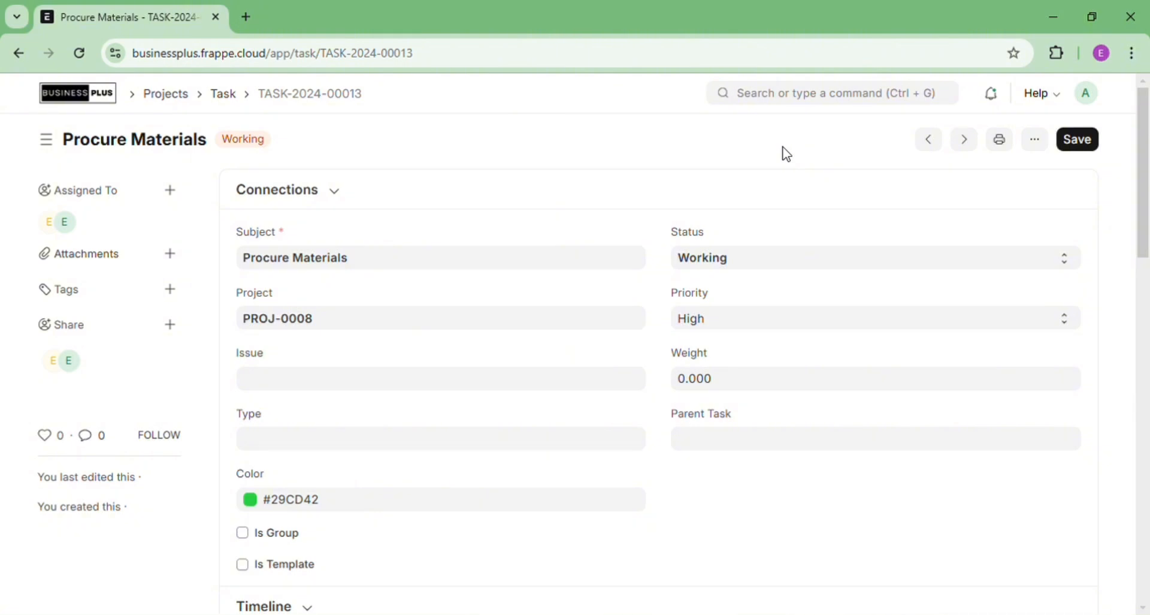
Search for "activity" and open the Activity Type list.
left_click(776, 105)
type("t")
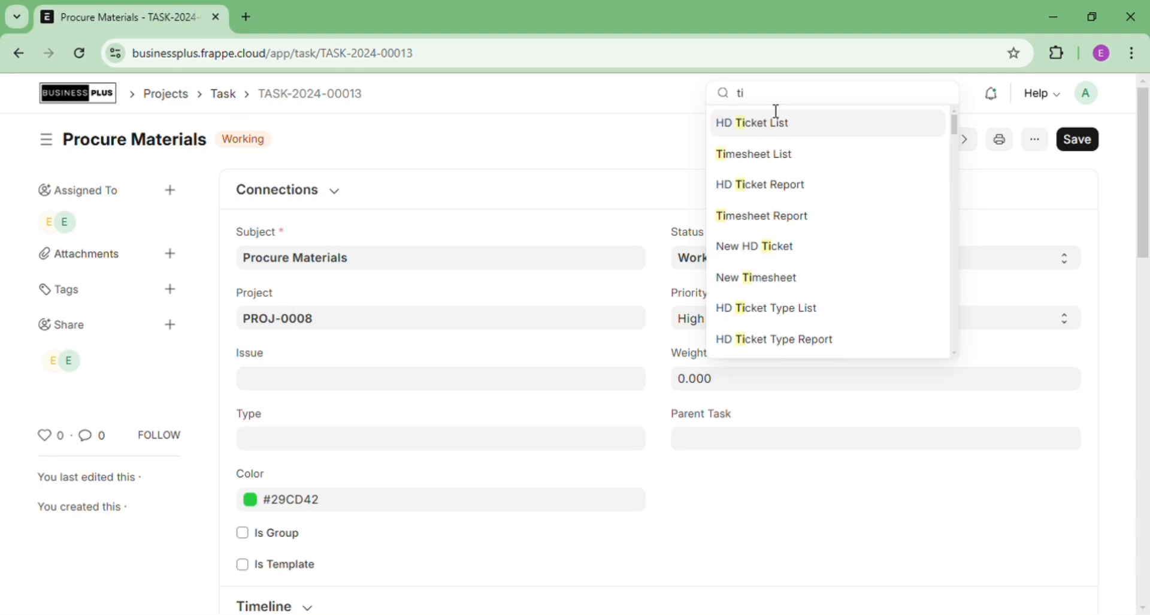
key("BackSpace")
type("act")
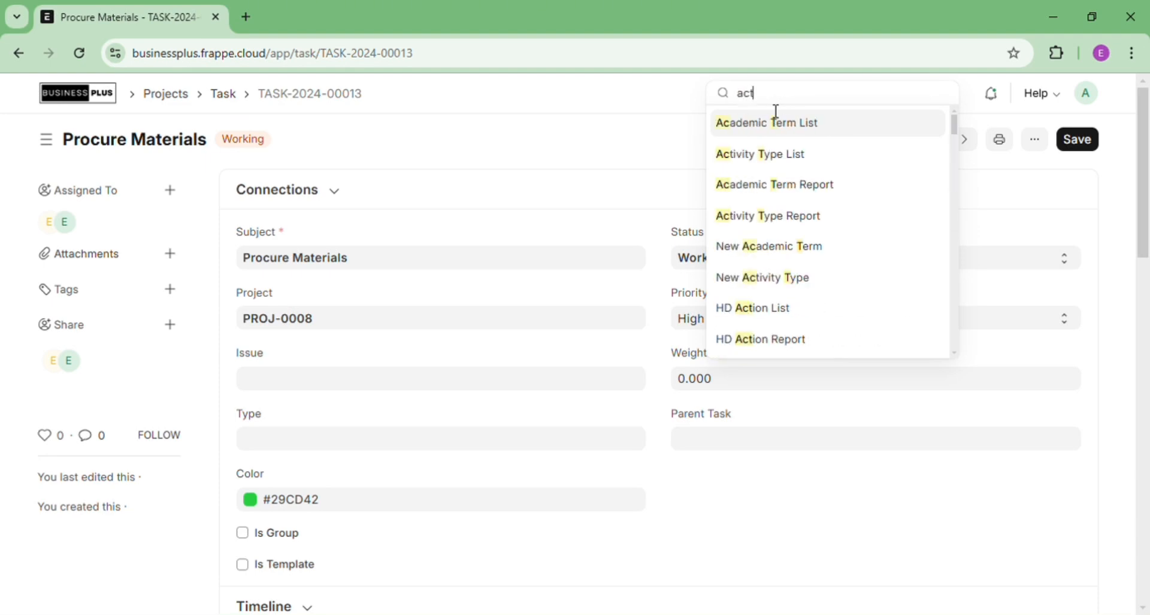
type("ivity")
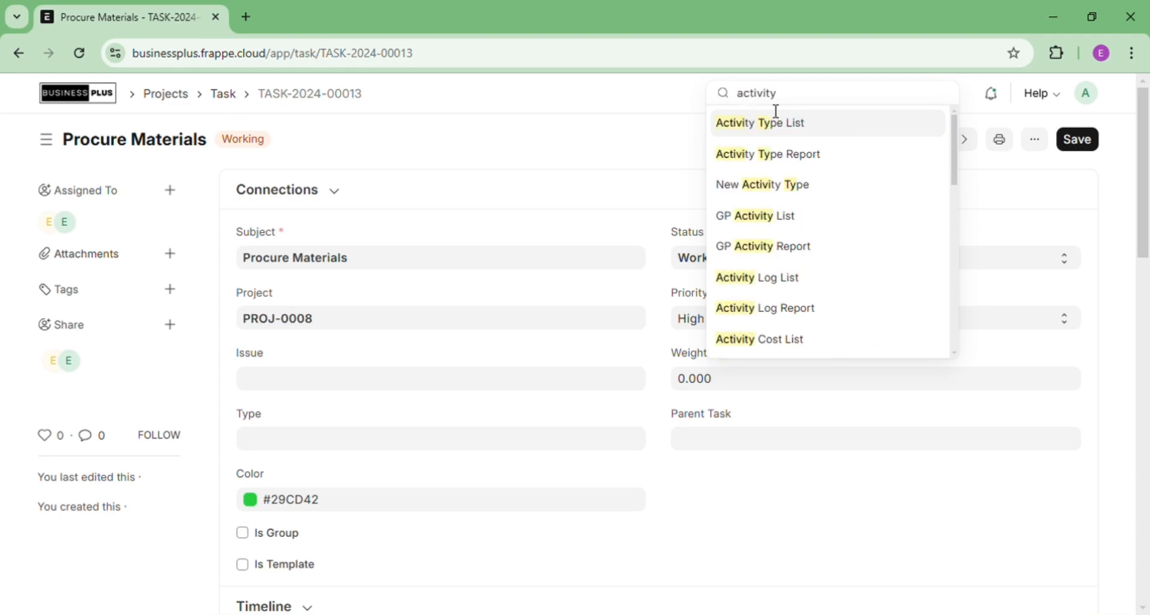
left_click(782, 128)
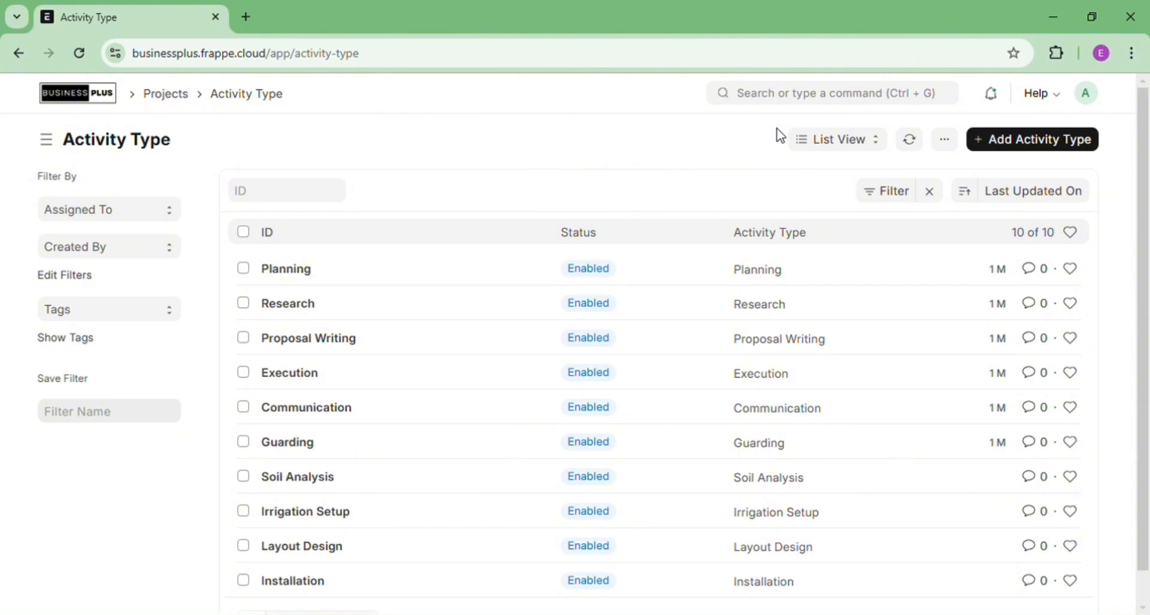
Create and save the activity type Structural Assembly with a default costing rate of 300,000 UGX and a default billing rate of 900,000 UGX.
left_click(1061, 144)
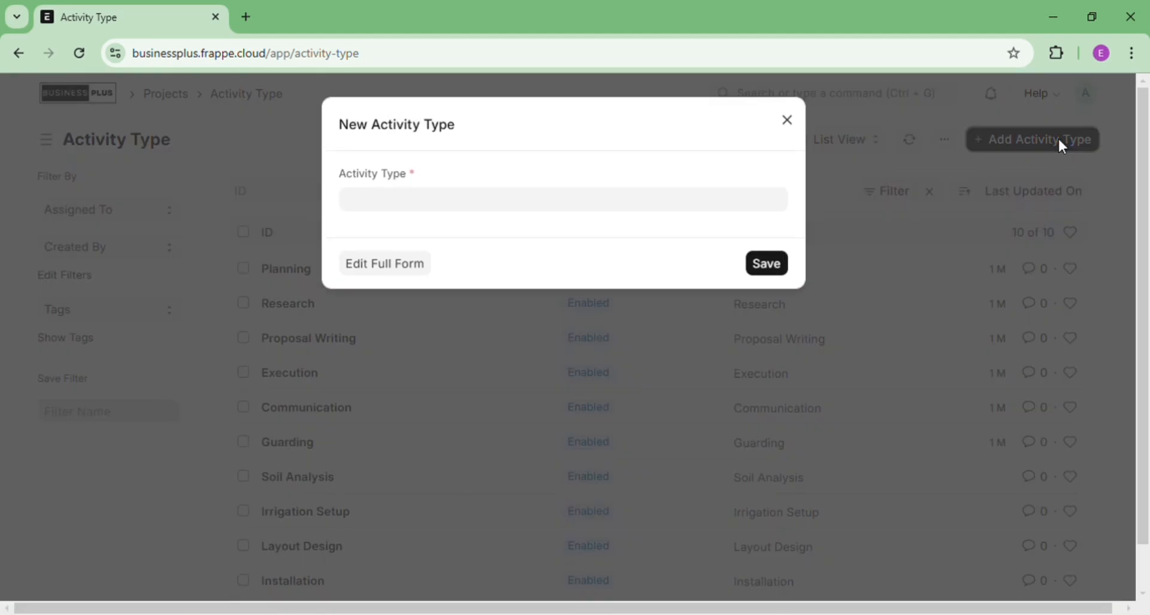
left_click(426, 270)
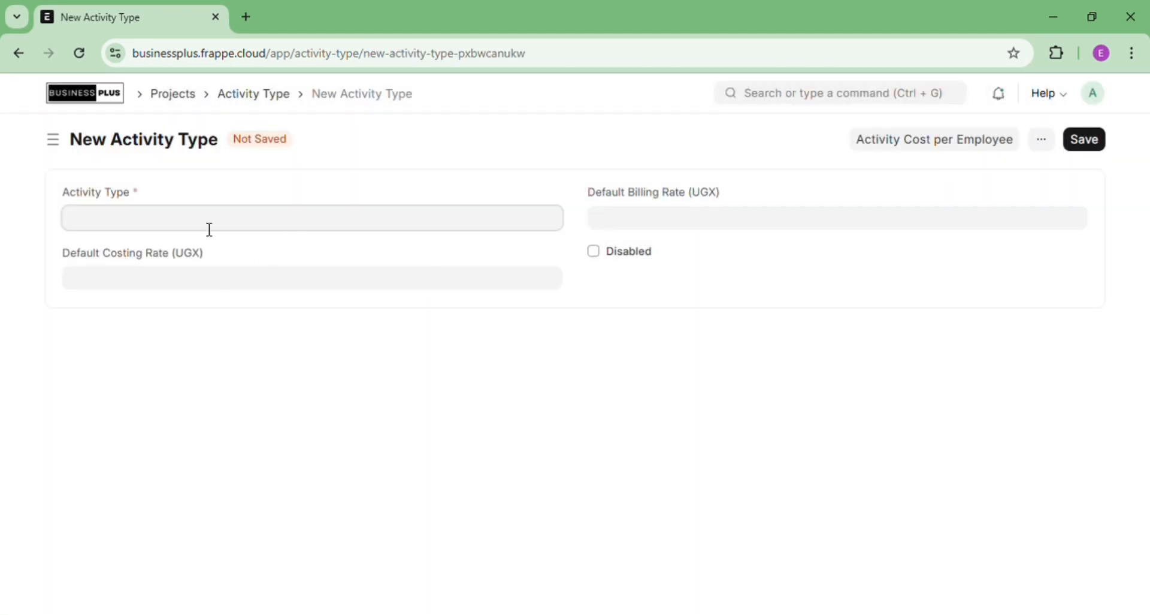
type("Structural Ass")
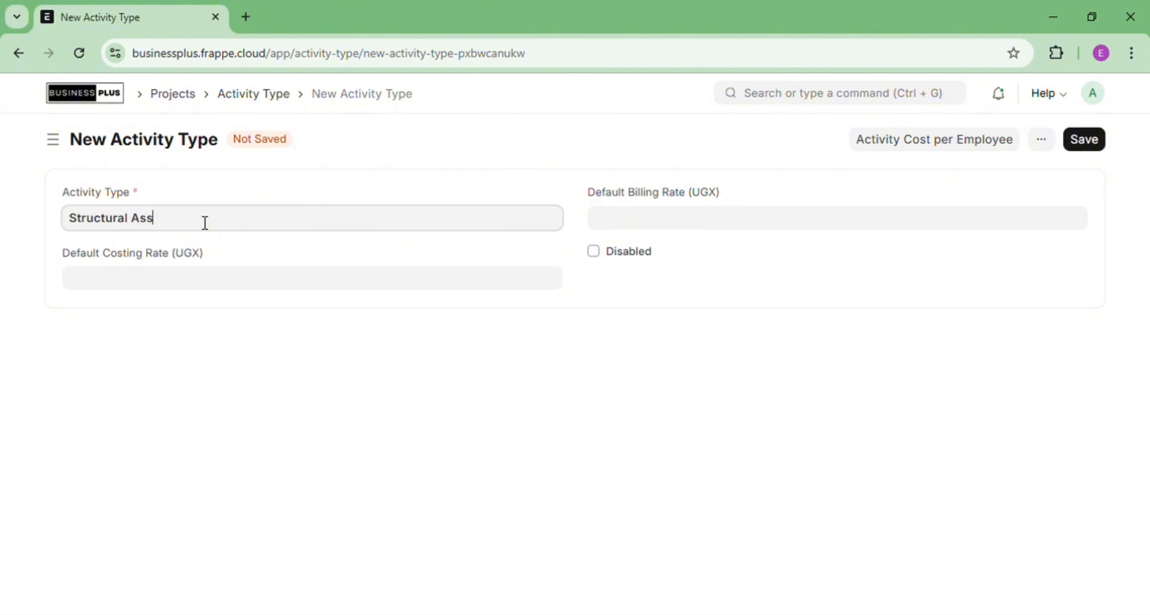
type("embly")
left_click(298, 289)
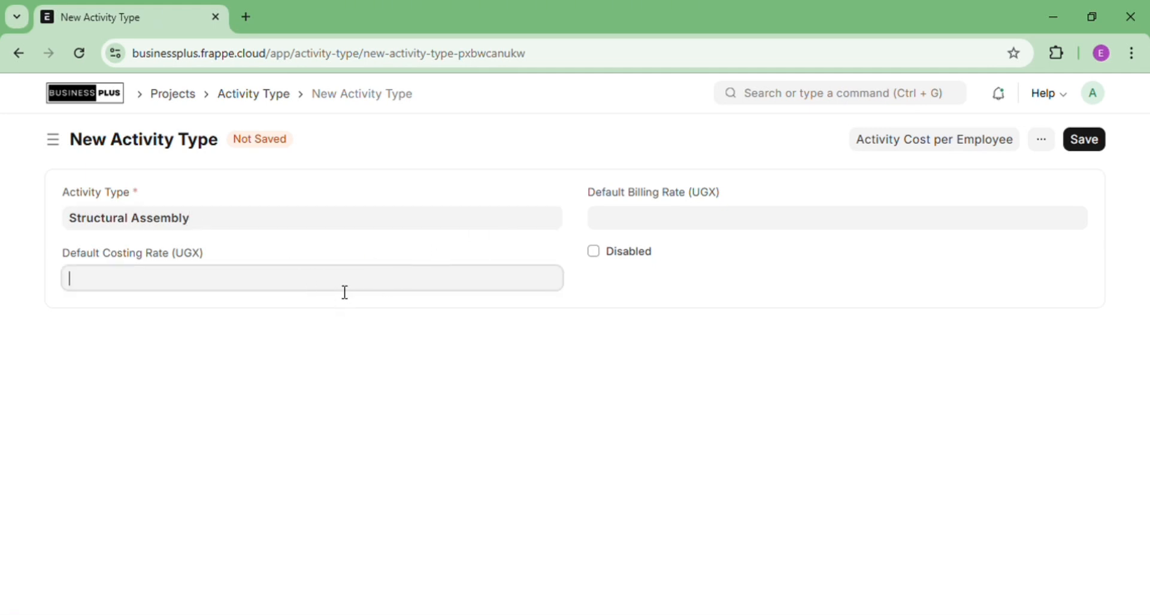
type("300000")
left_click(752, 221)
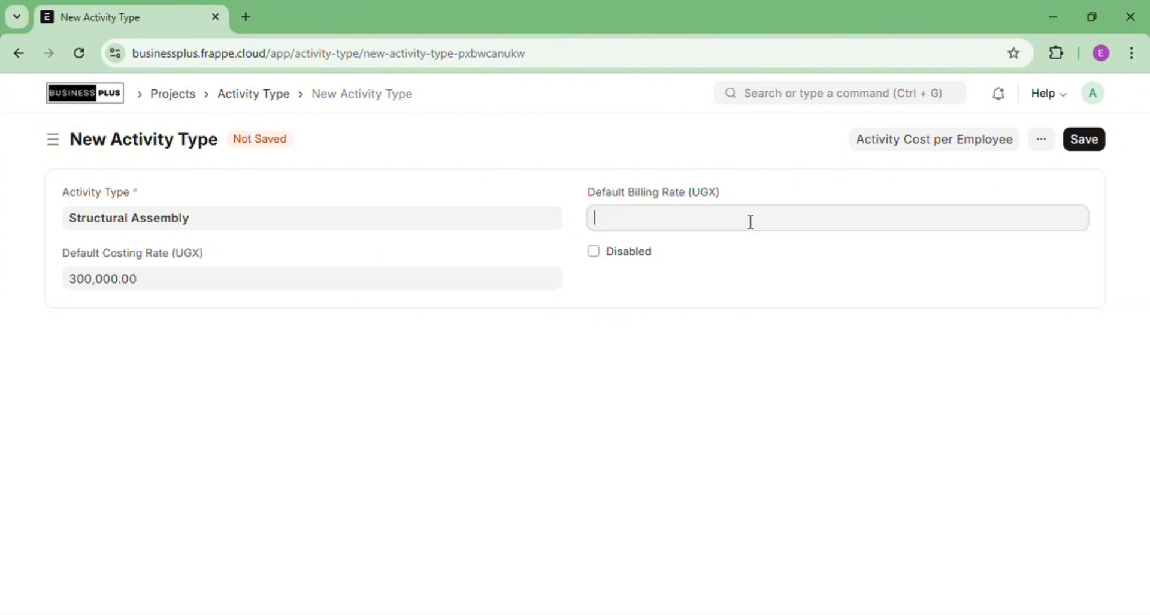
type("900000")
left_click(520, 277)
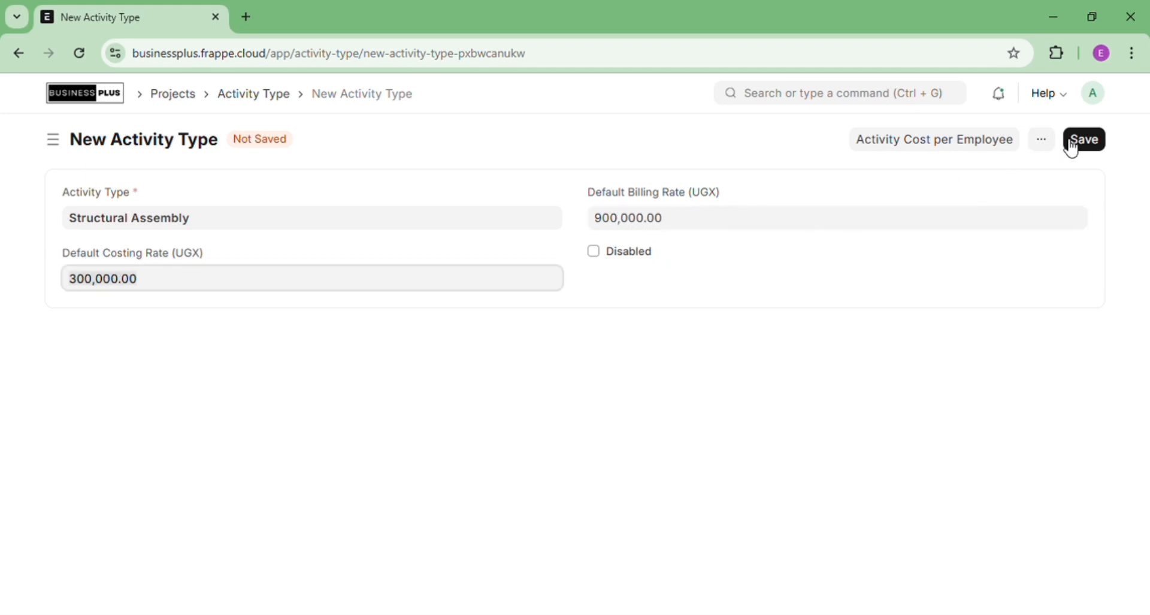
left_click(1094, 146)
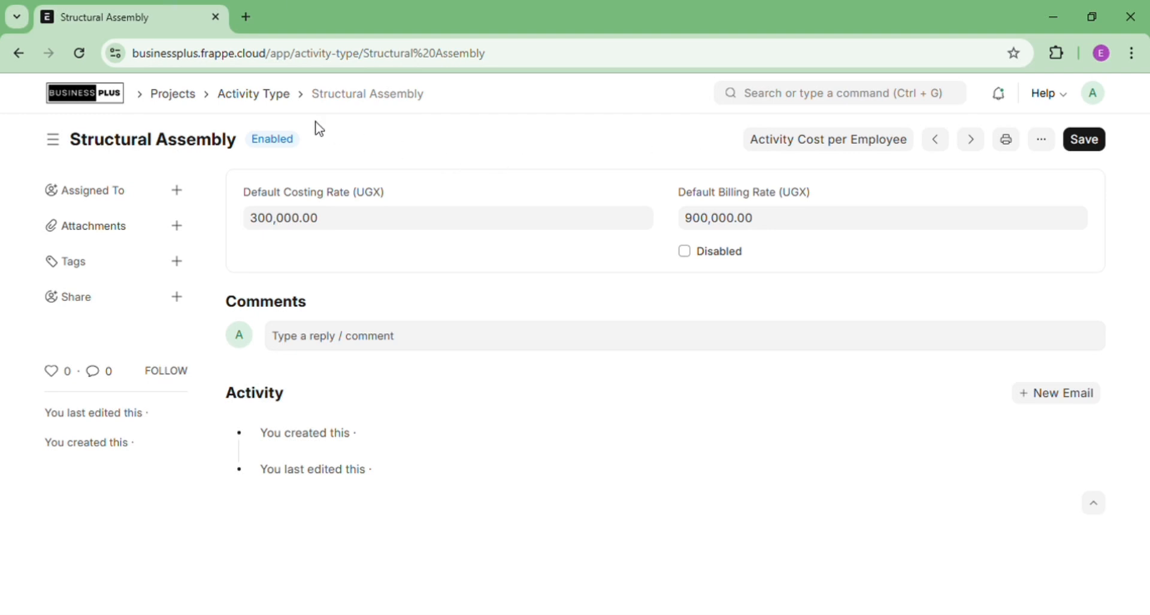
Start another activity type in the full form, named Material Procument, with a default costing rate of 400,000 UGX.
left_click(280, 105)
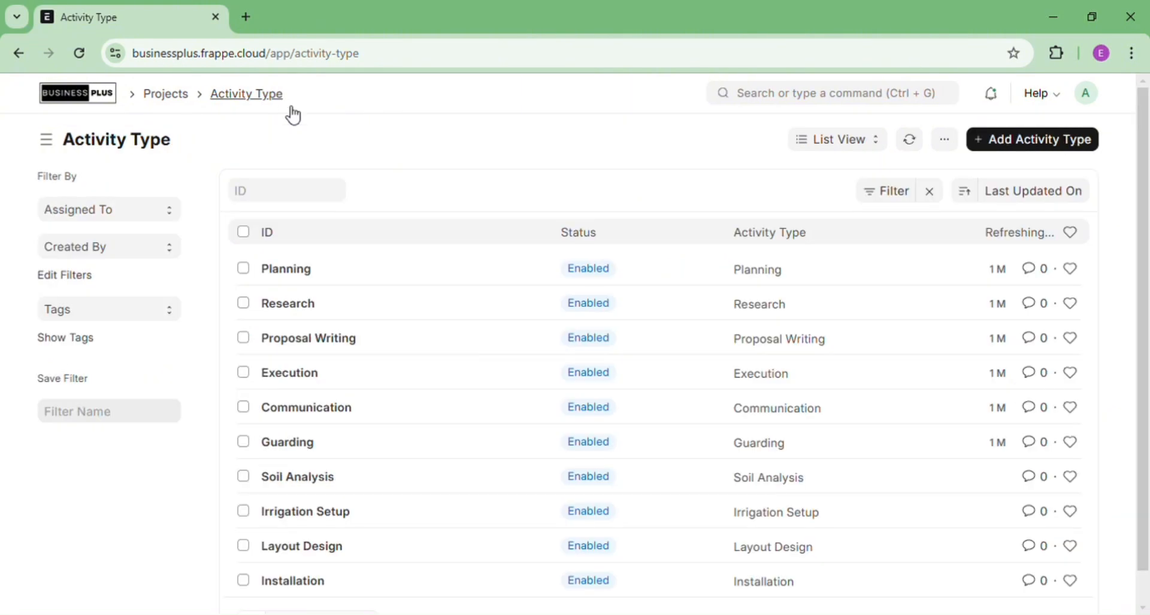
left_click(1025, 143)
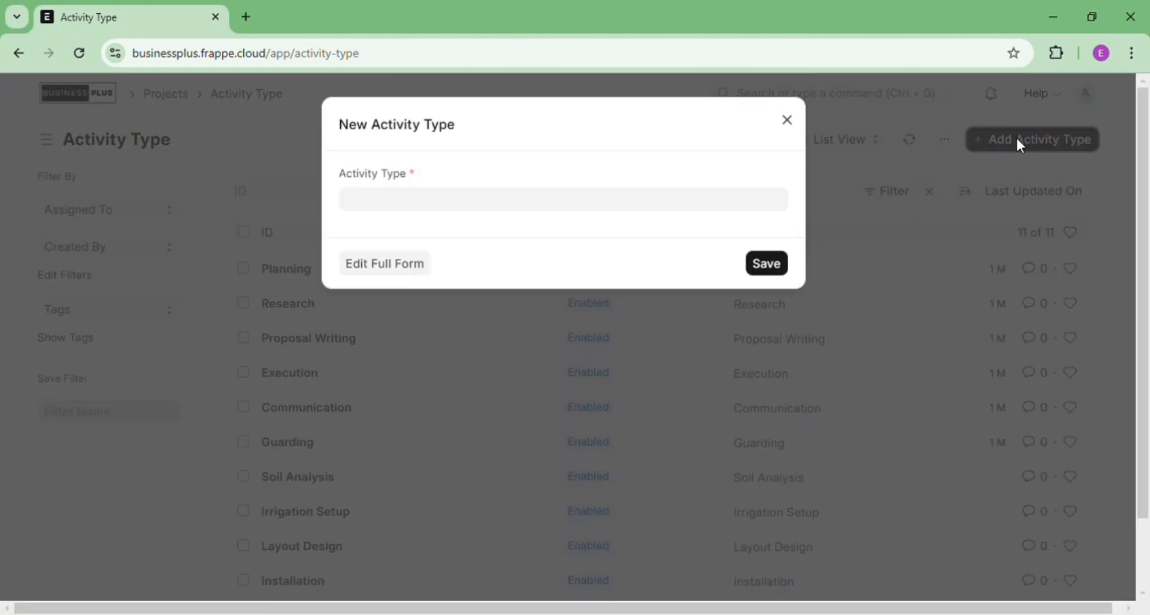
left_click(423, 262)
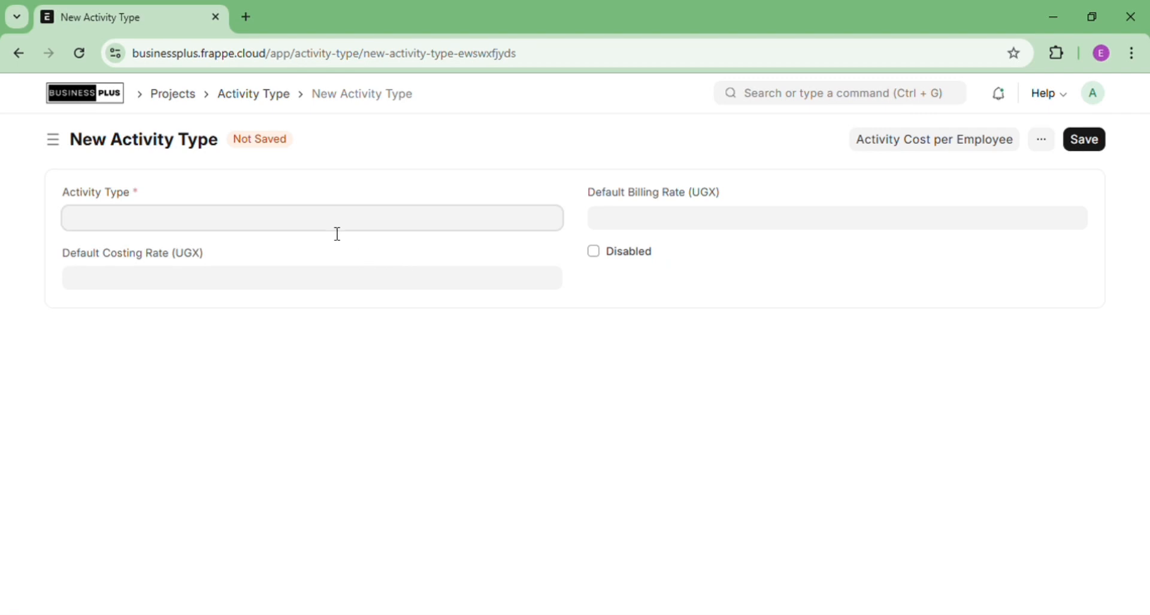
type("Material Procument")
left_click(302, 285)
type("400000")
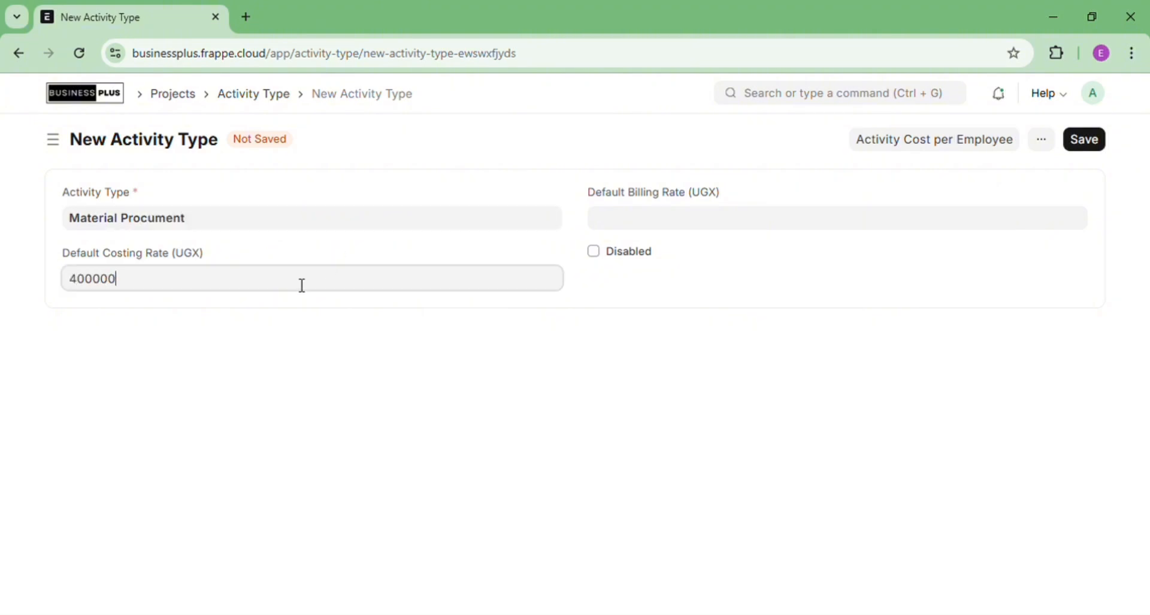
Set the Material Procument default billing rate to 1,000,000 UGX and save the activity type.
left_click(639, 224)
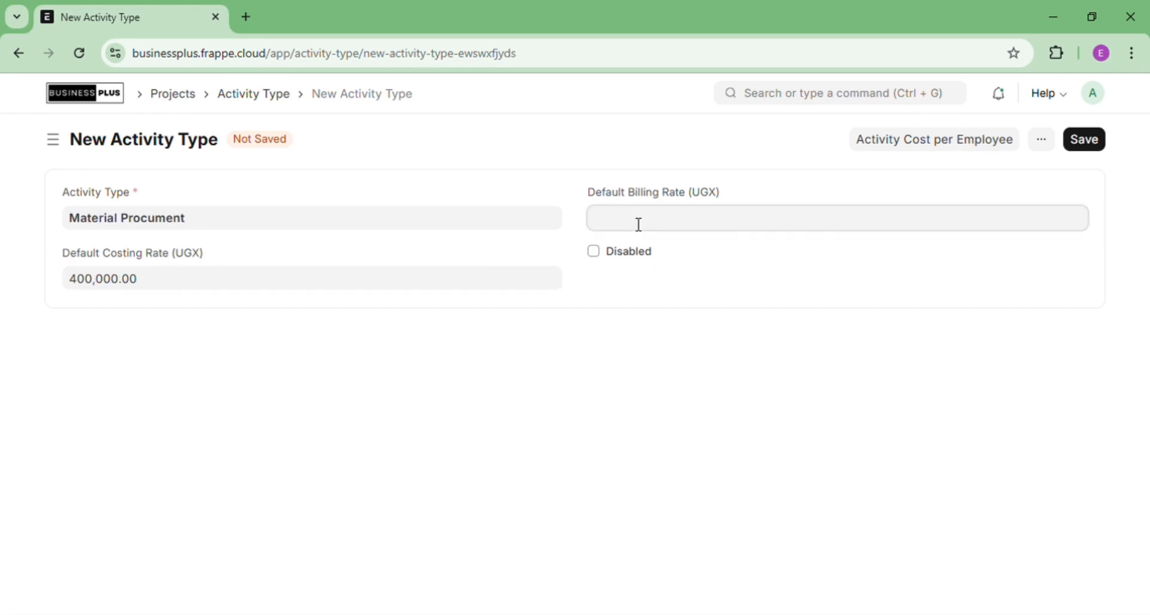
type("100000")
type("o")
key("BackSpace")
type("0")
left_click(503, 288)
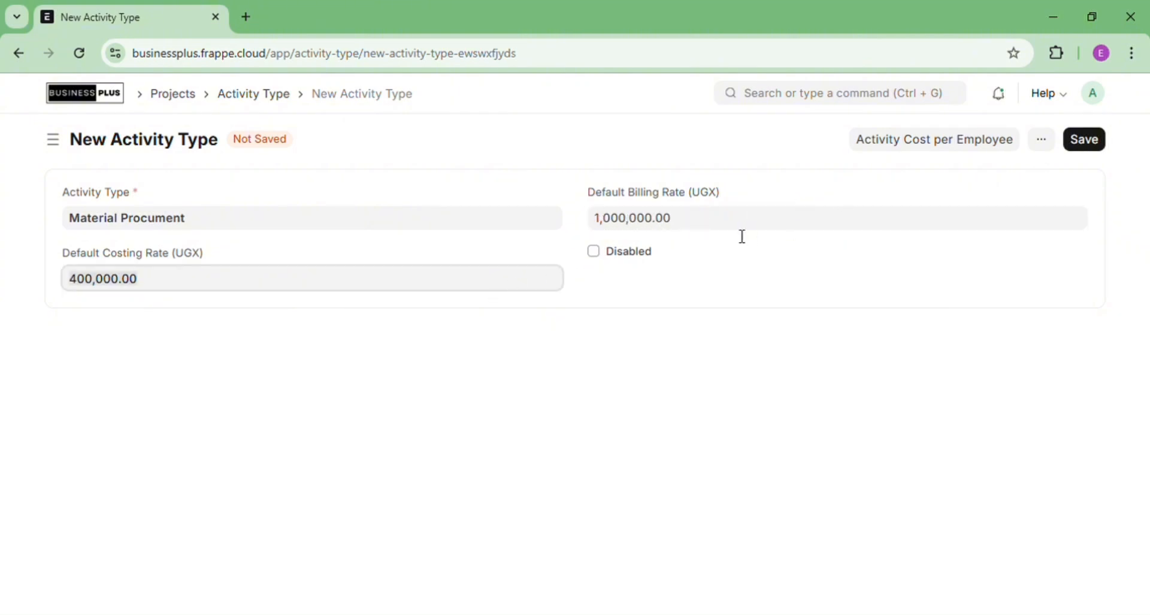
left_click(809, 216)
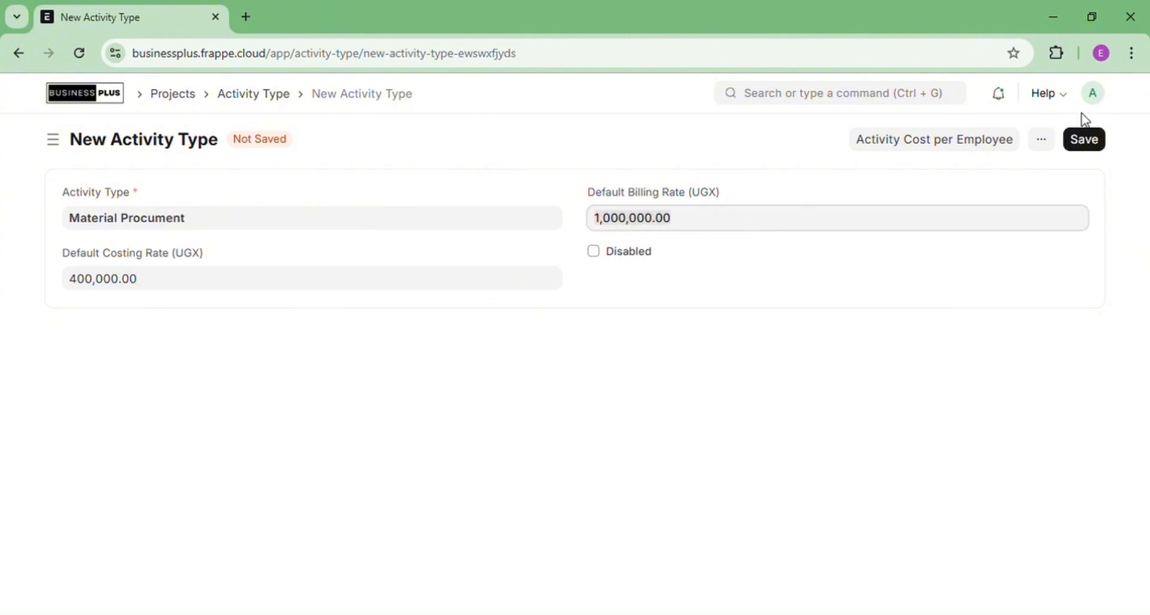
left_click(1092, 147)
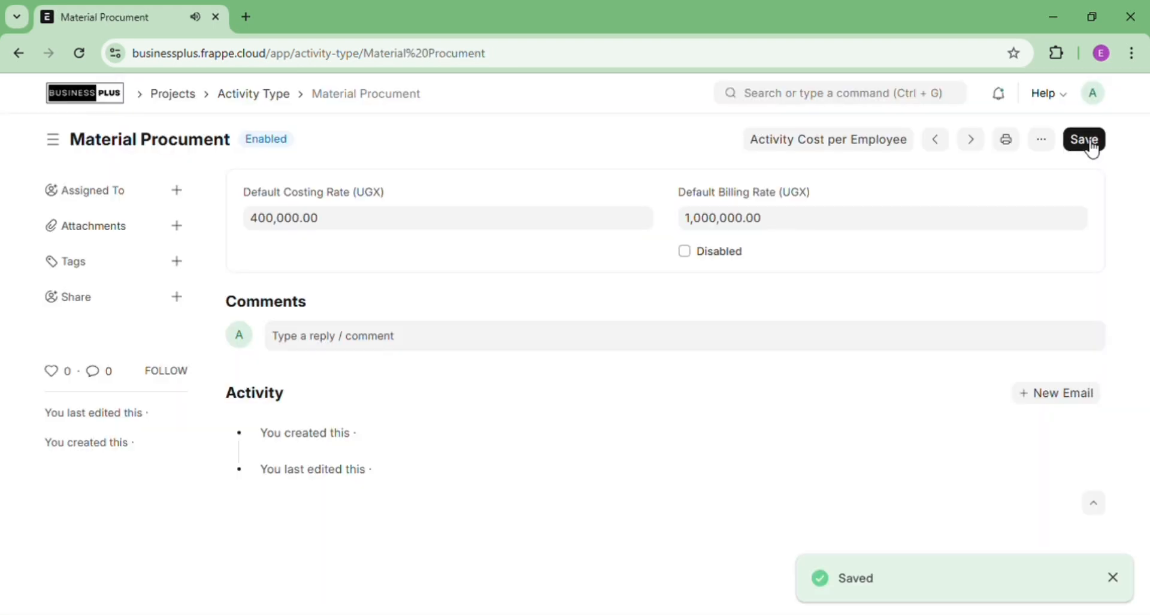
Search for the Activity Cost list and start a new activity cost record.
left_click(818, 96)
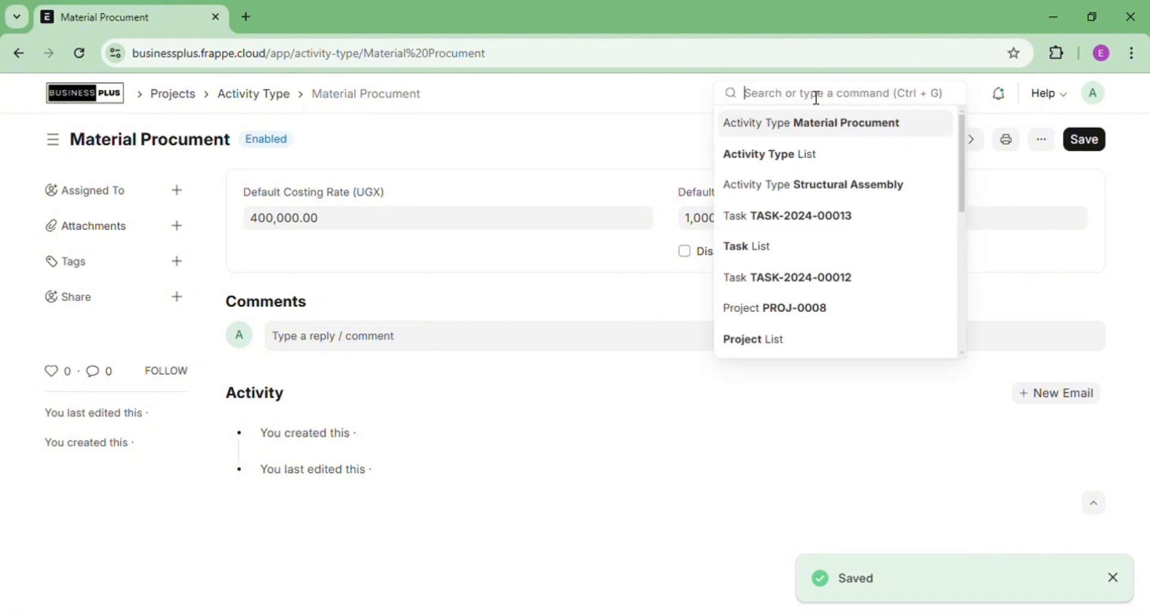
type("actict")
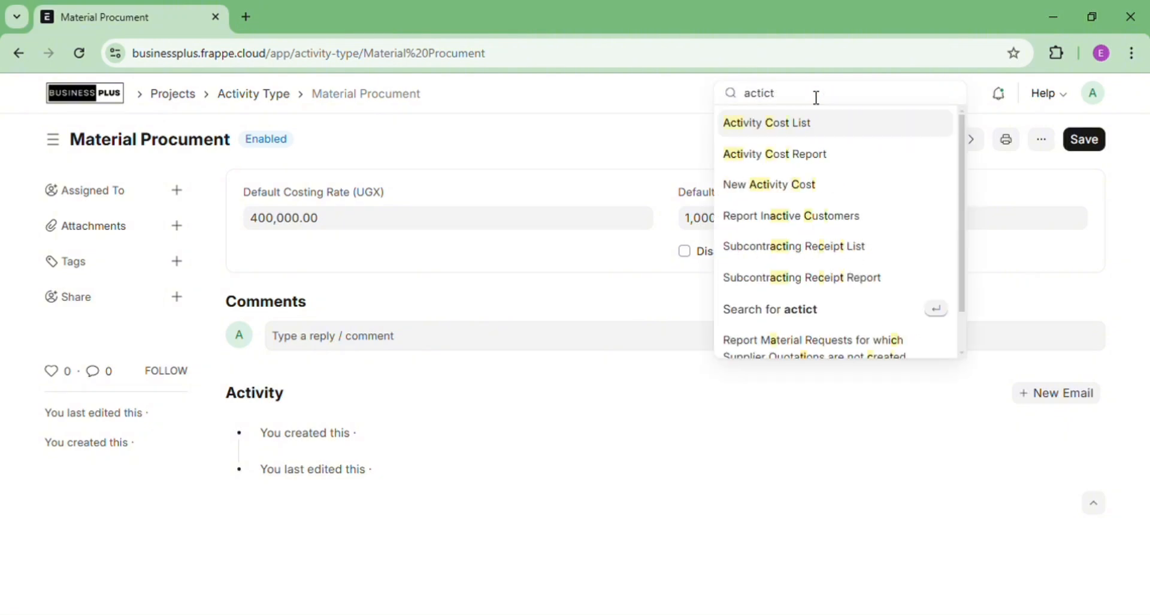
left_click(785, 131)
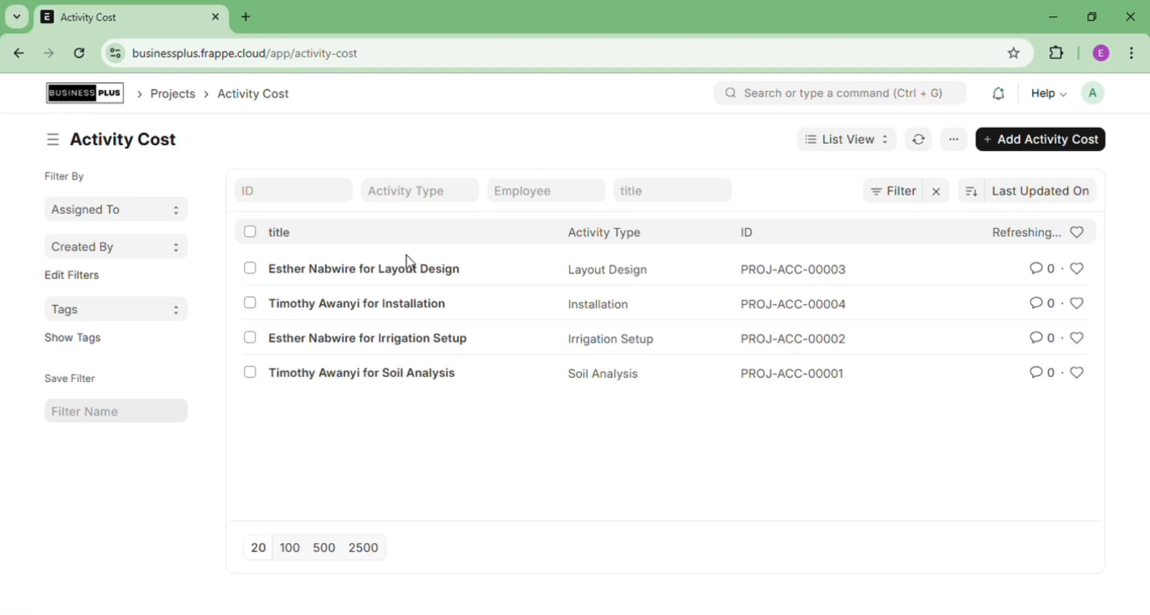
left_click(1056, 140)
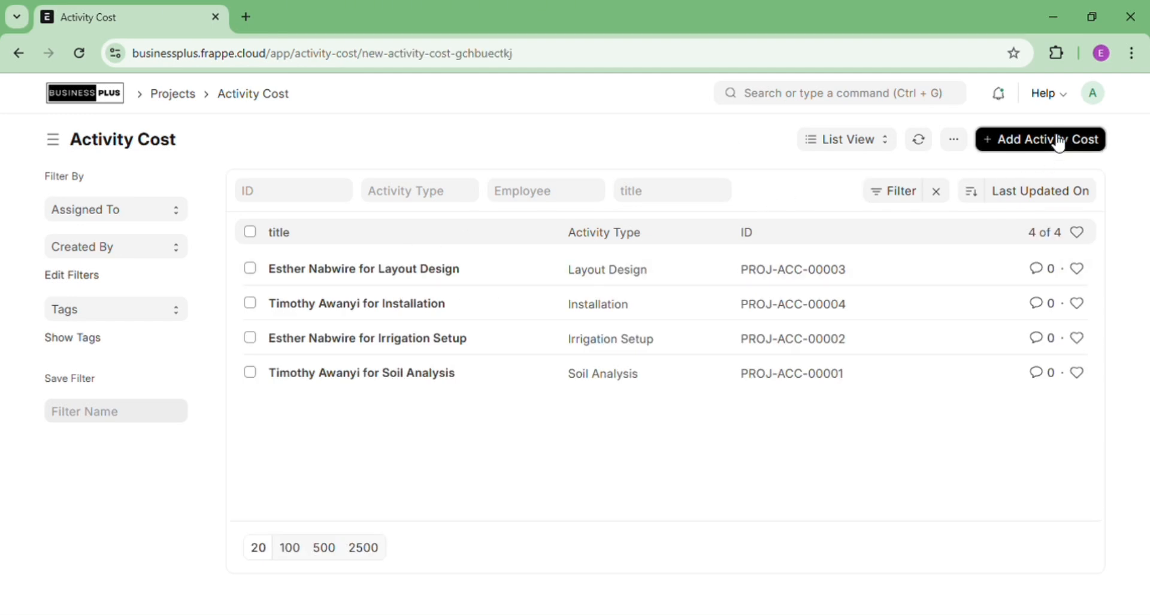
left_click(394, 227)
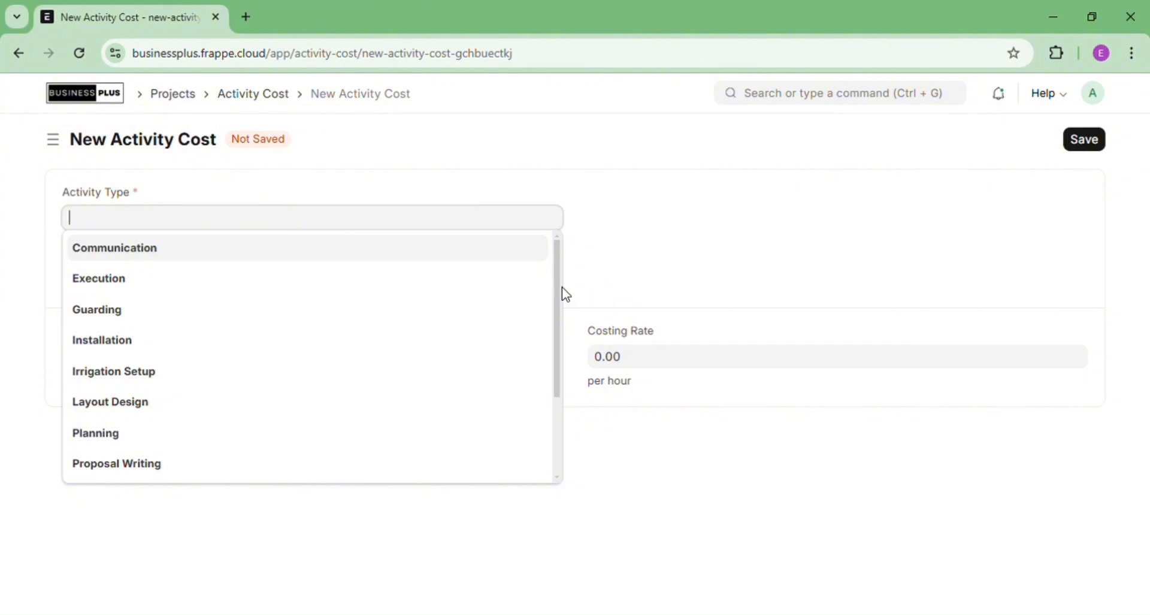
left_click_drag(558, 292, 552, 406)
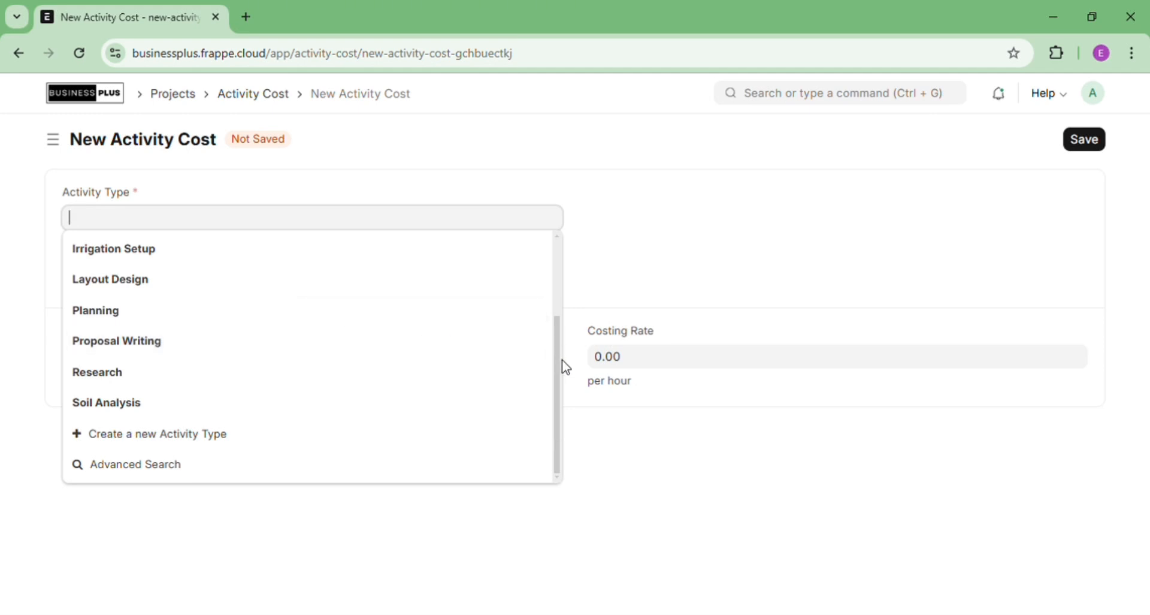
left_click_drag(555, 360, 548, 267)
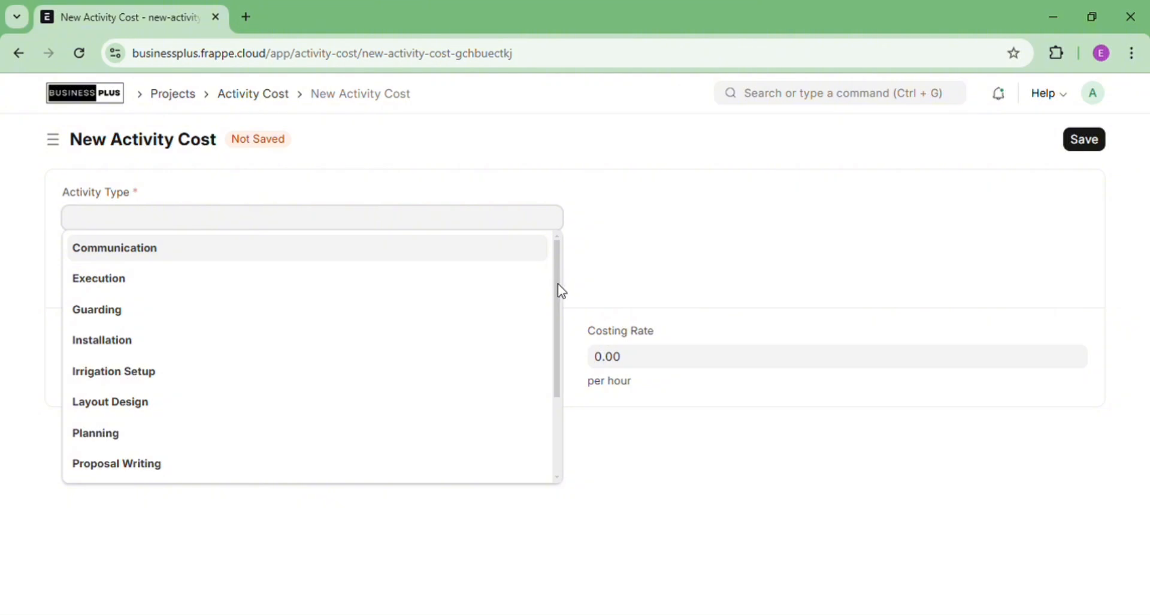
mouse_move(561, 288)
left_mouse_down()
mouse_move(565, 358)
mouse_move(559, 276)
left_mouse_up()
left_click(681, 226)
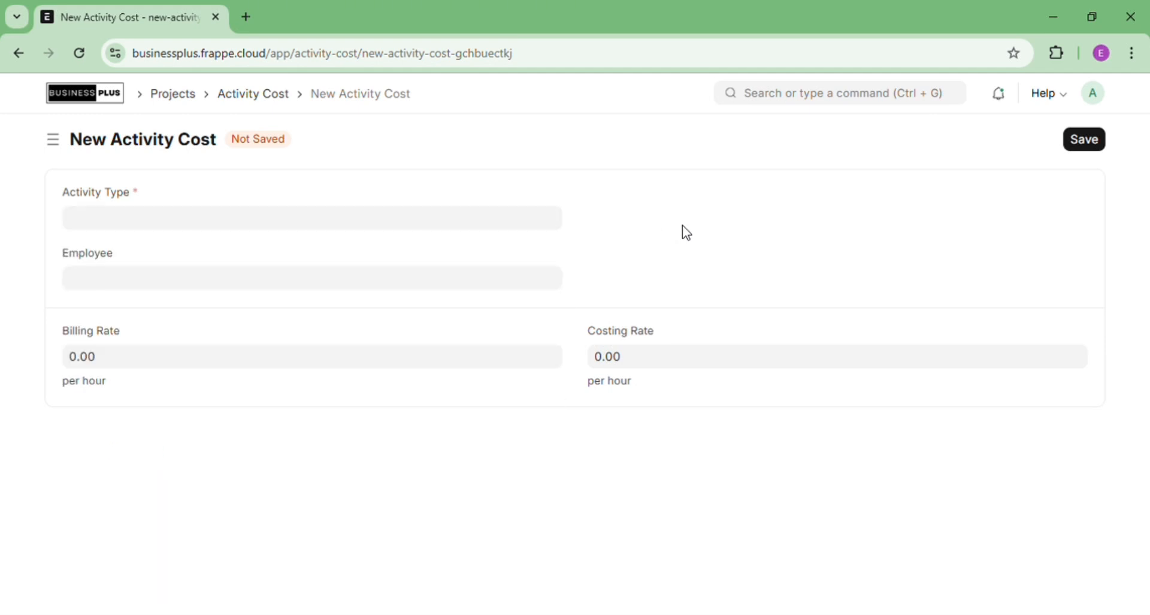
Set the activity type to Structural Assembly and select the employee from the Accounts department.
left_click(331, 221)
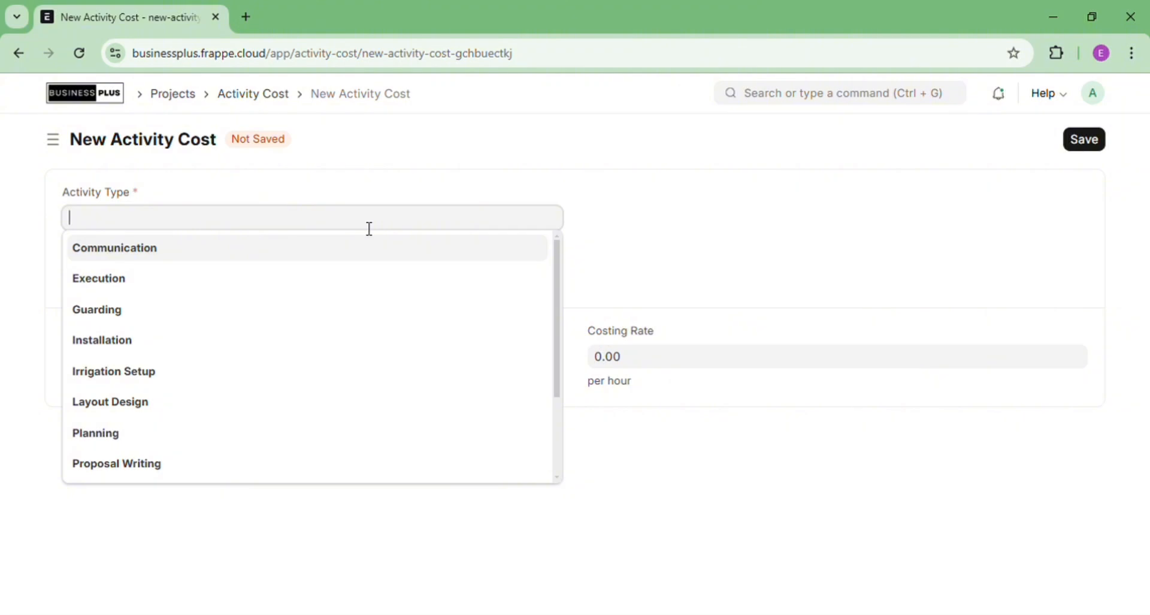
type("St")
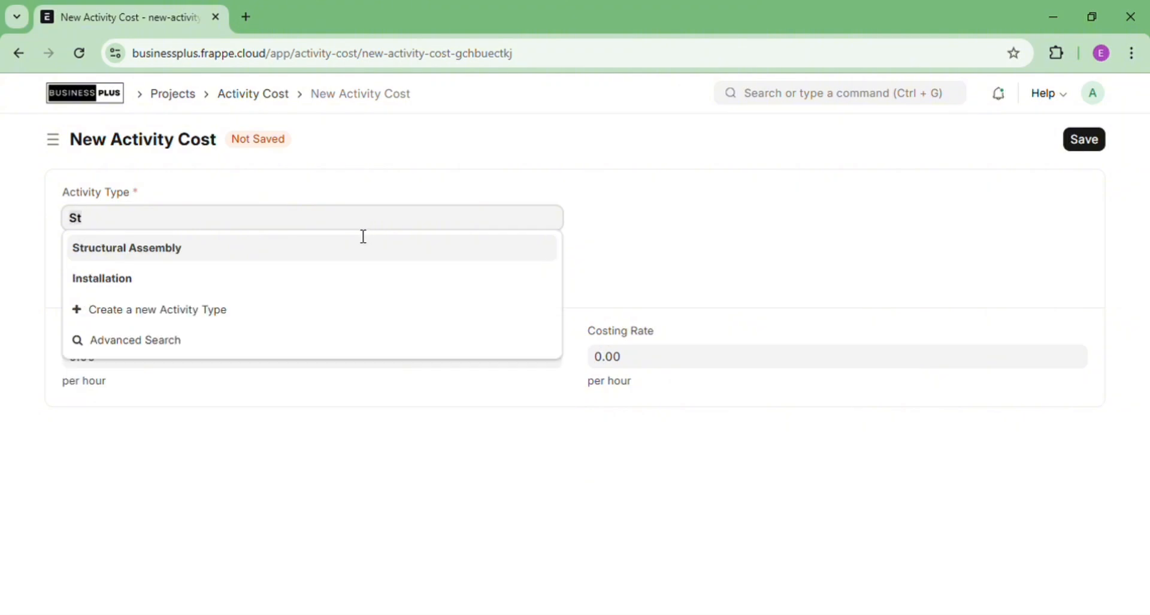
left_click(334, 245)
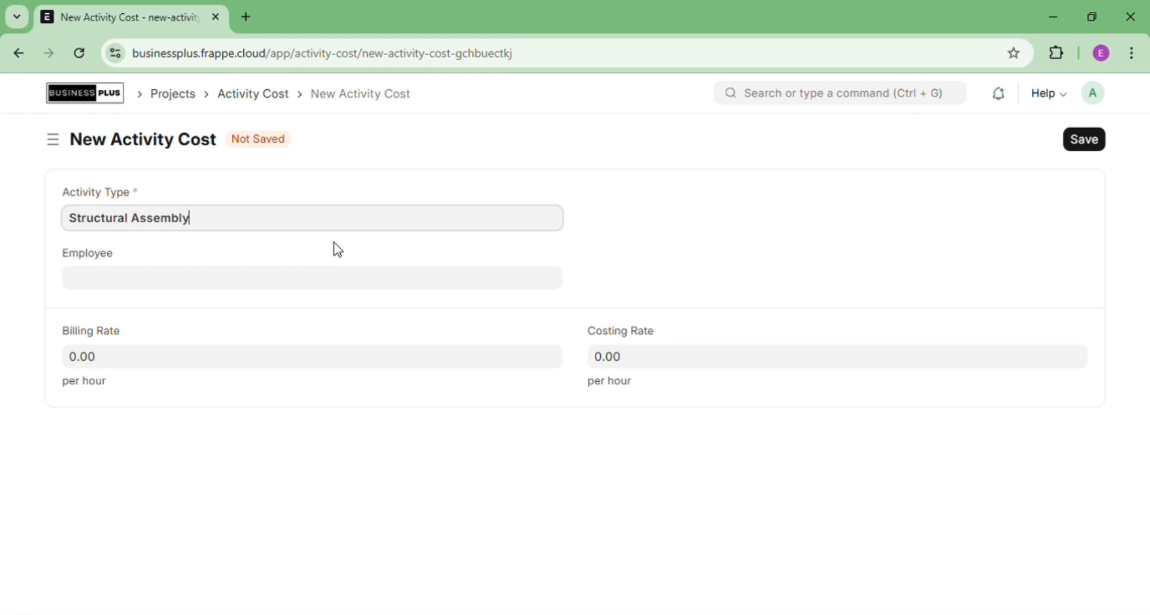
left_click(201, 283)
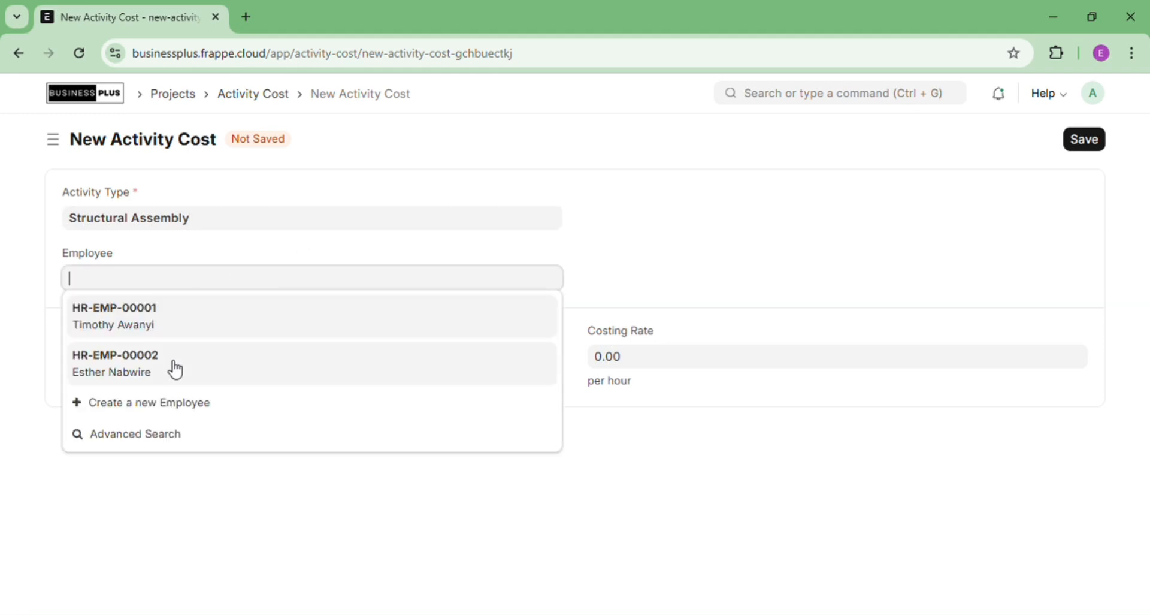
left_click(175, 368)
Enter a billing rate of 900,000 and a costing rate of 30,000 per hour for the Structural Assembly cost.
left_click(162, 368)
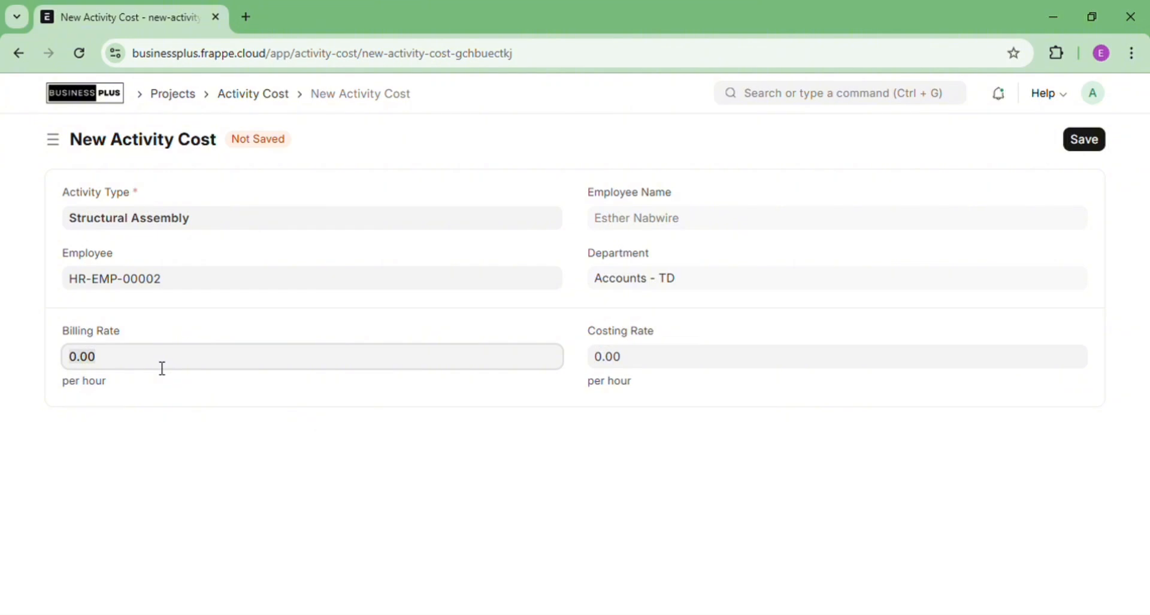
type("900000")
left_click(634, 366)
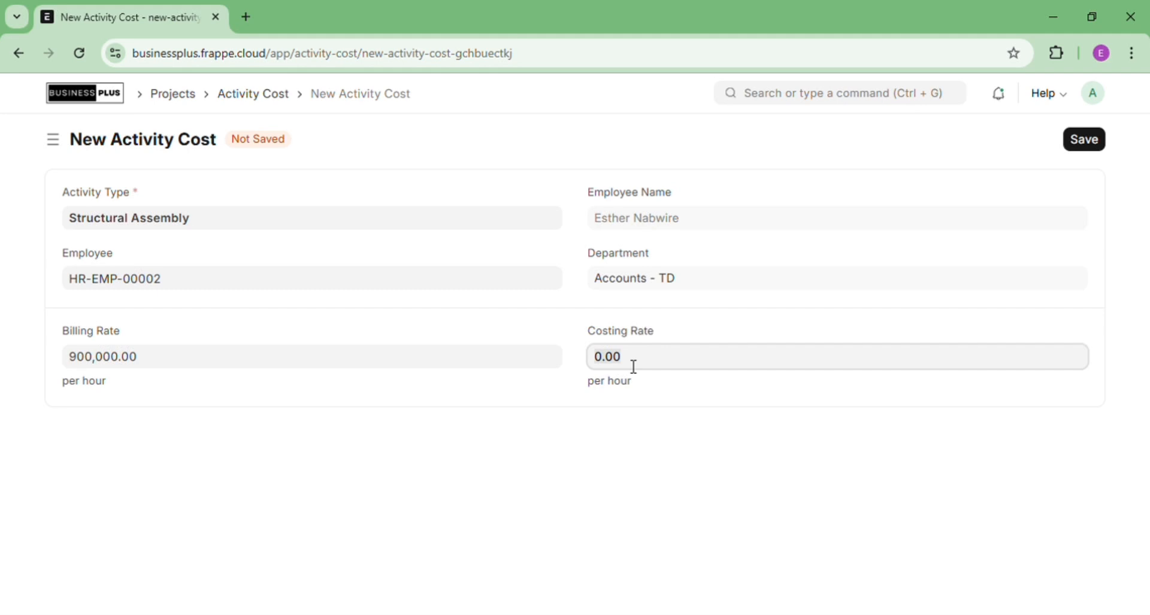
type("30000")
left_click(535, 368)
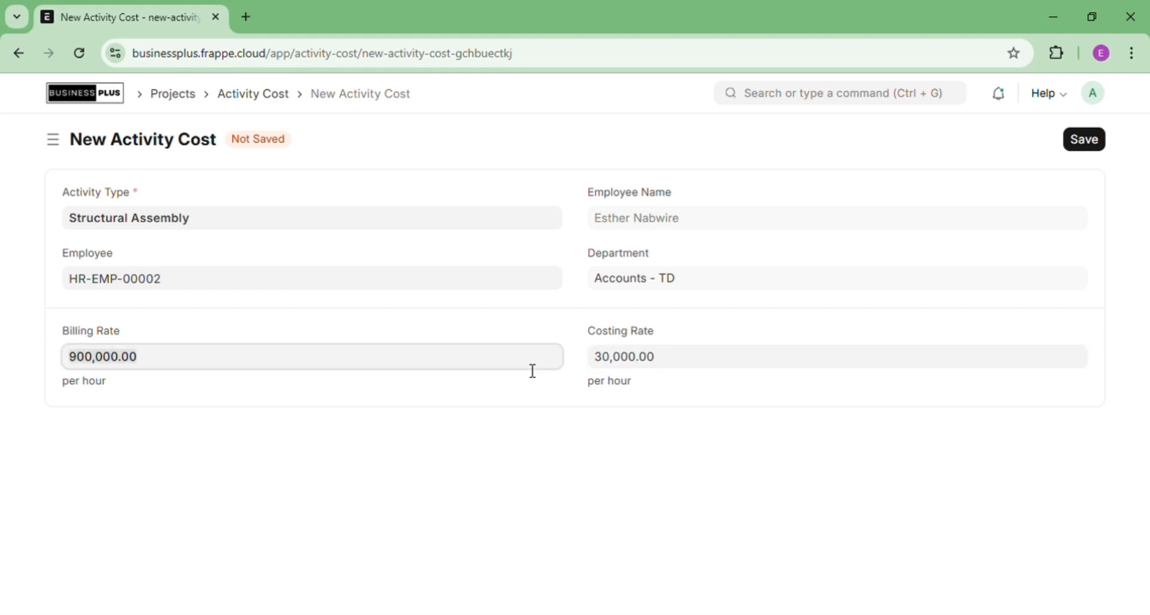
Change the Structural Assembly costing rate to 3,000,000 per hour.
left_click(689, 362)
left_click(690, 361)
key("BackSpace")
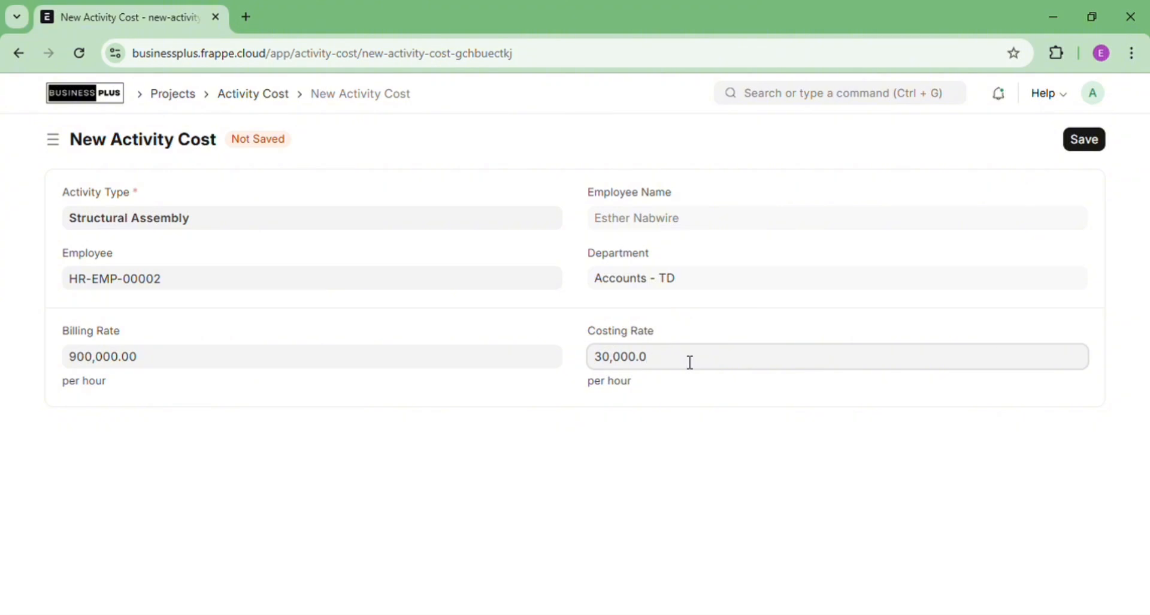
type("3000")
key("BackSpace")
key("BackSpace")
key("BackSpace")
key("BackSpace")
key("BackSpace")
key("BackSpace")
key("BackSpace")
key("BackSpace")
key("BackSpace")
key("BackSpace")
key("BackSpace")
key("BackSpace")
type("3000000")
left_click(539, 366)
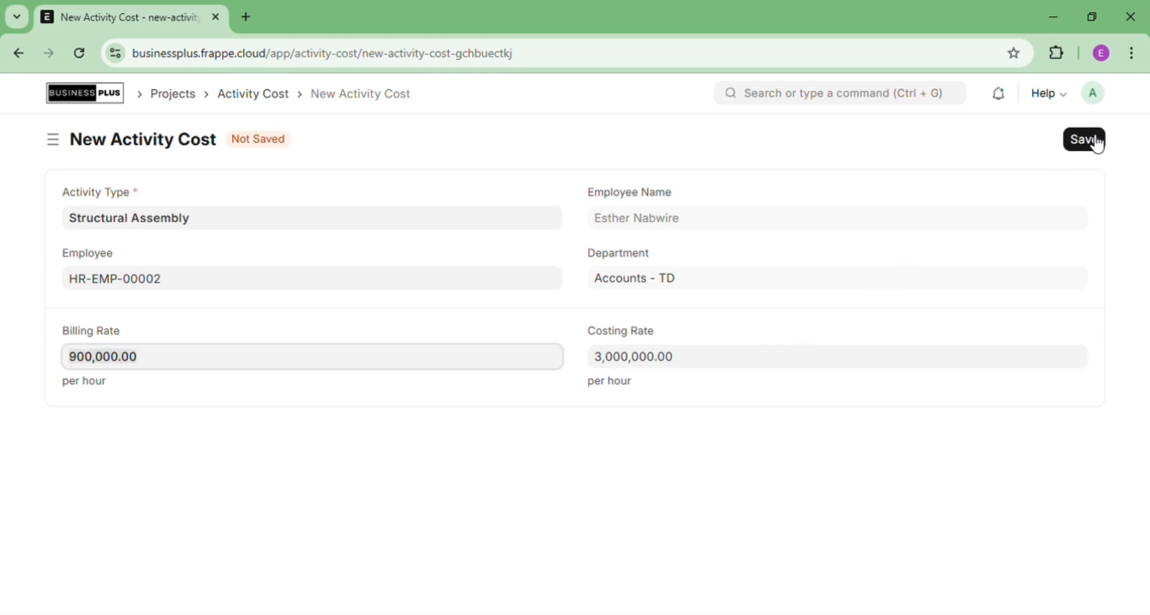
Correct the Structural Assembly costing rate to 300,000 per hour and save the activity cost.
left_click(698, 363)
key("ctrl+a")
key("BackSpace")
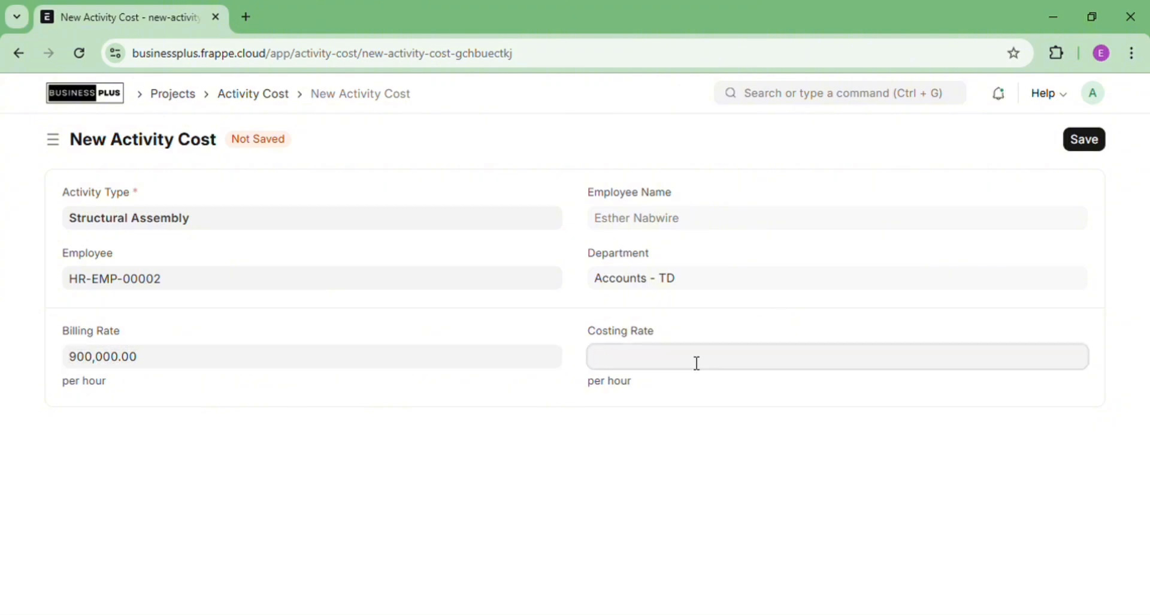
type("300000")
left_click(487, 371)
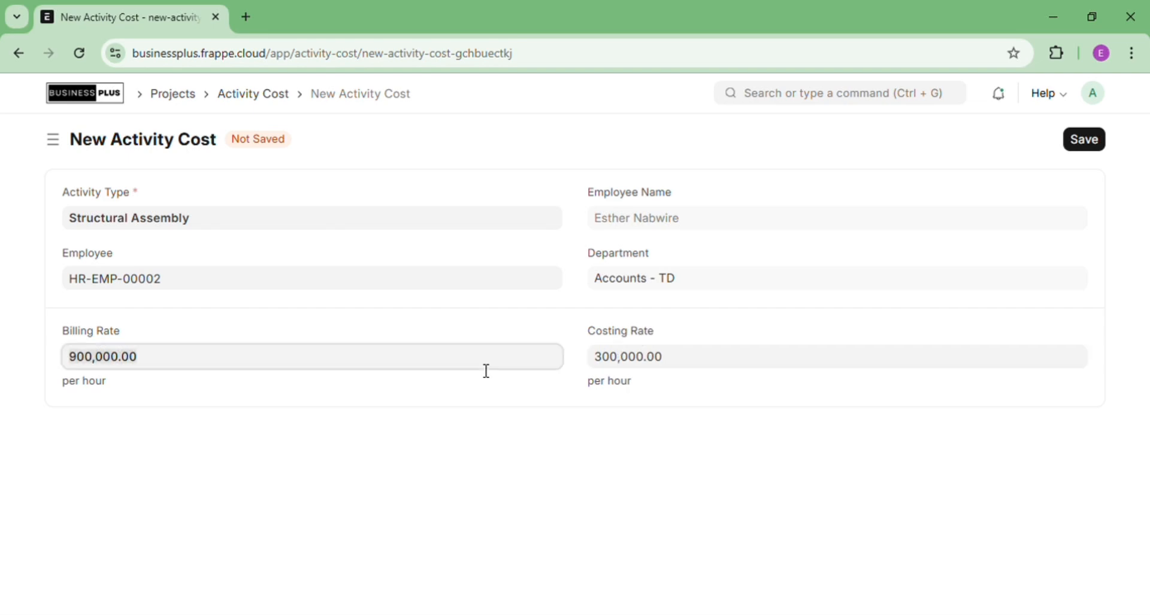
left_click(1102, 141)
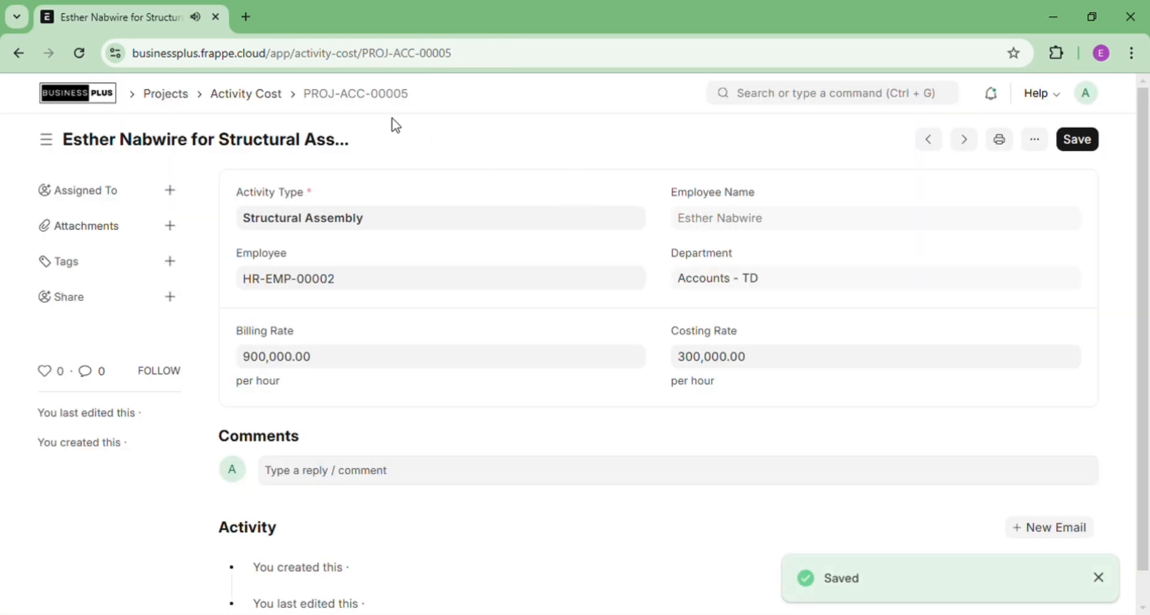
Start another activity cost with the activity type Material Procument and the employee from the Operations department.
left_click(272, 96)
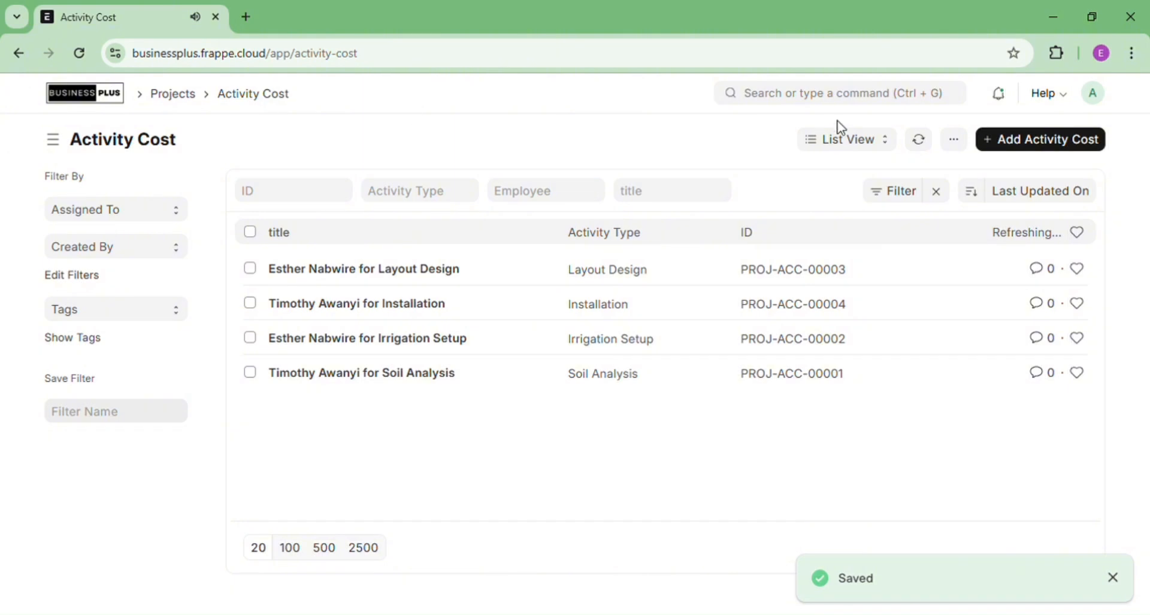
left_click(1037, 142)
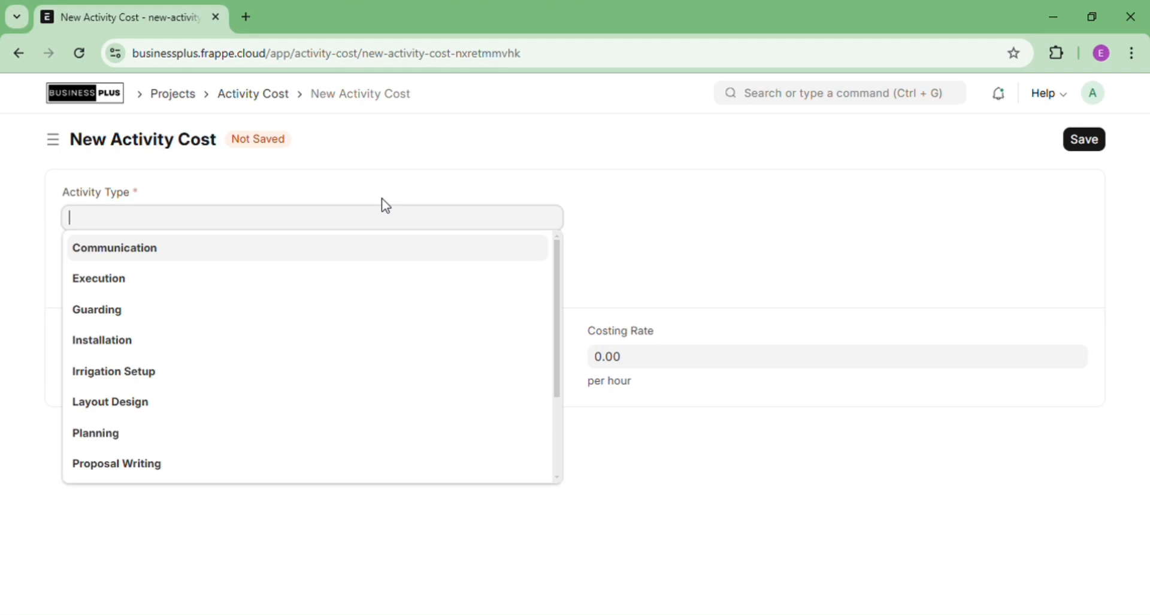
type("ma")
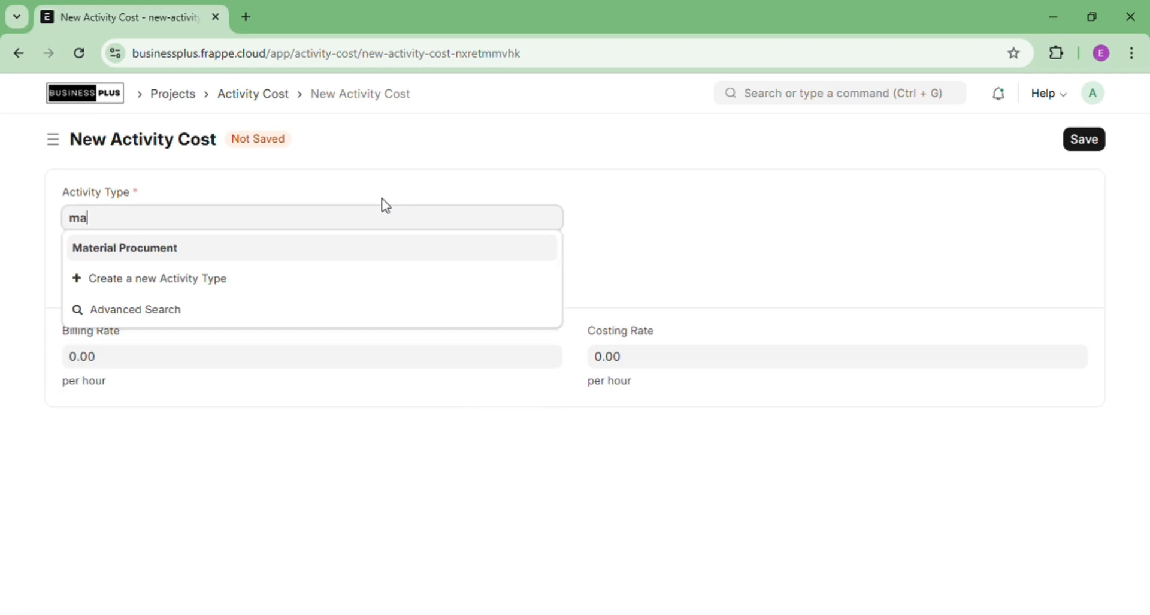
left_click(335, 252)
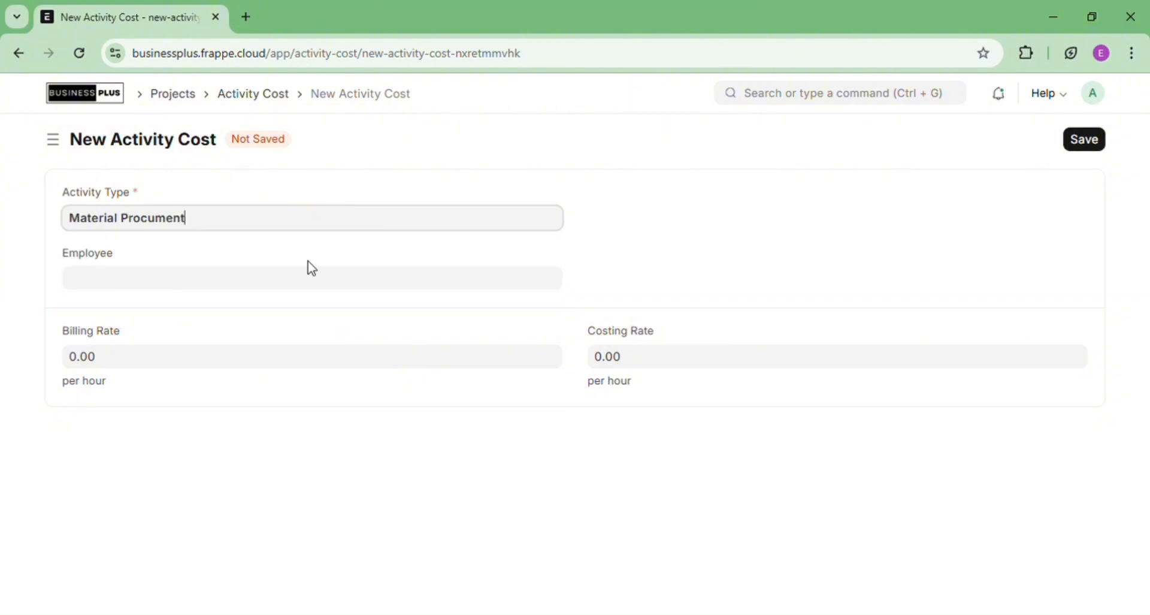
left_click(243, 295)
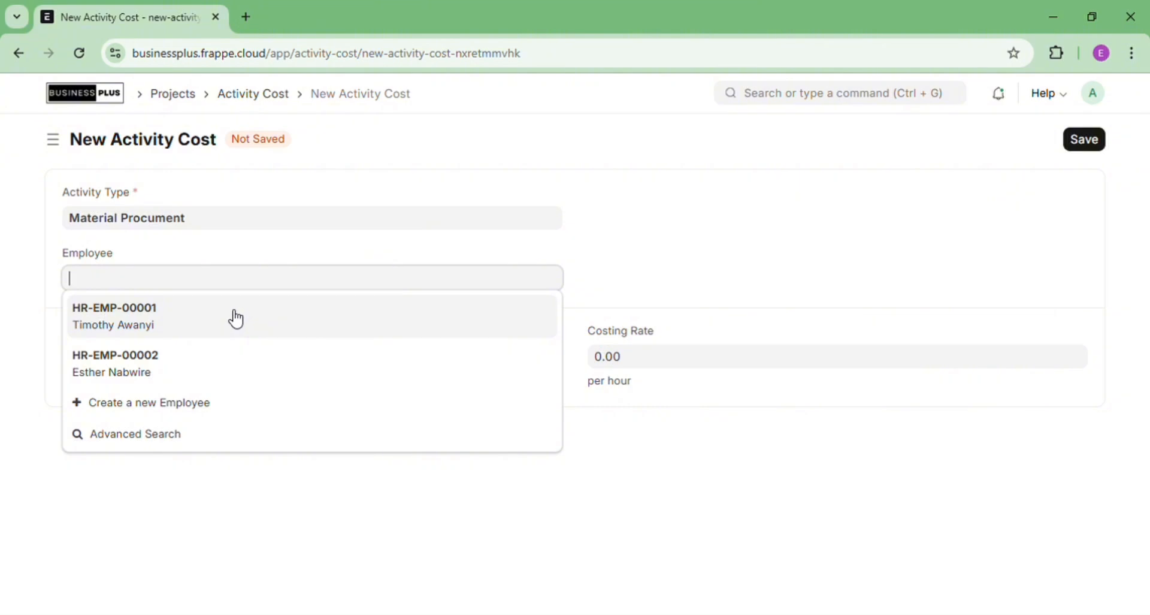
left_click(234, 318)
Set the Material Procument billing rate to 1,000,000 and costing rate to 400,000 per hour, and save the activity cost.
left_click(200, 365)
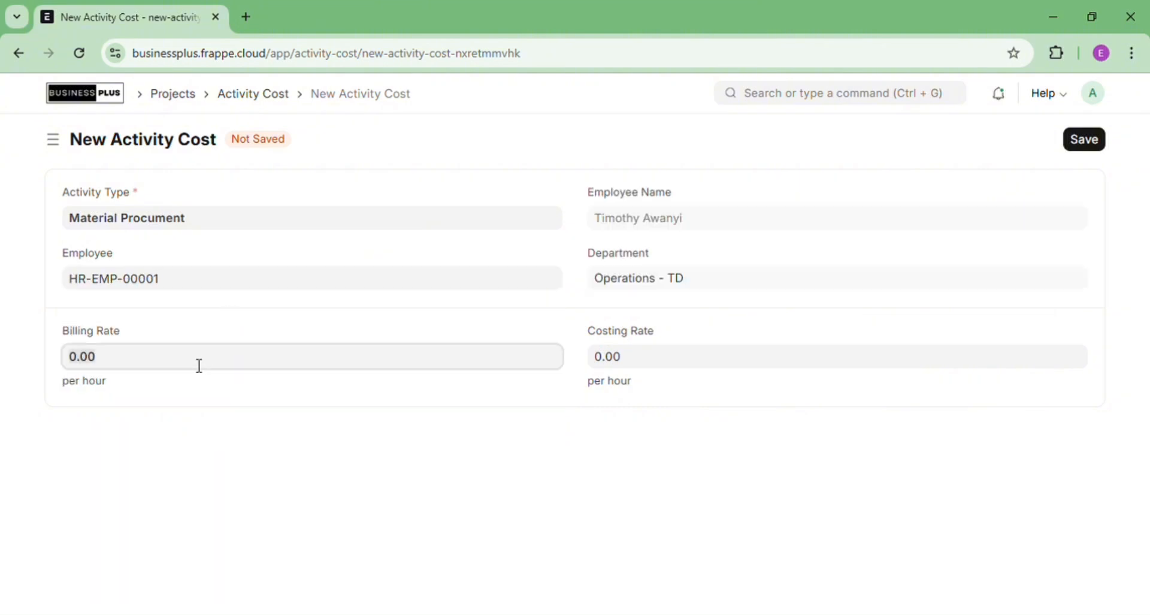
type("1000000")
left_click(647, 365)
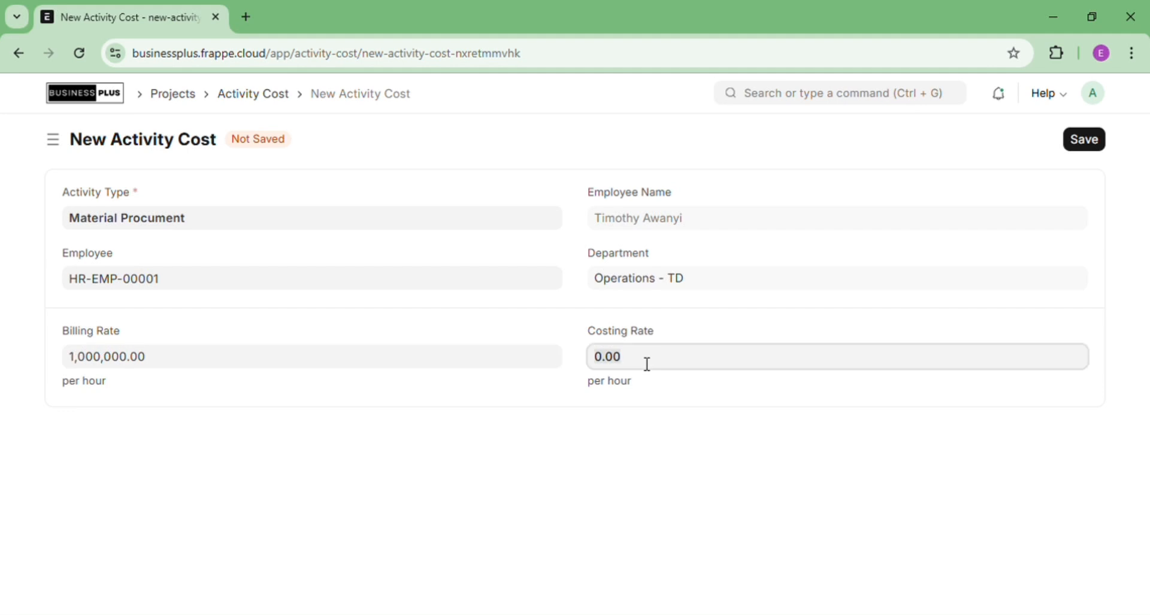
type("400000")
left_click(707, 331)
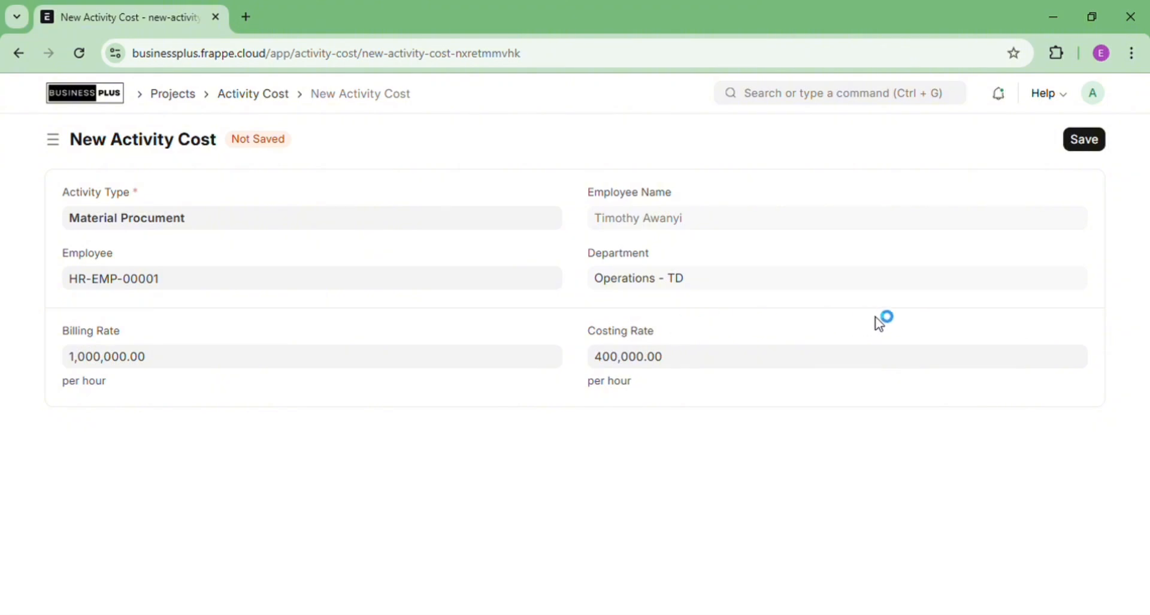
left_click(1094, 145)
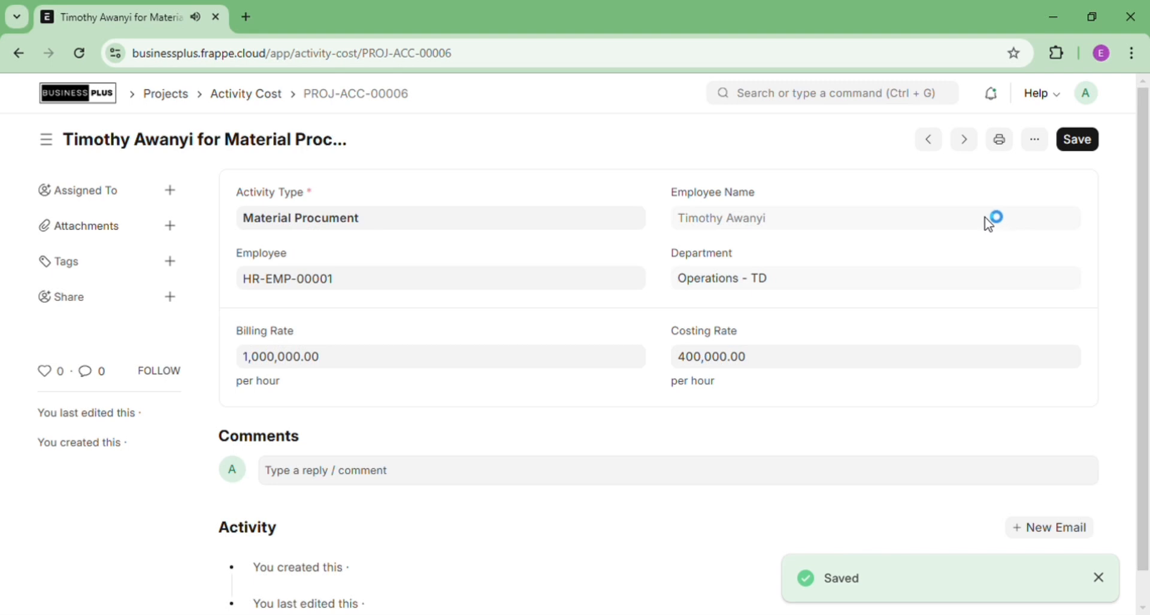
left_click_drag(973, 209, 804, 153)
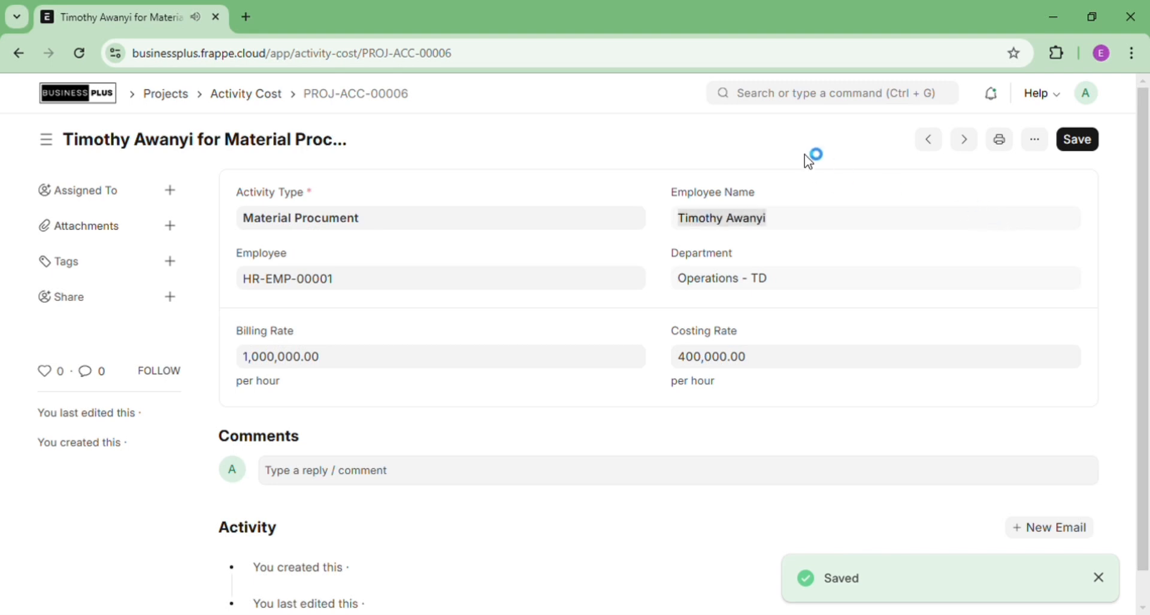
Search for the Timesheet list and start a new timesheet for the company TechWise.
left_click(792, 101)
type("timeshe")
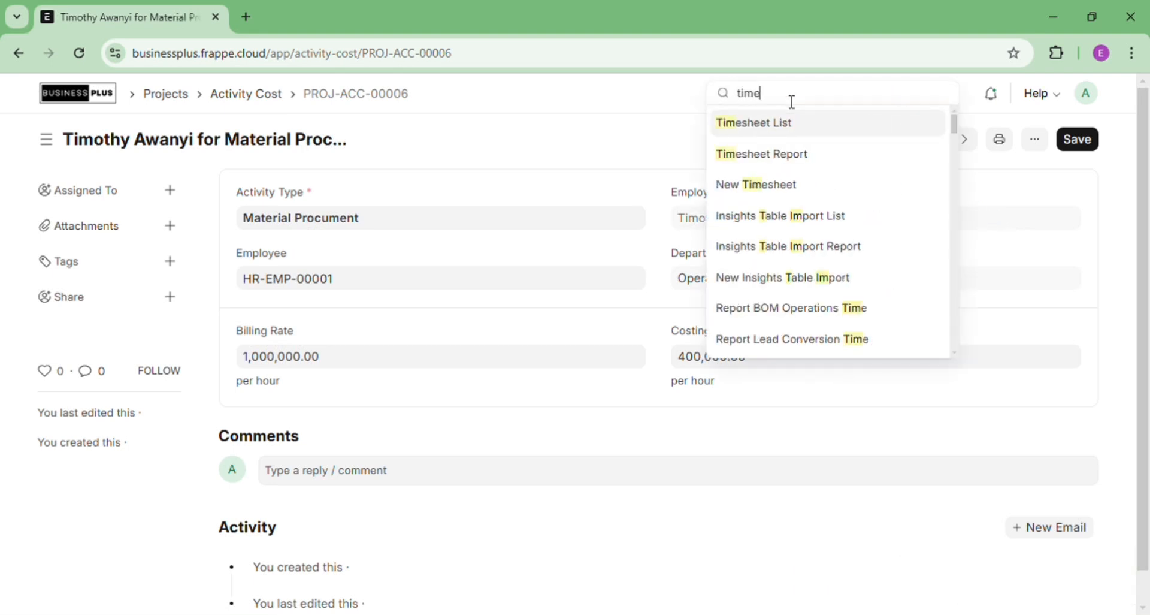
left_click(783, 133)
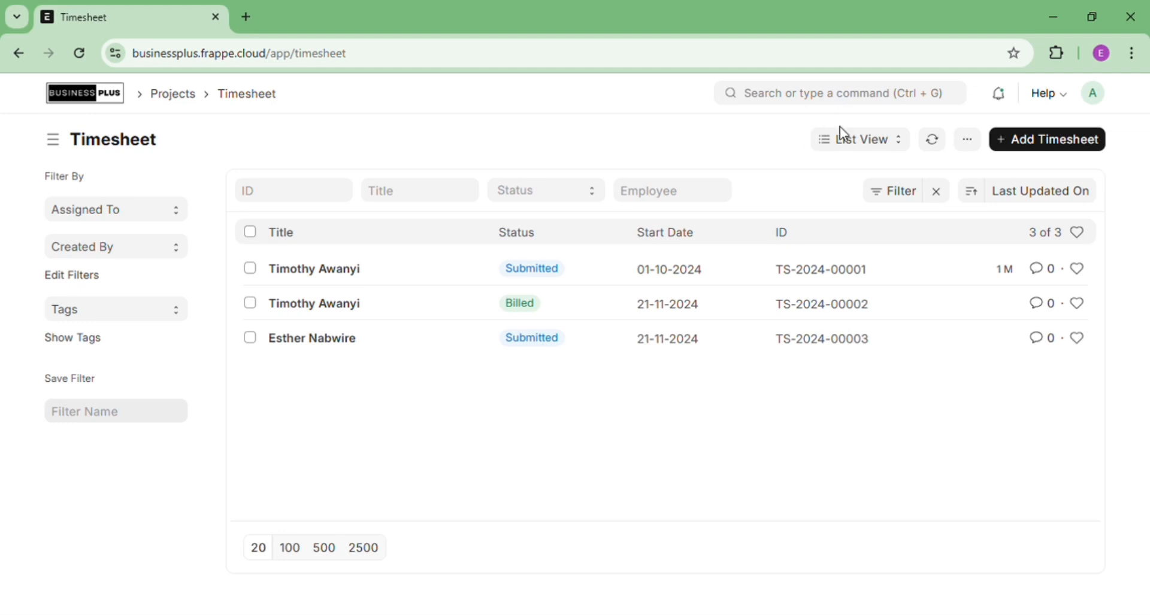
left_click(1056, 141)
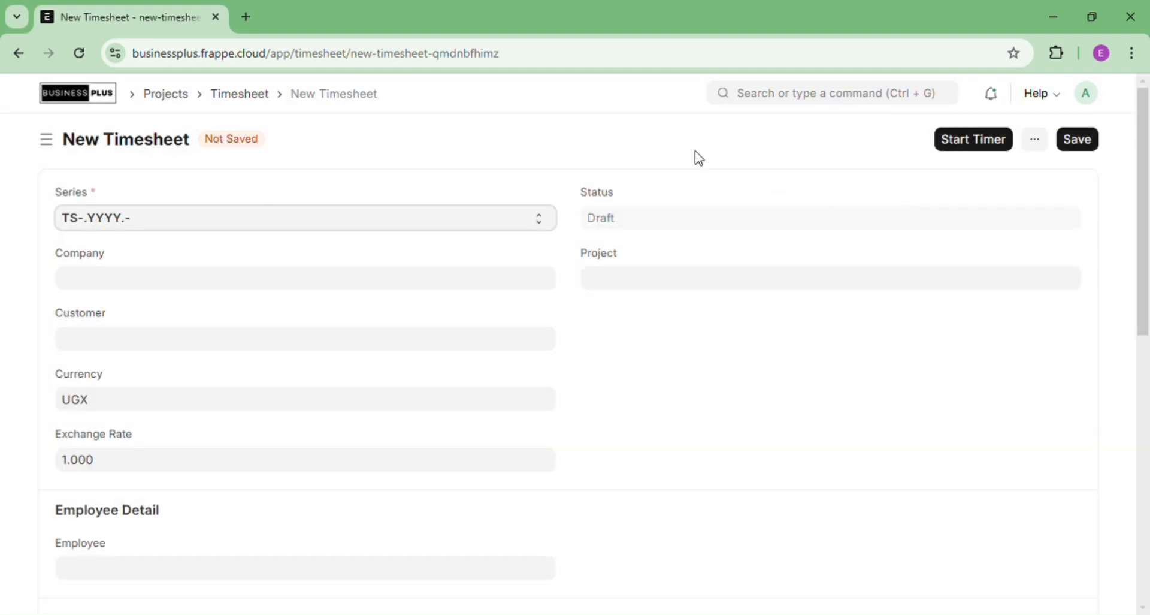
left_click(342, 280)
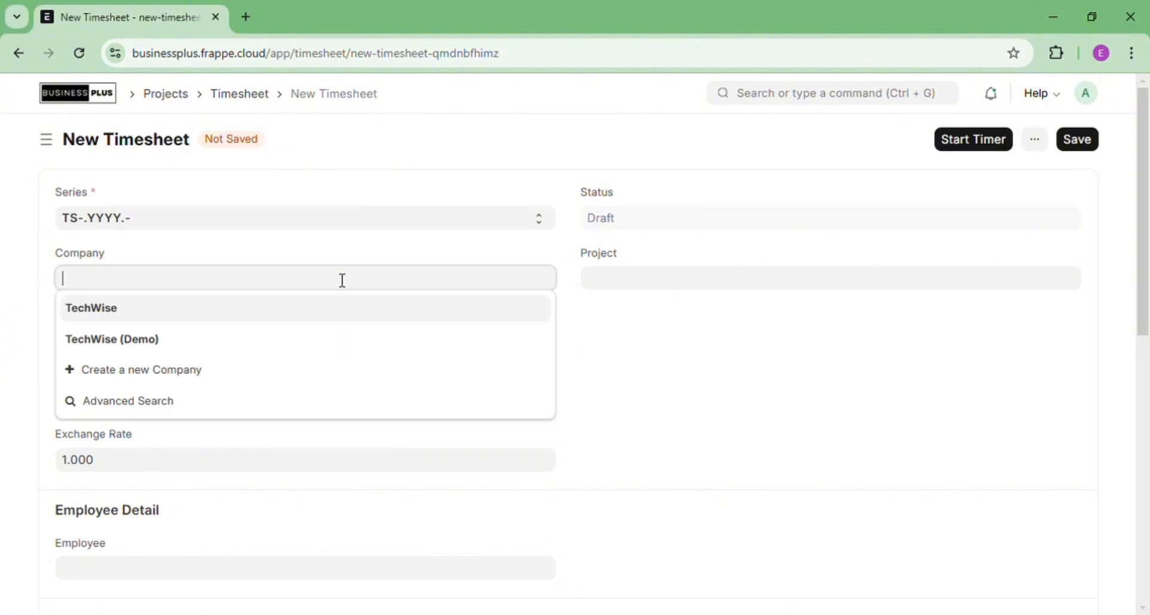
left_click(316, 317)
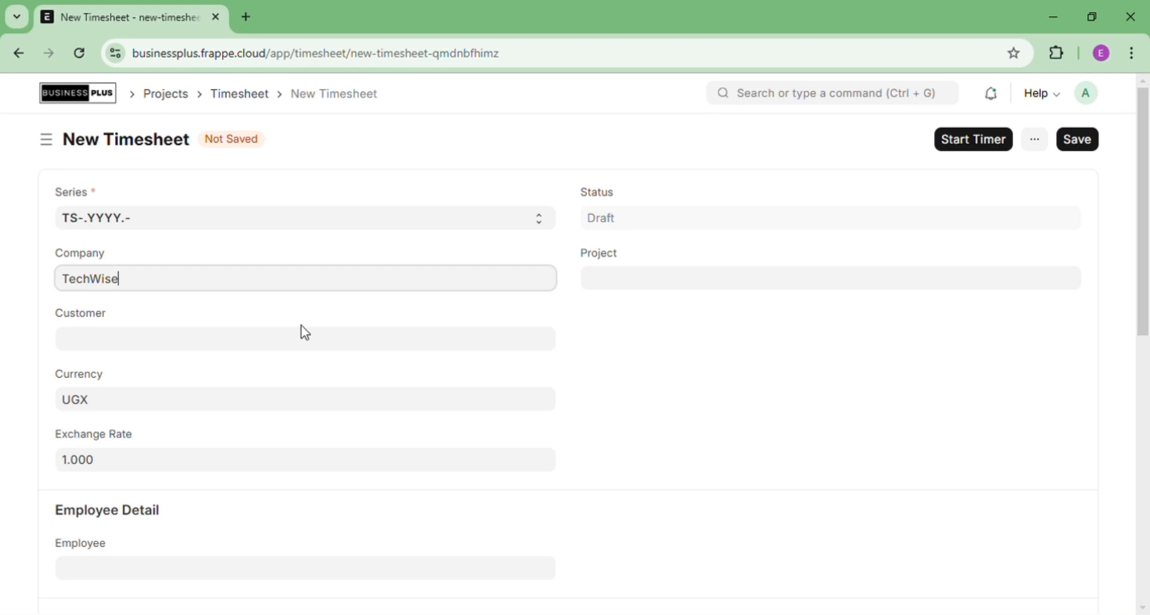
Set the timesheet's customer to Mukono Mixed Ranch and its currency to UGX.
left_click(289, 344)
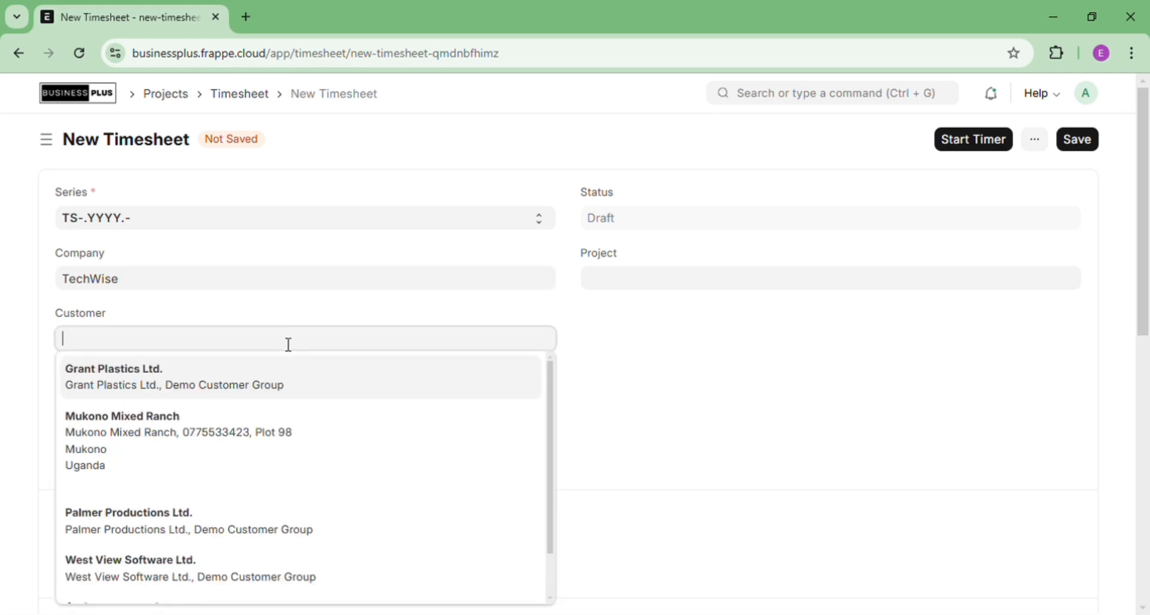
left_click(244, 438)
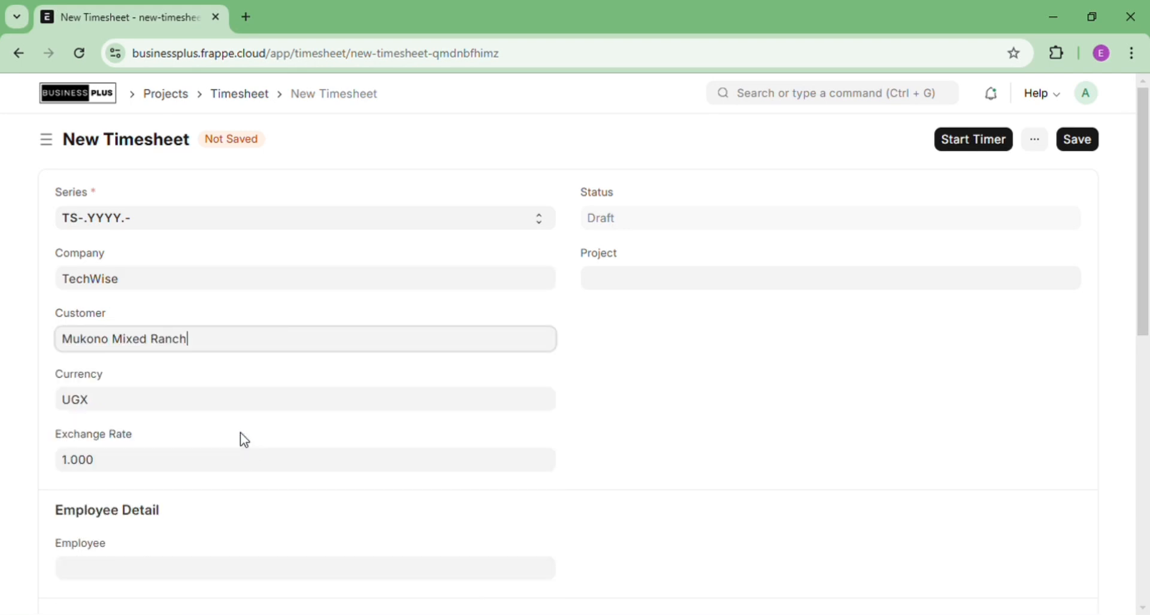
left_click(200, 397)
type("ugs")
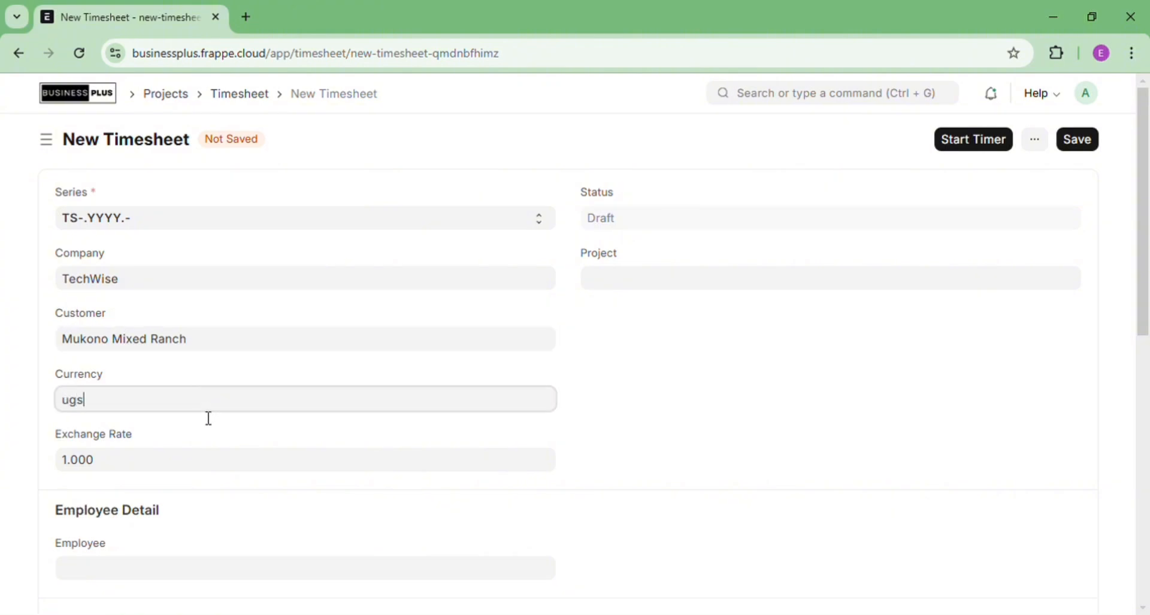
key("BackSpace")
type("x")
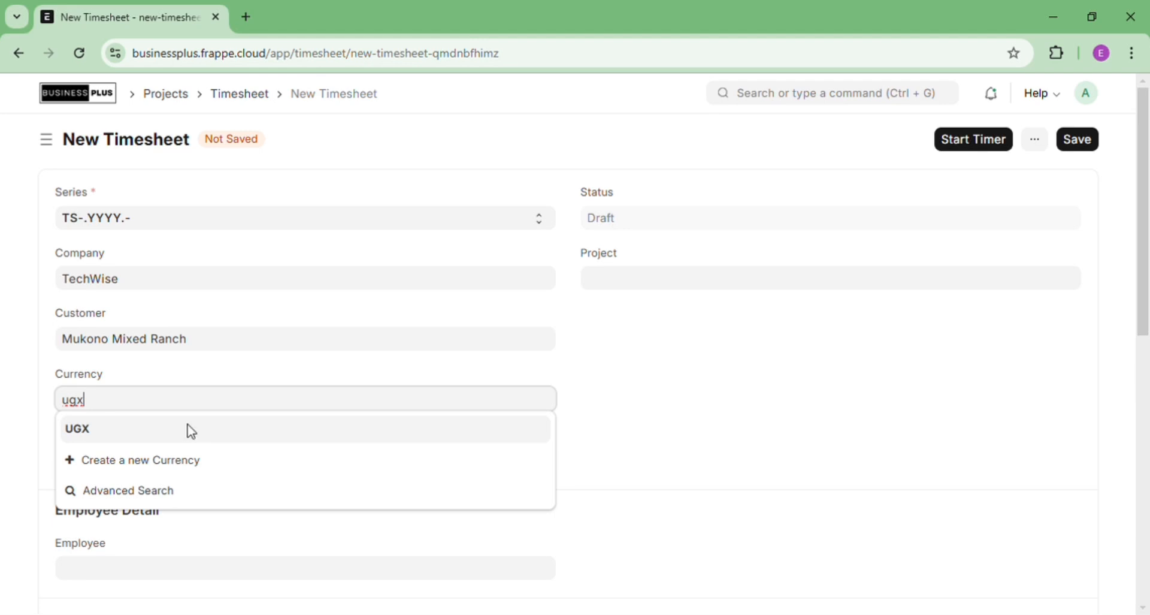
left_click(189, 429)
left_click(188, 420)
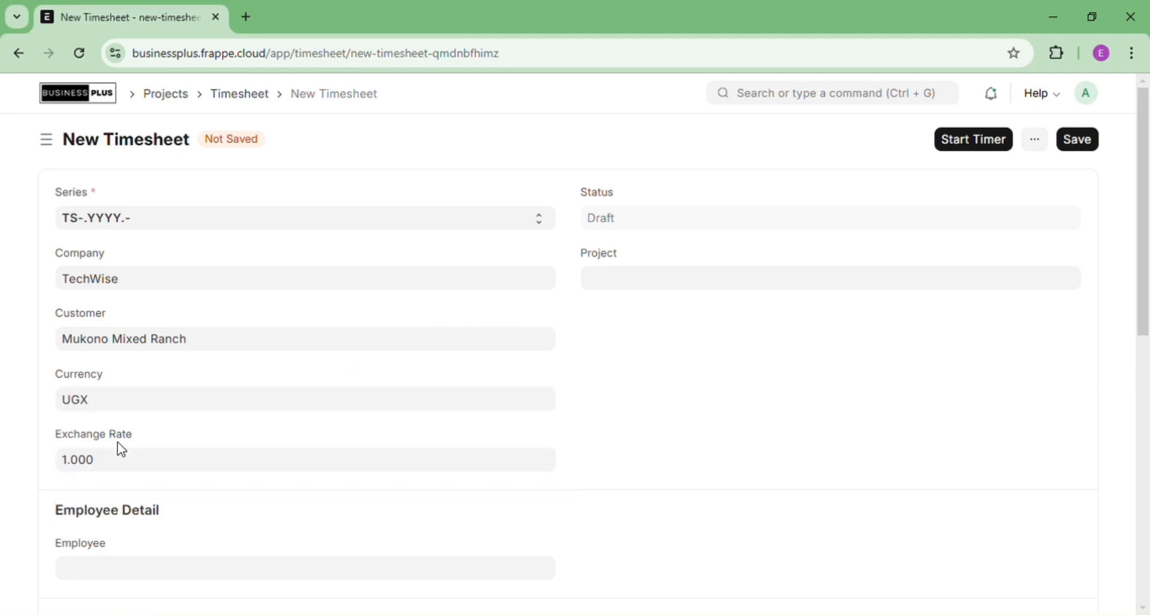
Link the timesheet to project PROJ-0008, Greenhouse Construction-2 Acres.
left_click(656, 283)
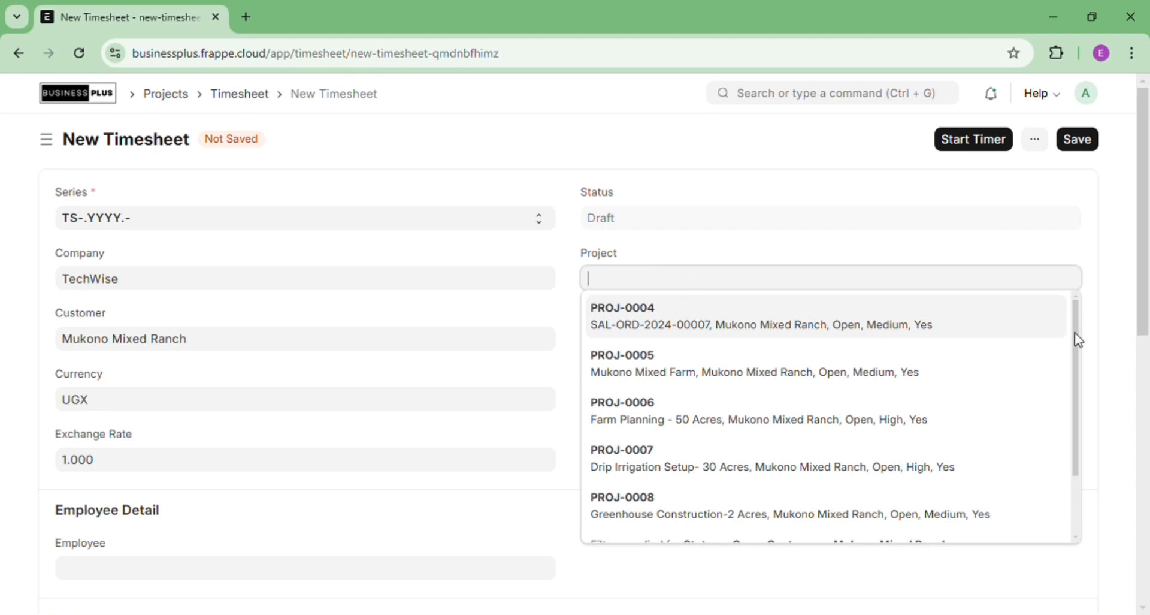
left_click_drag(1076, 336, 1083, 412)
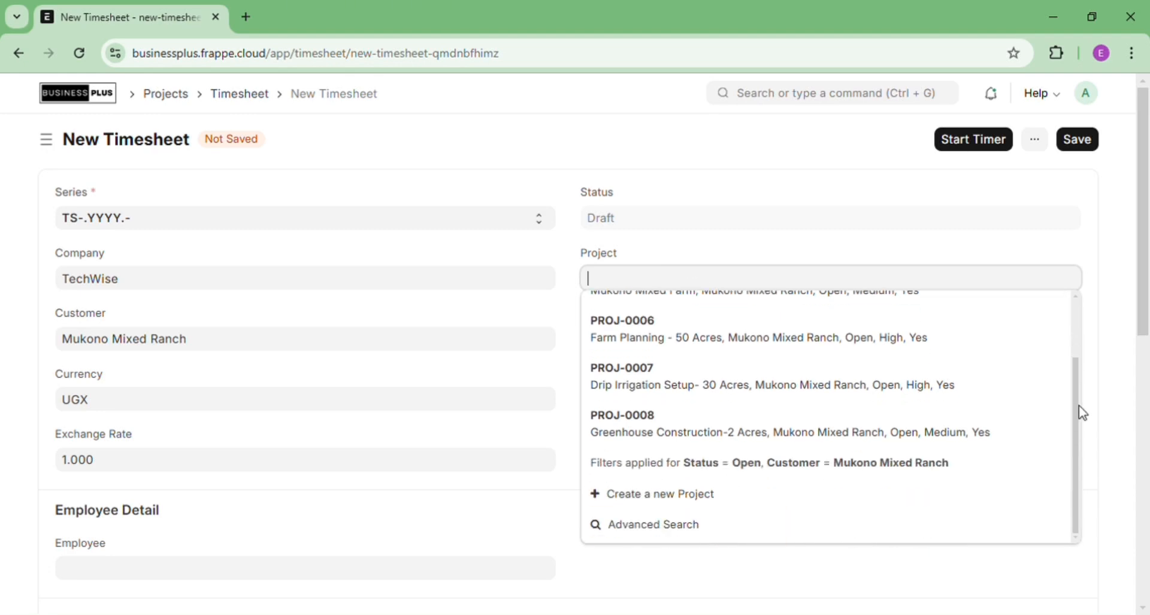
left_click(935, 435)
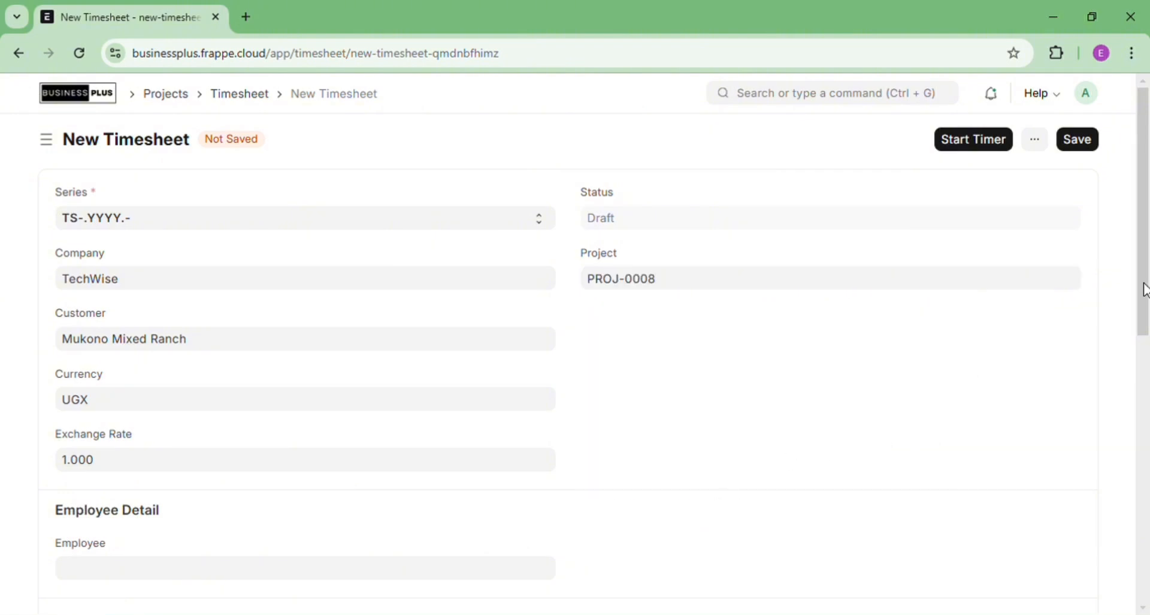
Choose the employee from the Accounts department and set the first time row's activity type to Structural Assembly.
left_click_drag(1144, 290, 1142, 404)
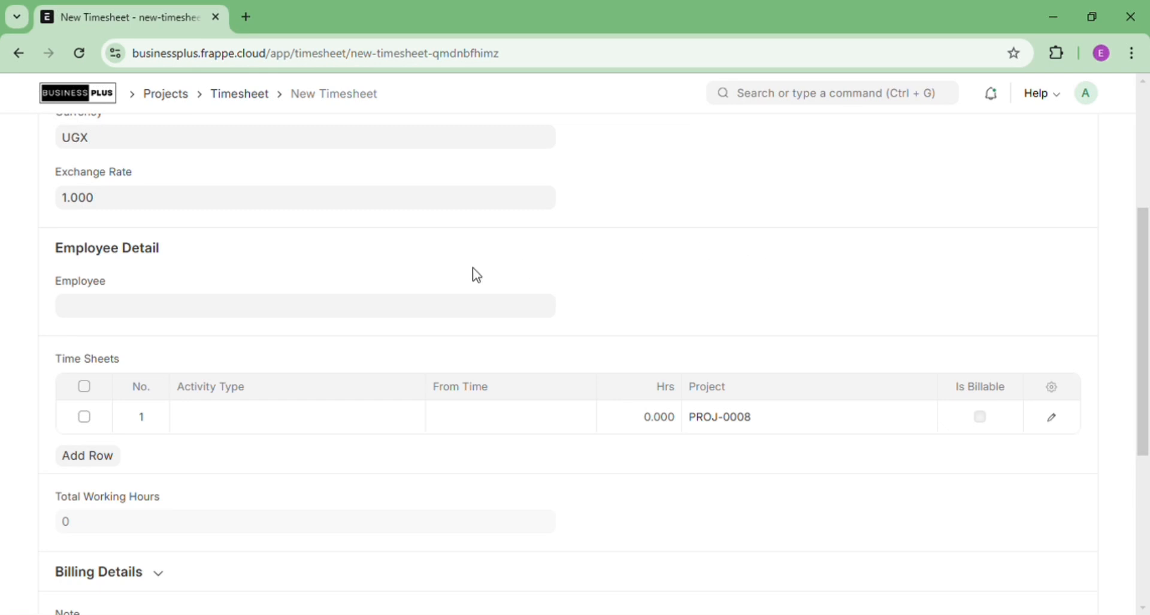
left_click(485, 309)
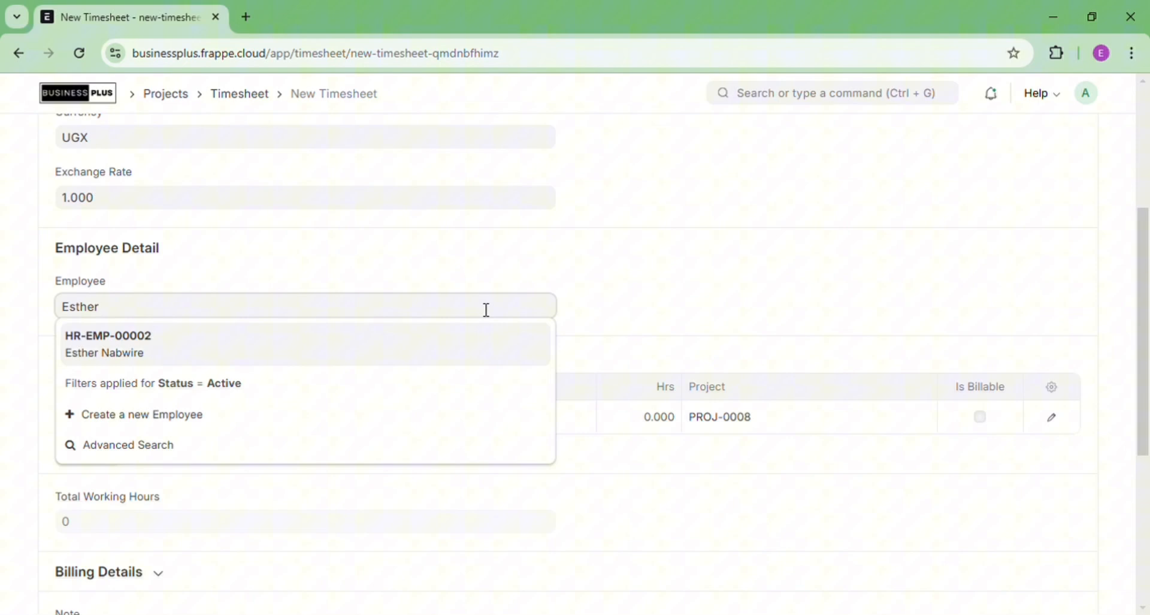
left_click(412, 351)
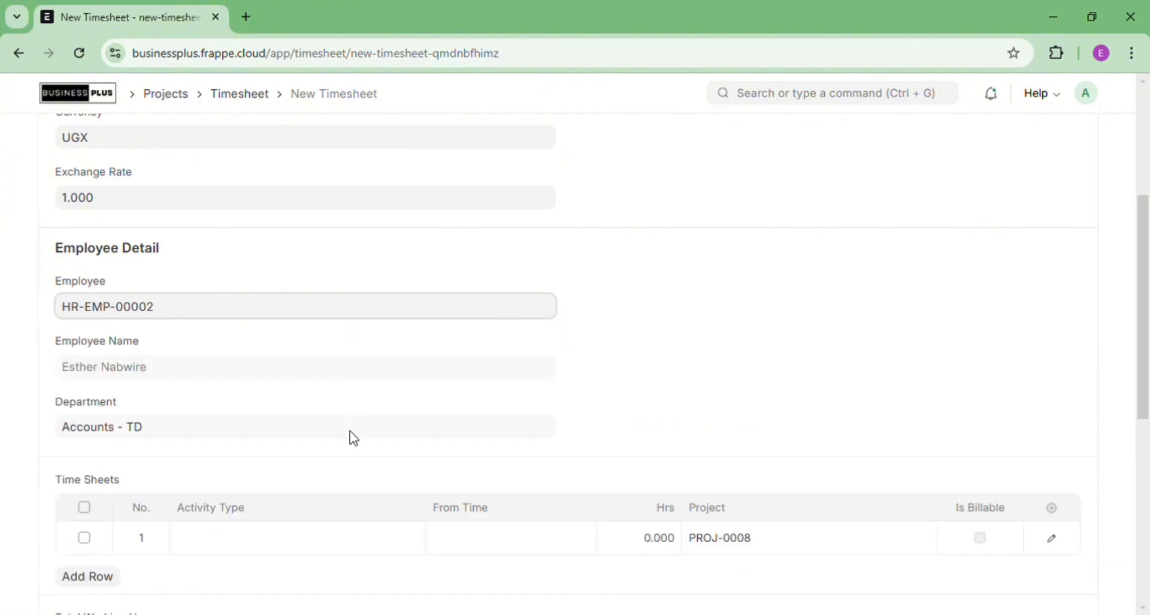
left_click(304, 537)
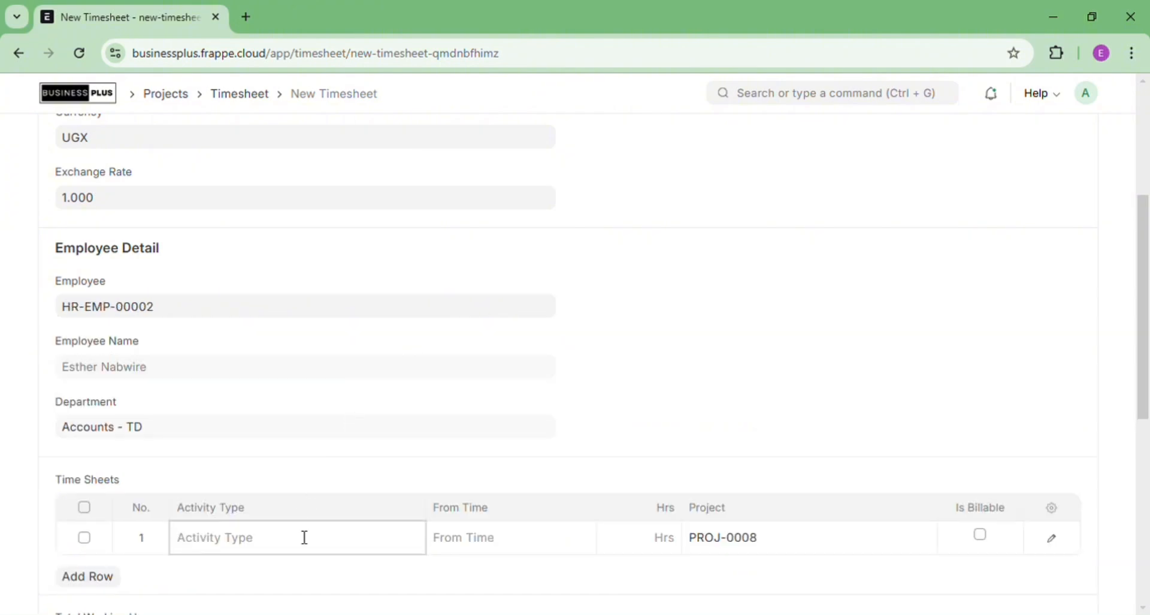
type("stru")
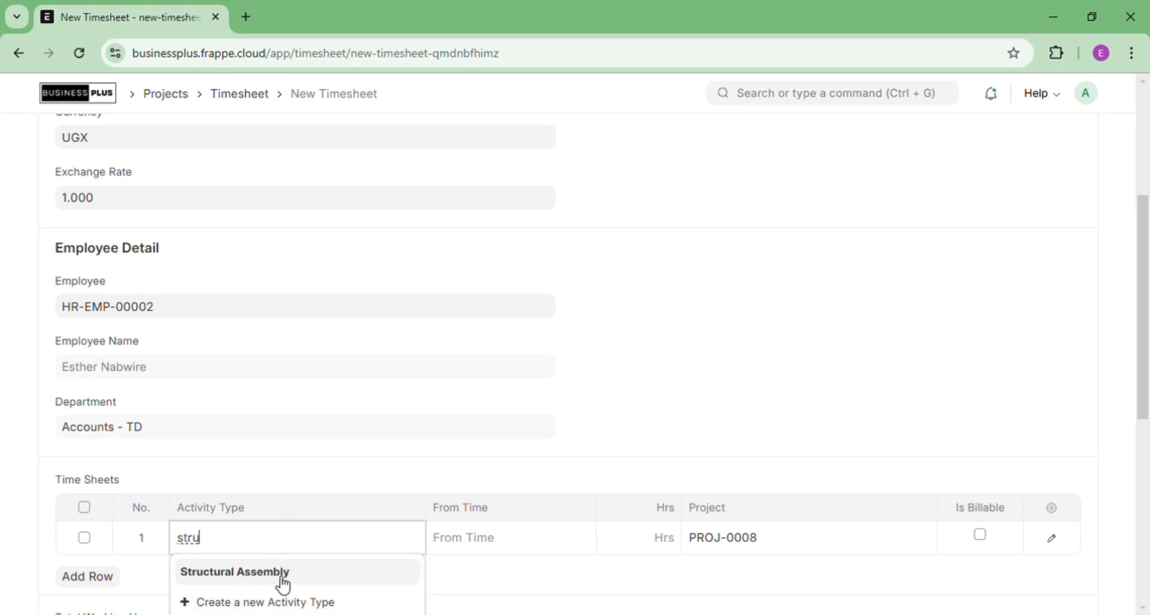
left_click(283, 574)
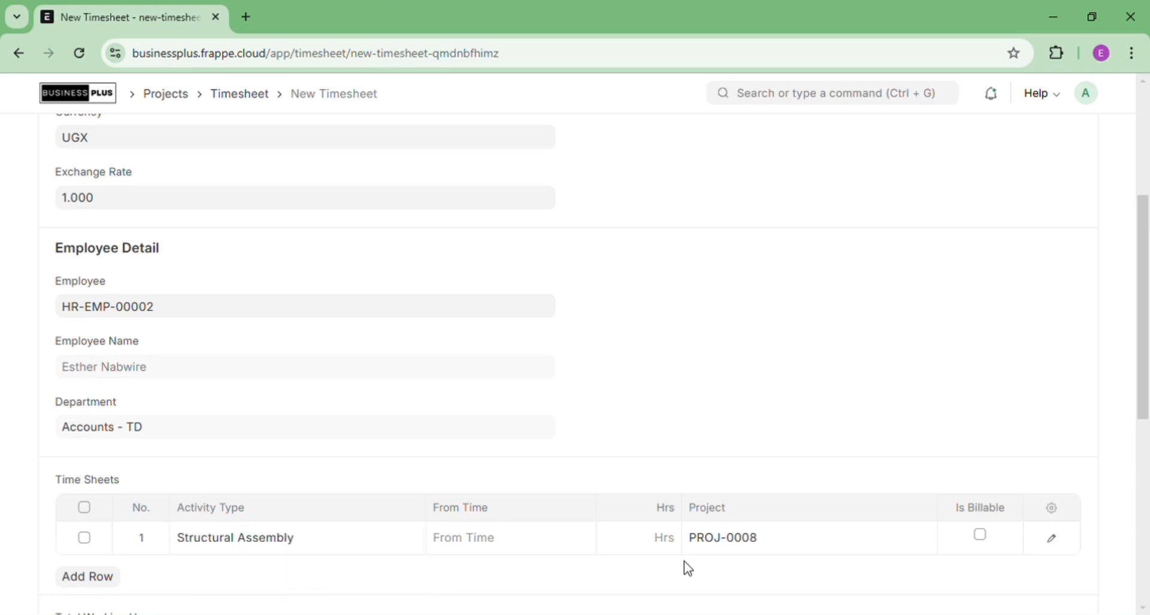
left_click(1060, 544)
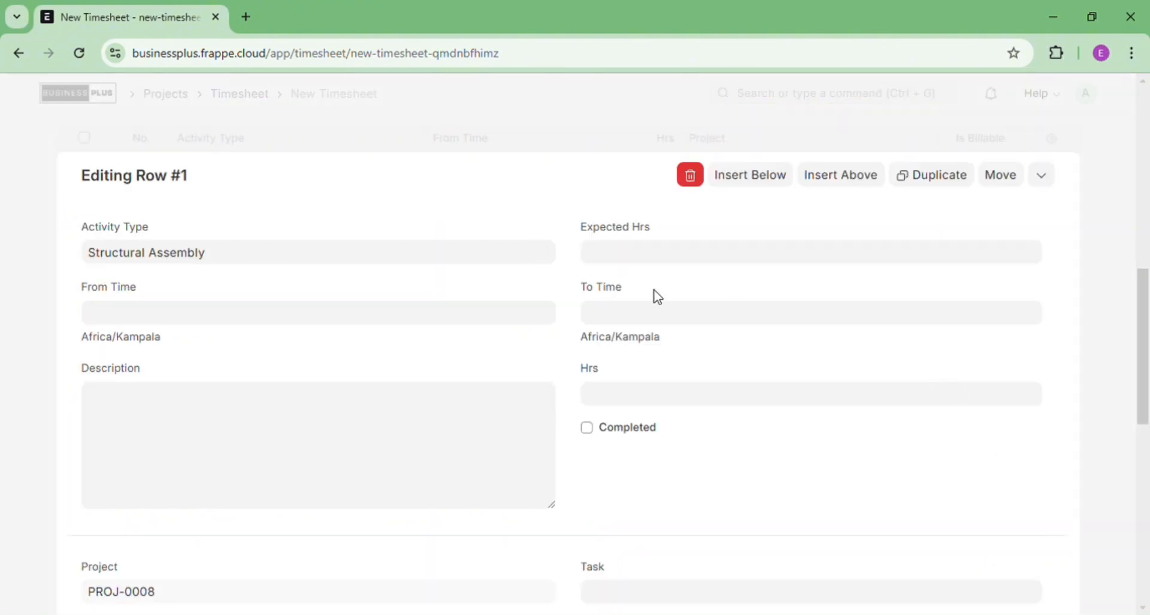
left_click(477, 314)
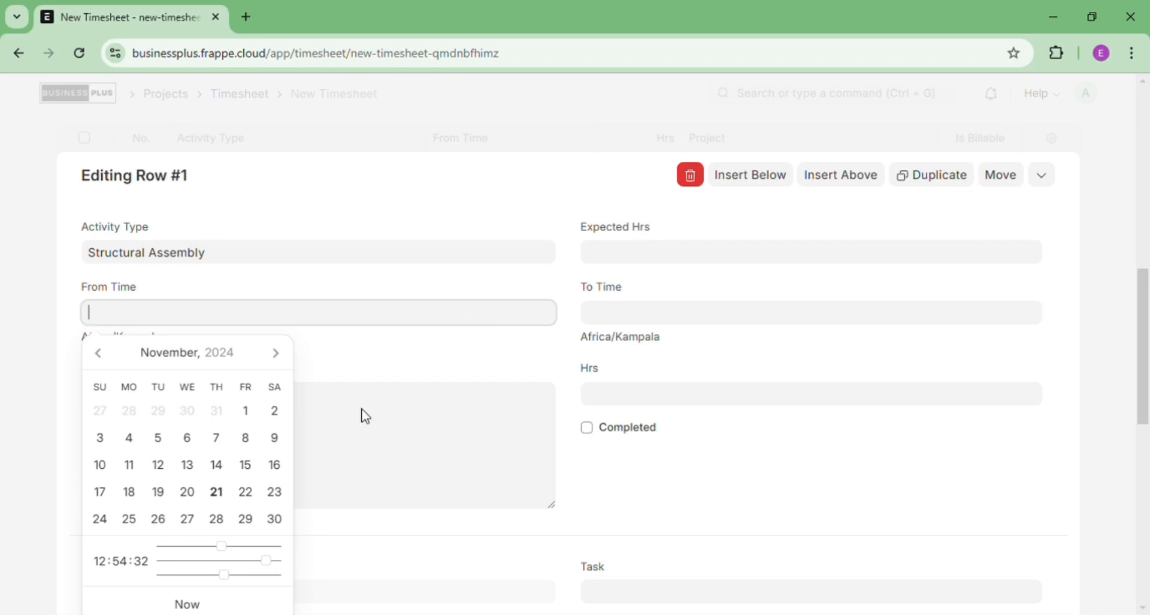
left_click(207, 605)
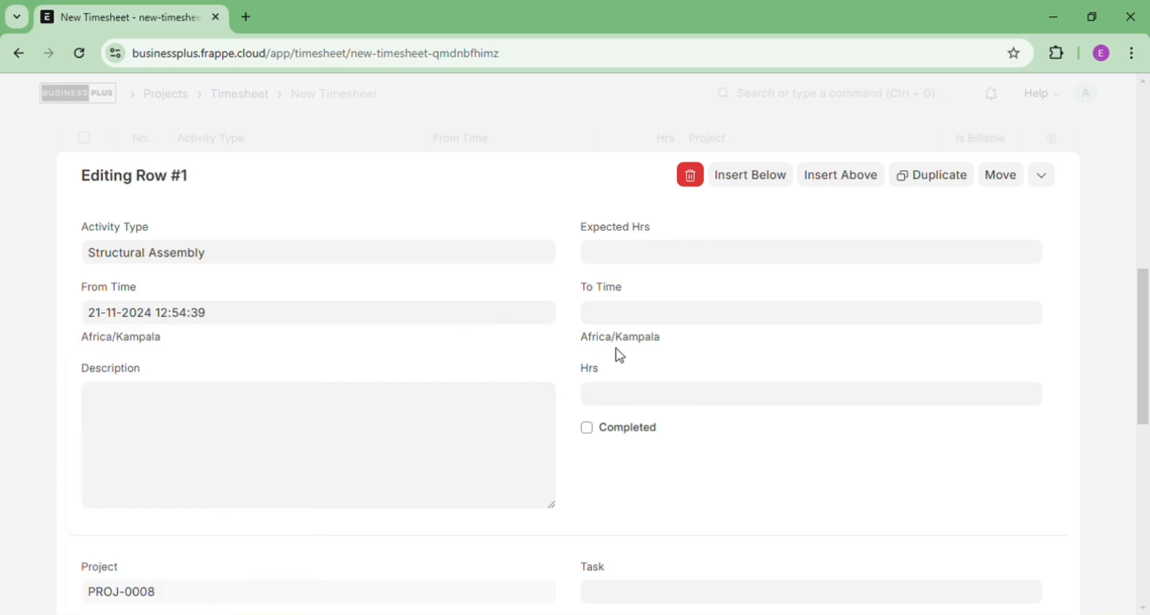
left_click(667, 322)
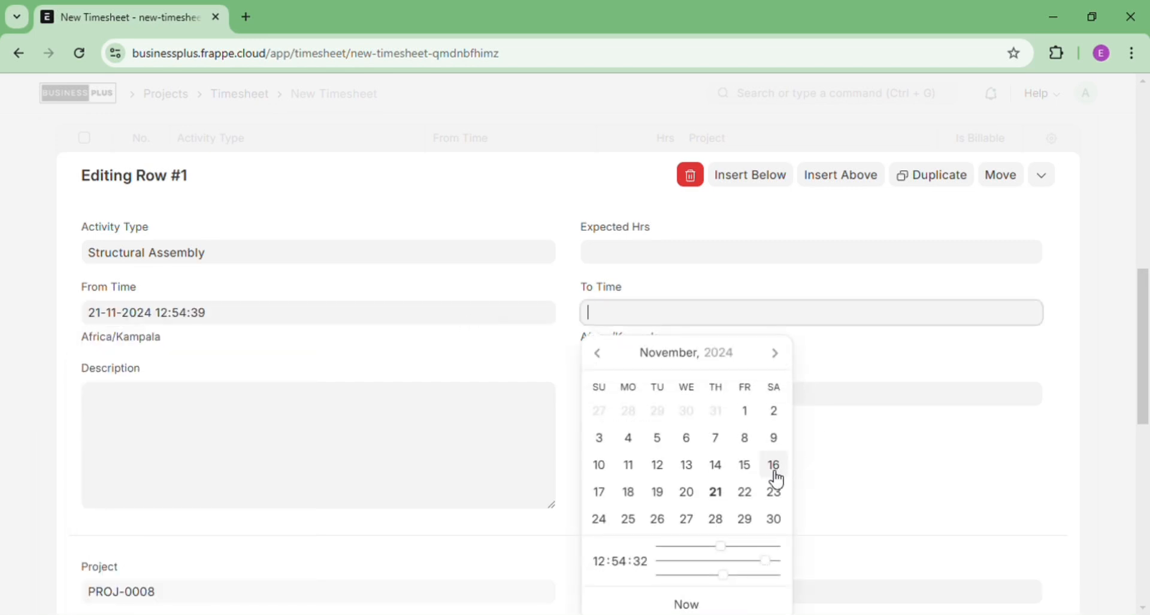
left_click(745, 492)
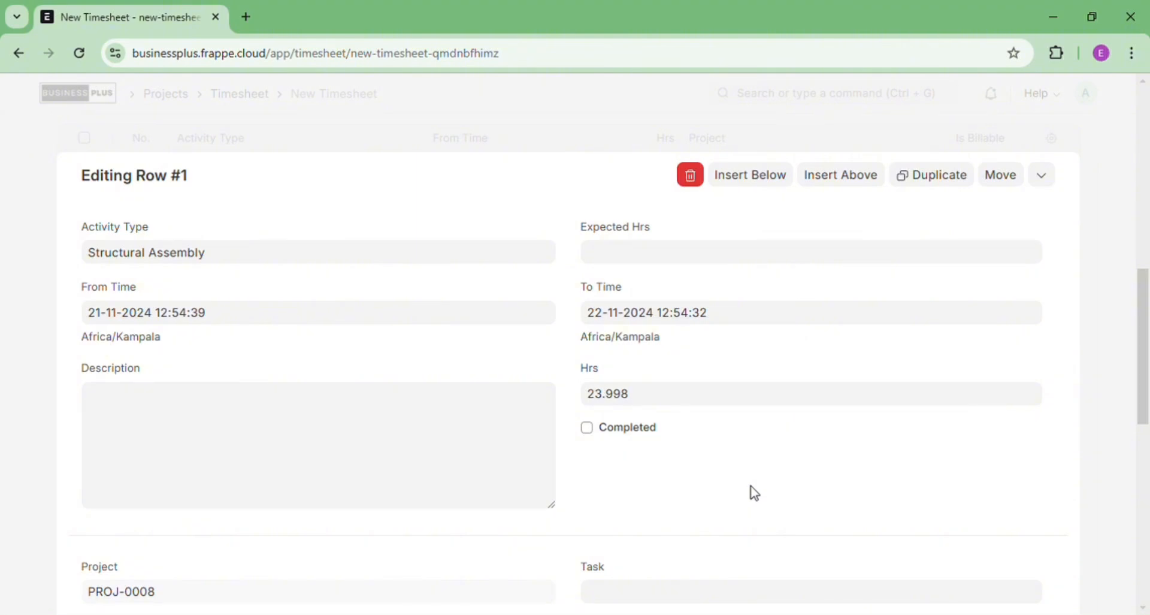
left_click(713, 256)
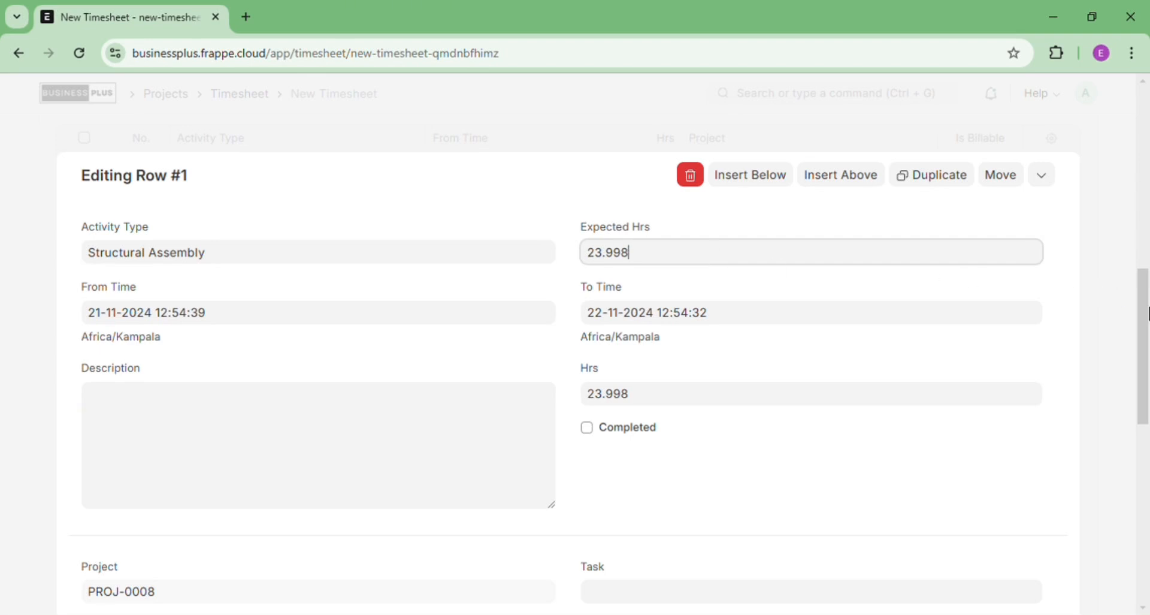
Assign the Site Assessment task, TASK-2024-00012, to the Structural Assembly row and mark the row as billable.
left_click_drag(1146, 313, 1147, 353)
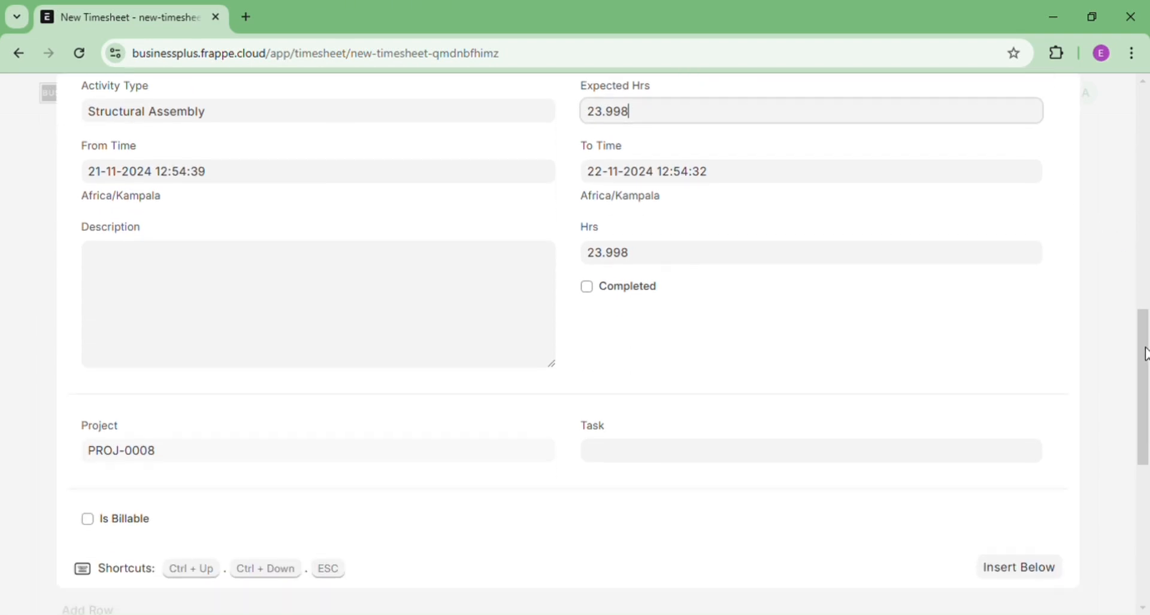
left_click_drag(1101, 323, 995, 322)
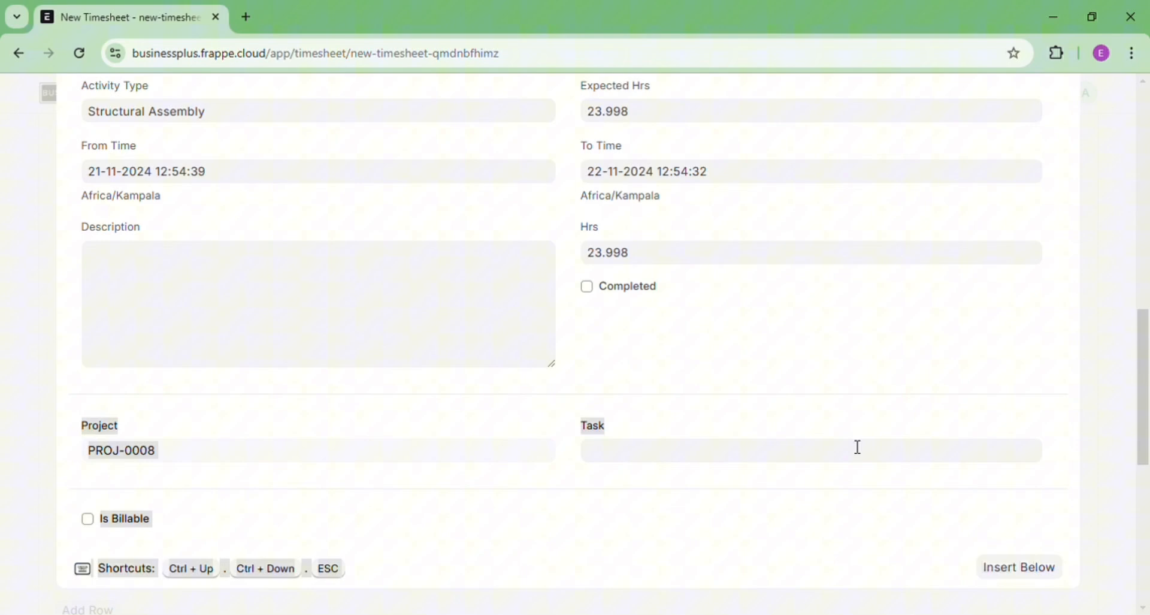
left_click(827, 458)
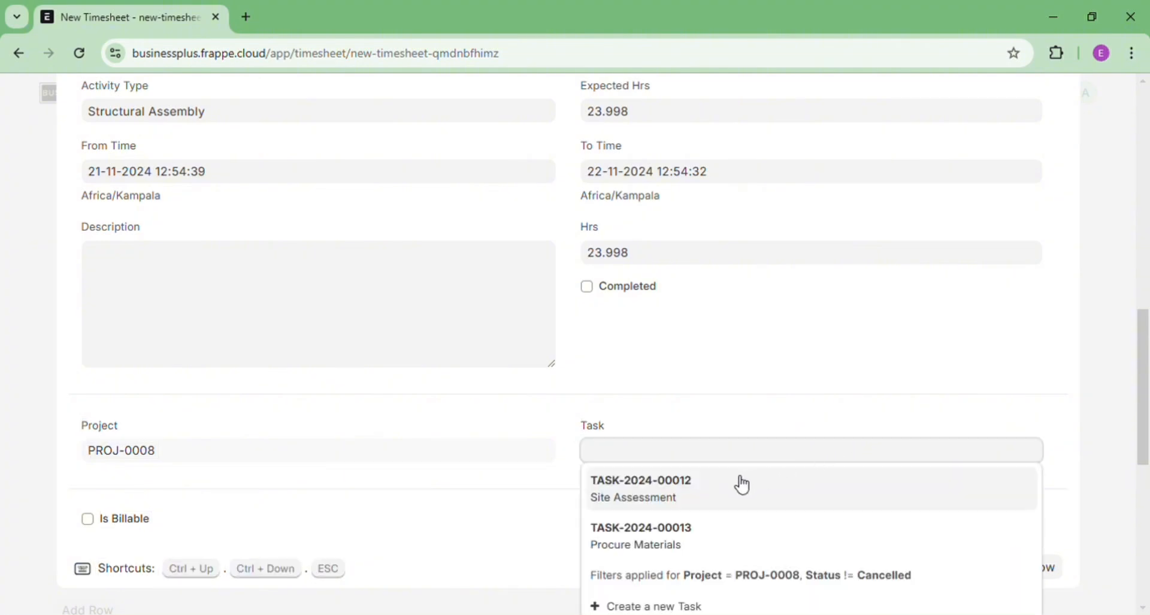
left_click(718, 501)
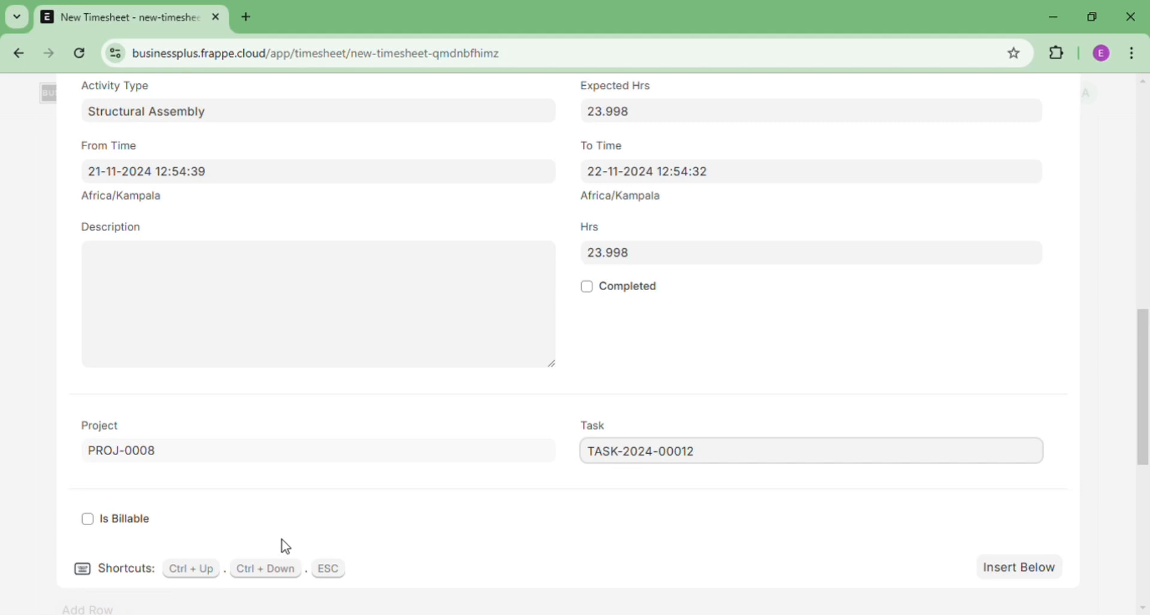
mouse_move(164, 510)
left_mouse_down()
mouse_move(72, 525)
mouse_move(163, 507)
left_mouse_up()
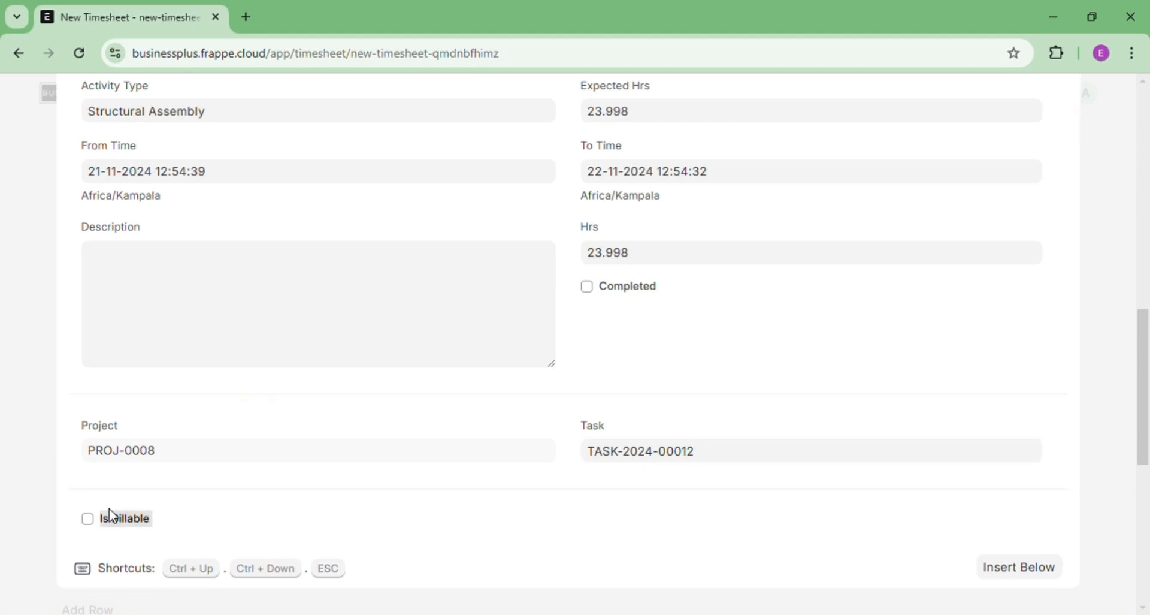
left_click(88, 518)
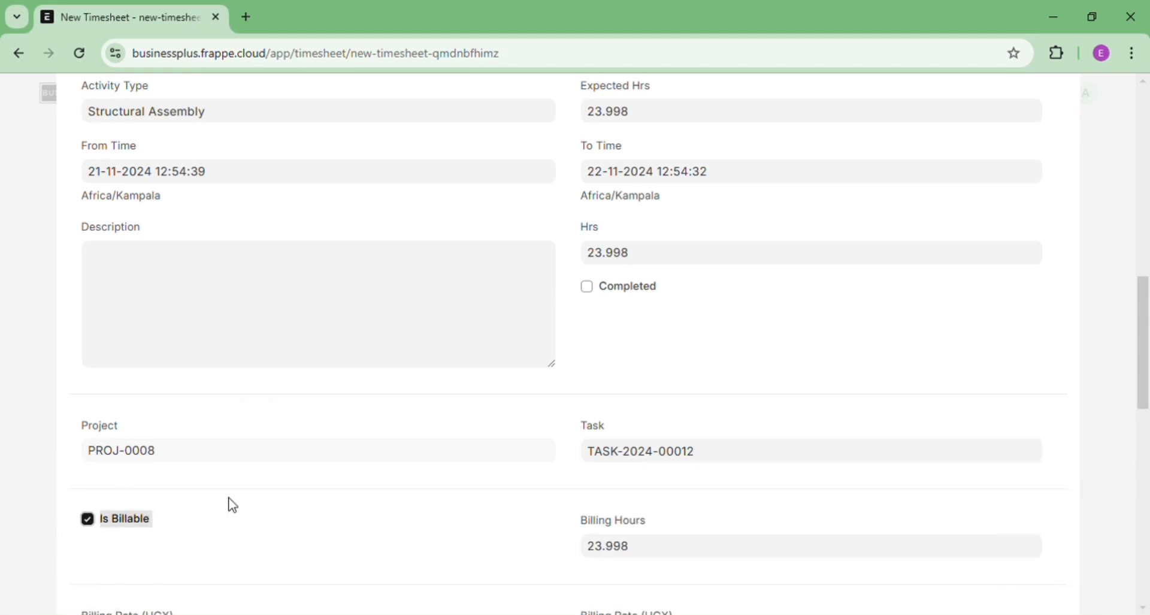
left_click_drag(592, 437, 838, 353)
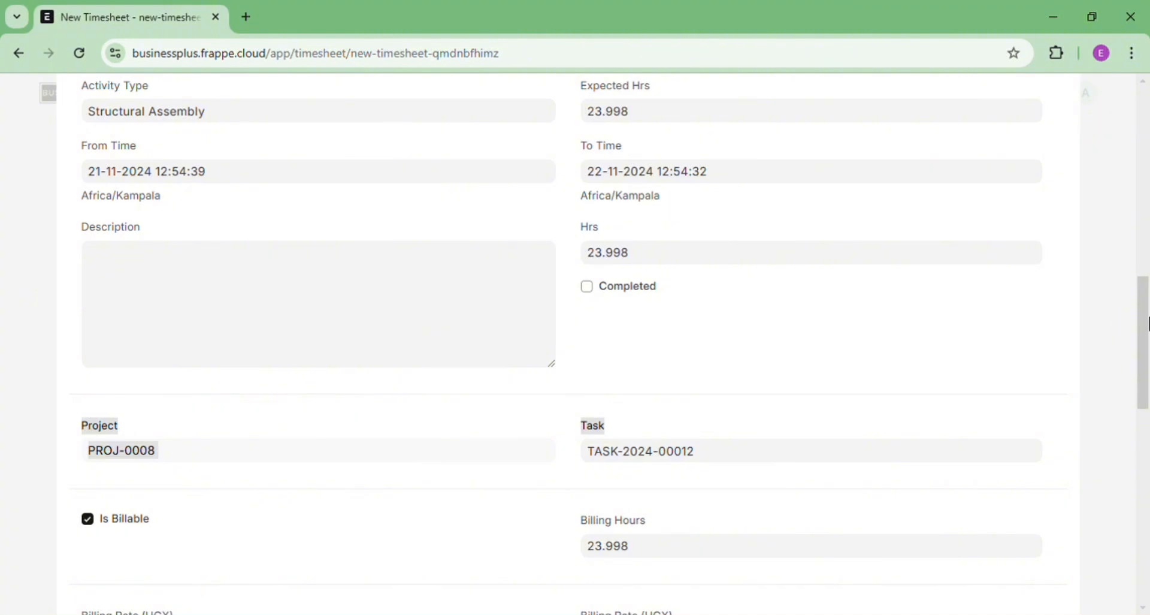
left_click_drag(1145, 324, 1148, 262)
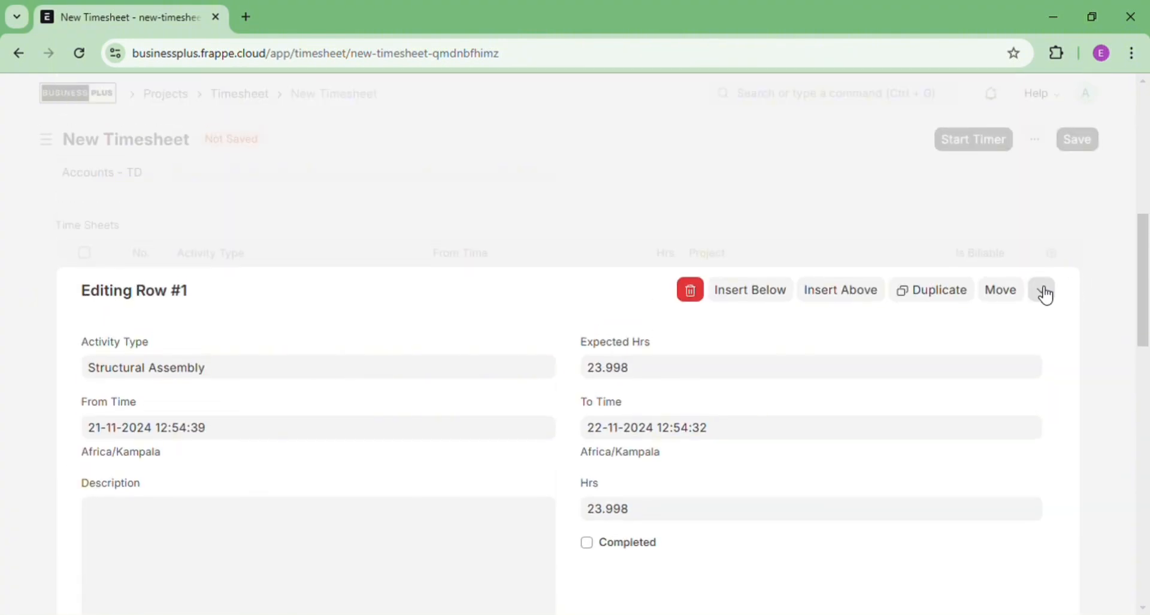
left_click(1047, 292)
Review the timesheet's billing details and try to save the timesheet.
scroll(1043, 293, "down", 1)
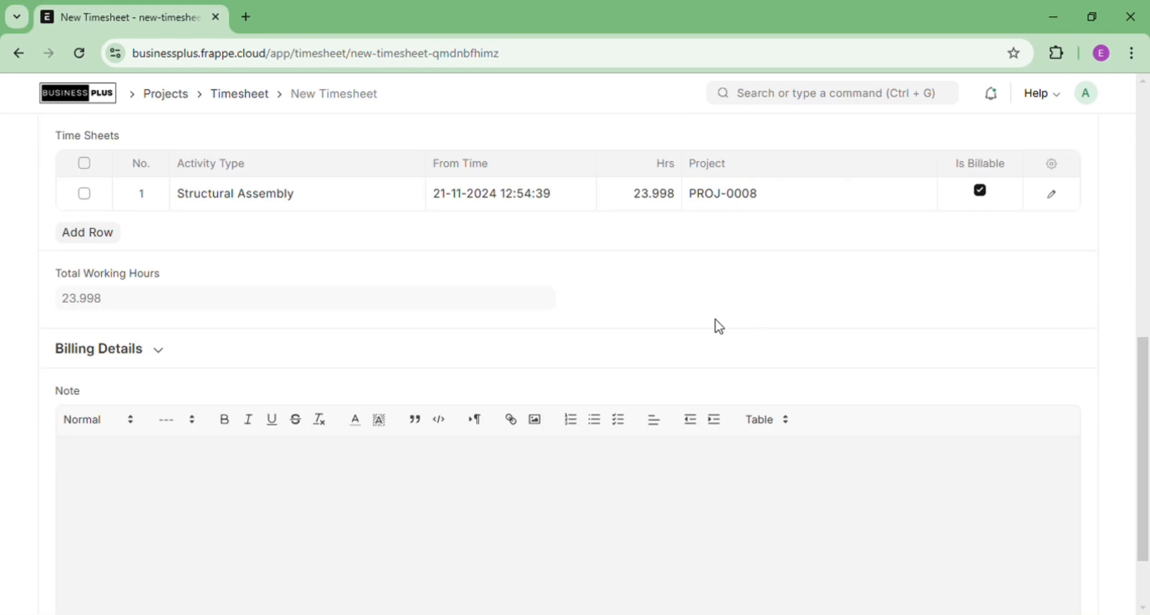
left_click(159, 353)
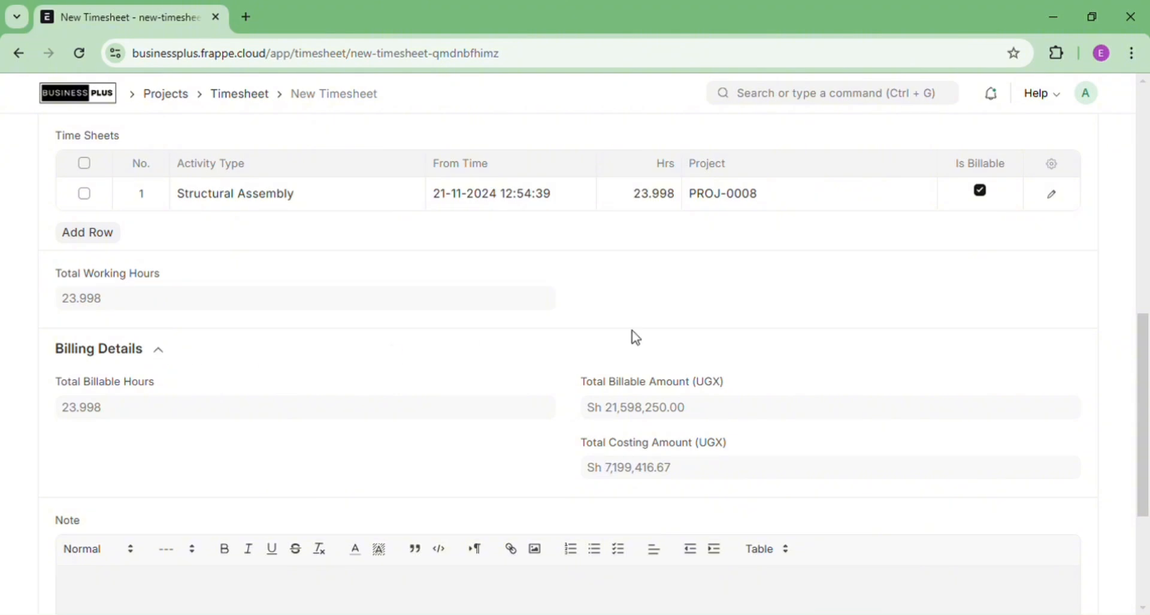
left_click_drag(1142, 360, 1147, 125)
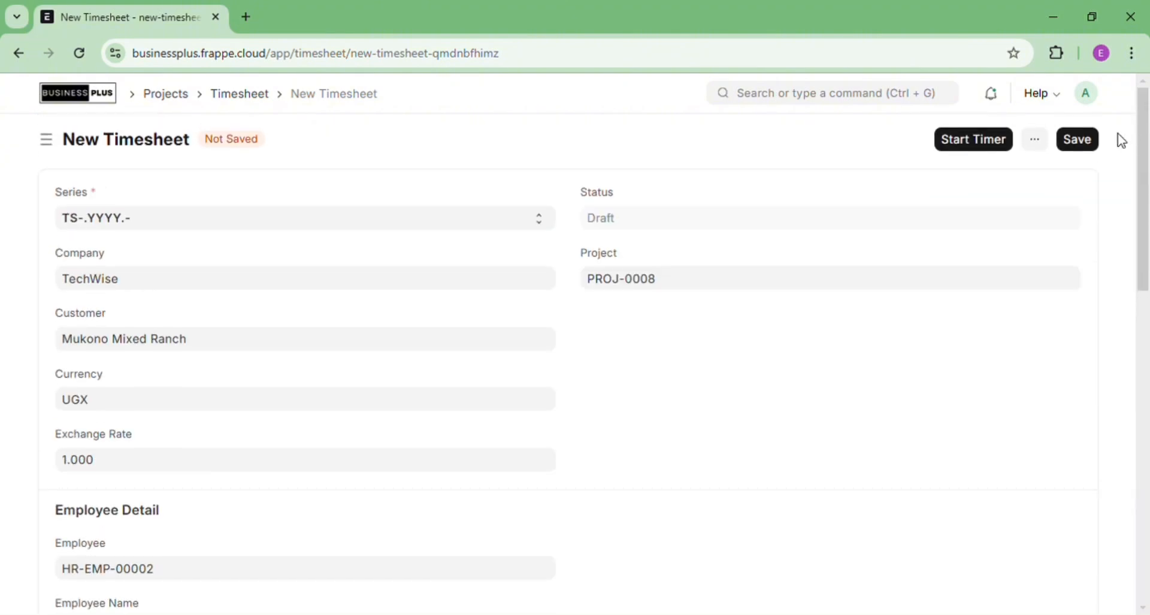
left_click(1089, 140)
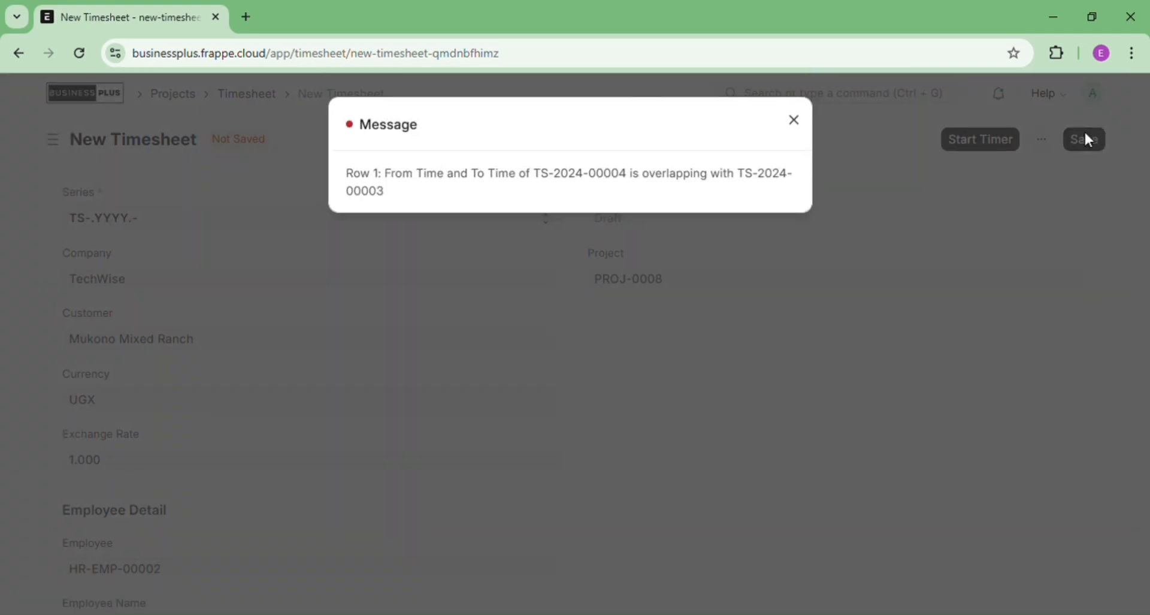
left_click(1068, 137)
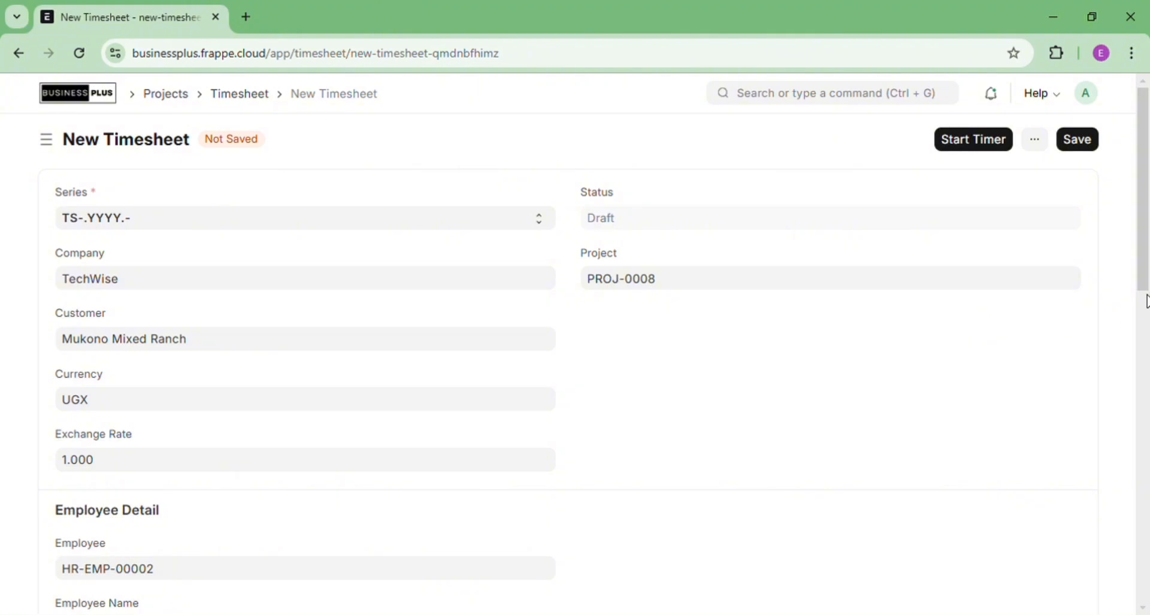
Move the Structural Assembly row's start date to 26-11-2024, check its end time and close the row editor.
left_click_drag(1146, 252, 1144, 378)
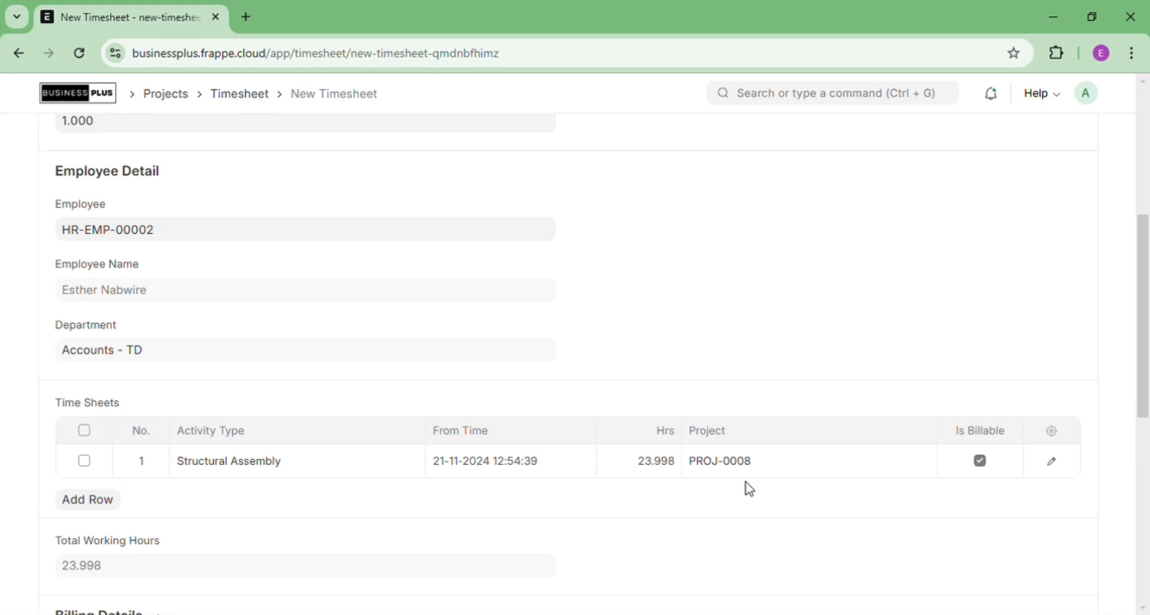
left_click(1056, 464)
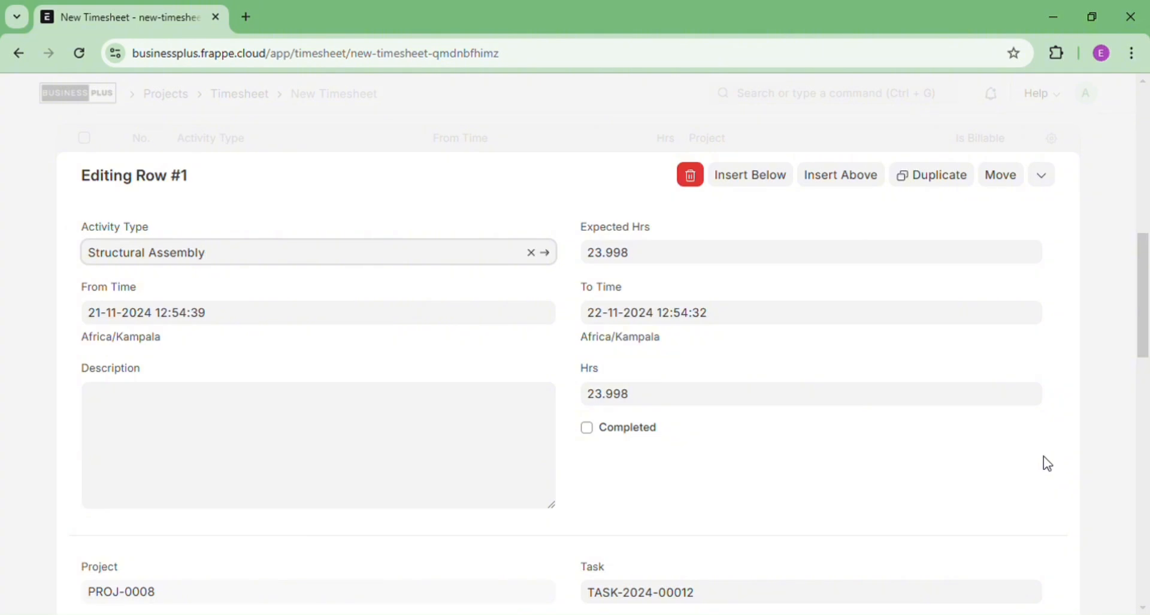
left_click(406, 311)
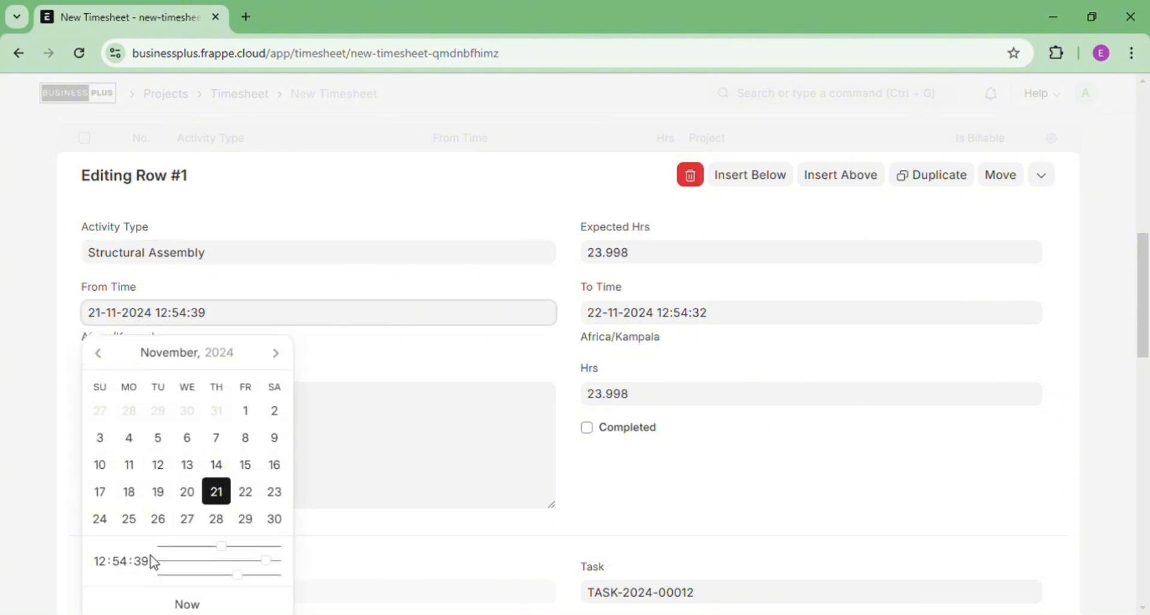
left_click(161, 527)
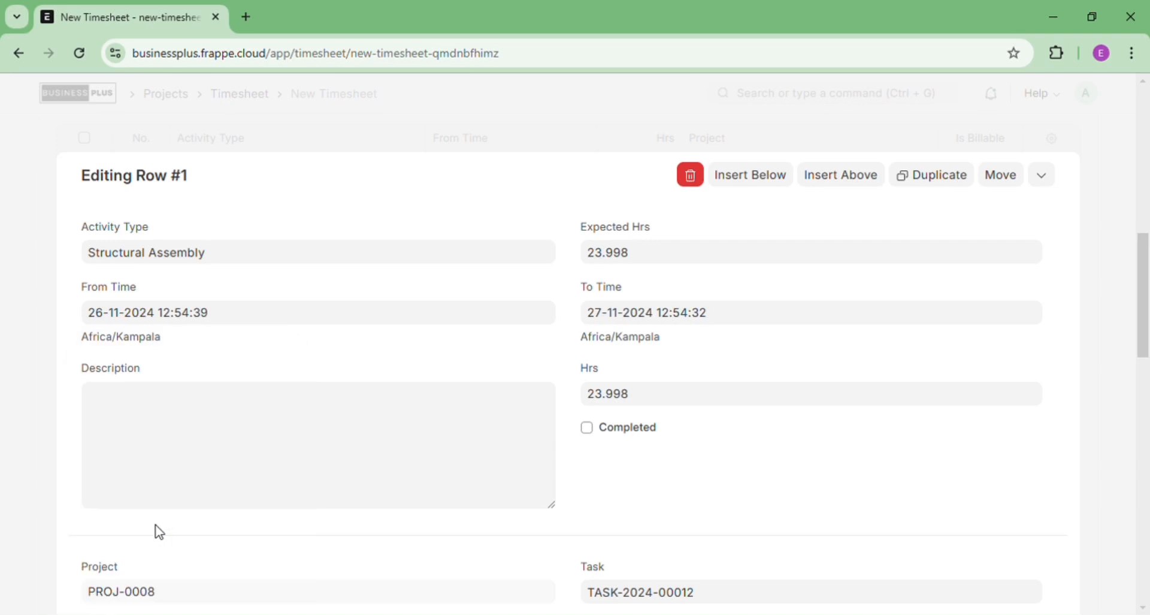
left_click(741, 324)
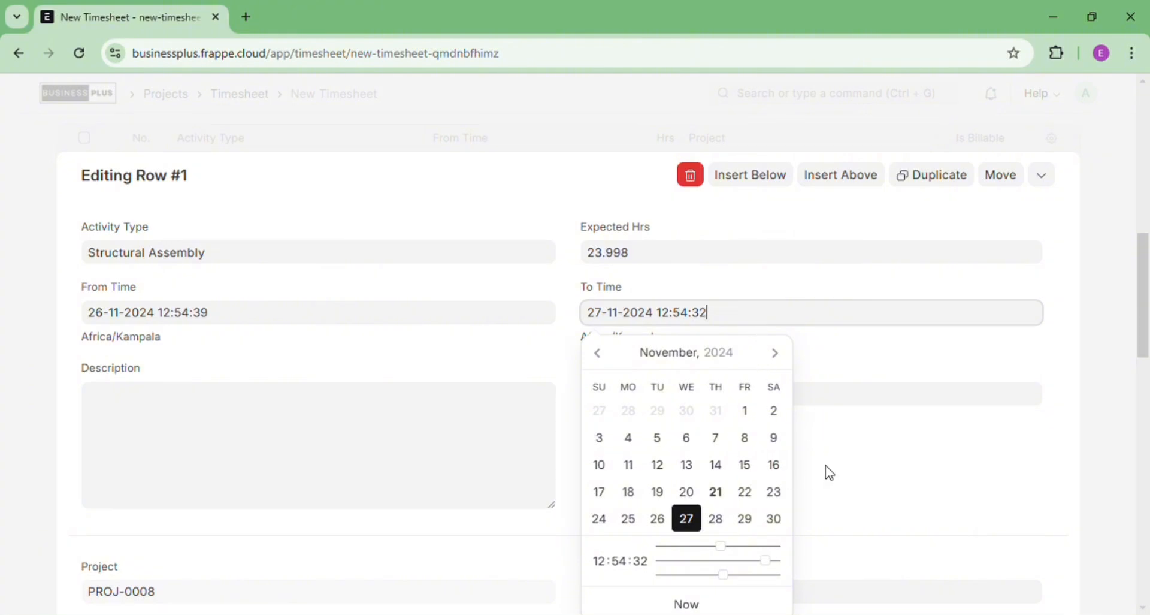
left_click(844, 471)
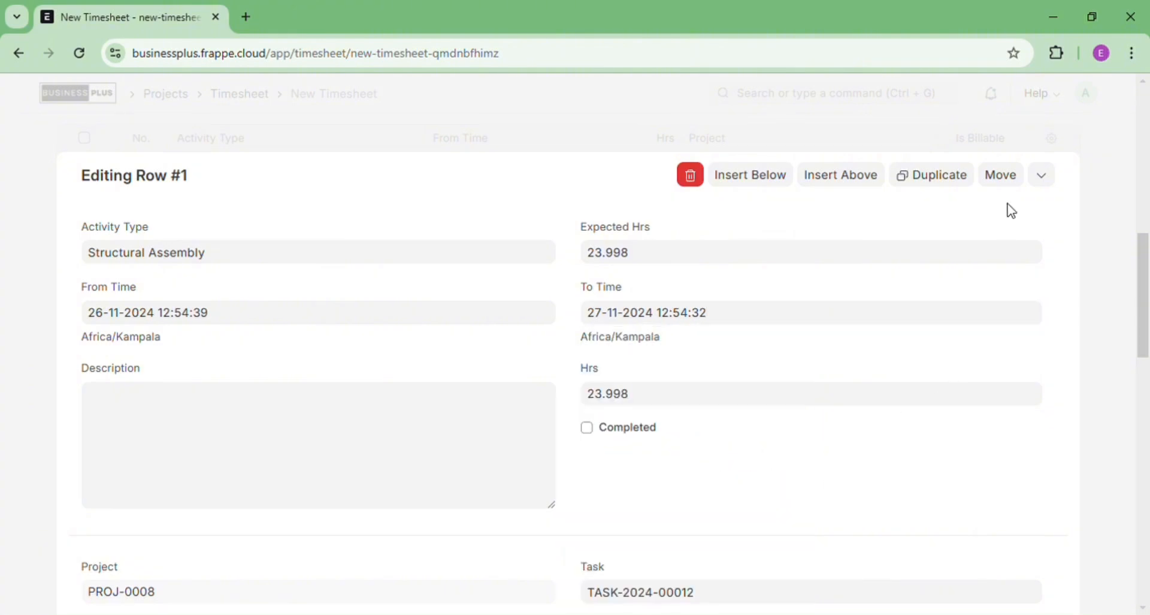
left_click(1052, 177)
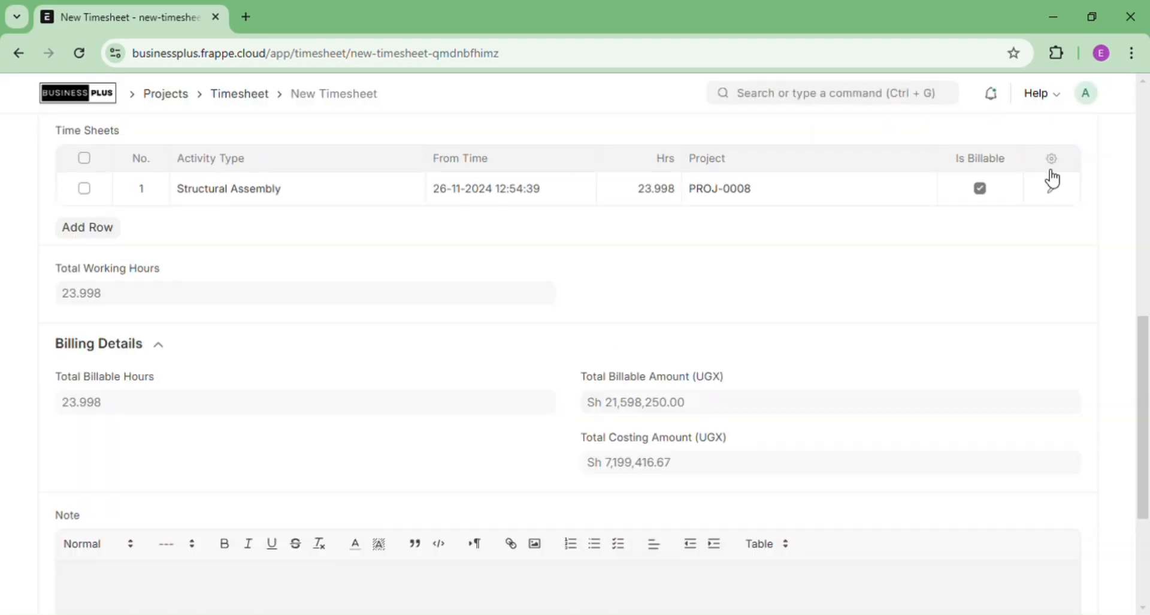
Save the timesheet and permanently submit it.
scroll(1144, 155, "up", 8)
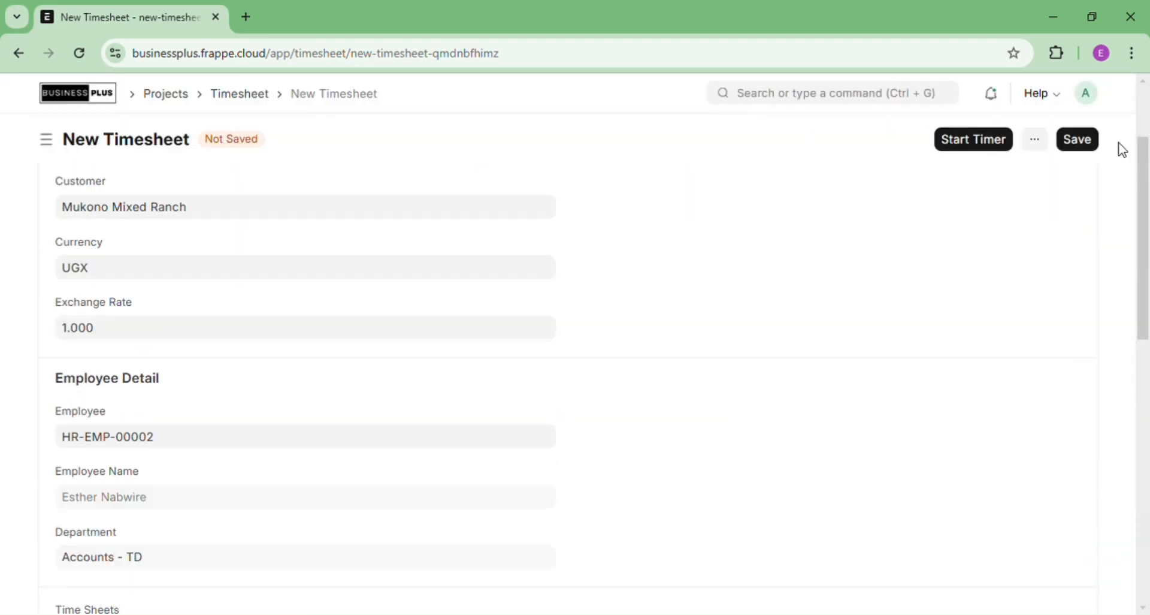
left_click(1078, 139)
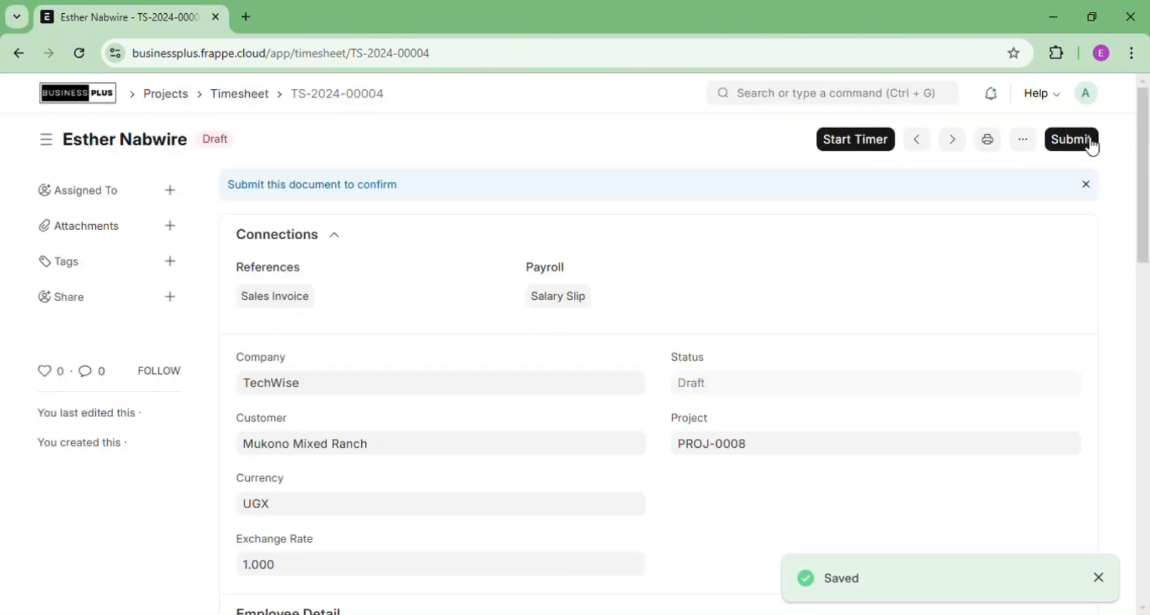
left_click(1090, 142)
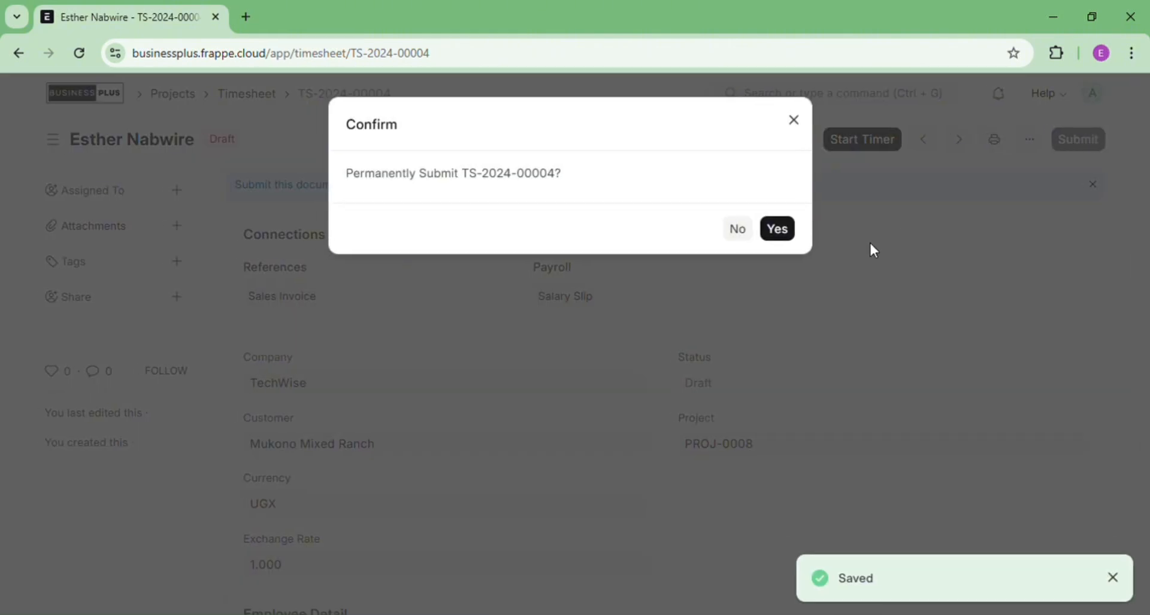
left_click(786, 236)
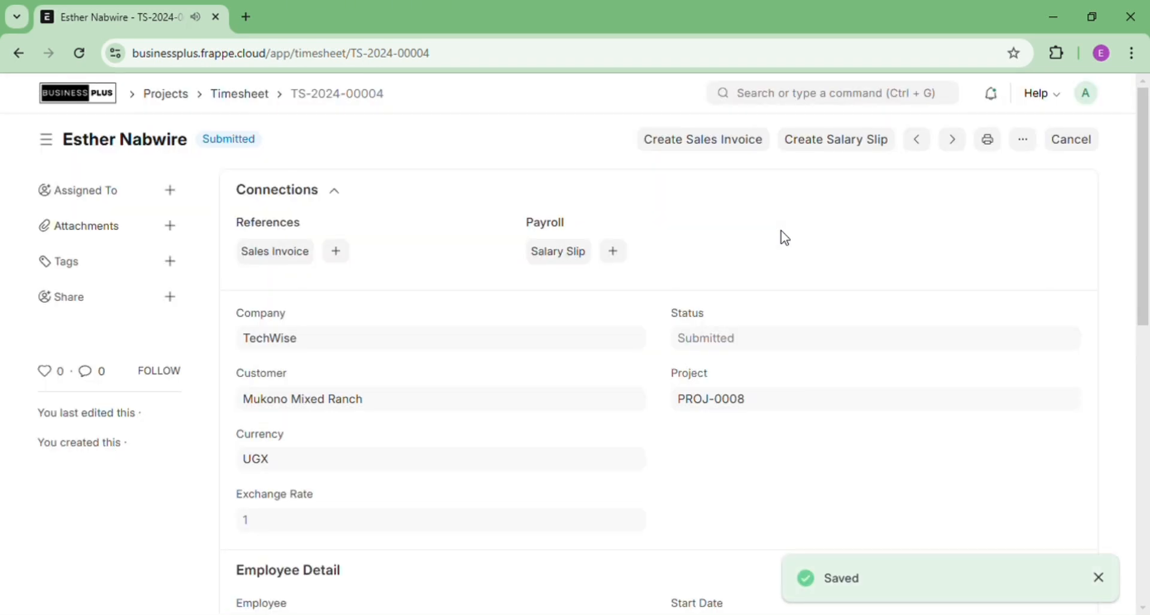
Create a sales invoice from the submitted timesheet using the item Farm Planning.
left_click(736, 149)
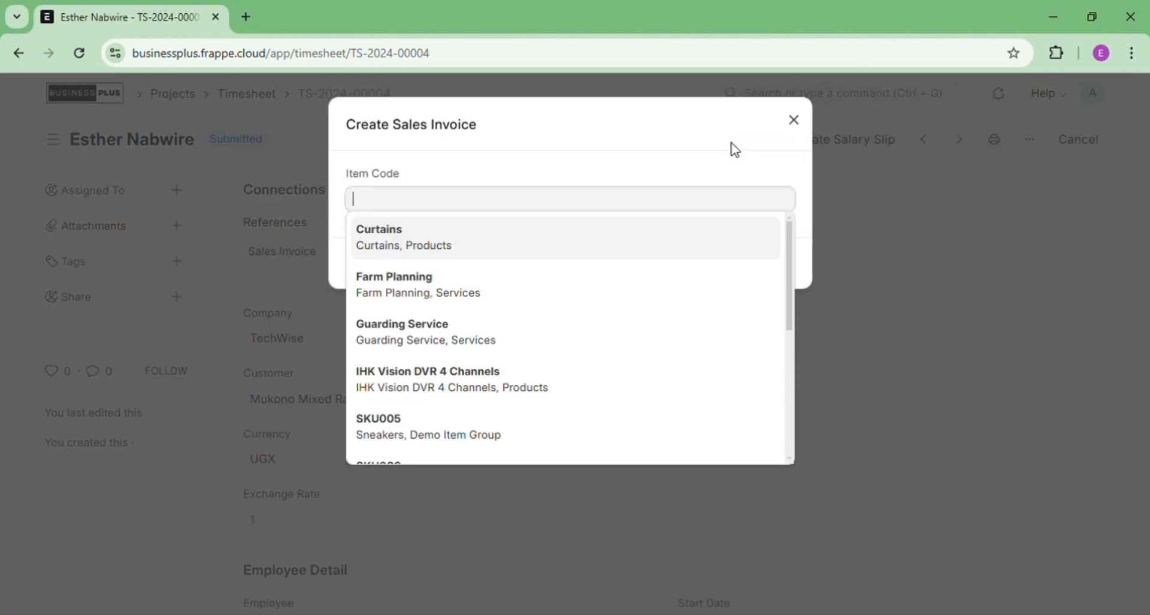
left_click(522, 282)
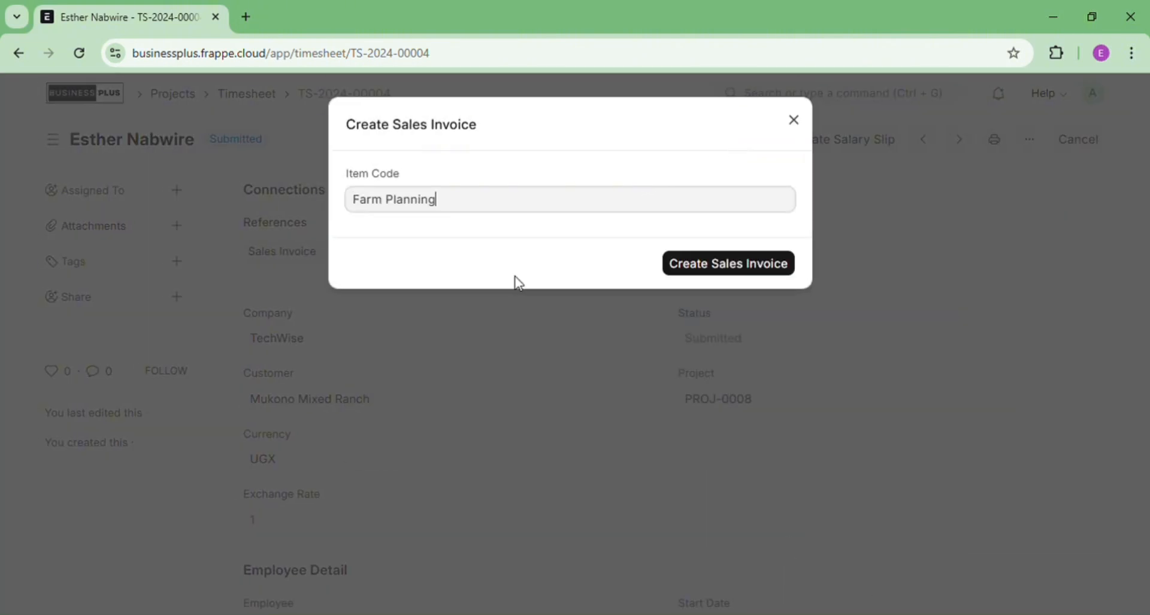
left_click(744, 268)
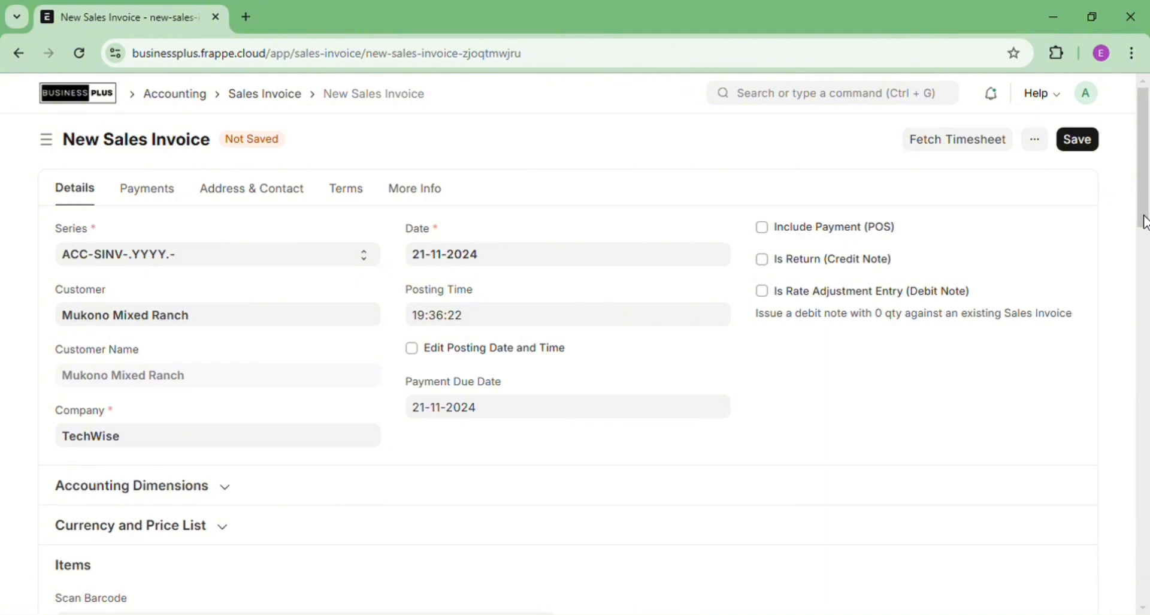
Review the new sales invoice's totals and time sheet list, then save and submit the invoice.
left_click_drag(1145, 222, 1146, 599)
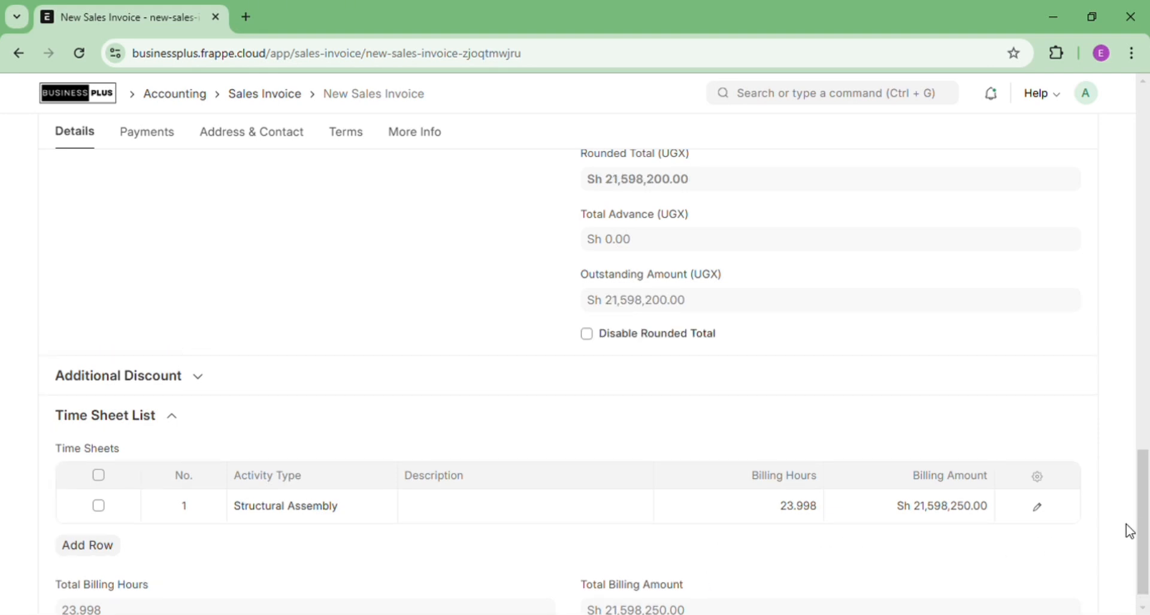
left_click_drag(1144, 530, 1131, 168)
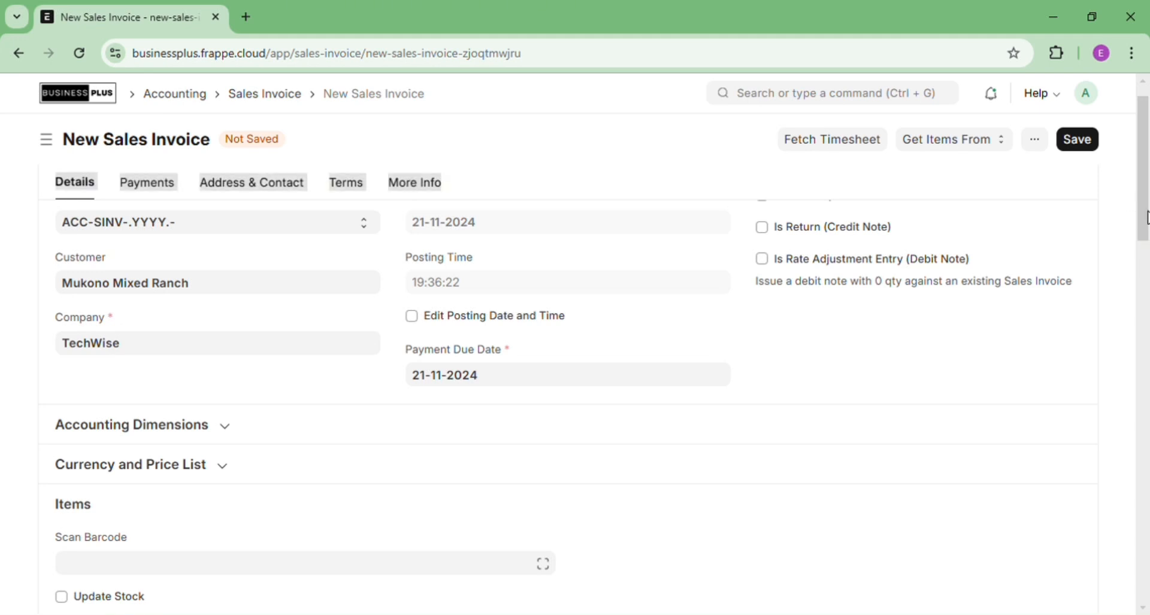
scroll(1144, 198, "up", 1)
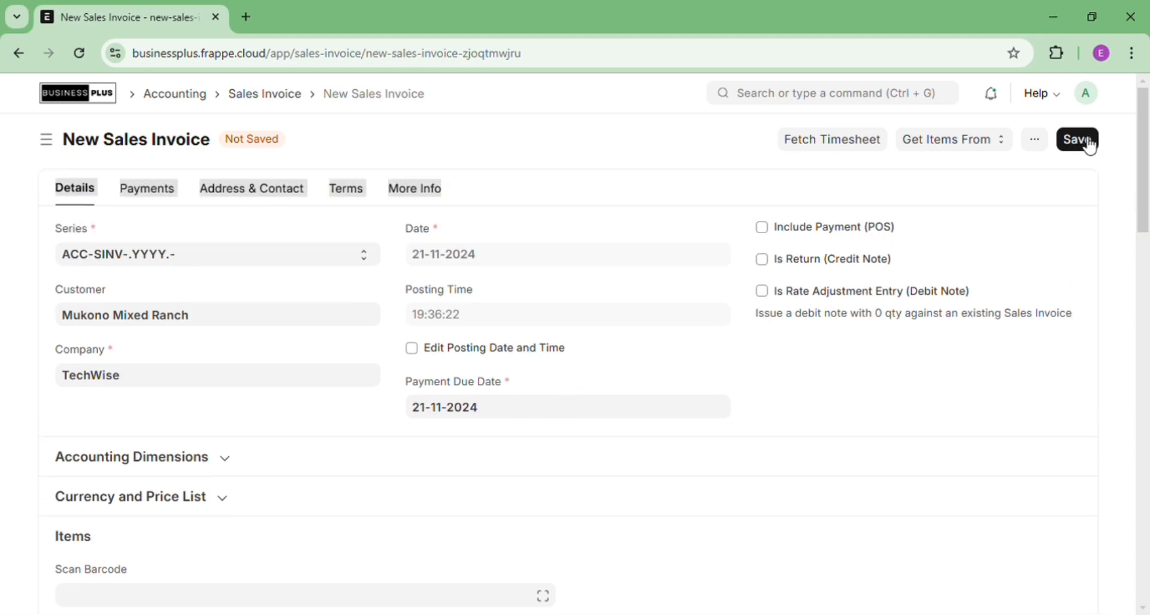
left_click(1086, 144)
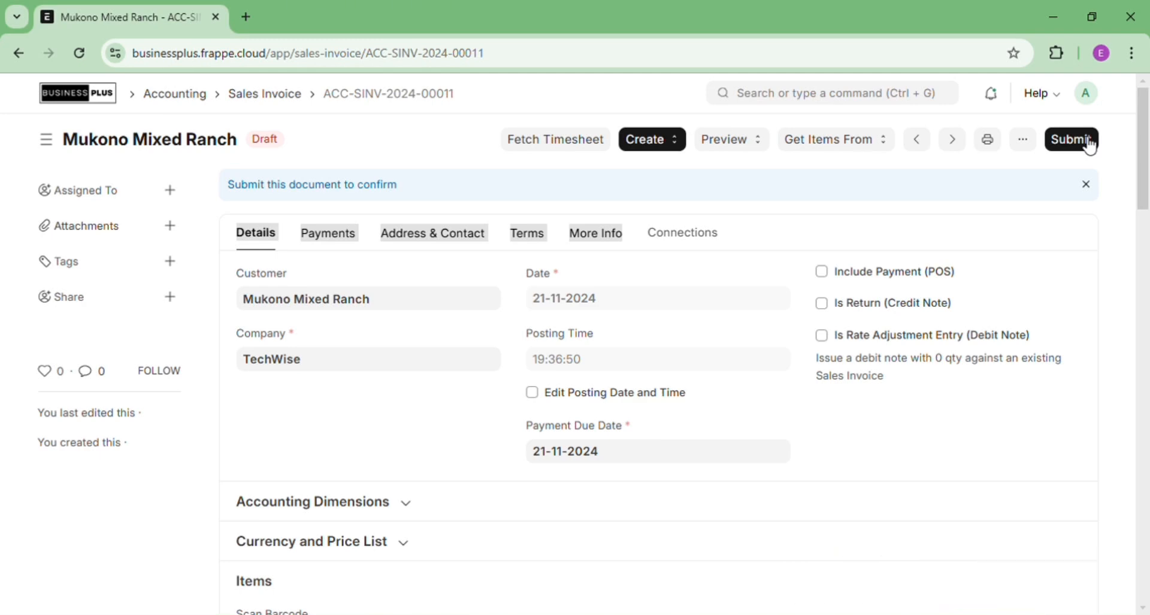
left_click(1089, 142)
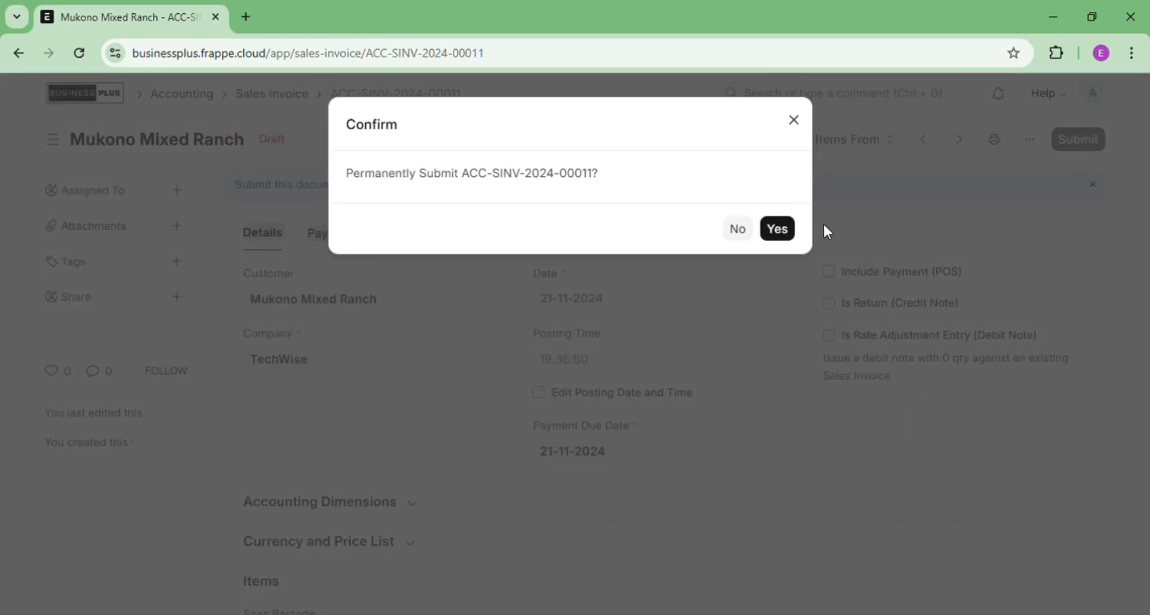
left_click(786, 231)
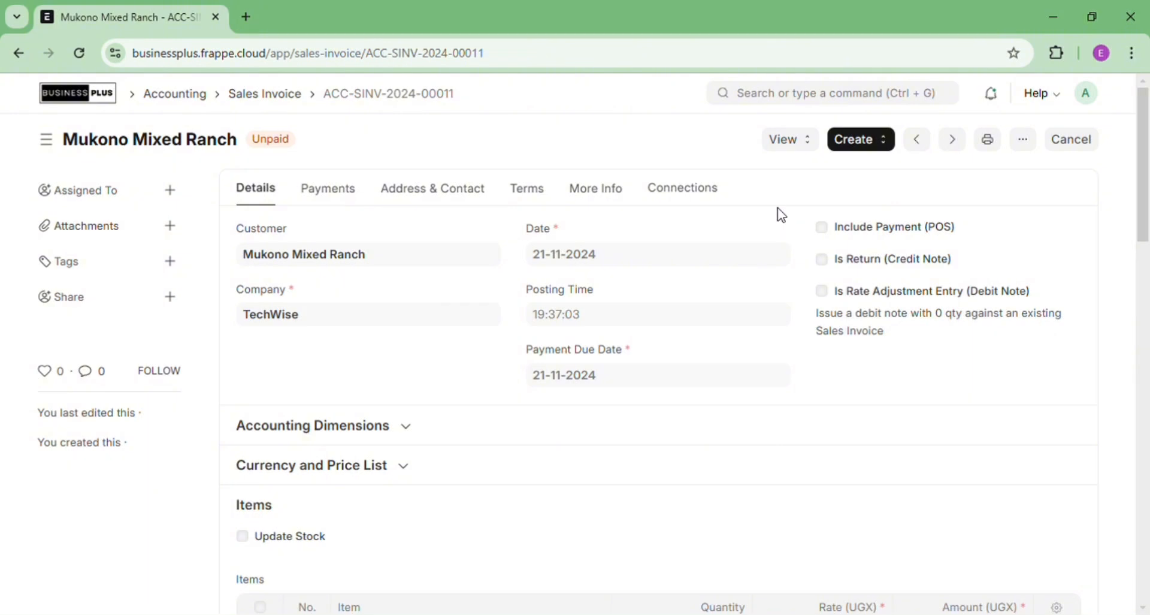
Create a payment entry from the sales invoice and set its mode of payment to Cash.
left_click(866, 145)
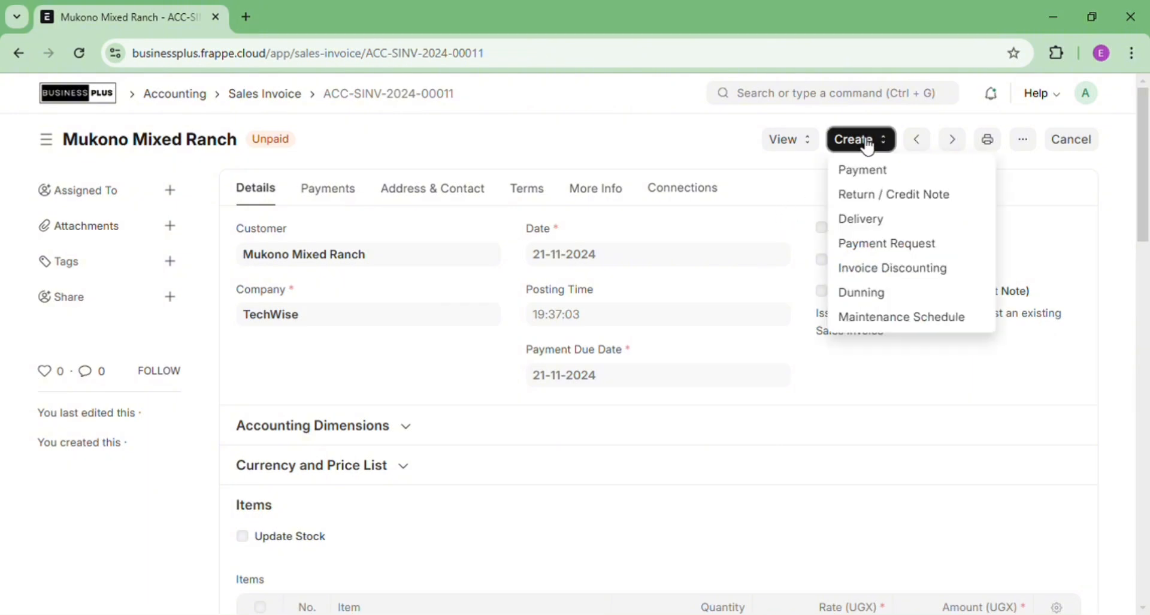
left_click(872, 180)
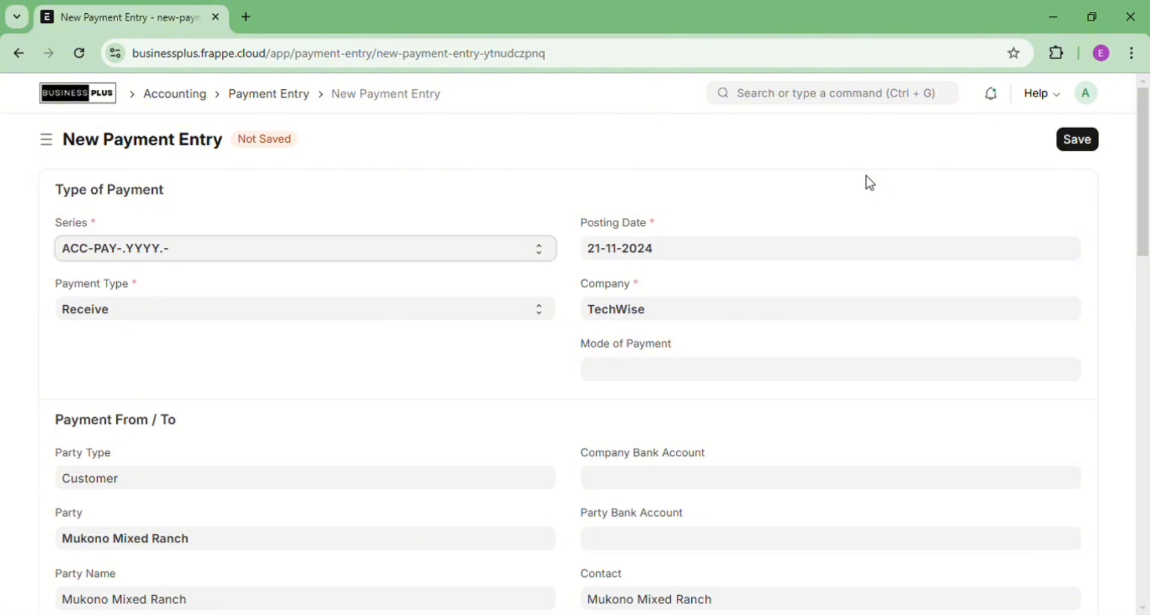
left_click(740, 368)
type("cash")
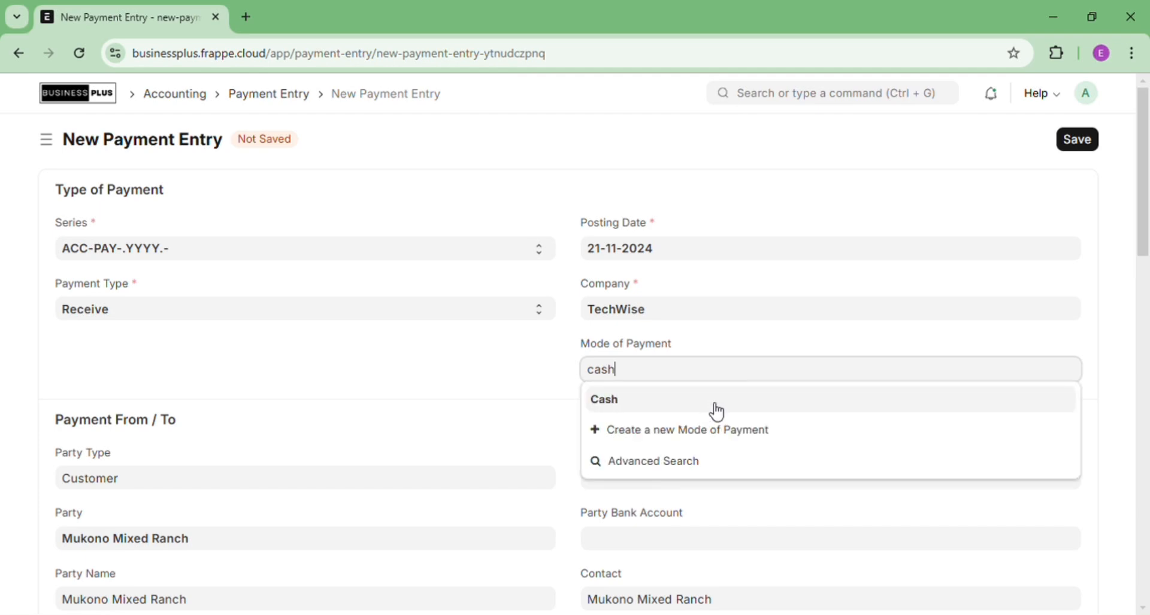
left_click(717, 399)
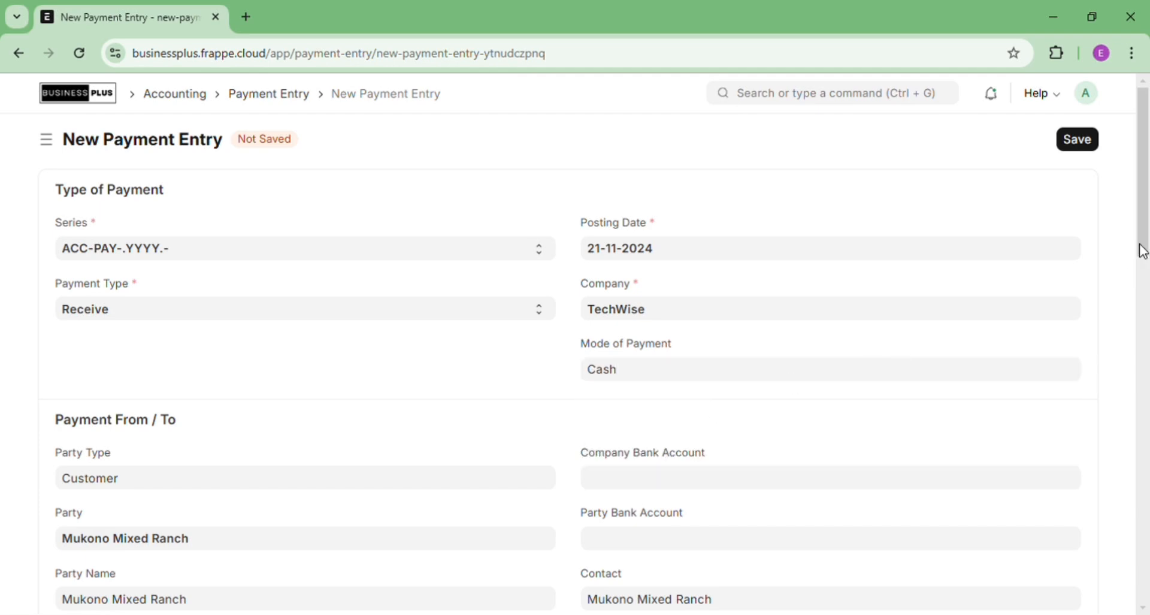
Save the payment entry and permanently submit it.
left_click_drag(1143, 251, 1140, 199)
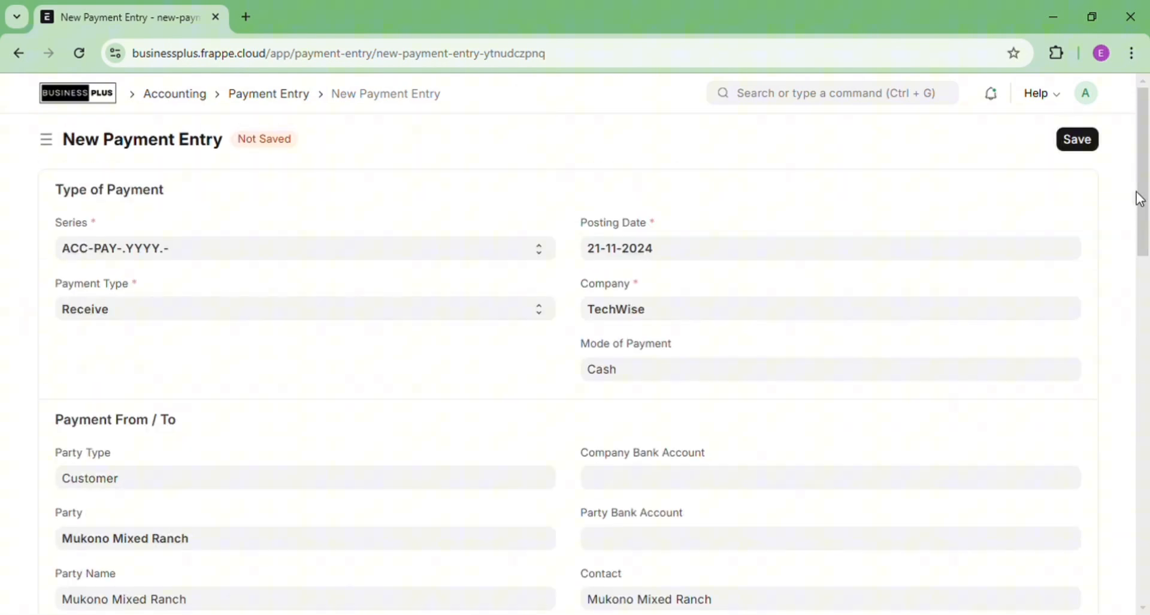
left_click(1078, 145)
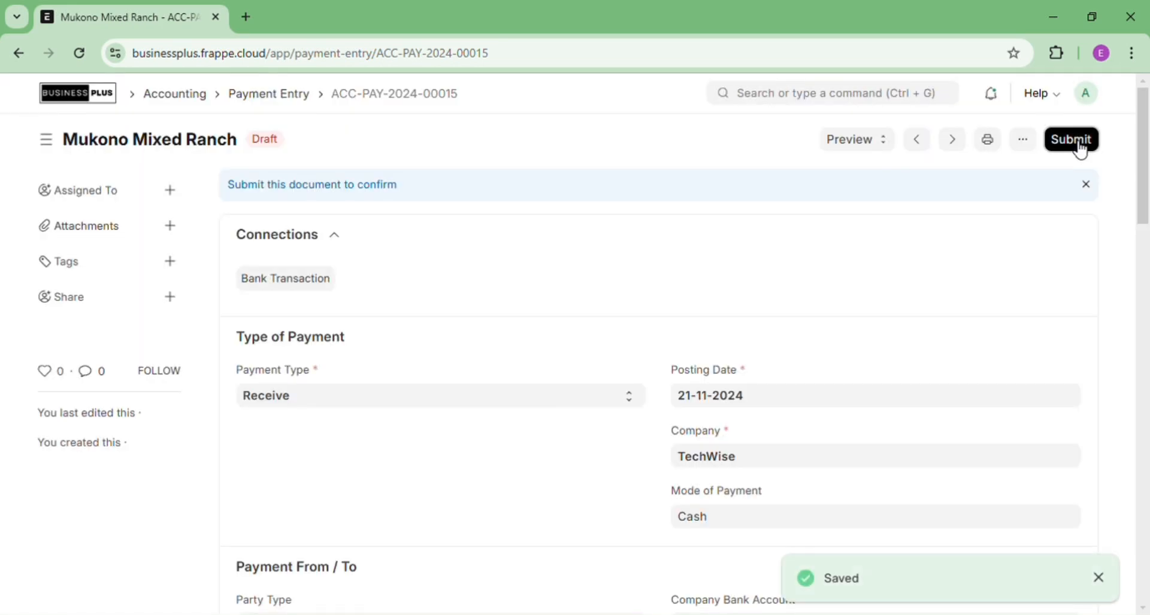
left_click(1072, 141)
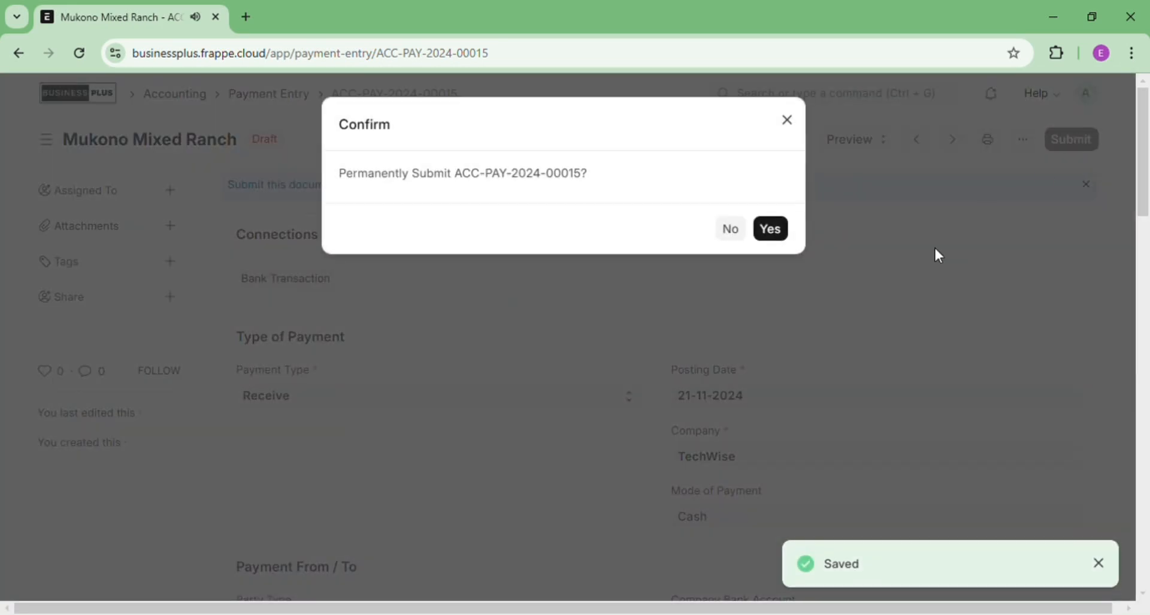
left_click(777, 231)
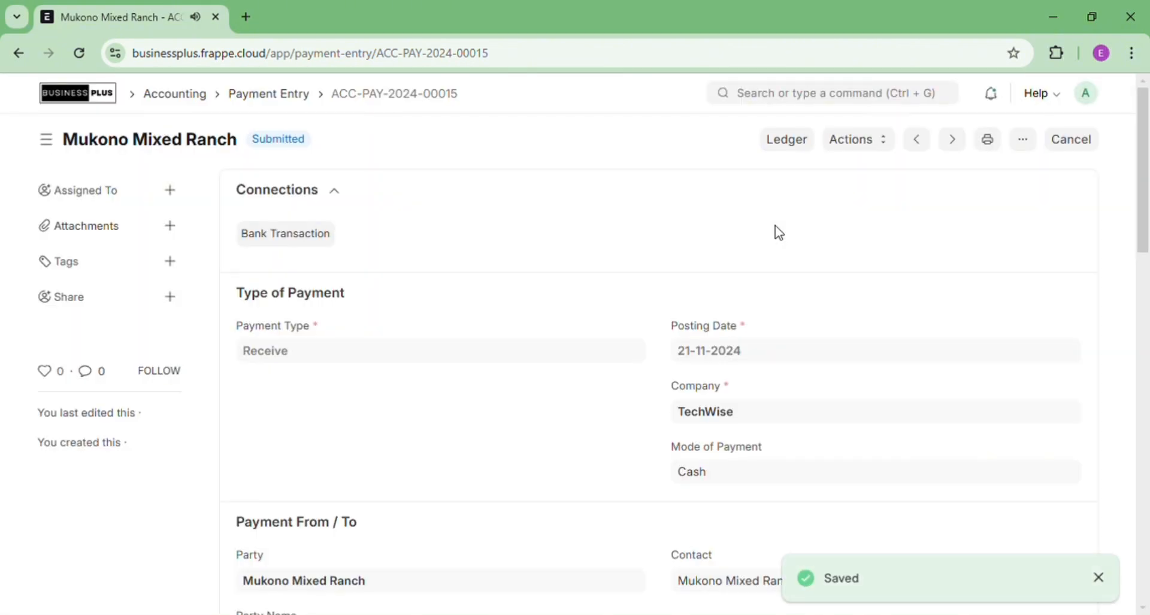
Find the Timesheet list and inspect the billed timesheets TS-2024-00002 and TS-2024-00004.
left_click_drag(776, 225, 773, 70)
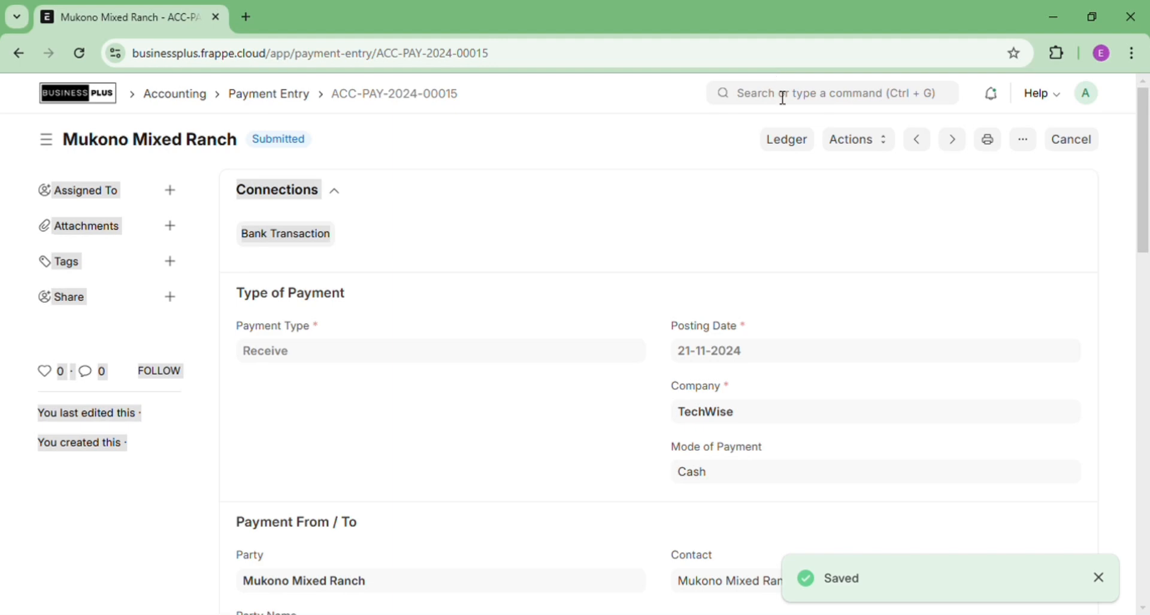
left_click(783, 98)
type("timeshe")
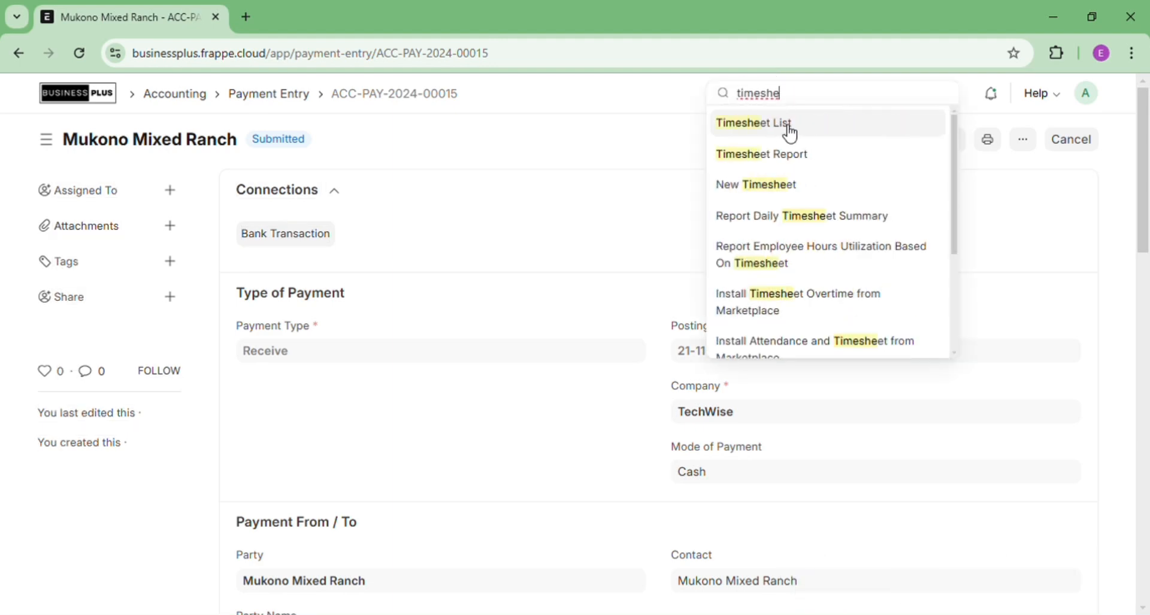
left_click(787, 128)
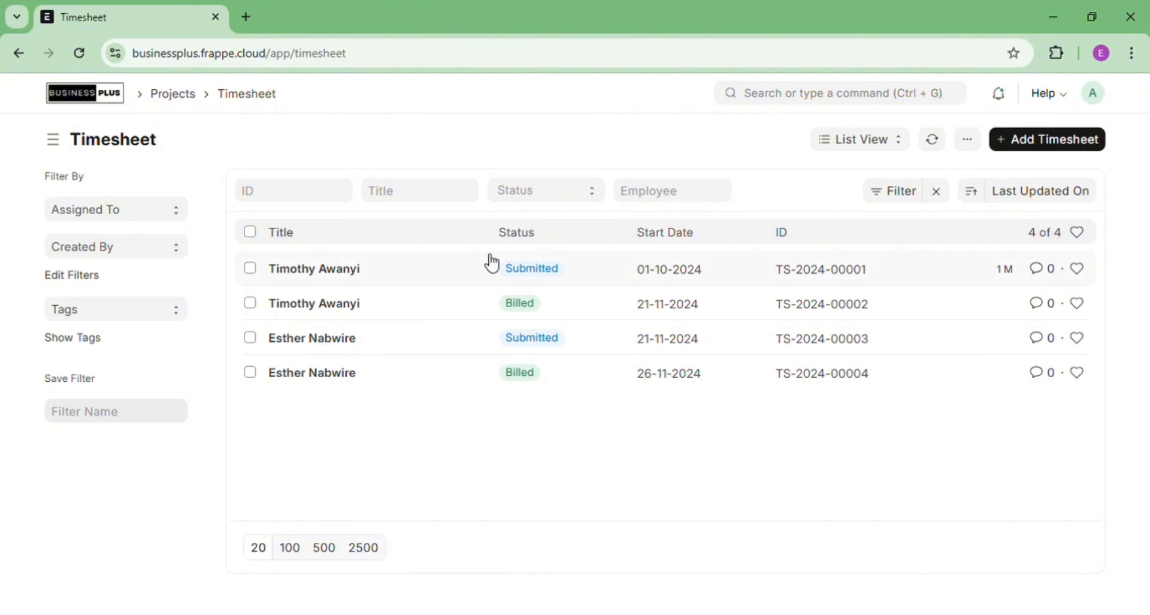
left_click(417, 319)
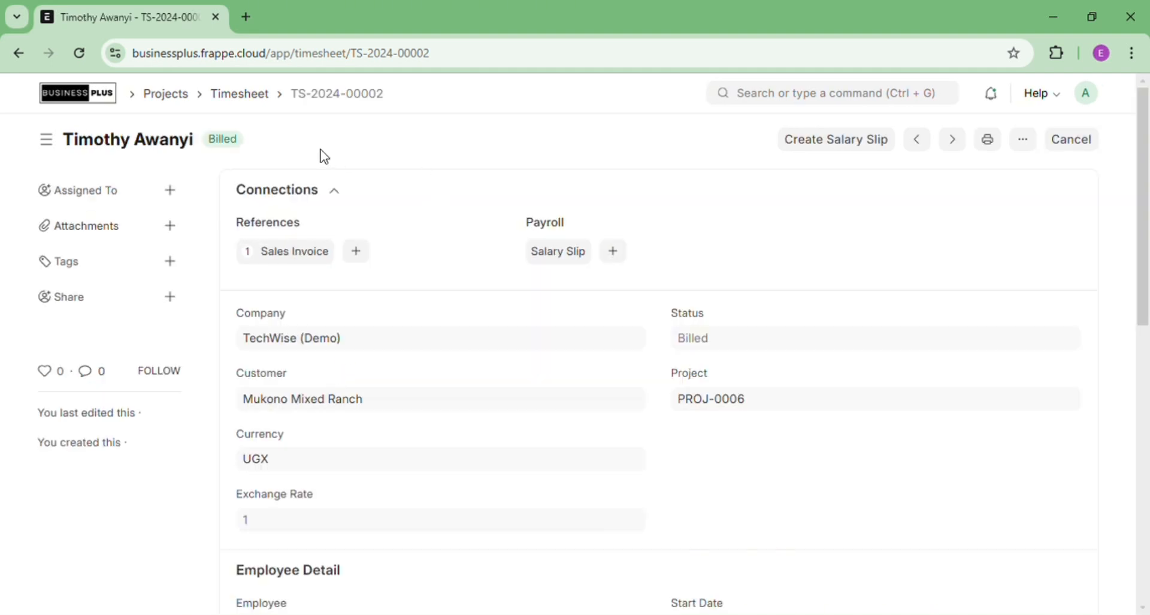
left_click(254, 101)
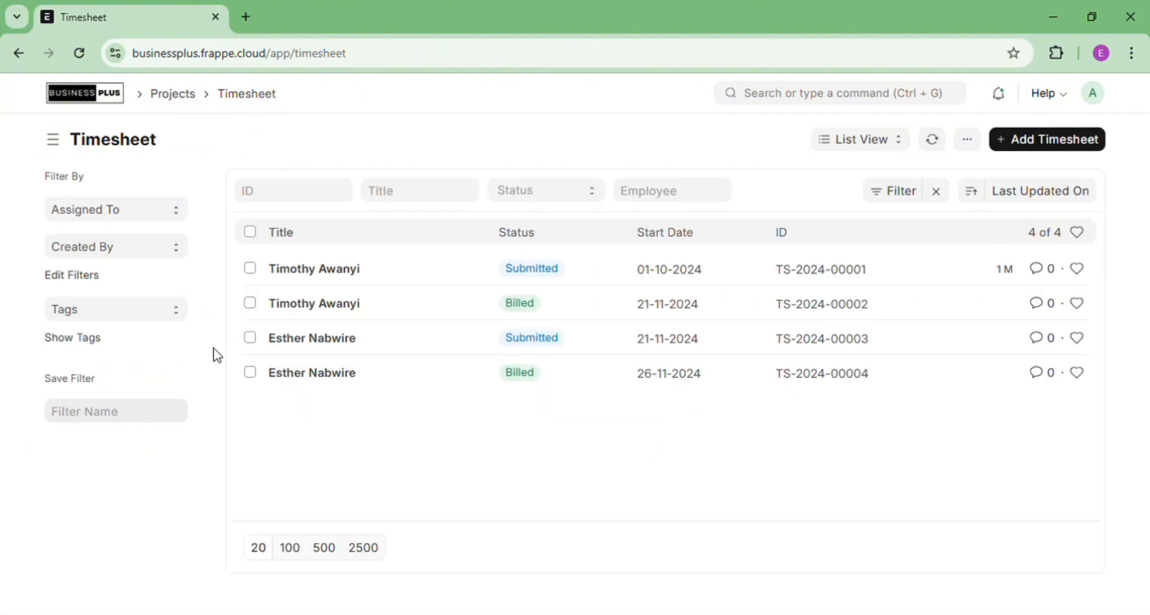
left_click_drag(214, 348, 314, 382)
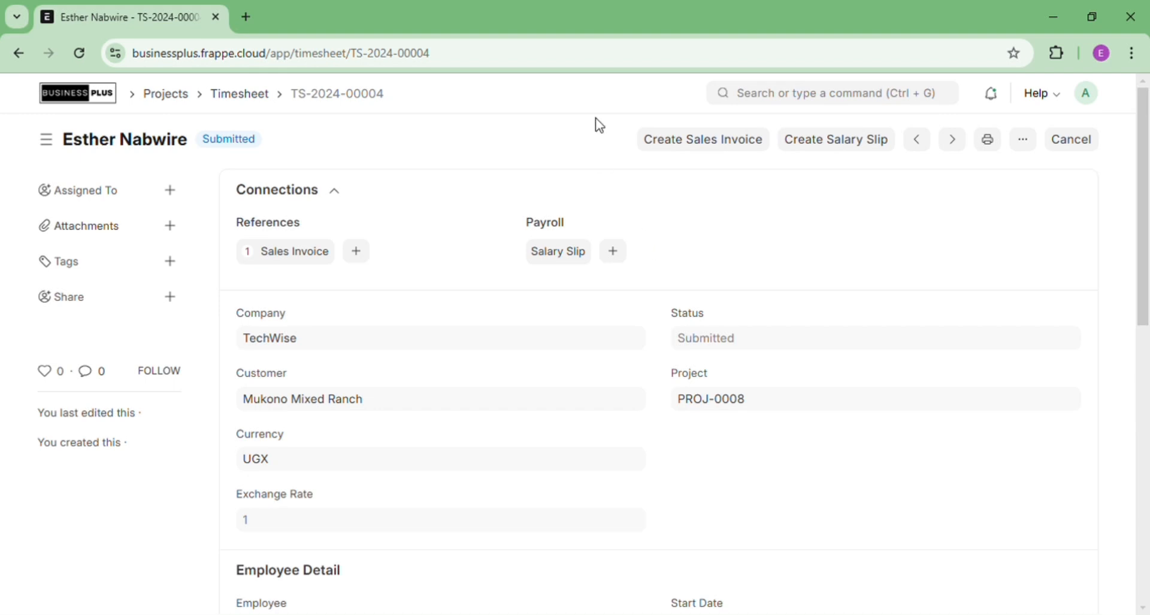
Find the Budget list and start a new budget.
left_click(765, 95)
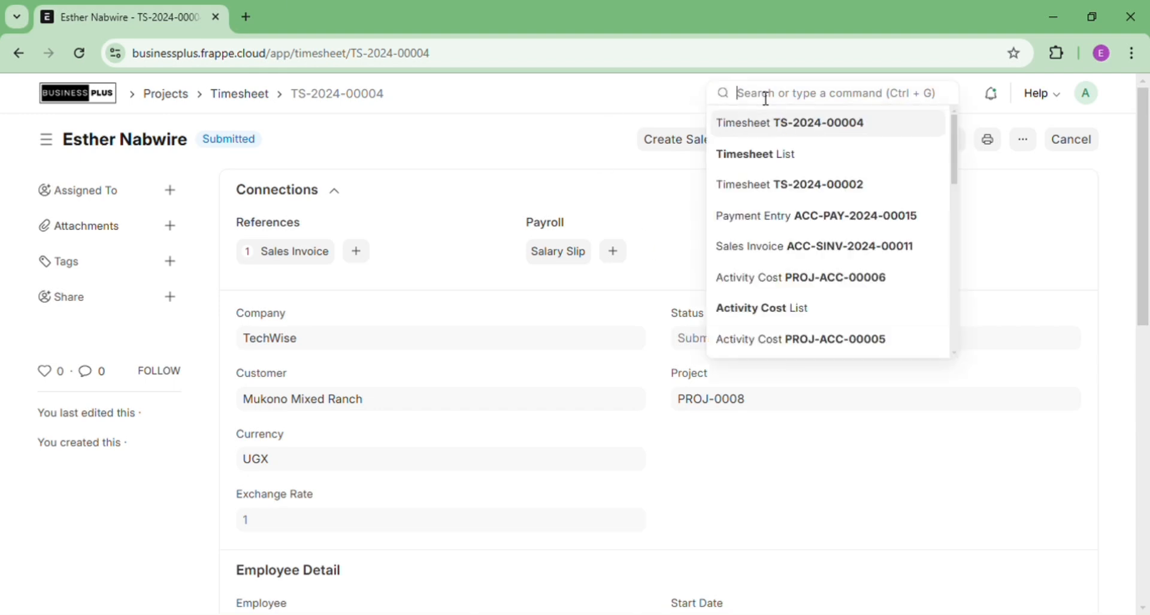
type("budhet")
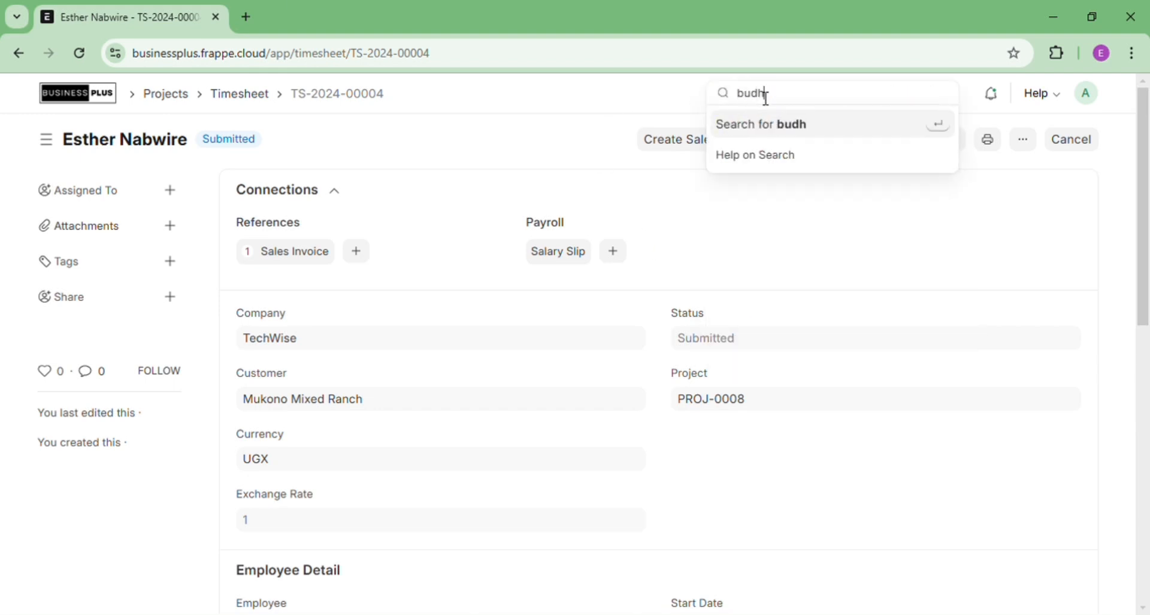
key("BackSpace")
key("BackSpace")
key("BackSpace")
key("BackSpace")
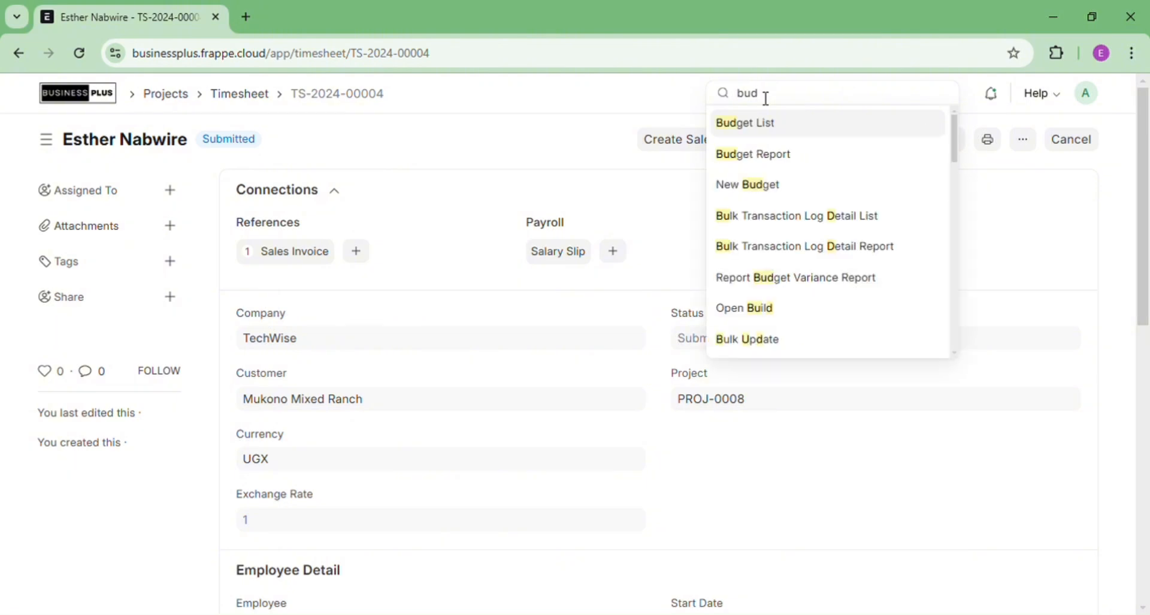
type("g")
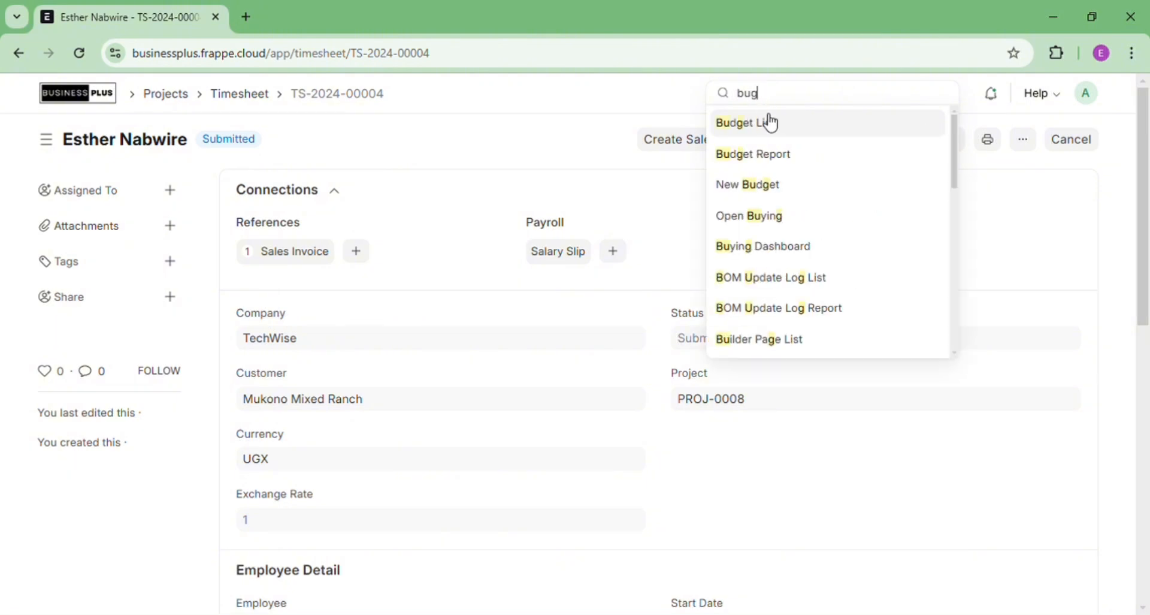
left_click(769, 126)
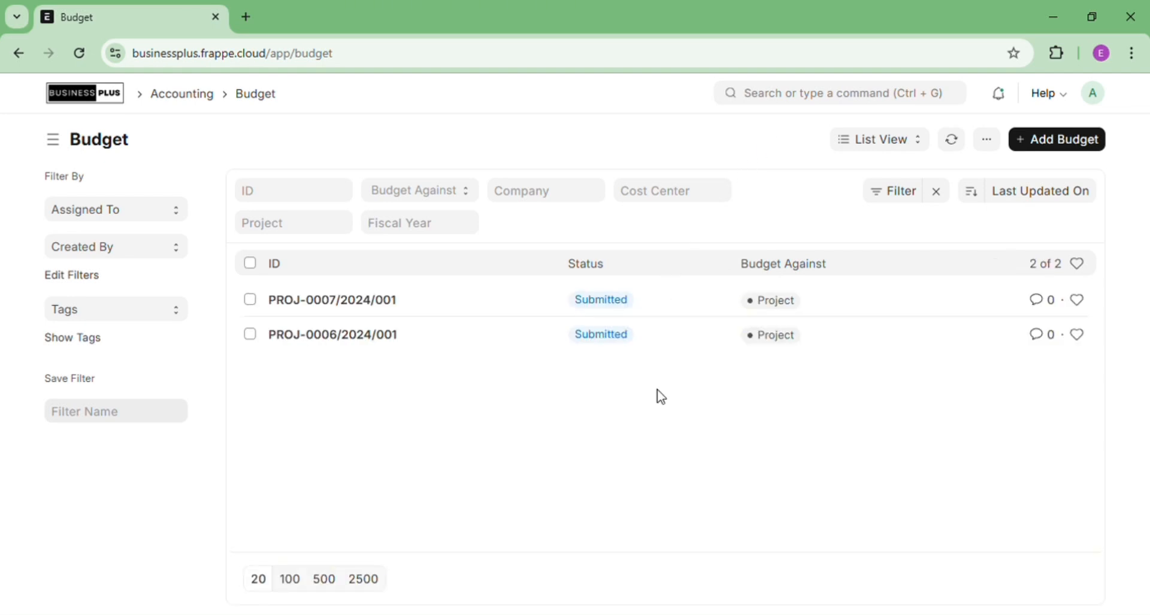
left_click(1081, 148)
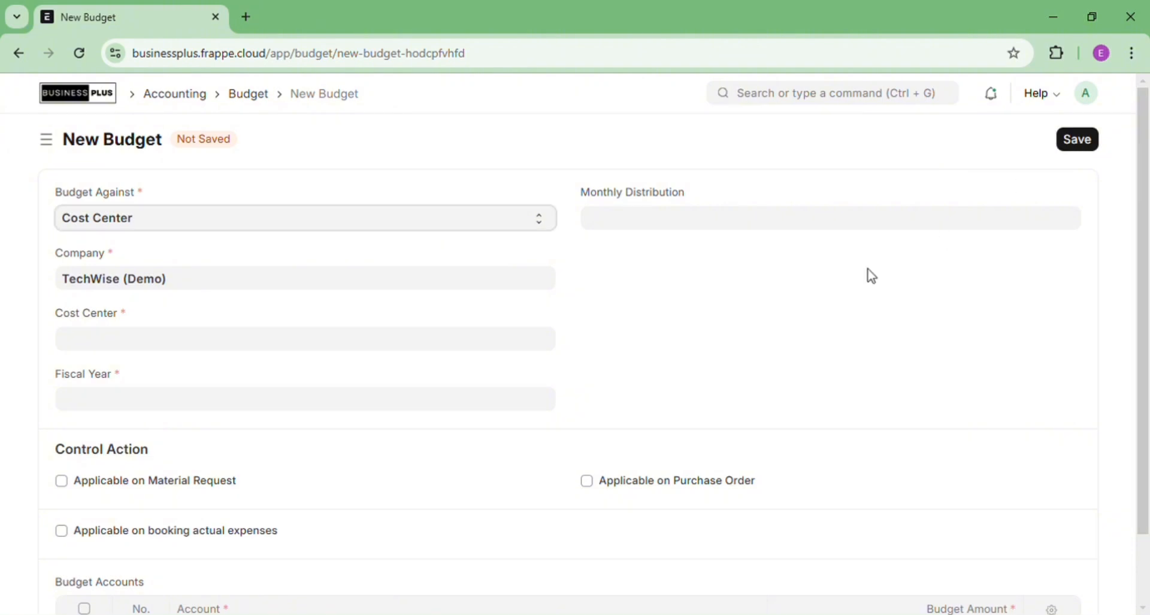
Set the new budget to apply against a Project and choose PROJ-0008.
left_click(340, 339)
left_click(433, 217)
left_click(432, 280)
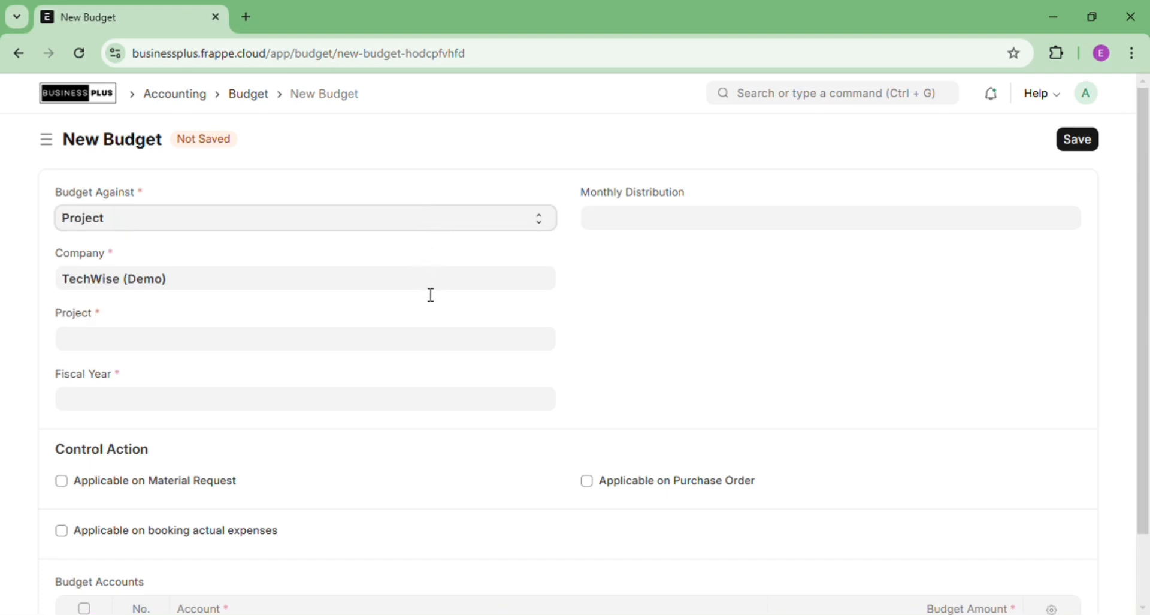
left_click(349, 347)
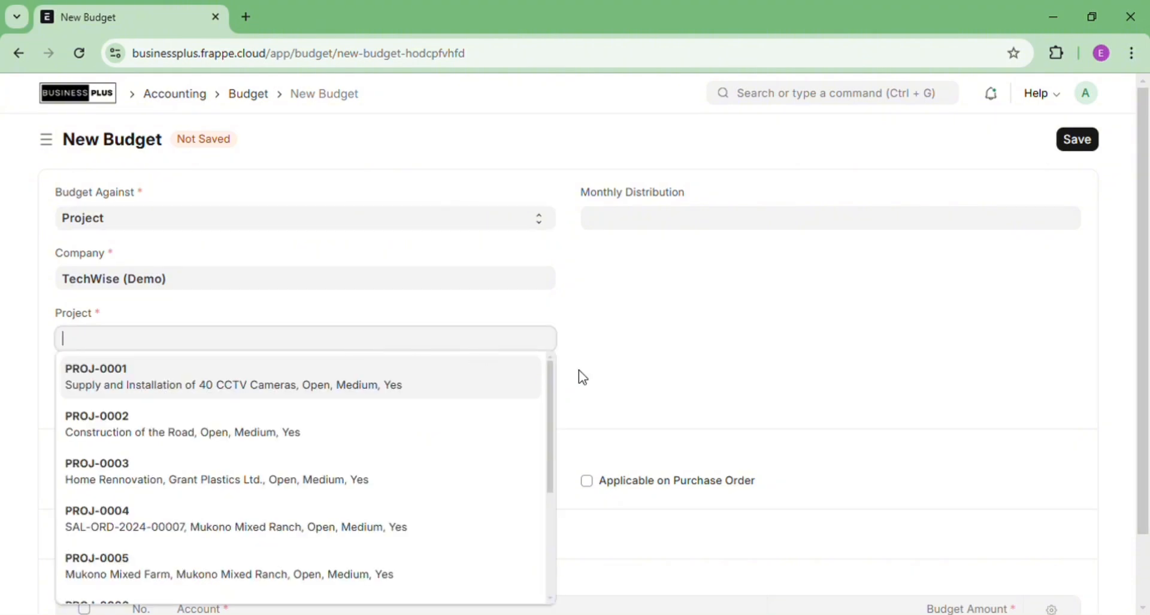
left_click_drag(547, 377, 545, 490)
left_click(437, 531)
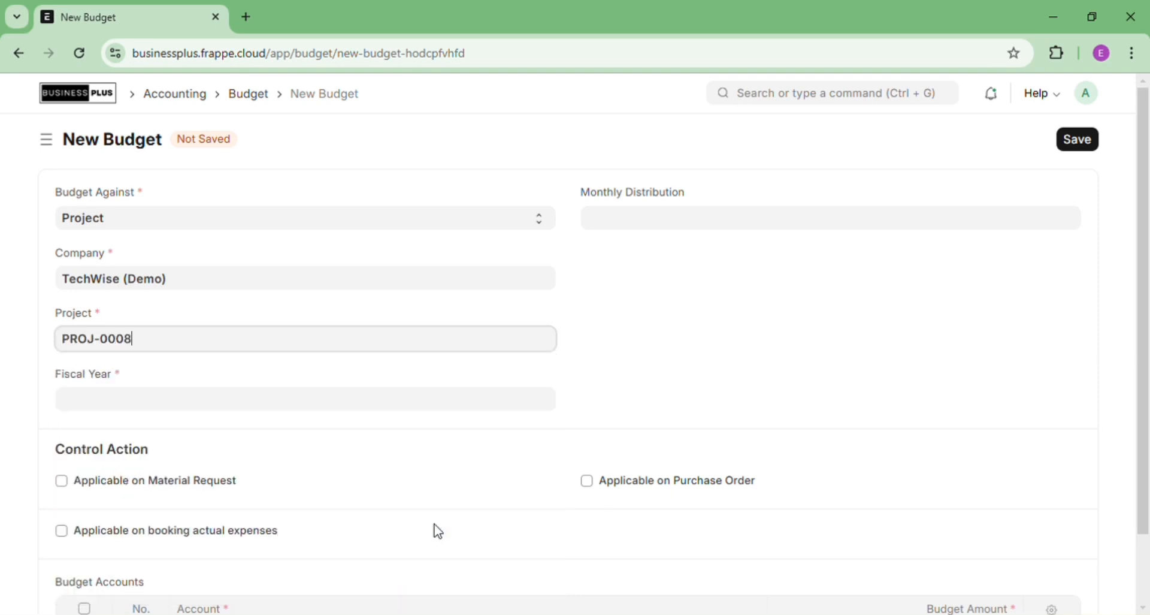
Set the budget's monthly distribution to Equal Monthly Distribution and its fiscal year to 2024.
left_click(633, 222)
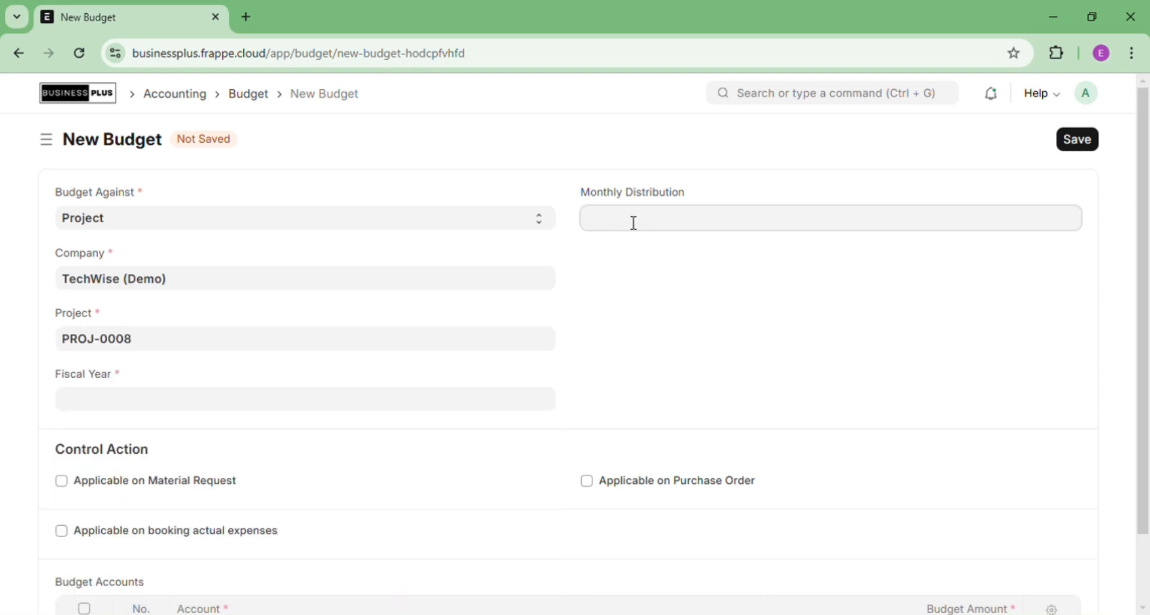
type("eq")
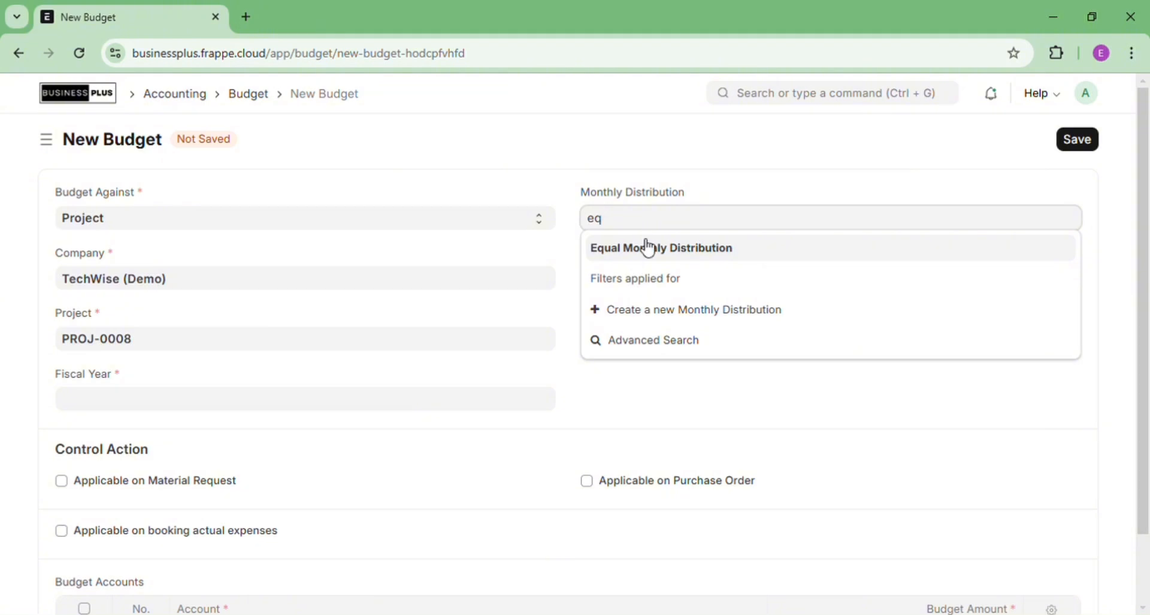
left_click(672, 262)
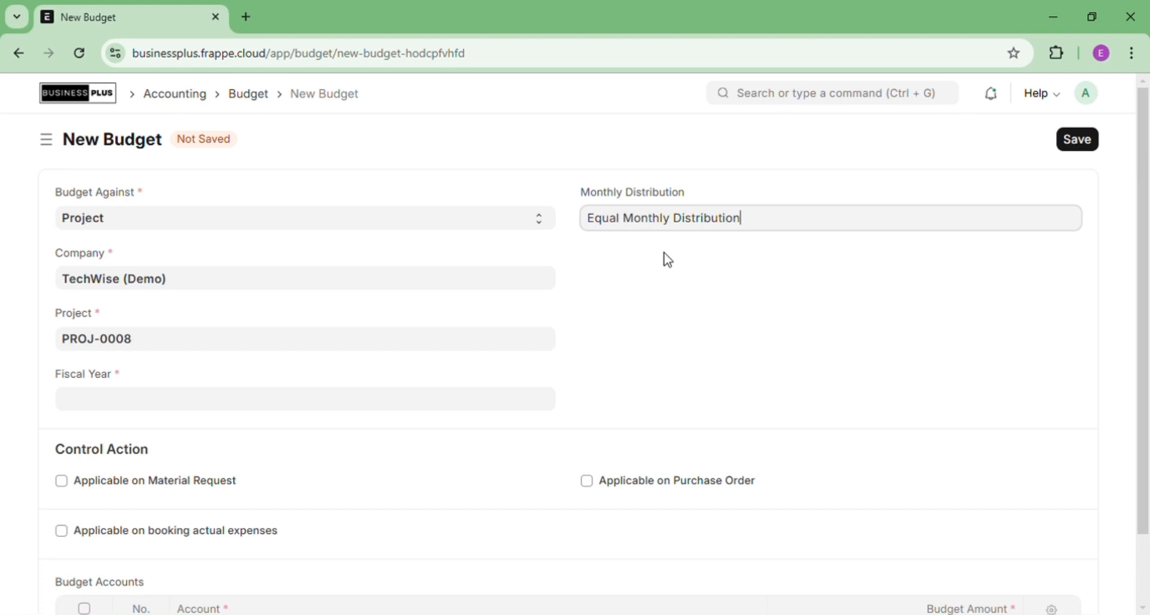
double_click(664, 252)
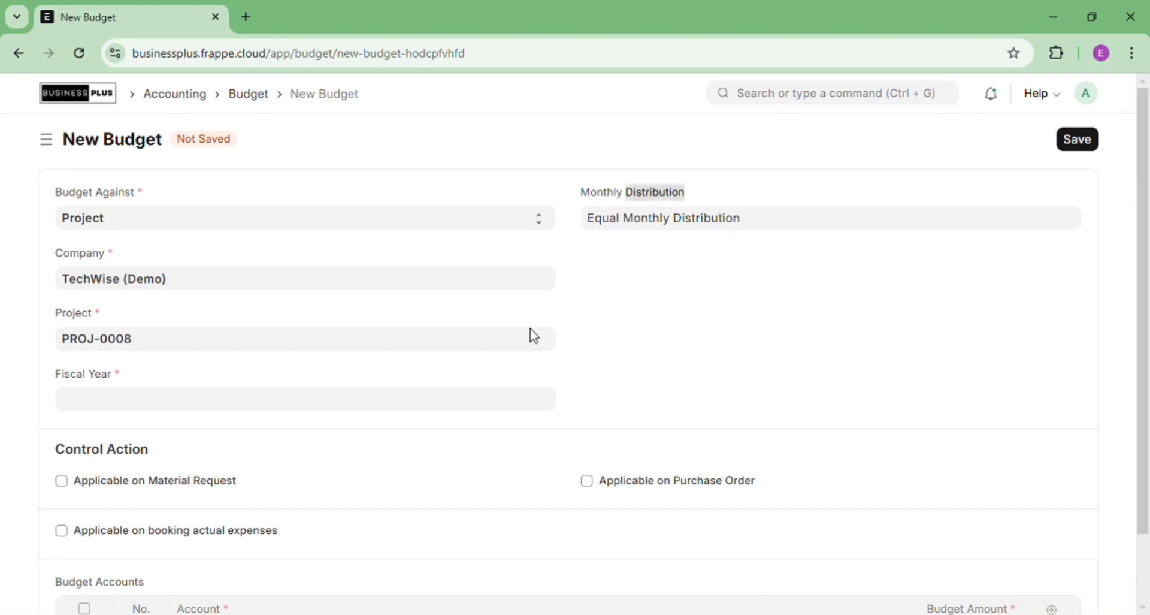
left_click(398, 402)
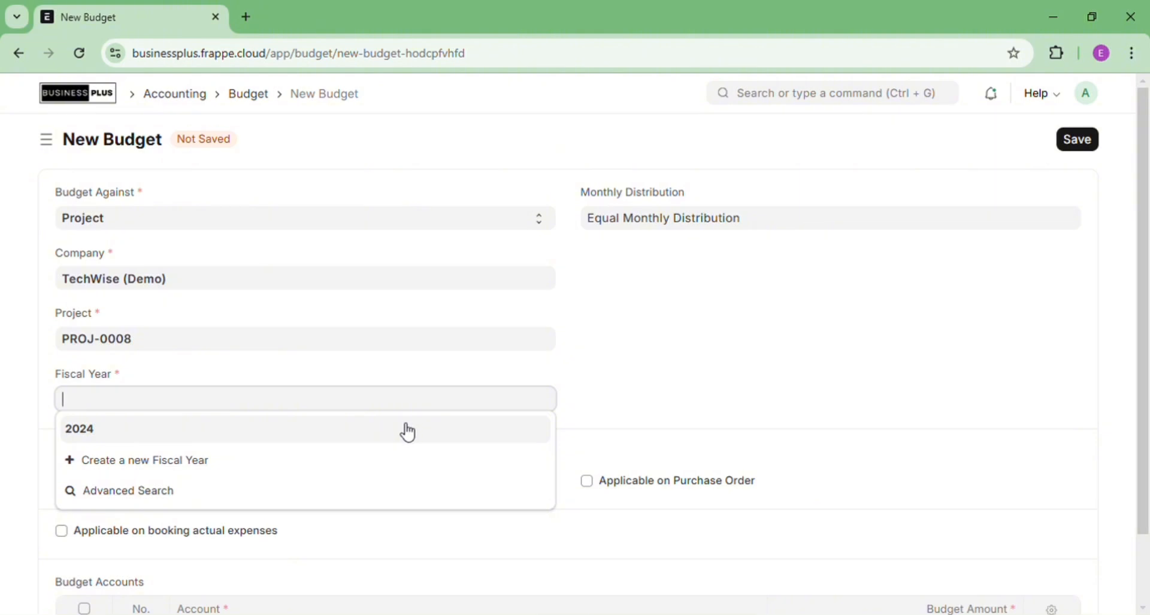
left_click(402, 429)
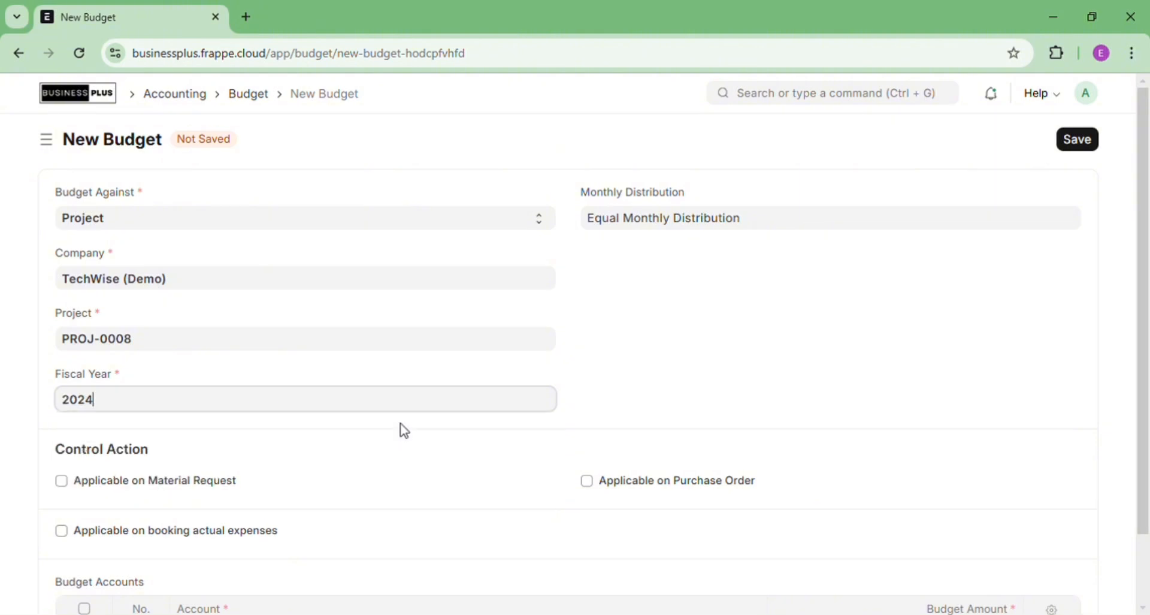
Make the budget controls applicable on material requests, purchase orders and booking actual expenses.
left_click(61, 480)
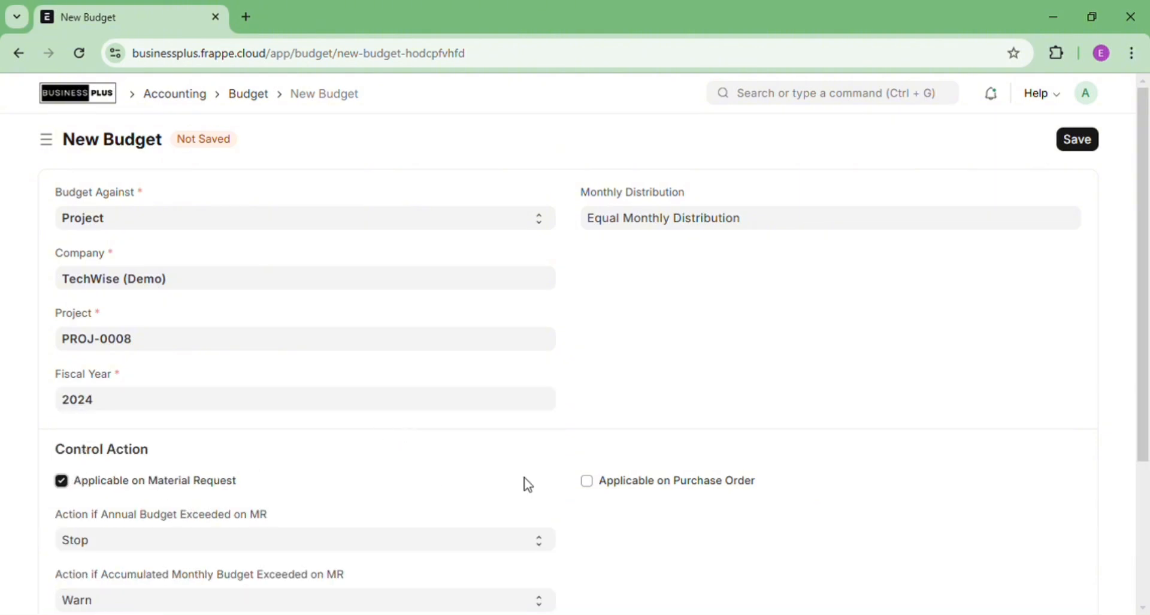
left_click(587, 481)
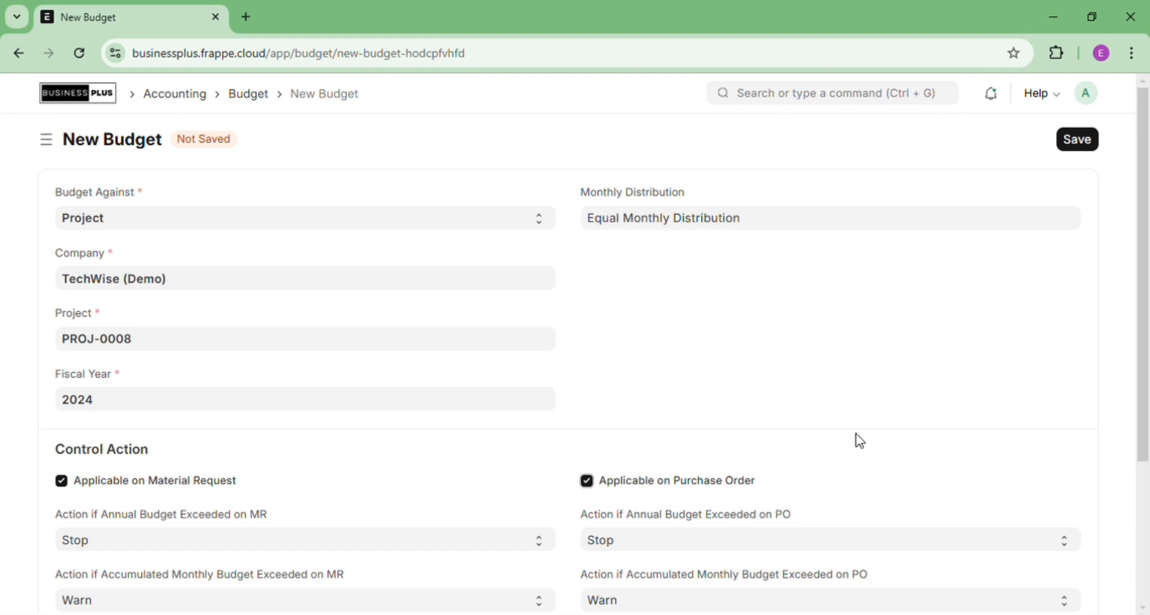
left_click_drag(1143, 301, 1141, 586)
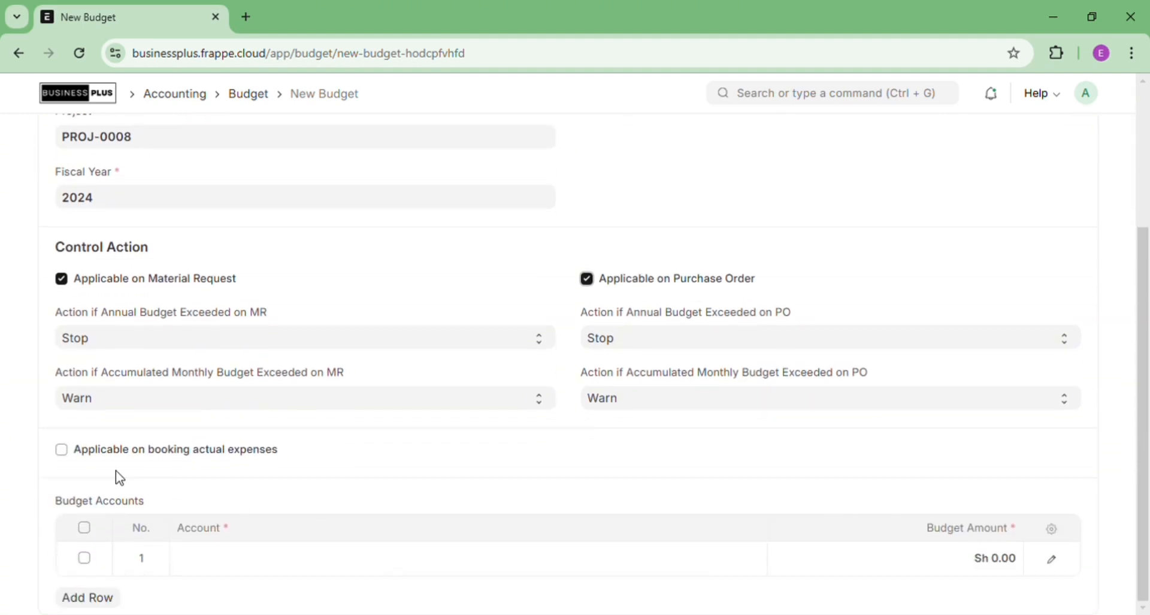
left_click(61, 450)
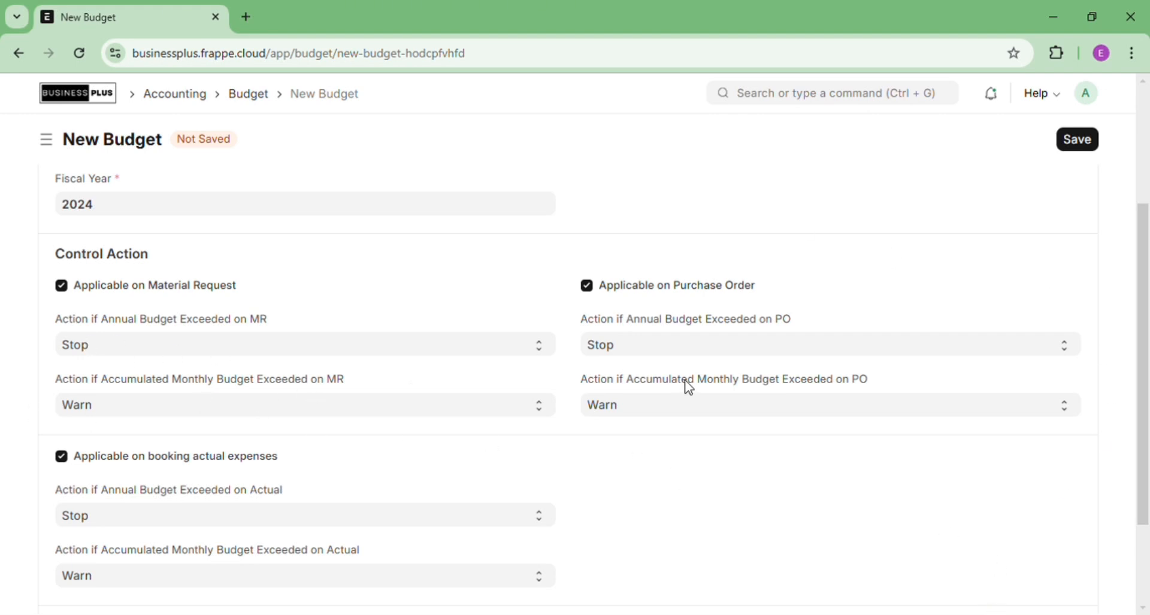
Fill the first budget account row with Administrative Expenses - TD and a budget amount of 60,000,000.
scroll(1146, 371, "down", 3)
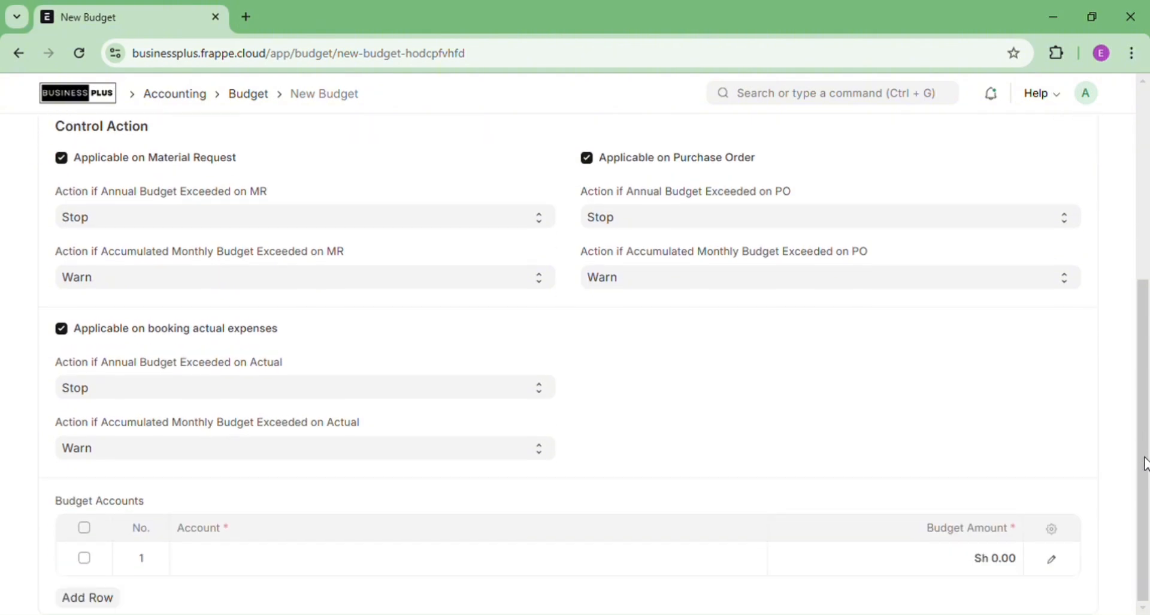
left_click(478, 565)
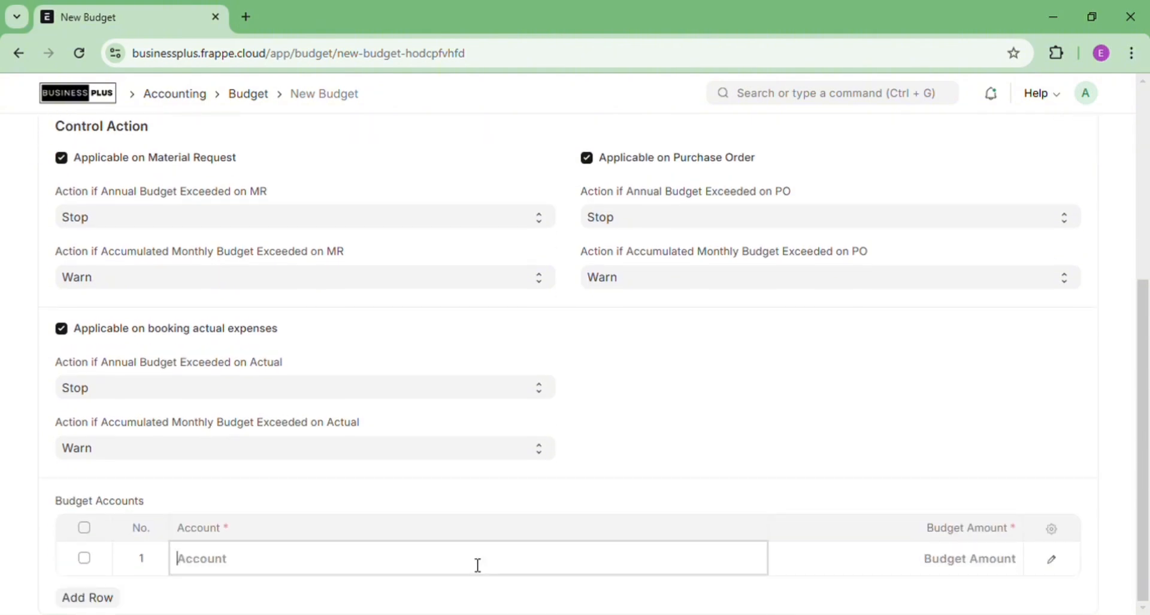
type("admi")
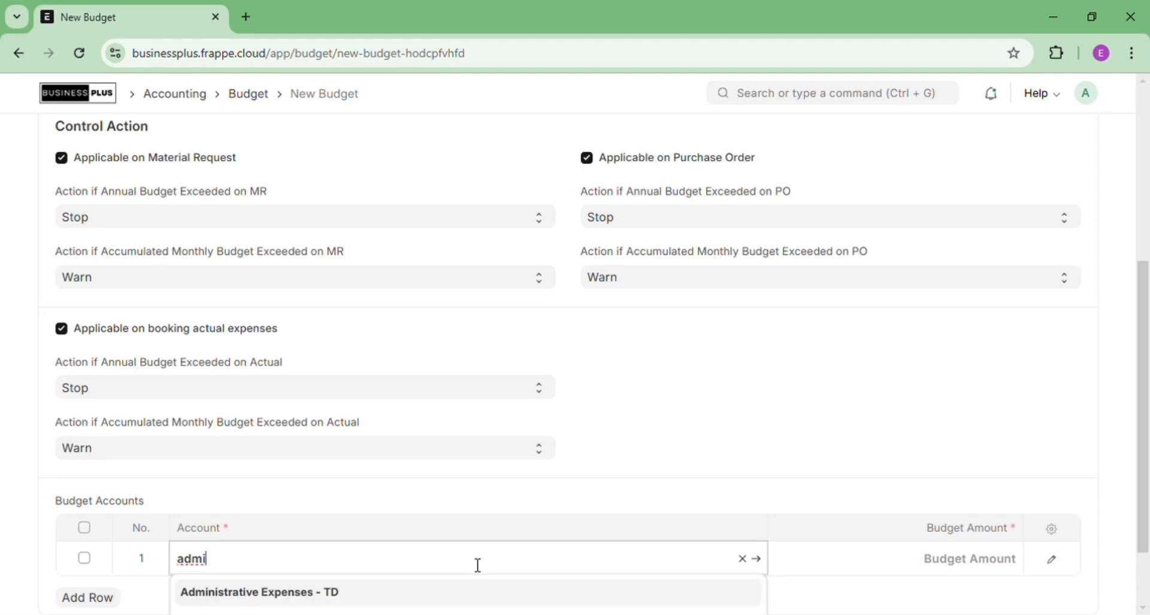
left_click(438, 587)
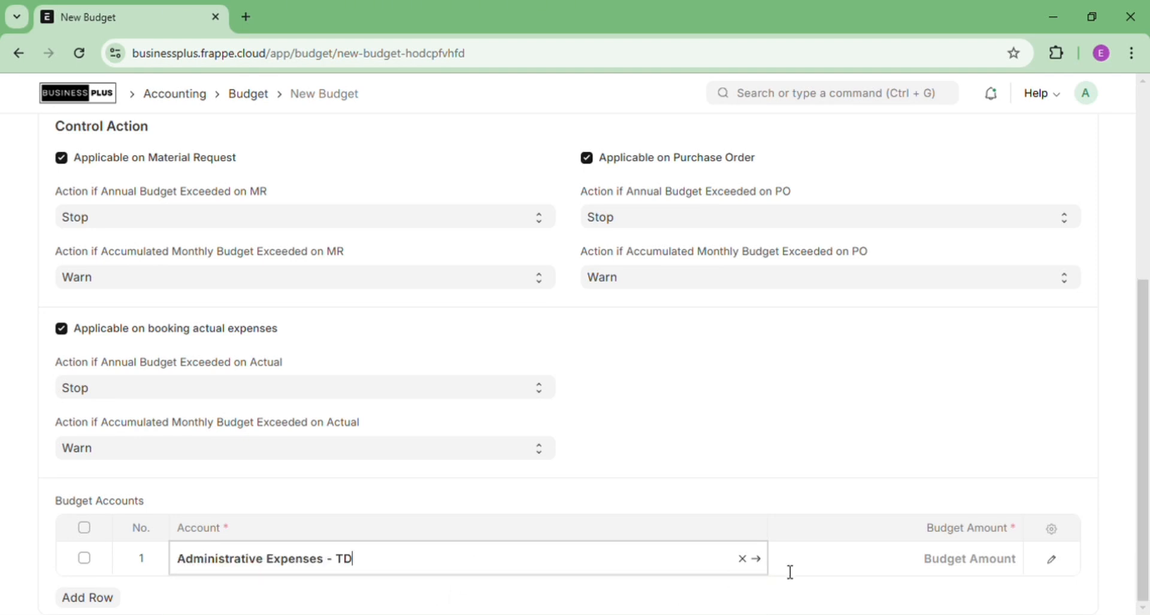
left_click(873, 561)
type("60000000")
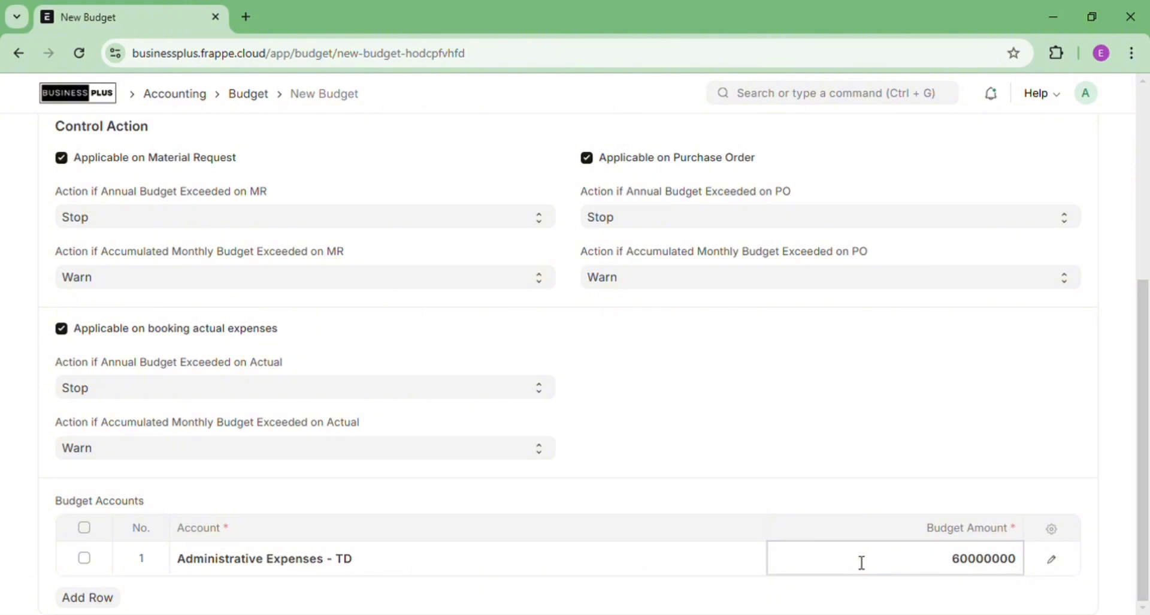
Add a second budget account row for Legal Expenses - TD with a budget amount of 10,000,000.
left_click(90, 598)
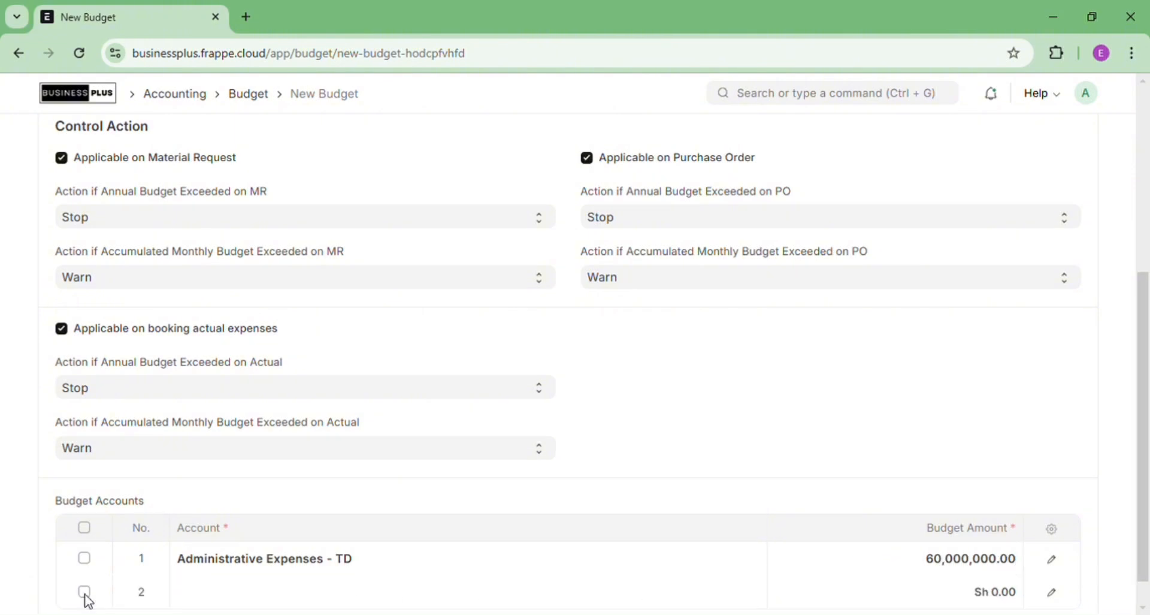
left_click(203, 591)
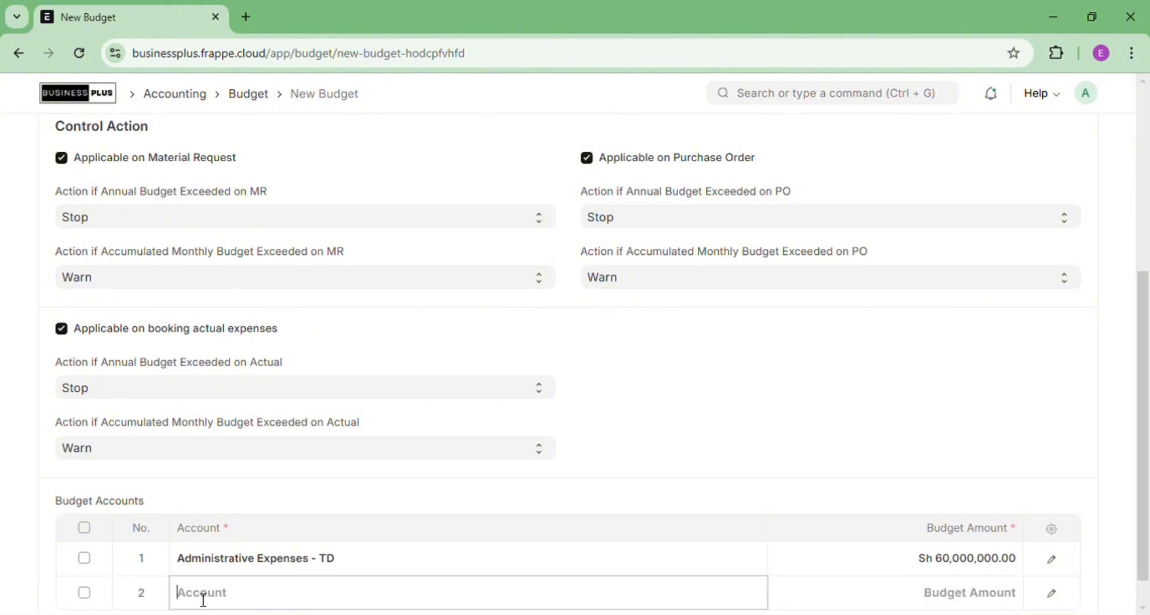
type("legal")
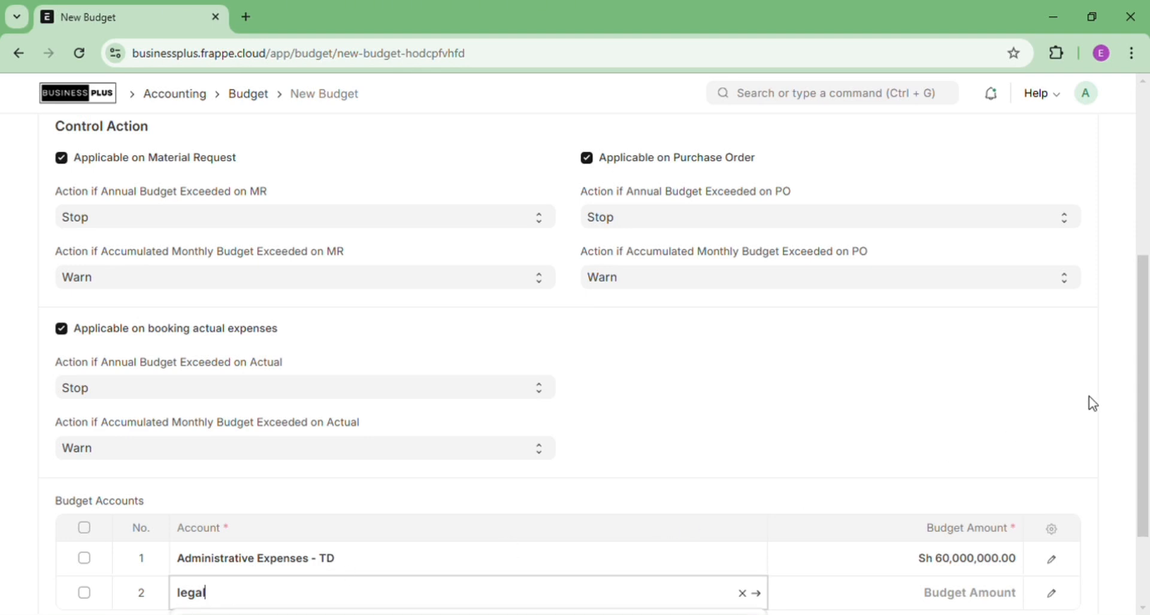
scroll(1146, 393, "down", 2)
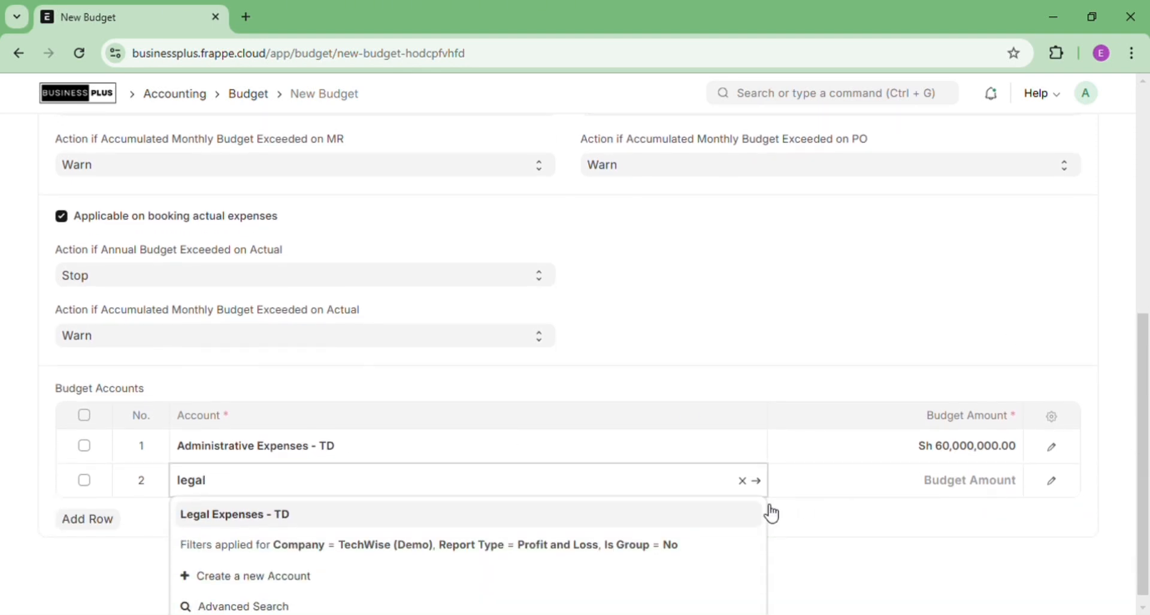
left_click(742, 516)
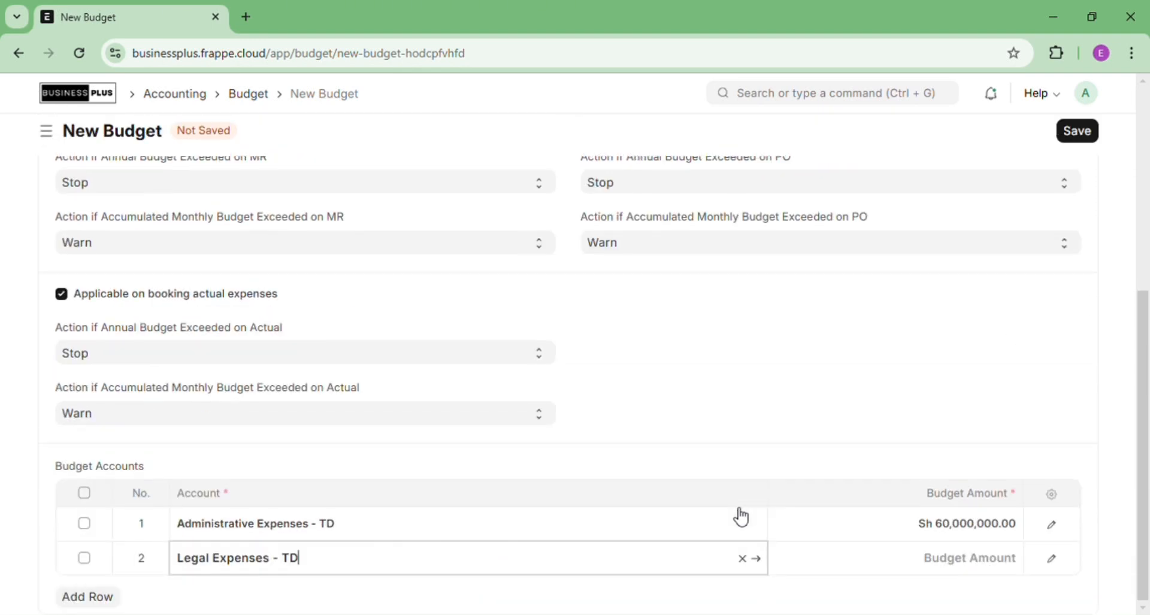
left_click(894, 568)
type("10000000")
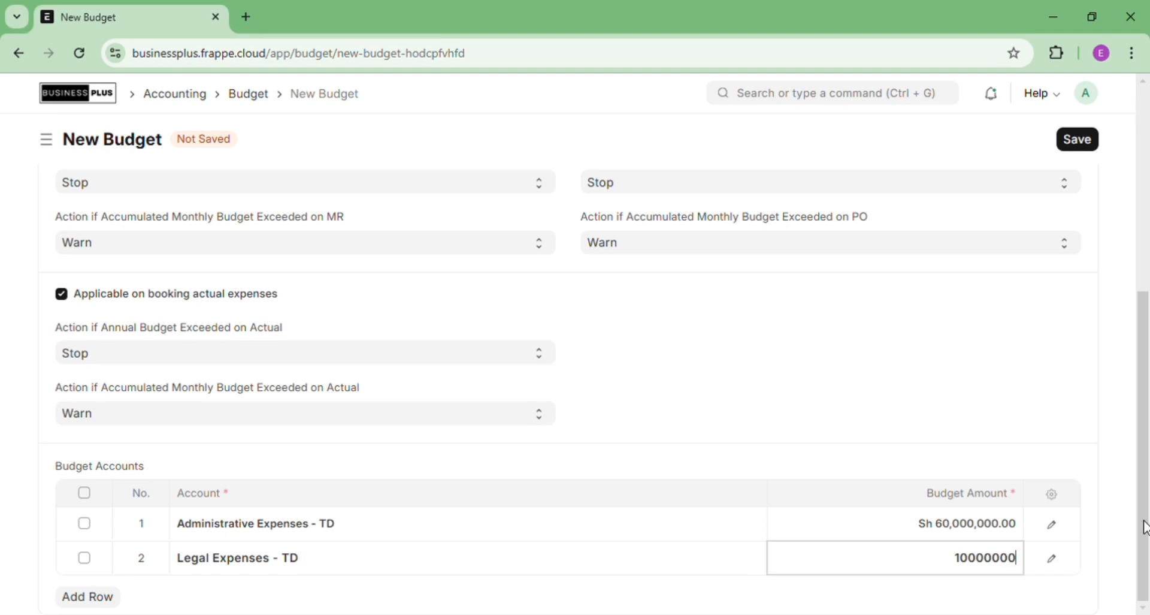
left_click(866, 527)
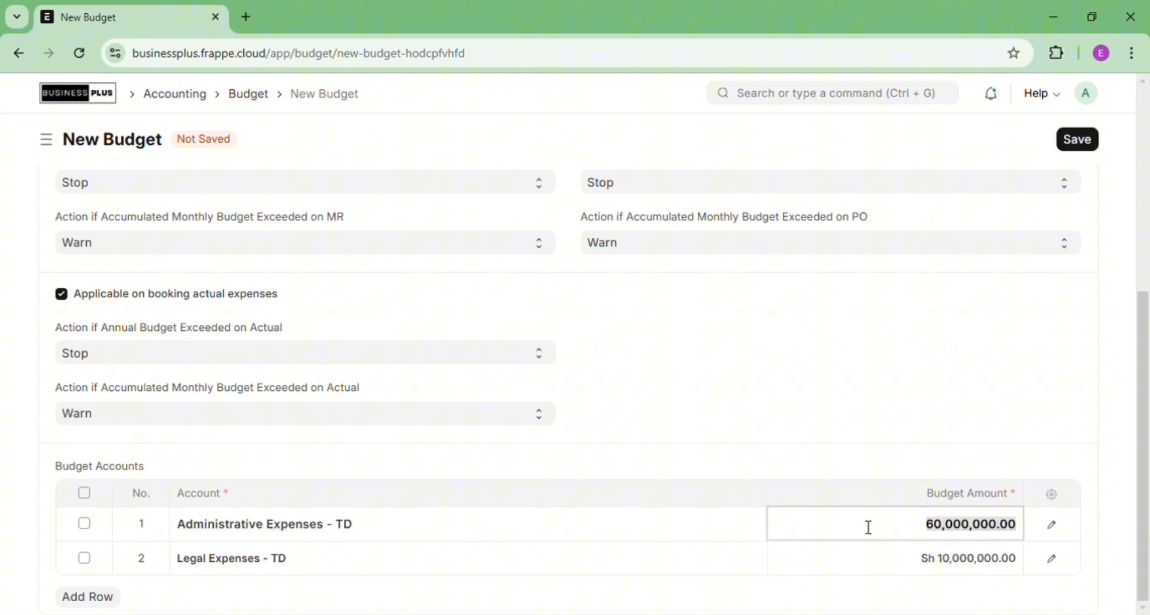
left_click(881, 573)
Save the PROJ-0008 budget and try to submit it.
left_click_drag(1146, 343, 1147, 110)
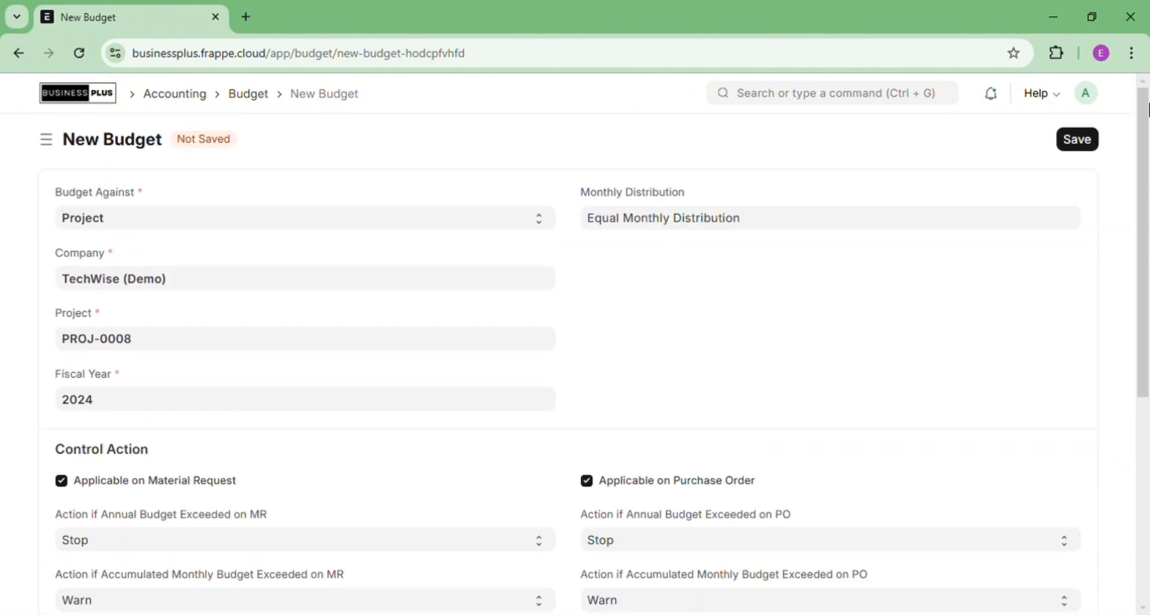
left_click(1088, 144)
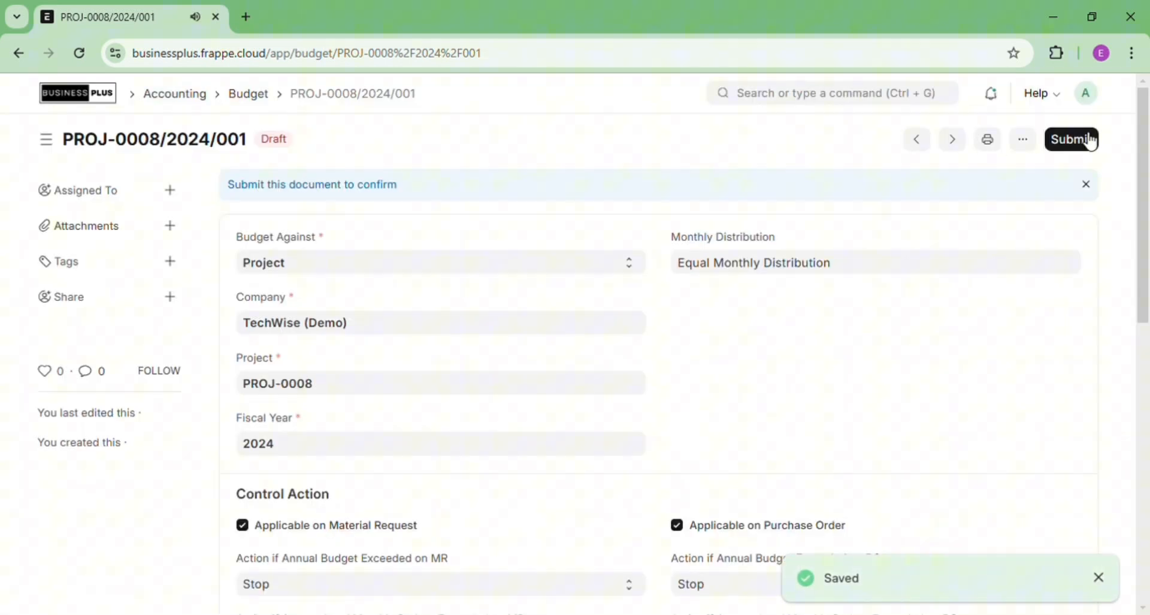
left_click(1090, 141)
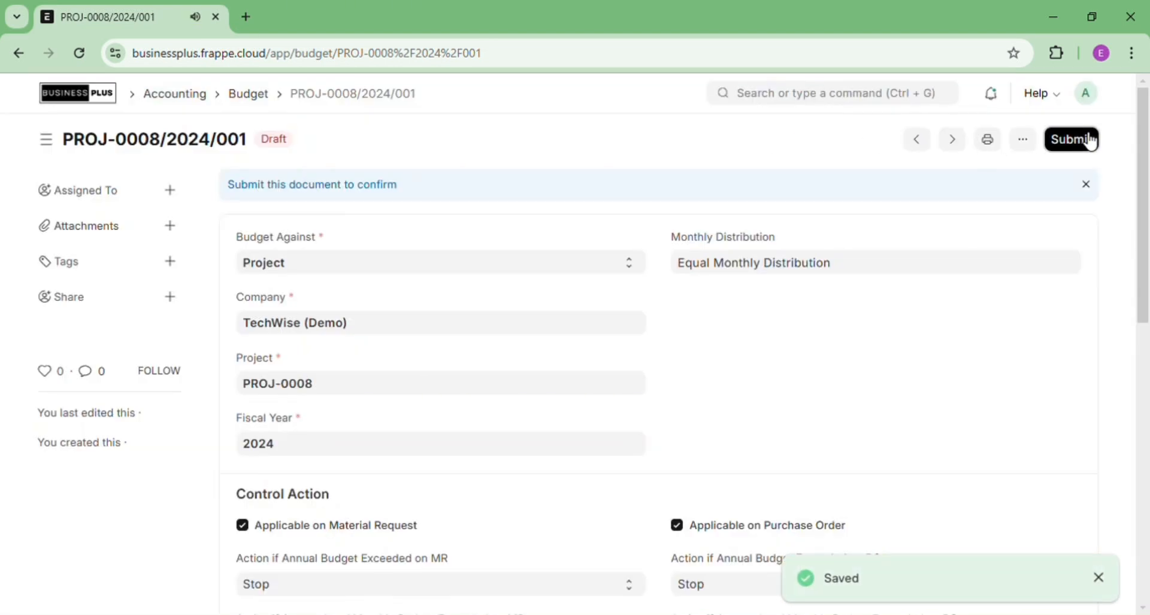
left_click(780, 230)
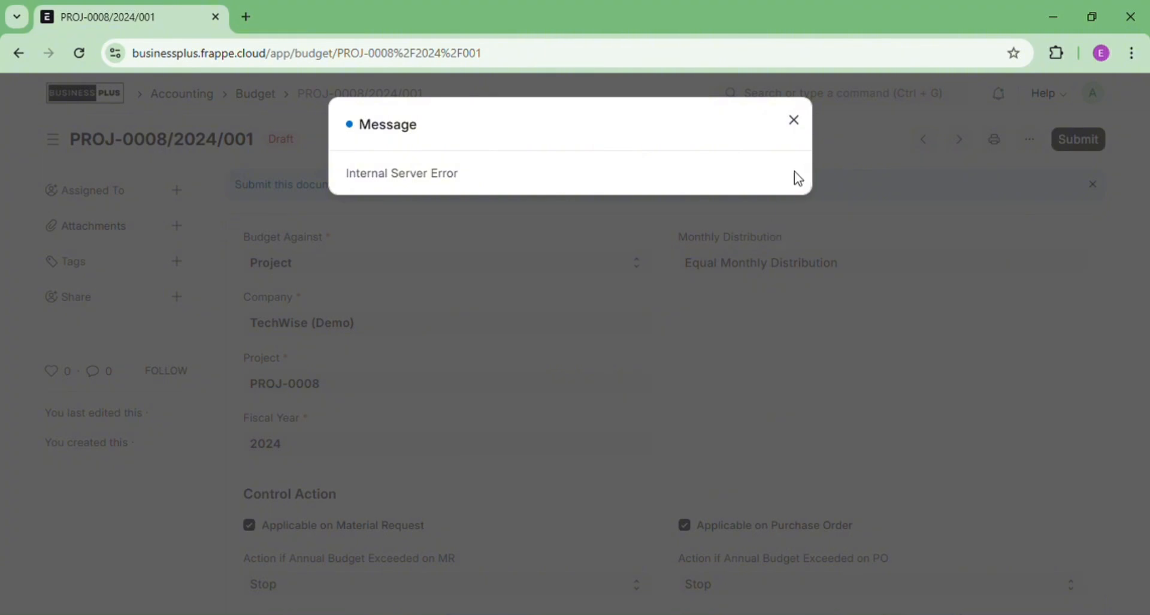
Dismiss the error message and submit the PROJ-0008 budget permanently.
left_click(800, 119)
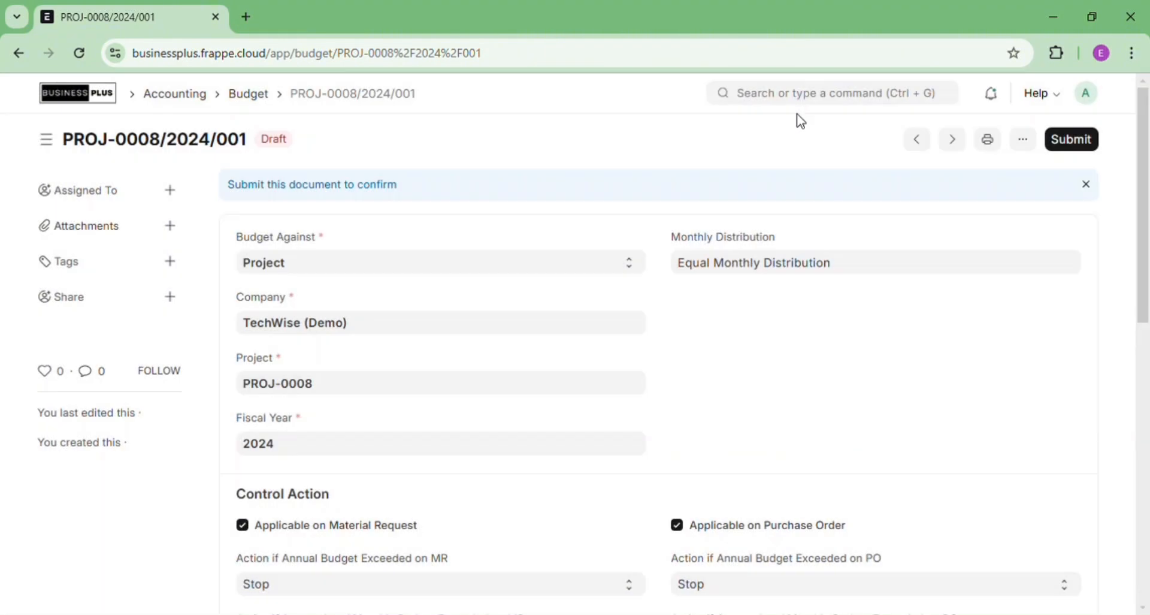
left_click(1078, 143)
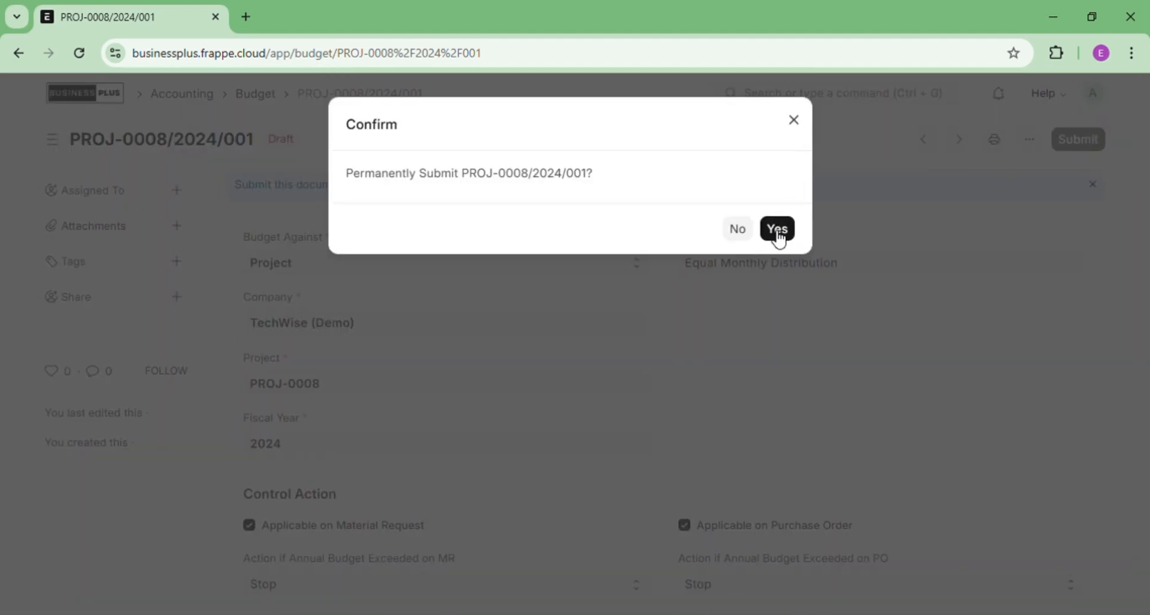
left_click(774, 231)
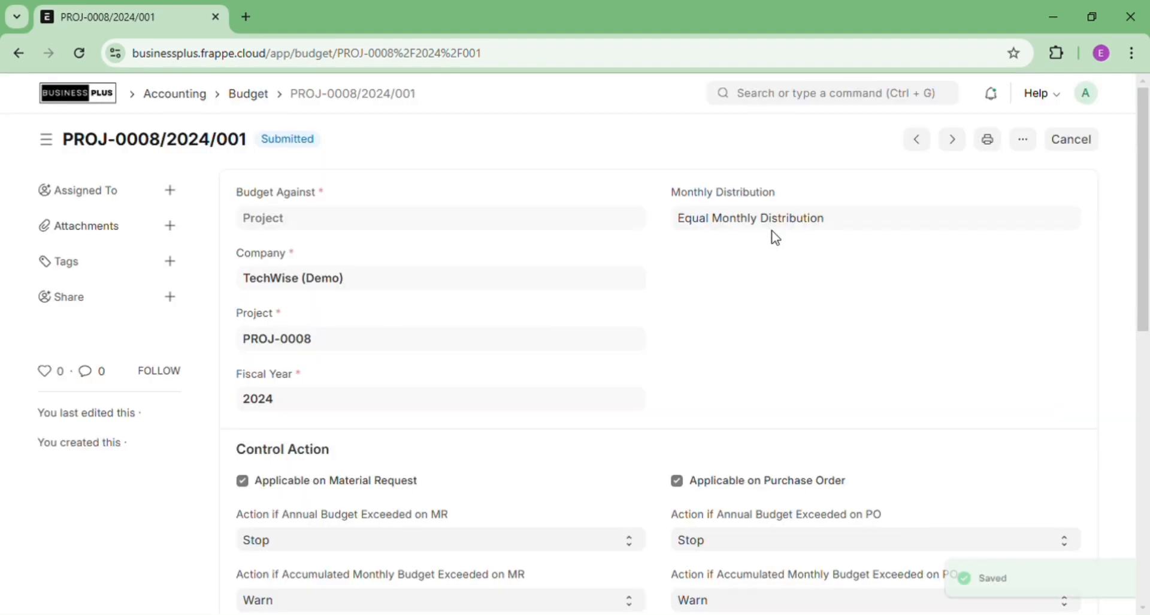
Find the material requests and start a new one with the required-by date set to today, 21-11-2024.
left_click(786, 95)
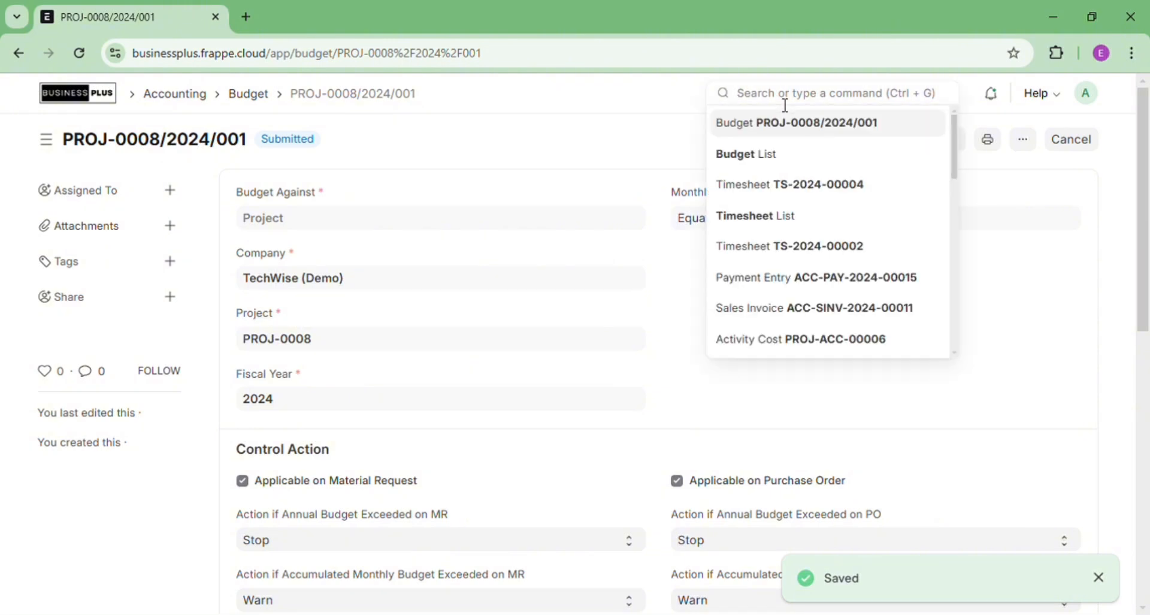
type("mater")
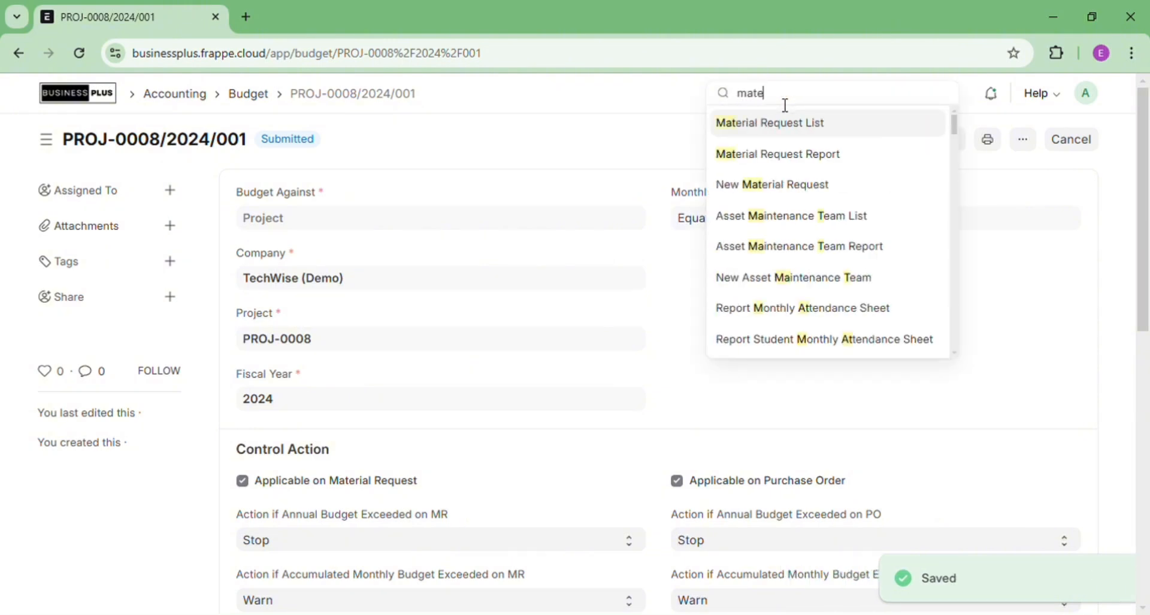
left_click(790, 120)
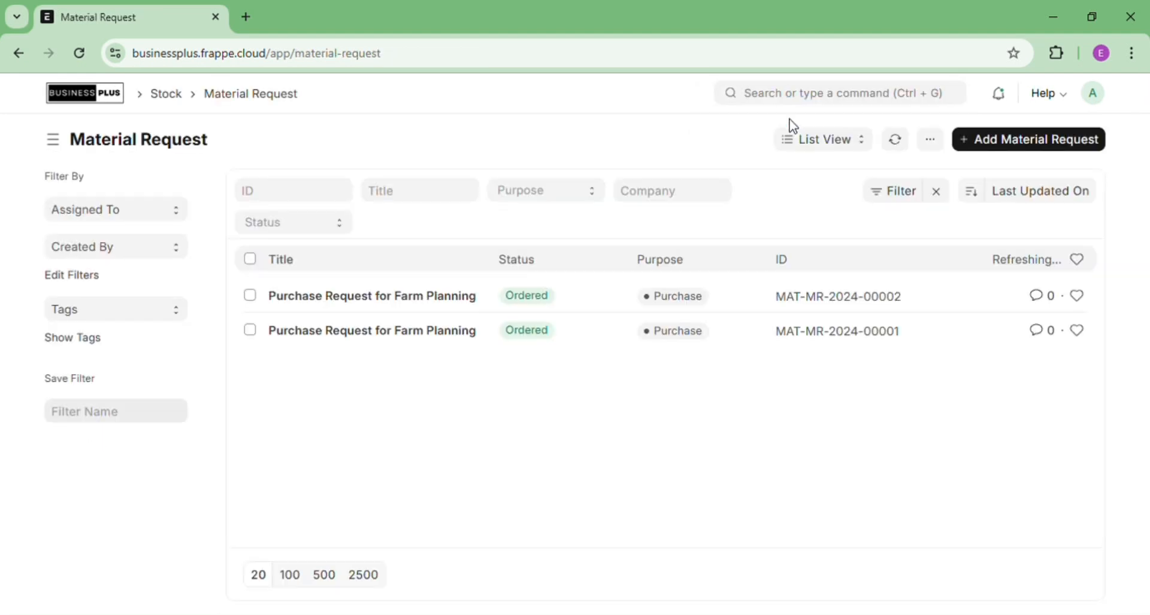
left_click(1046, 141)
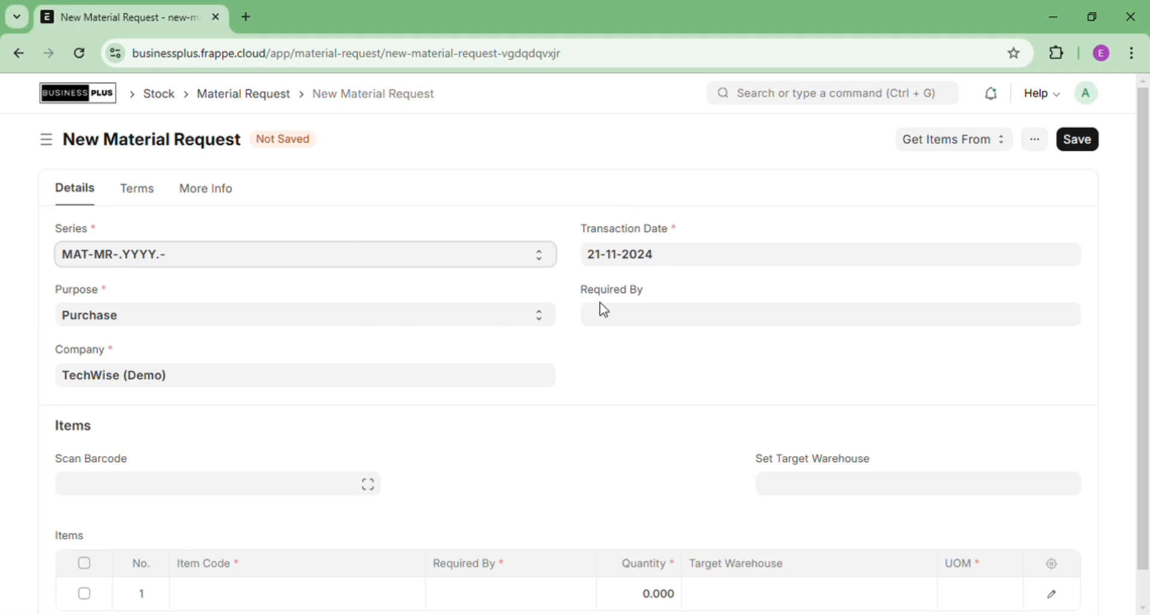
left_click(611, 322)
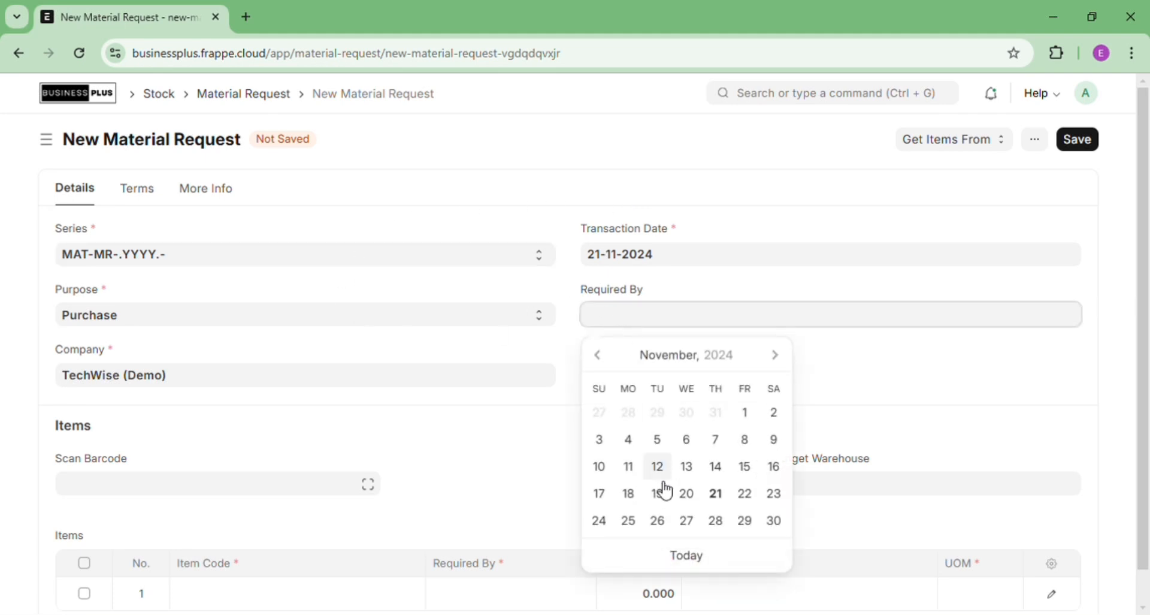
left_click(684, 553)
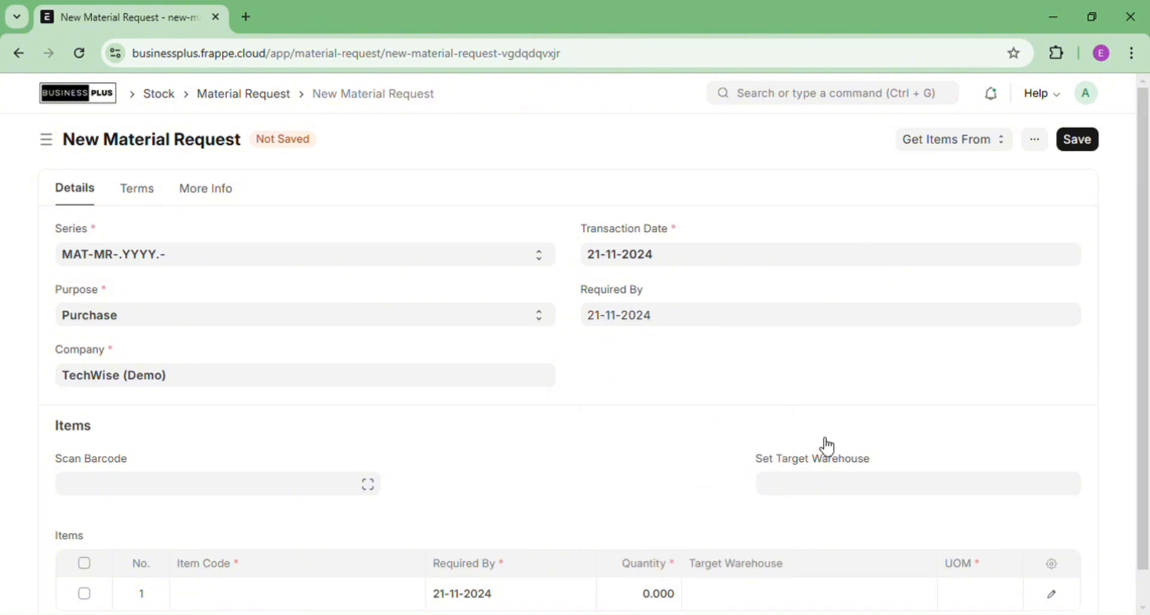
Choose Farm Planning as the item in the first row of the material request.
left_click_drag(1147, 243, 1145, 318)
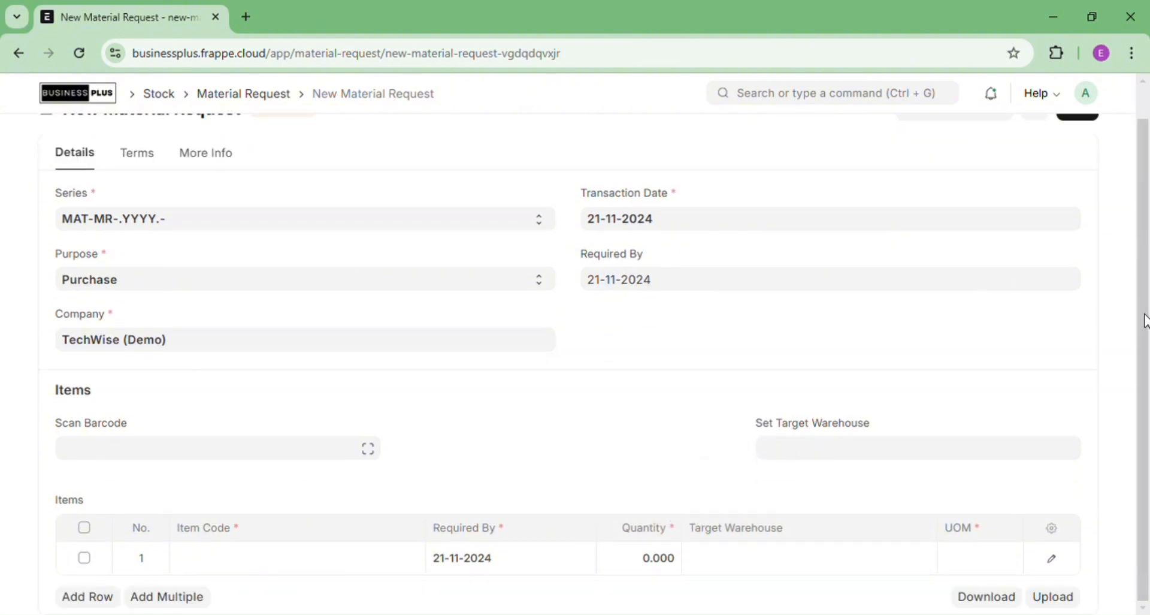
left_click(300, 571)
type("farm")
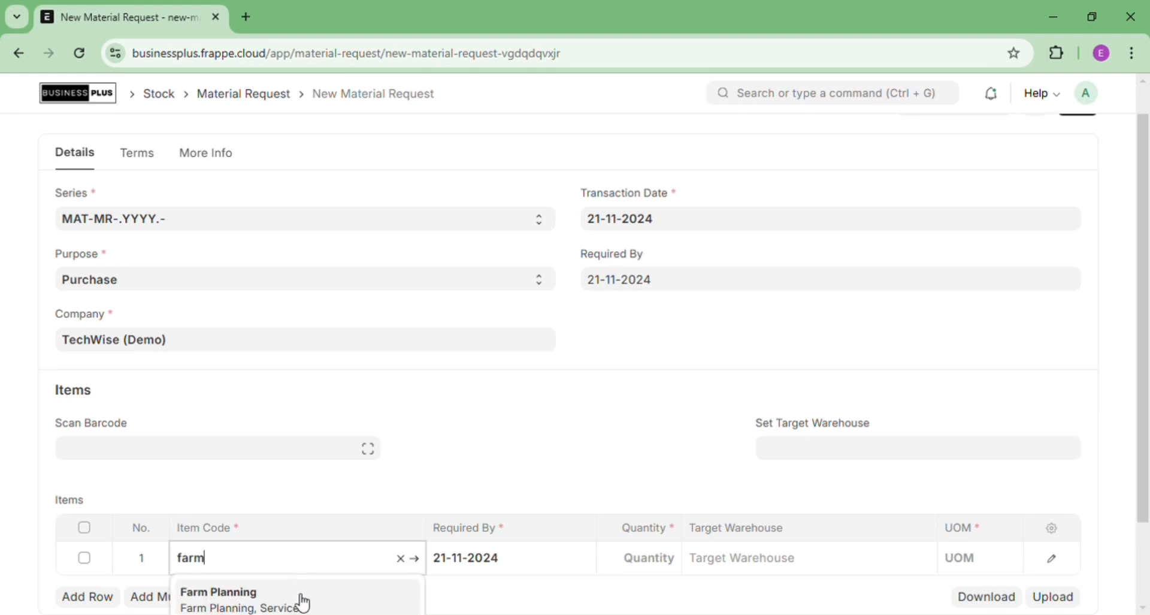
left_click(299, 602)
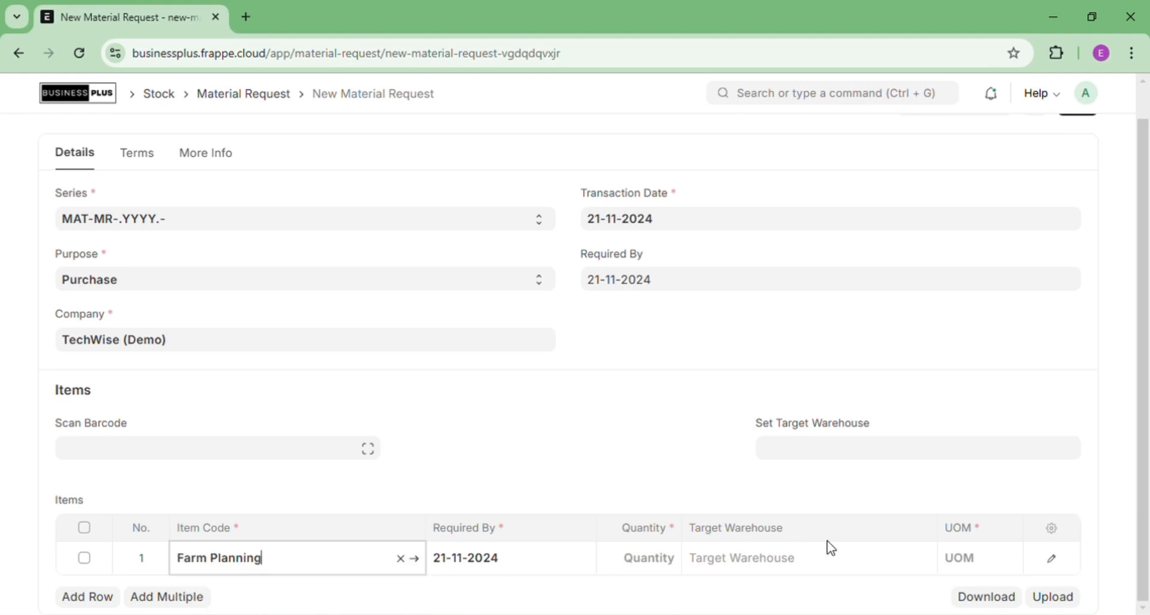
Open the Farm Planning row's details and change its expense account to Administrative Expenses - TD.
left_click(1061, 566)
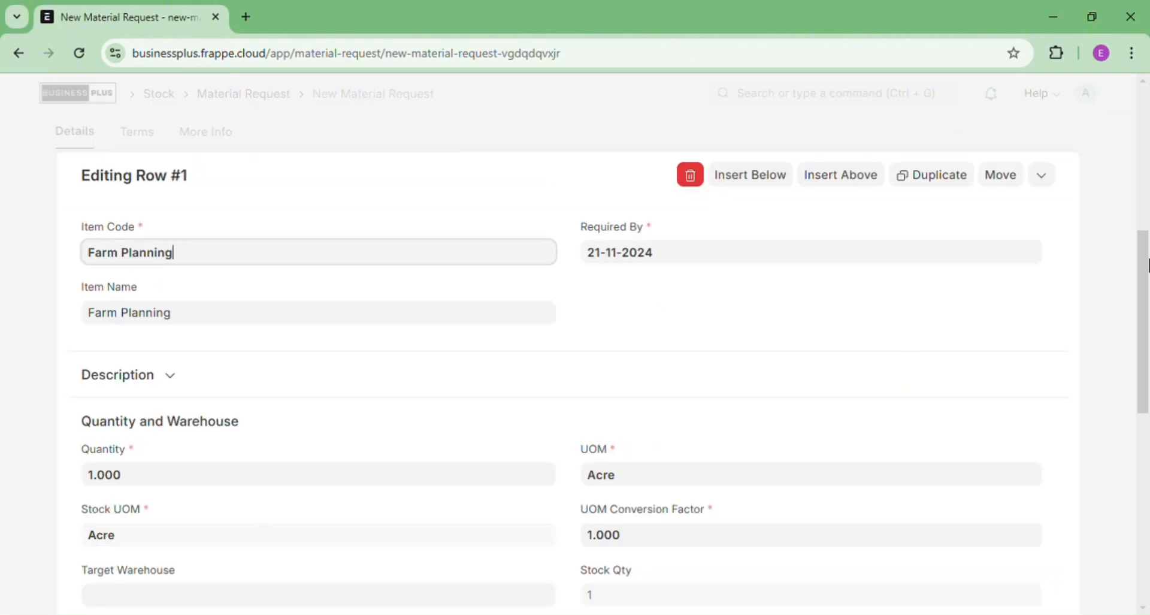
left_click_drag(1146, 264, 1138, 419)
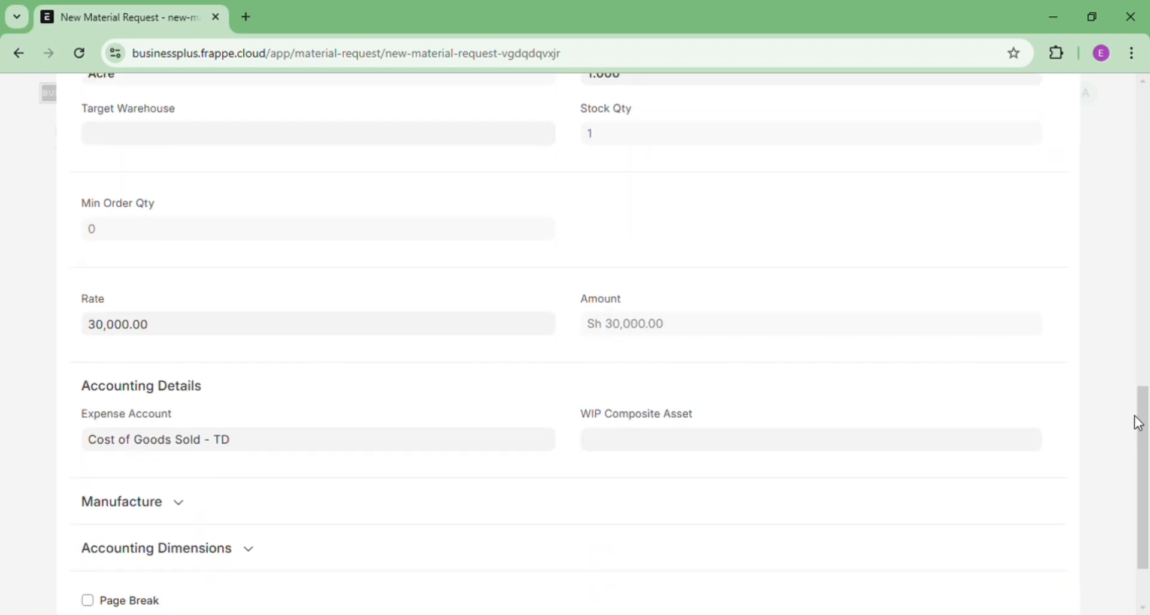
left_click(422, 453)
key("BackSpace")
key("BackSpace")
key("BackSpace")
key("BackSpace")
key("BackSpace")
key("BackSpace")
key("BackSpace")
key("BackSpace")
key("BackSpace")
key("BackSpace")
key("BackSpace")
key("BackSpace")
key("BackSpace")
key("BackSpace")
key("BackSpace")
key("BackSpace")
key("BackSpace")
key("BackSpace")
key("BackSpace")
key("BackSpace")
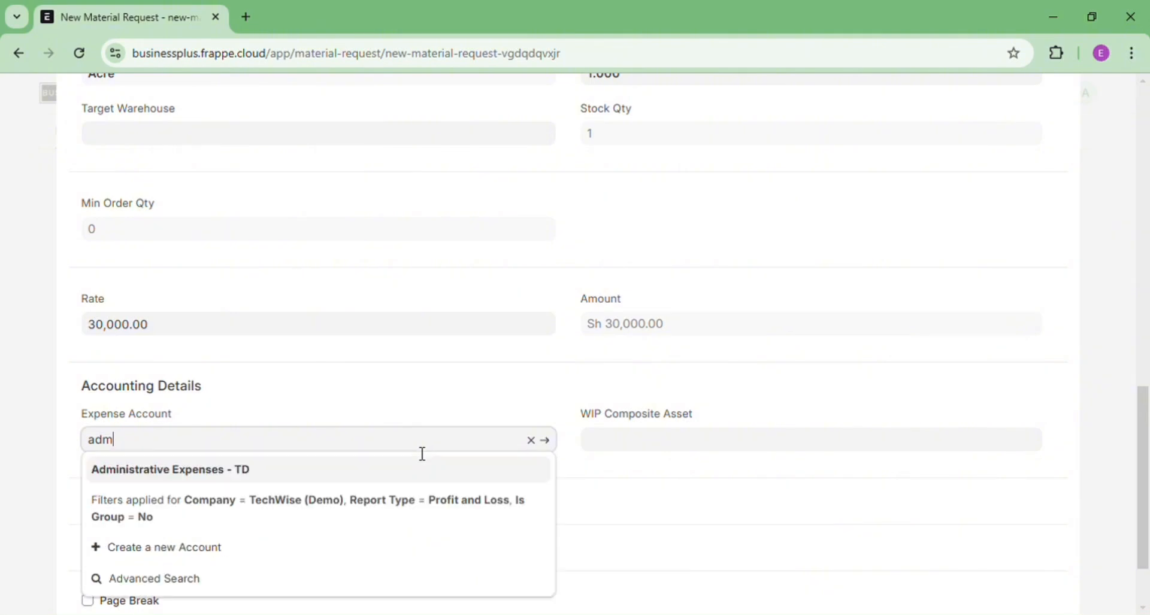
left_click(354, 473)
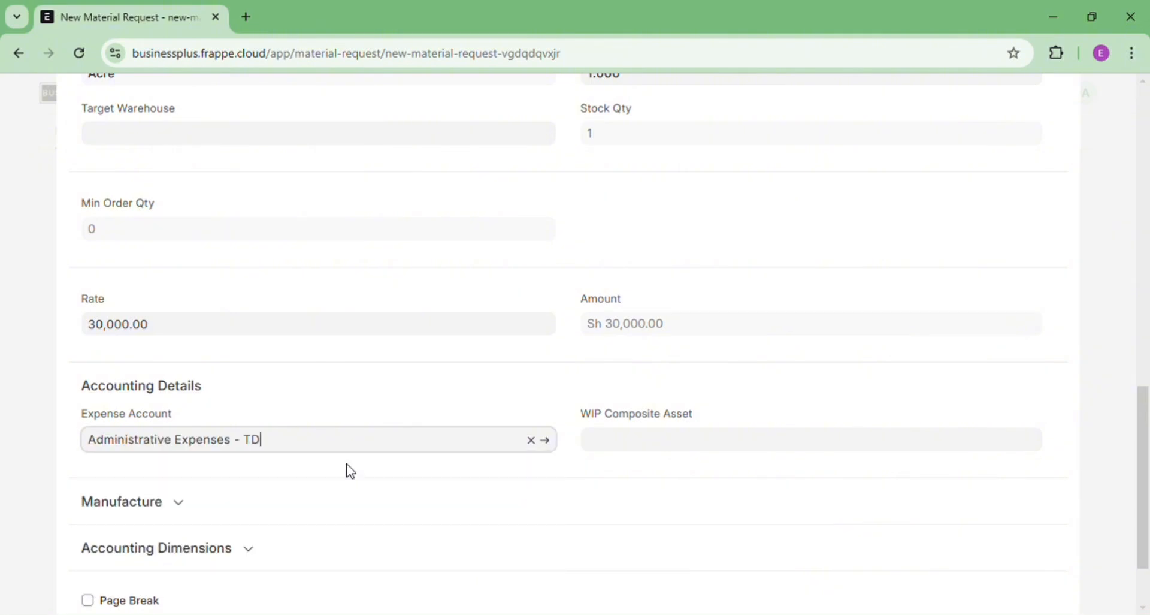
Clear the cost center in the Farm Planning row's accounting dimensions.
left_click(191, 509)
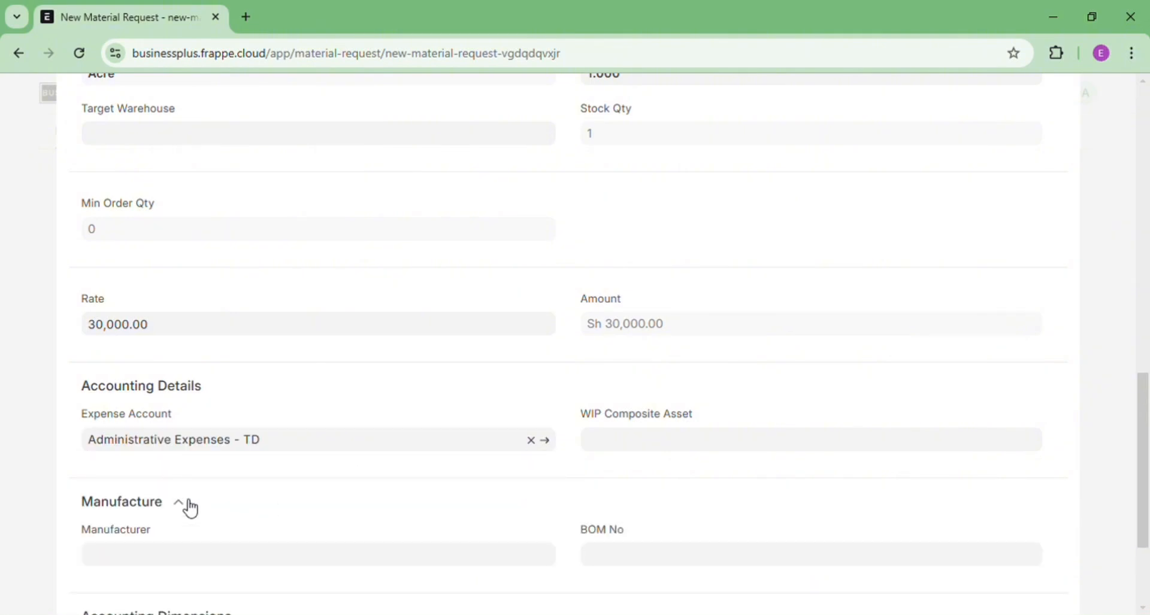
left_click(191, 508)
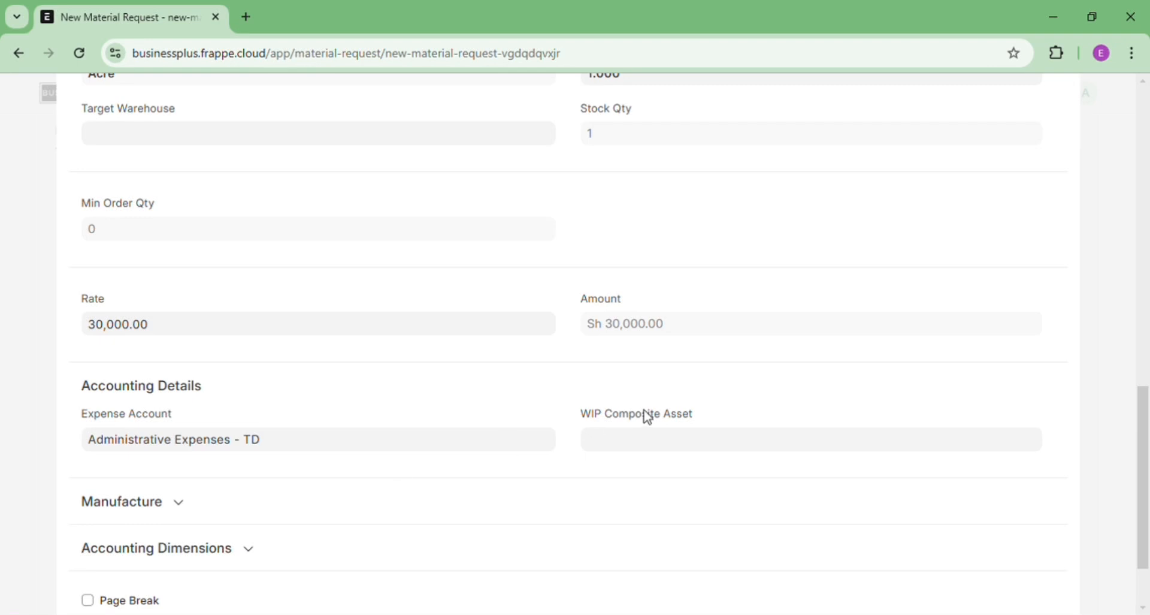
left_click(261, 549)
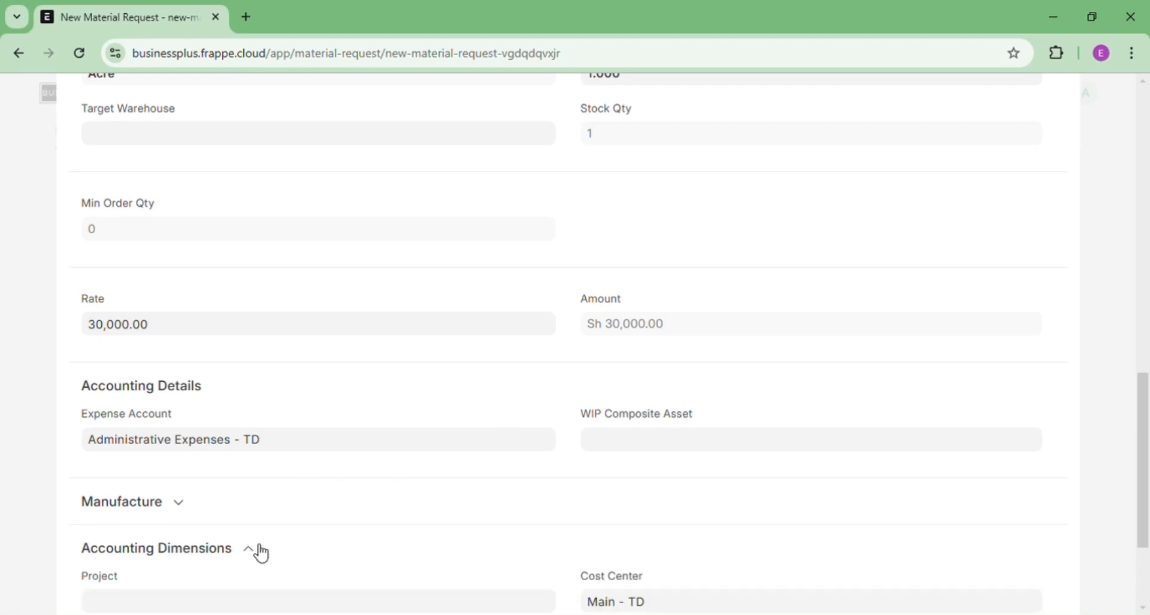
left_click(689, 606)
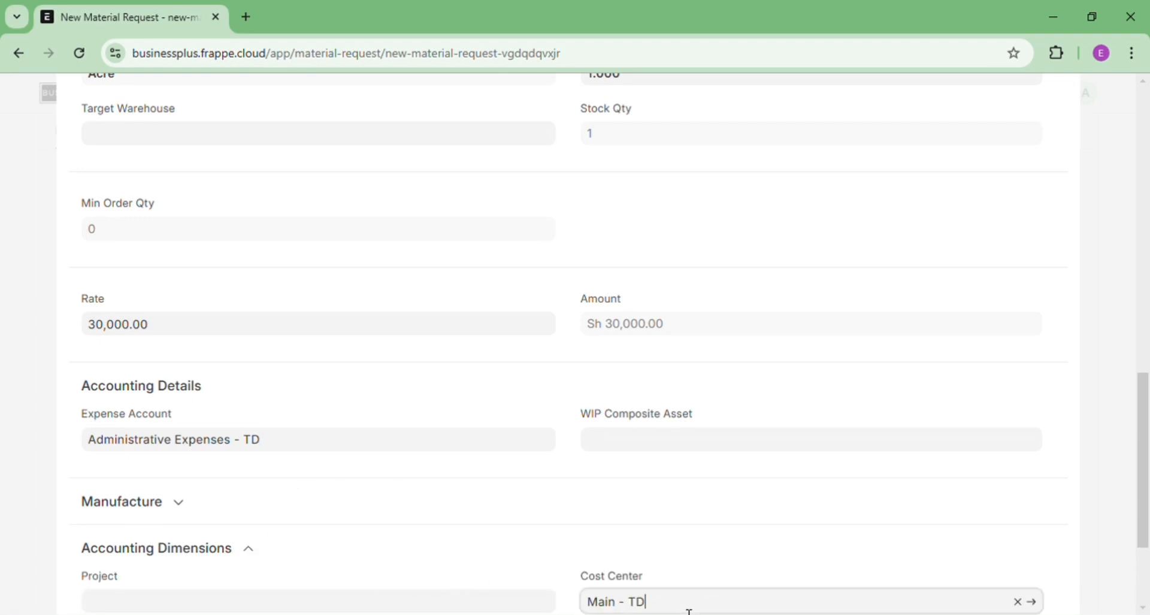
key("BackSpace")
key("BackSpace")
key("BackSpace")
key("BackSpace")
key("BackSpace")
key("BackSpace")
key("BackSpace")
key("BackSpace")
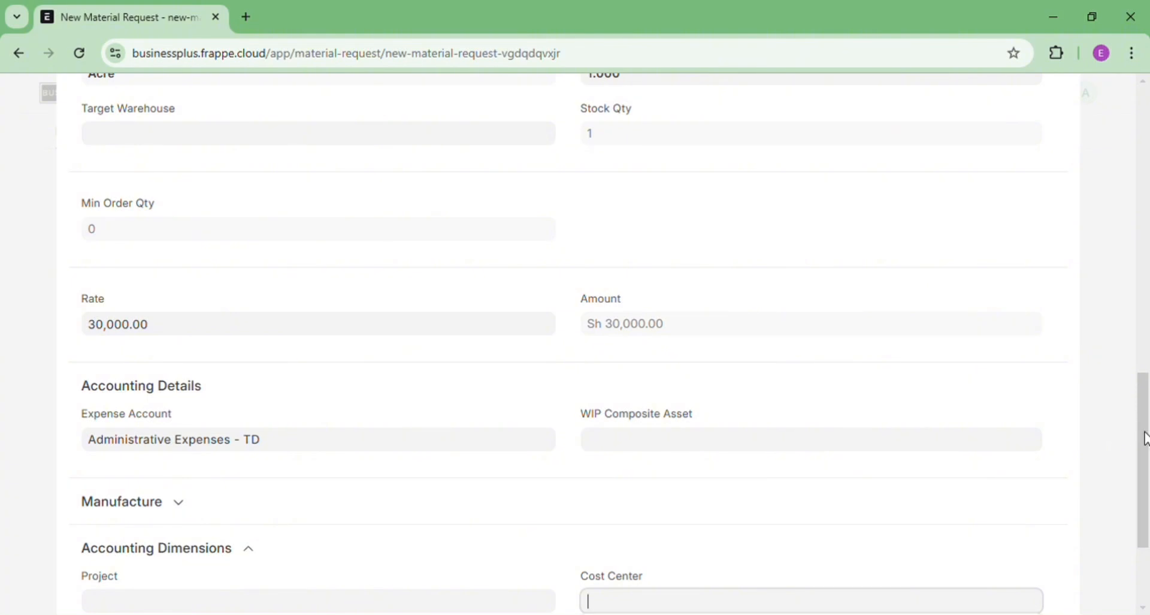
left_click_drag(1145, 437, 1145, 490)
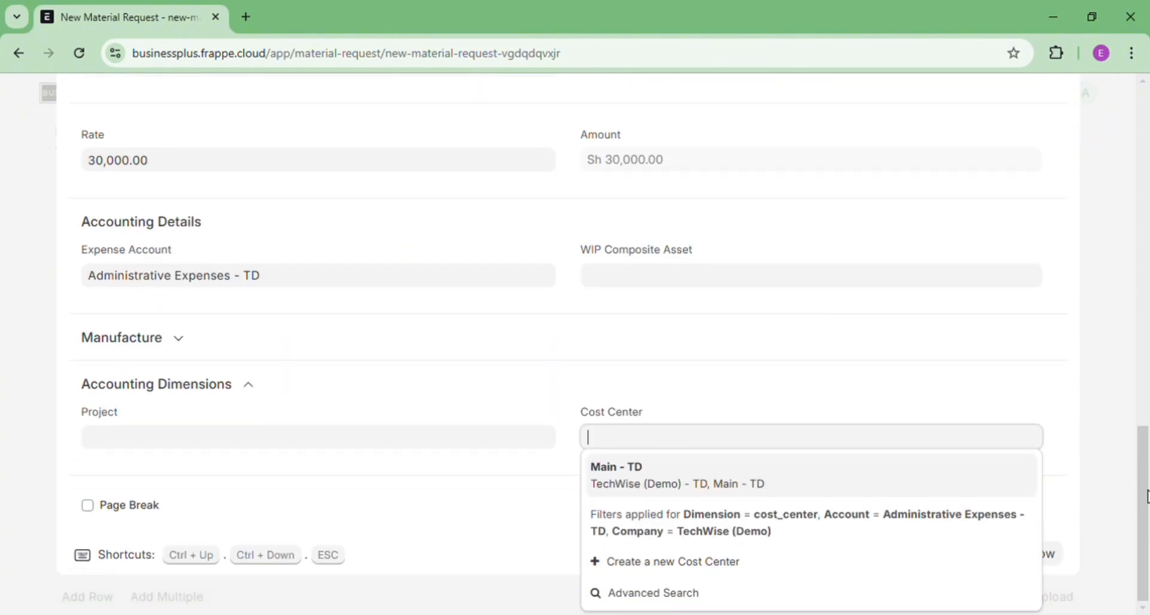
Assign the Farm Planning row to project PROJ-0008, Greenhouse Construction-2 Acres, and close the row's details.
left_click(471, 440)
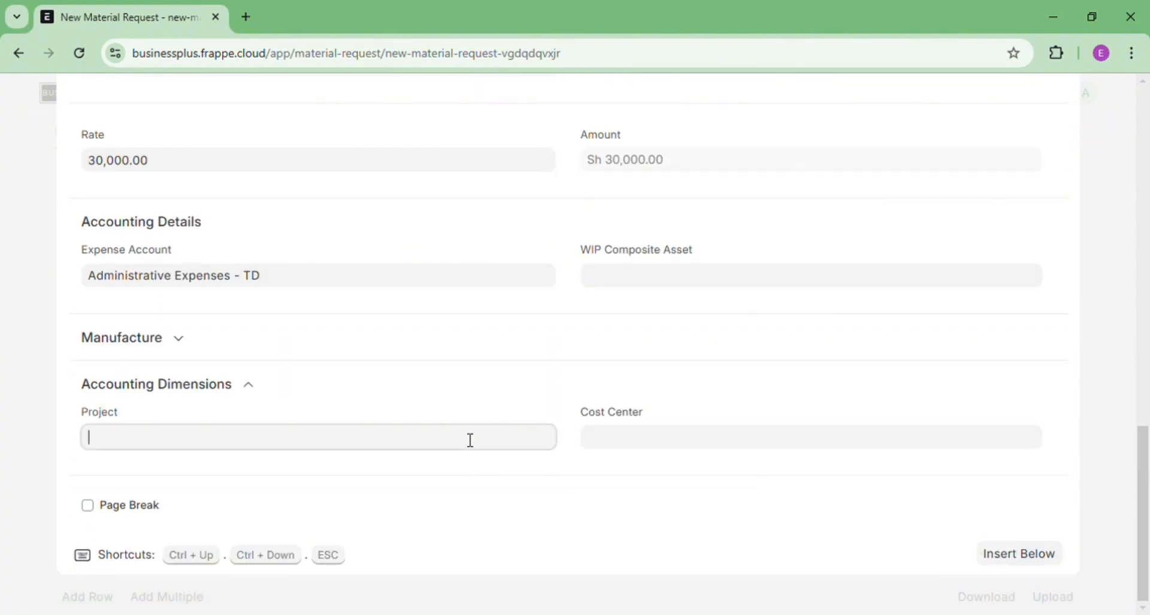
left_click_drag(554, 489, 547, 606)
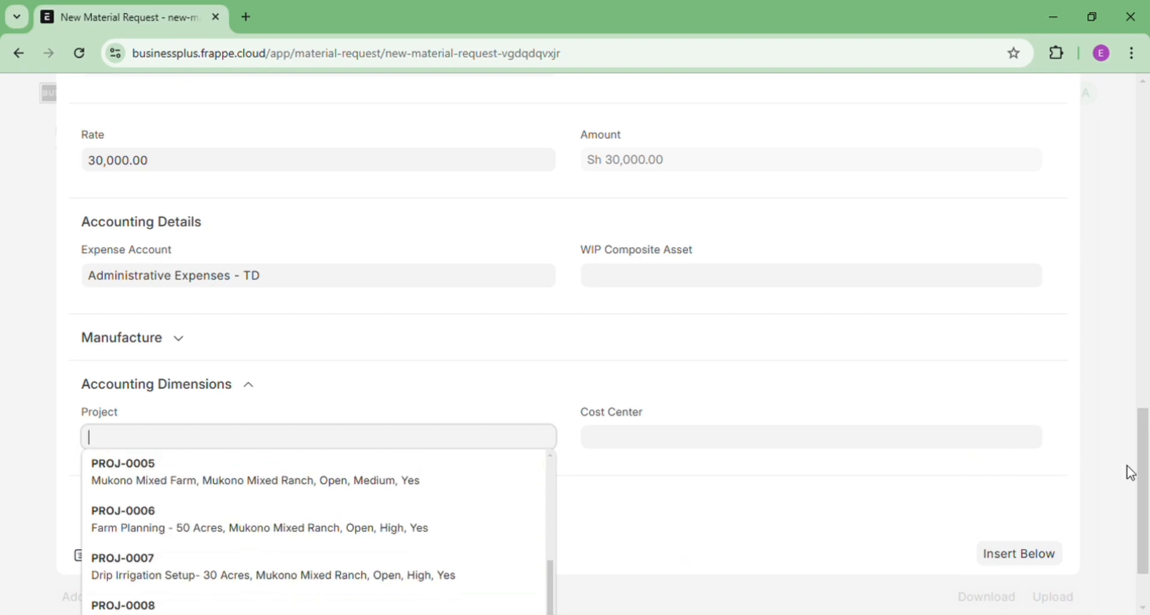
left_click_drag(1144, 474, 1145, 504)
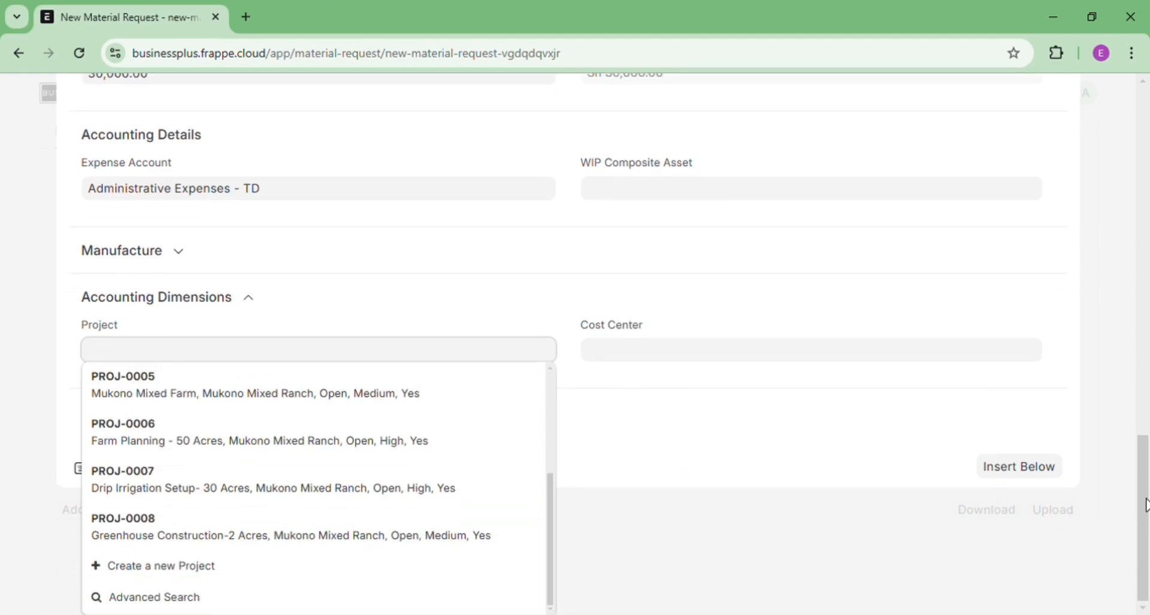
left_click(438, 543)
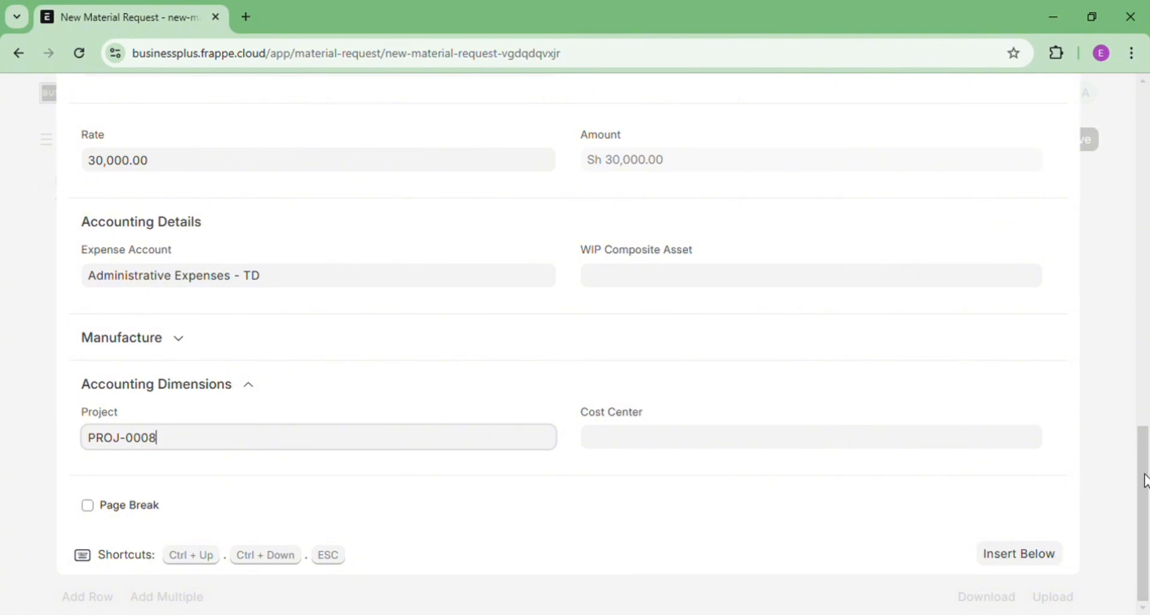
left_click_drag(1145, 479, 1147, 256)
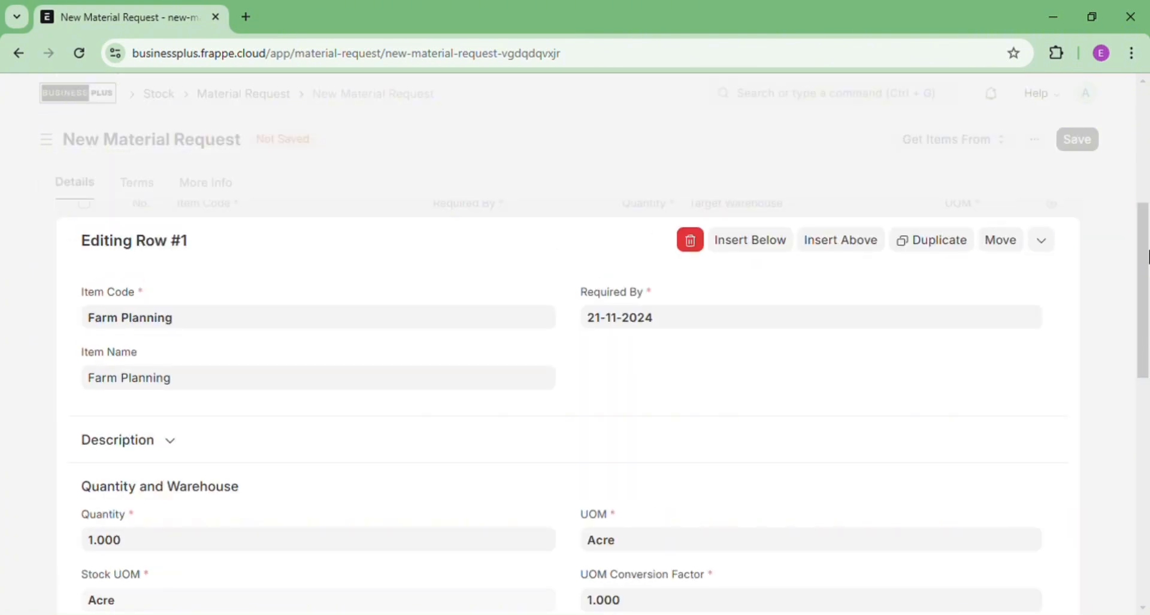
left_click(1048, 243)
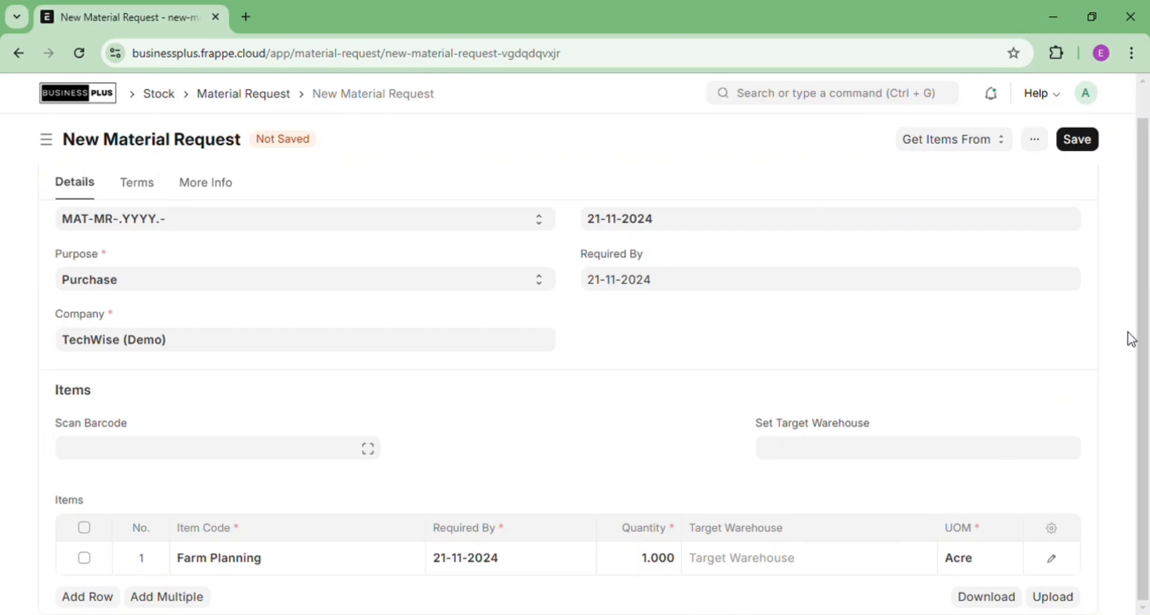
Save the Farm Planning material request and submit it permanently.
left_click_drag(1146, 343, 1146, 242)
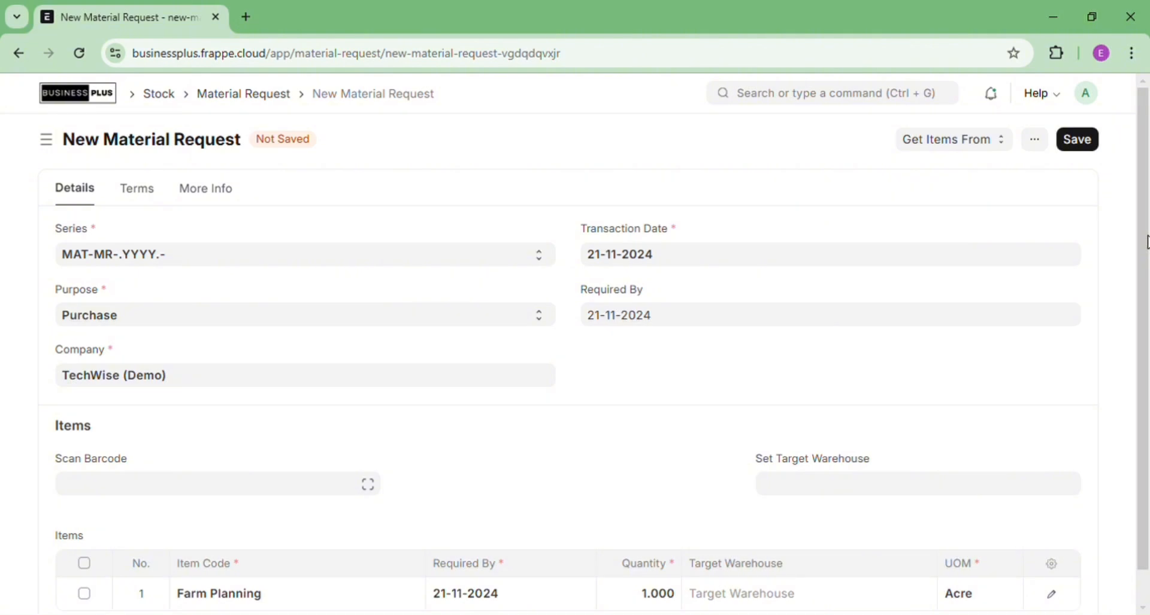
left_click(1088, 147)
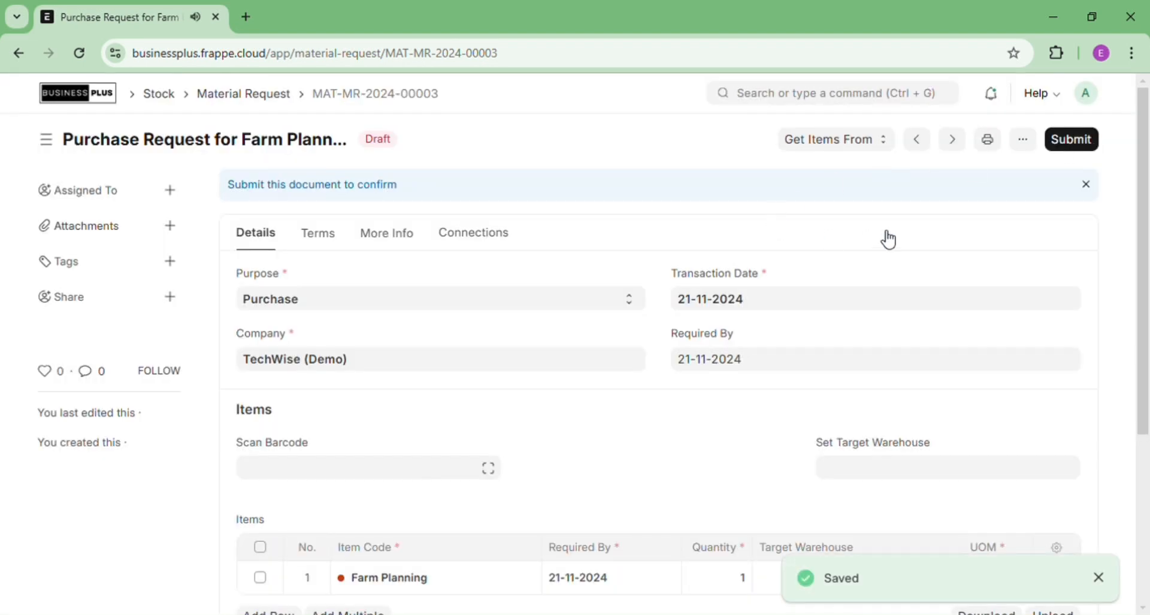
left_click(1079, 144)
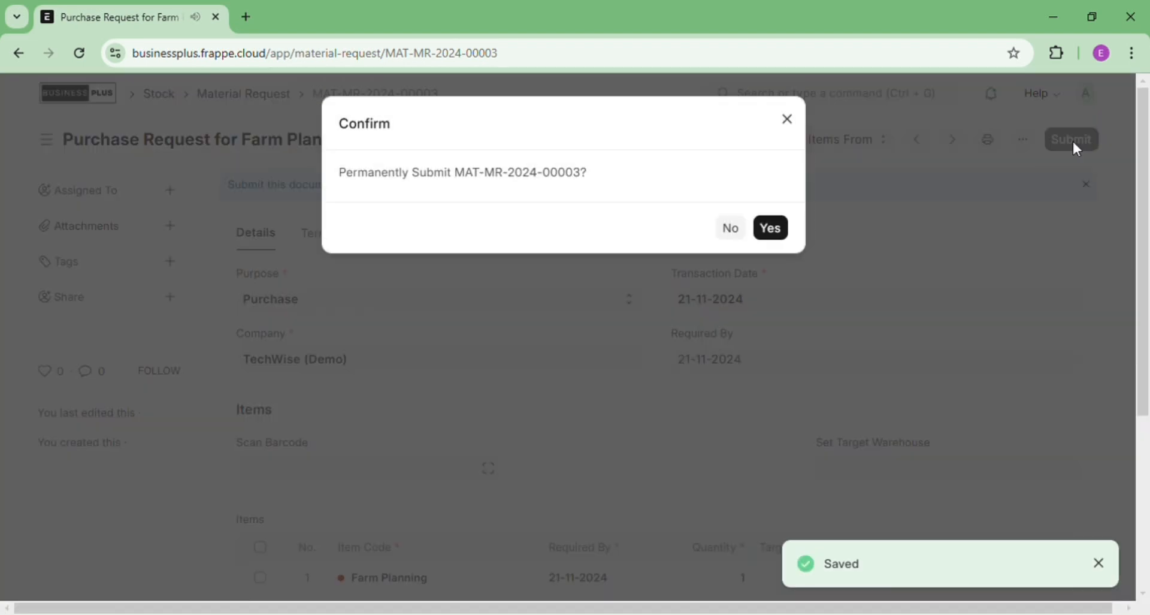
left_click(776, 230)
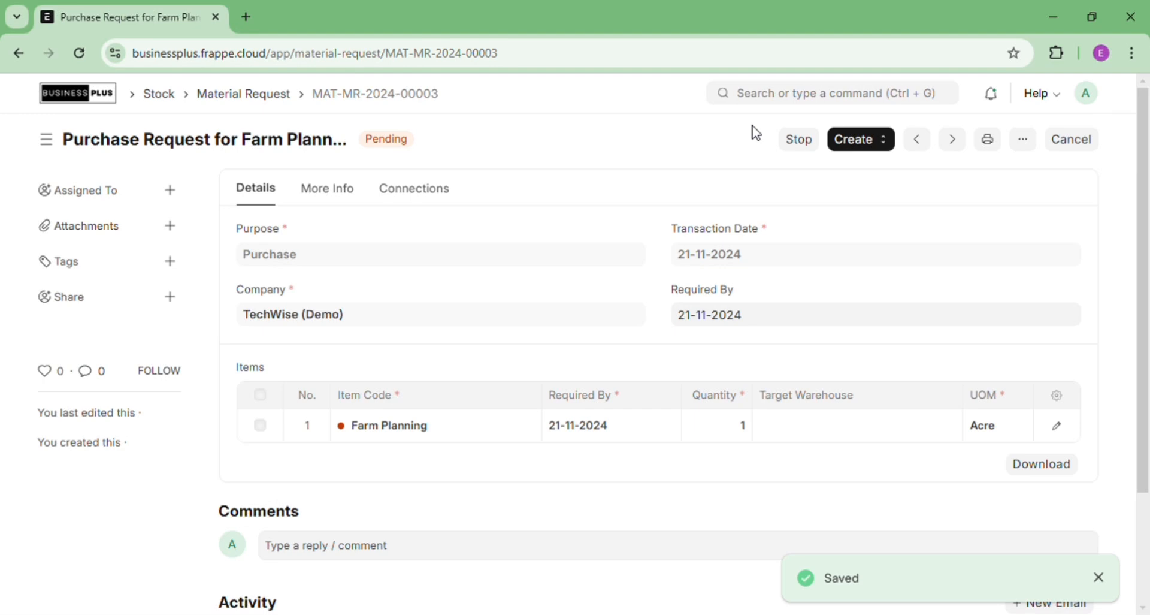
Create a purchase order from the submitted material request, leaving the default supplier blank.
left_click(861, 143)
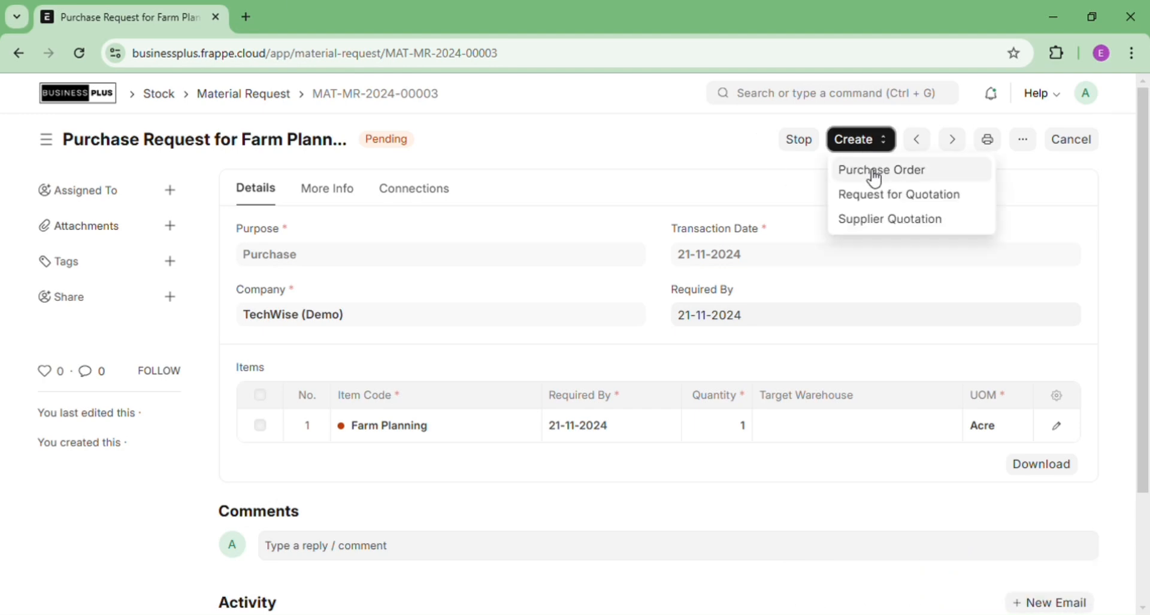
left_click(870, 172)
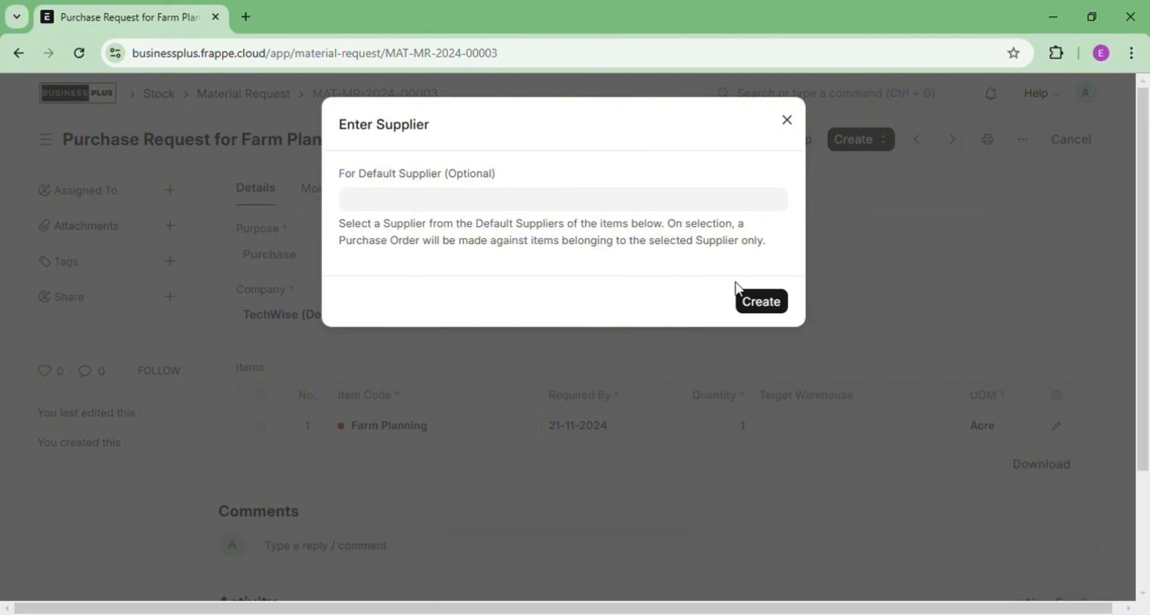
left_click(759, 303)
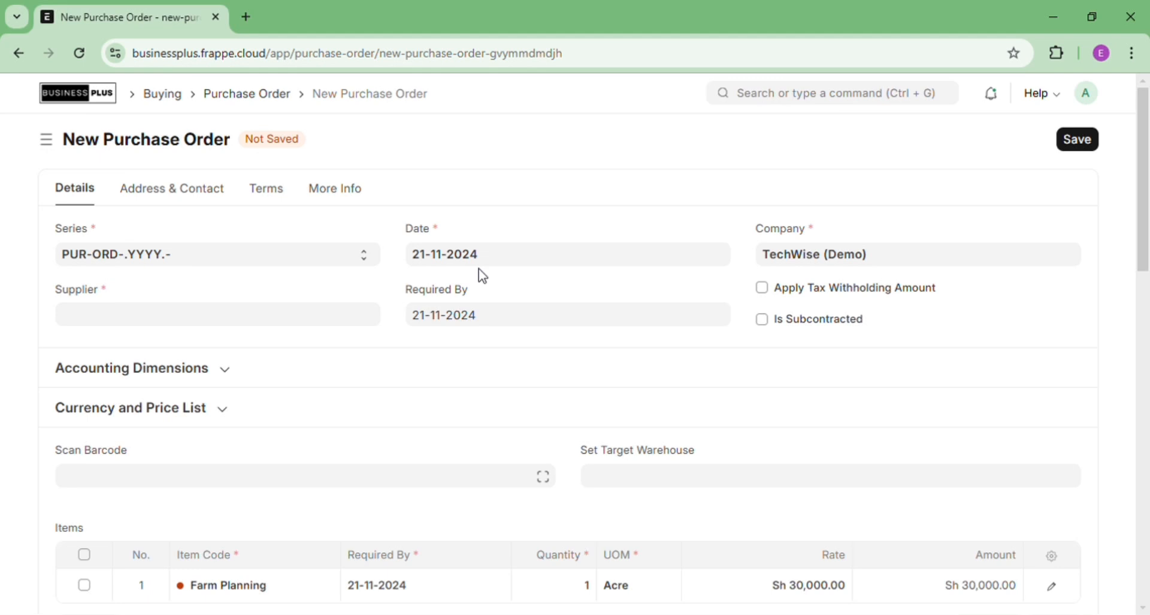
Set the new purchase order's supplier to Farm Supplies.
left_click(164, 318)
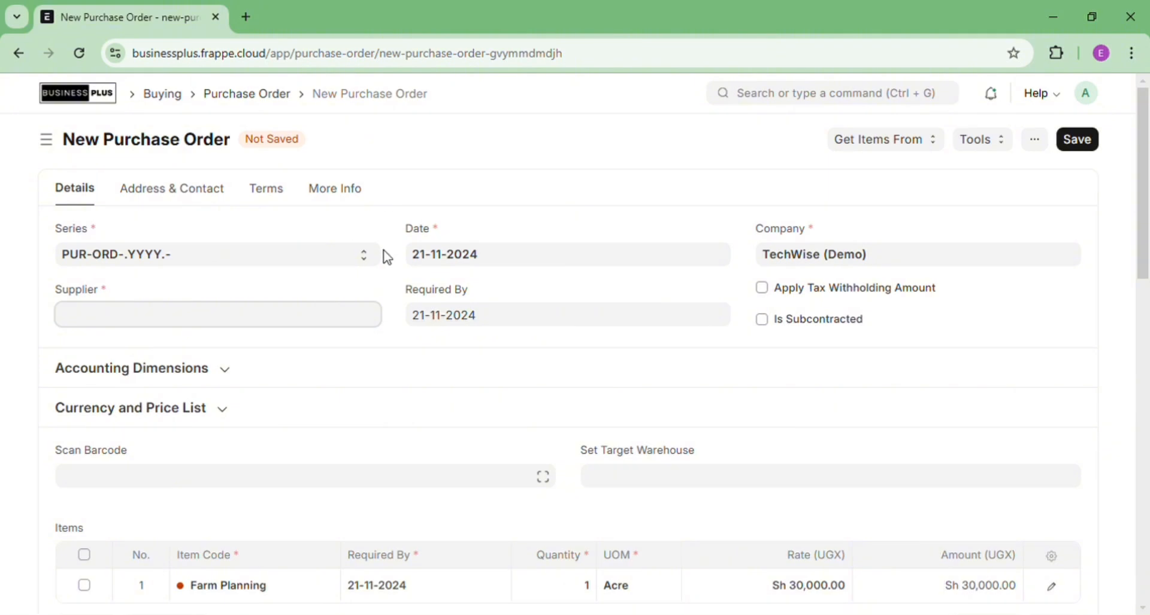
left_click(334, 249)
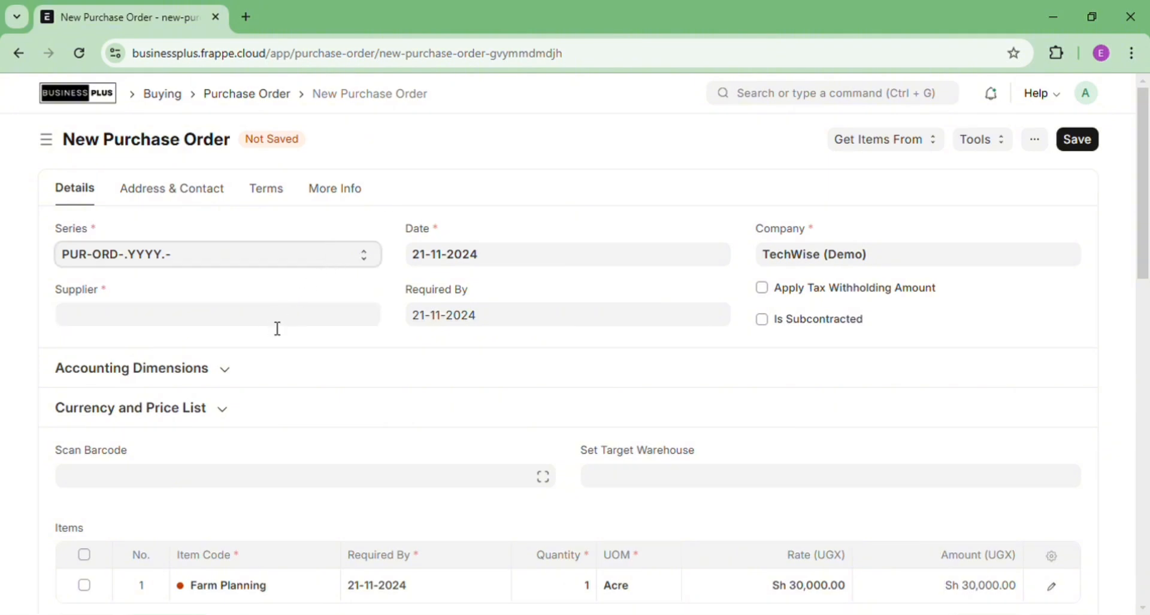
left_click(278, 329)
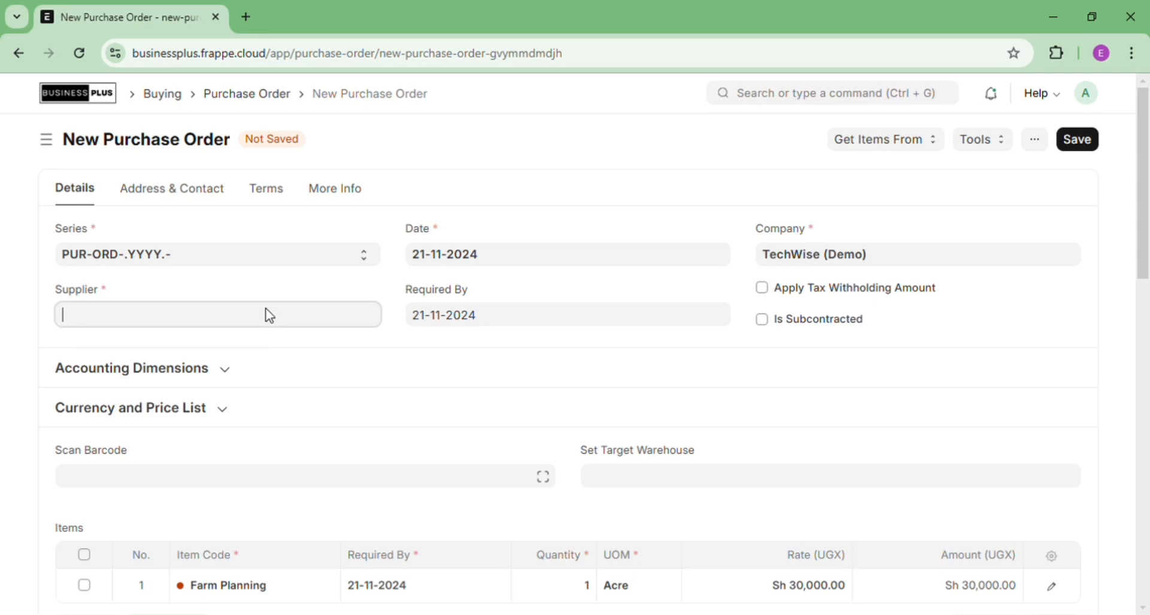
left_click(117, 318)
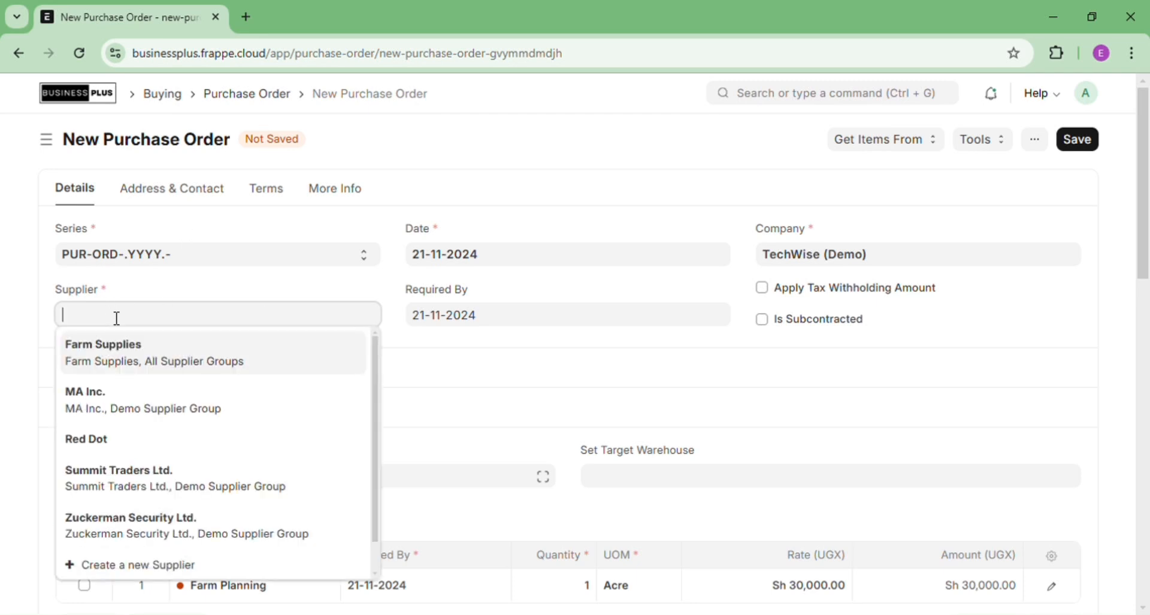
type("fa")
left_click(141, 348)
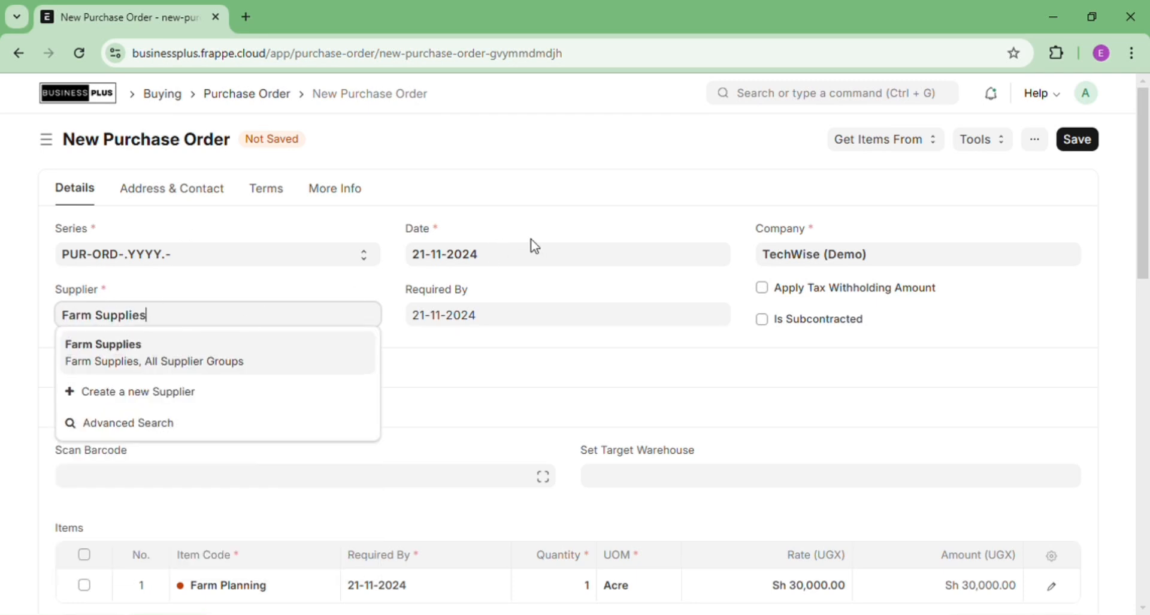
left_click(282, 348)
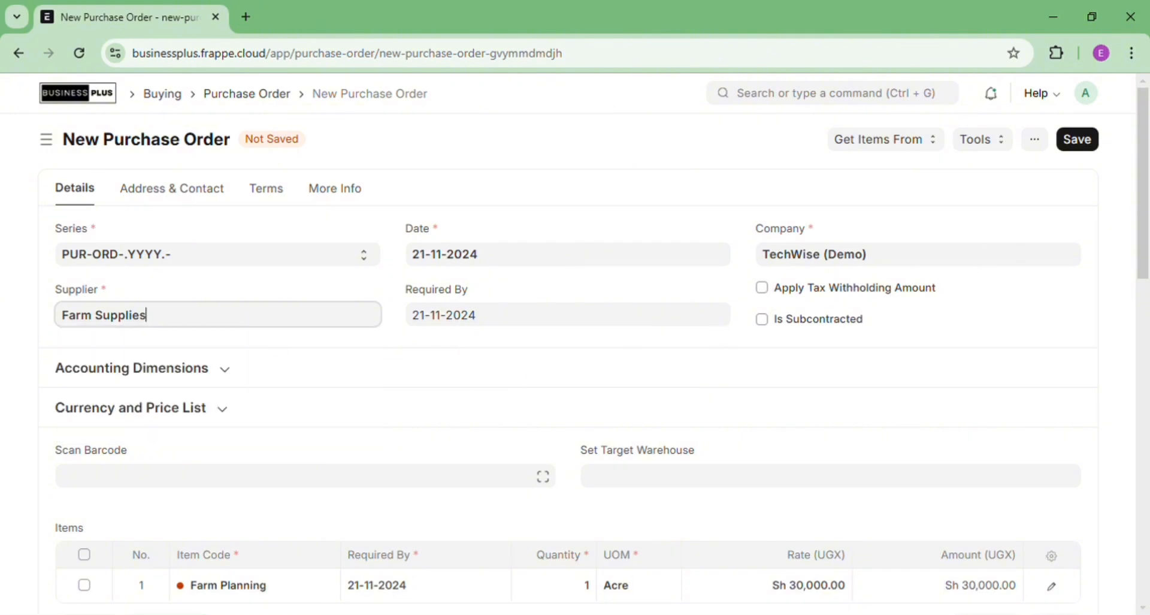
Save the Farm Supplies purchase order and submit it permanently.
scroll(1148, 399, "down", 10)
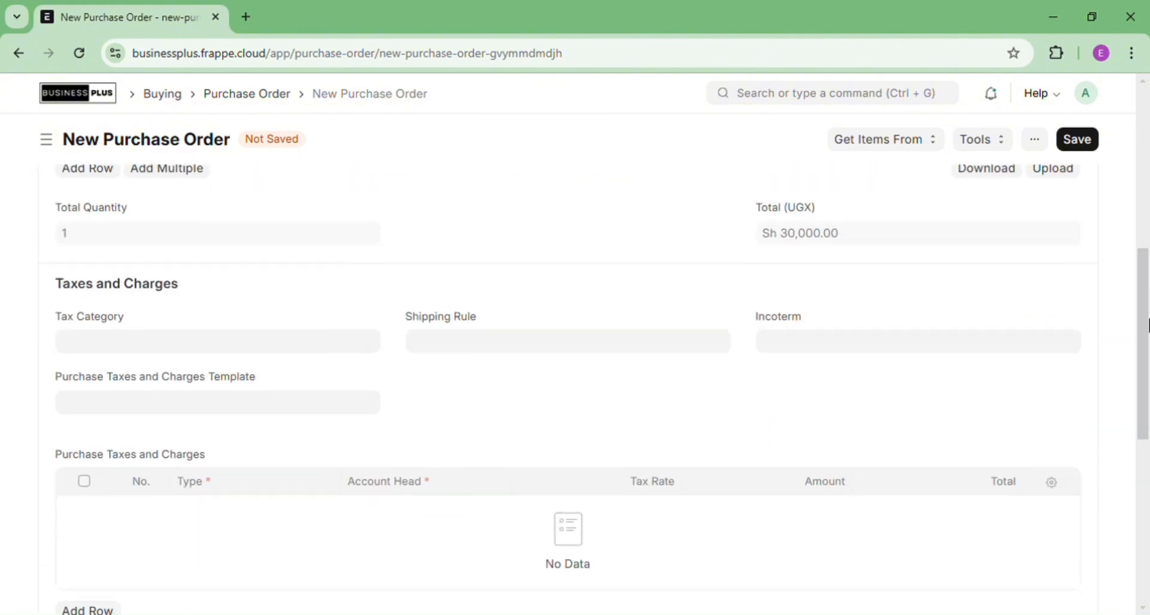
left_click_drag(1149, 399, 1145, 114)
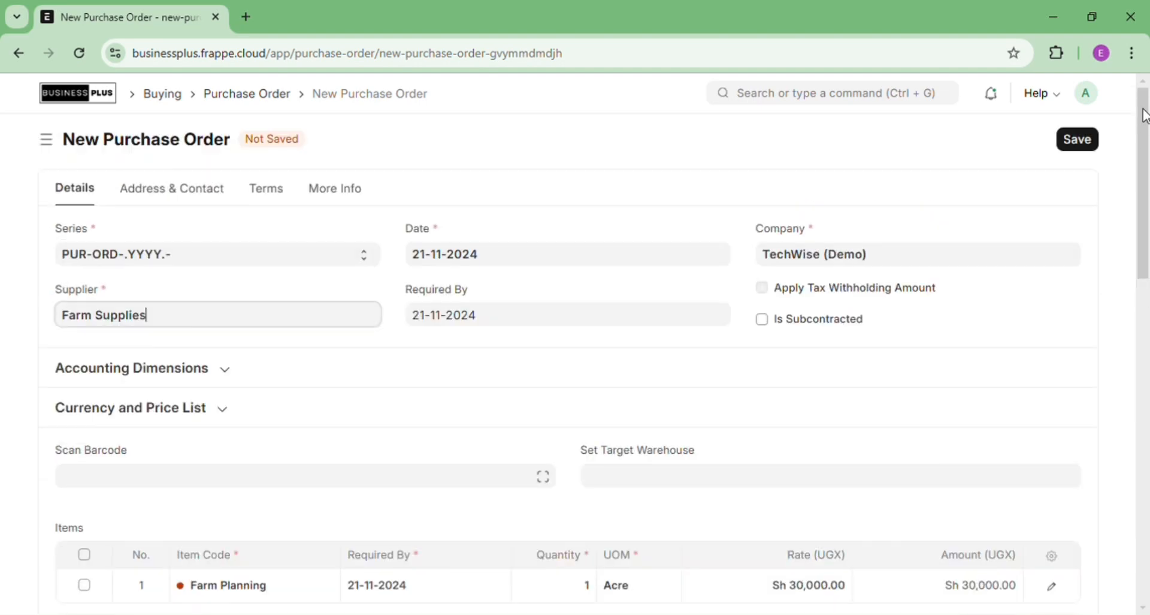
left_click(1082, 143)
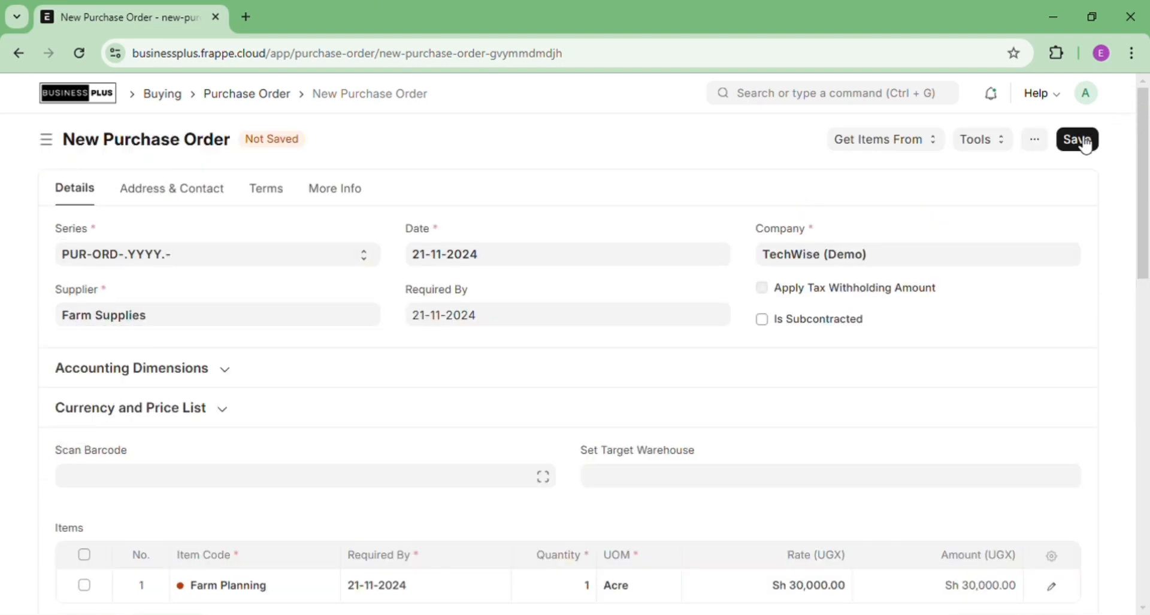
left_click(1082, 143)
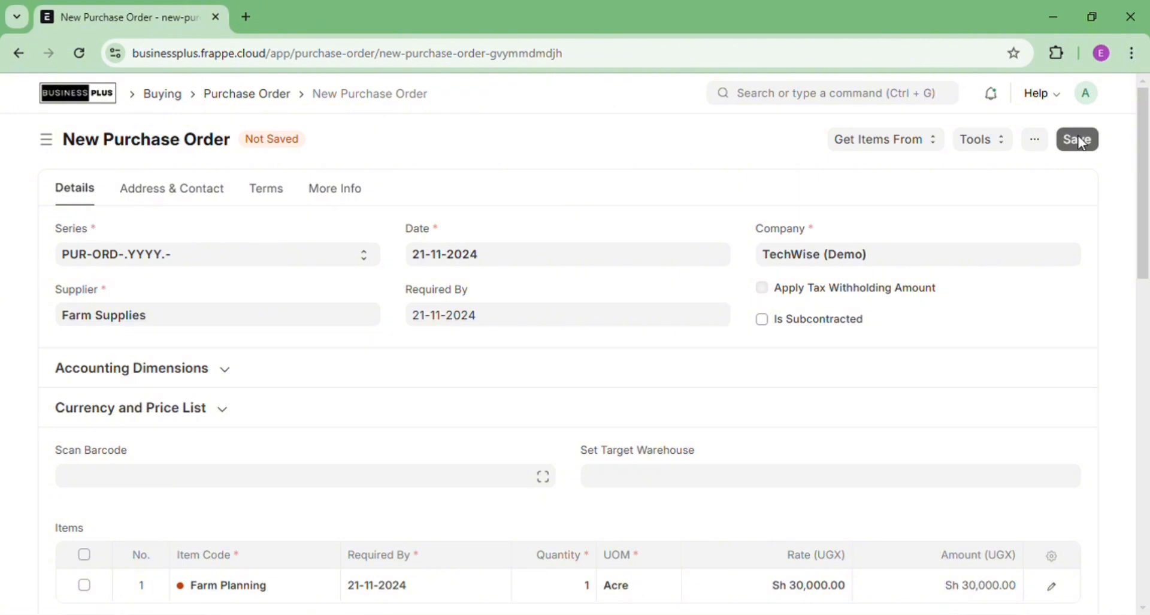
left_click(1079, 140)
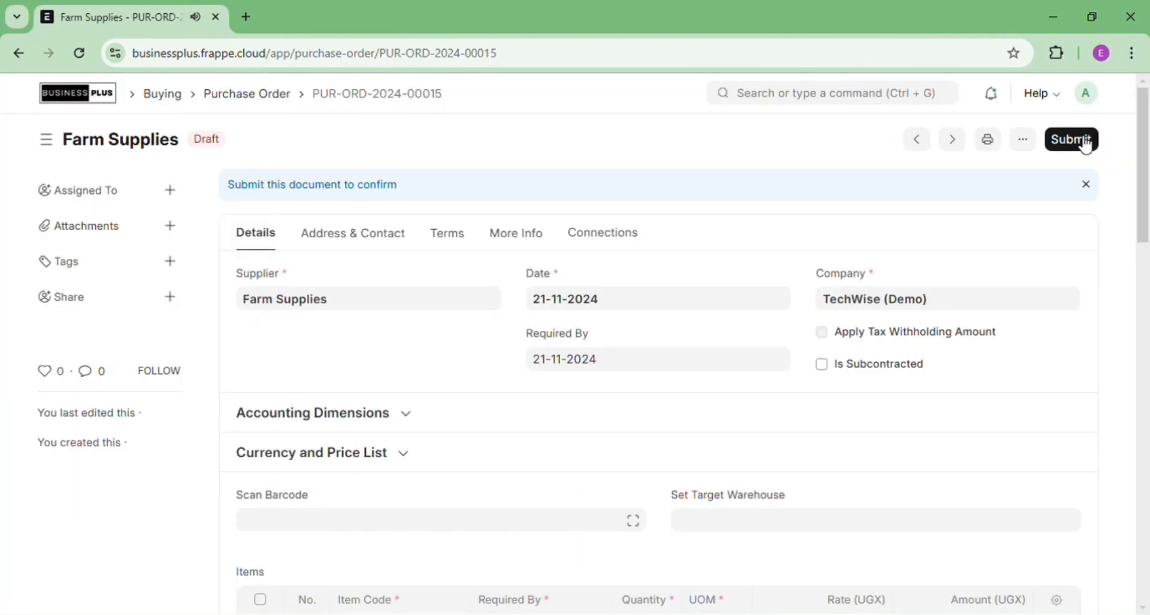
left_click(1082, 141)
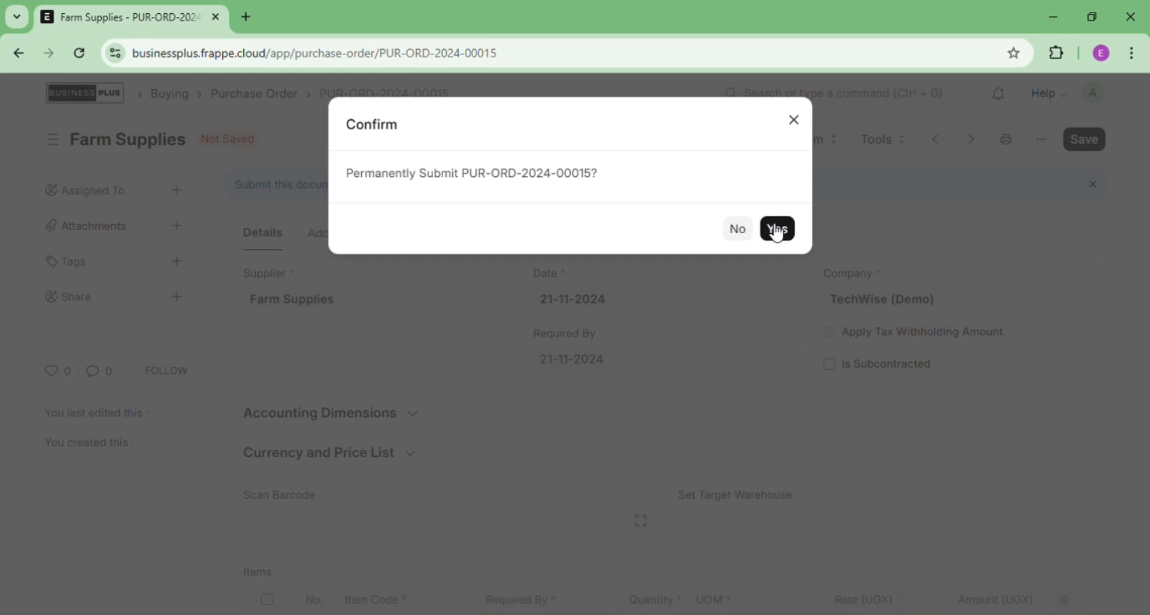
left_click(777, 231)
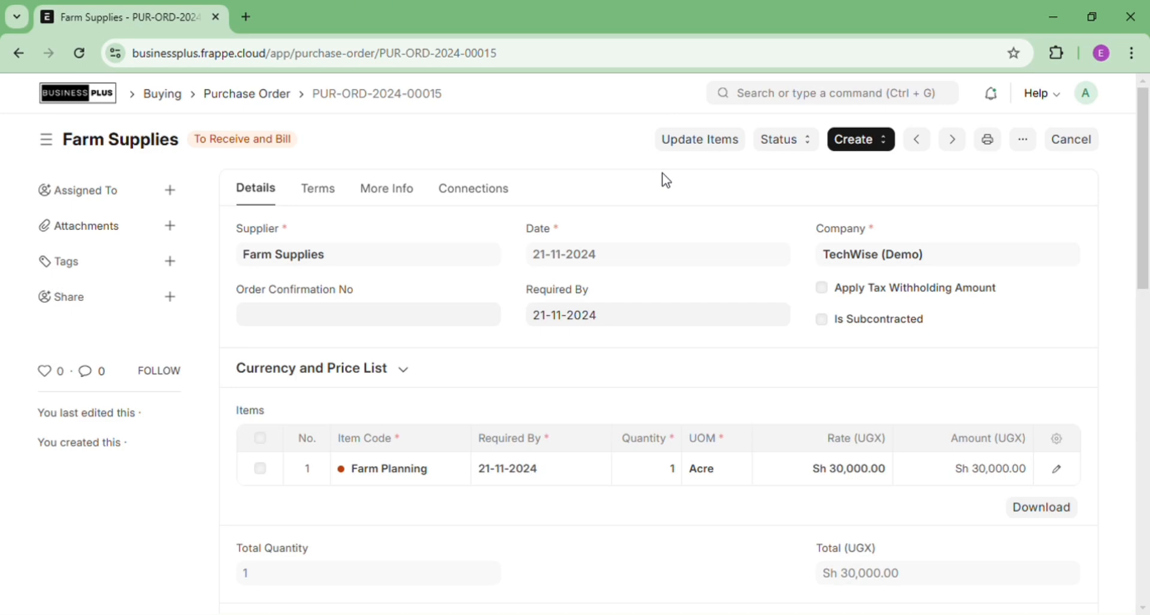
Create a purchase invoice from the submitted Farm Supplies purchase order and save it with its prefilled details.
left_click(881, 149)
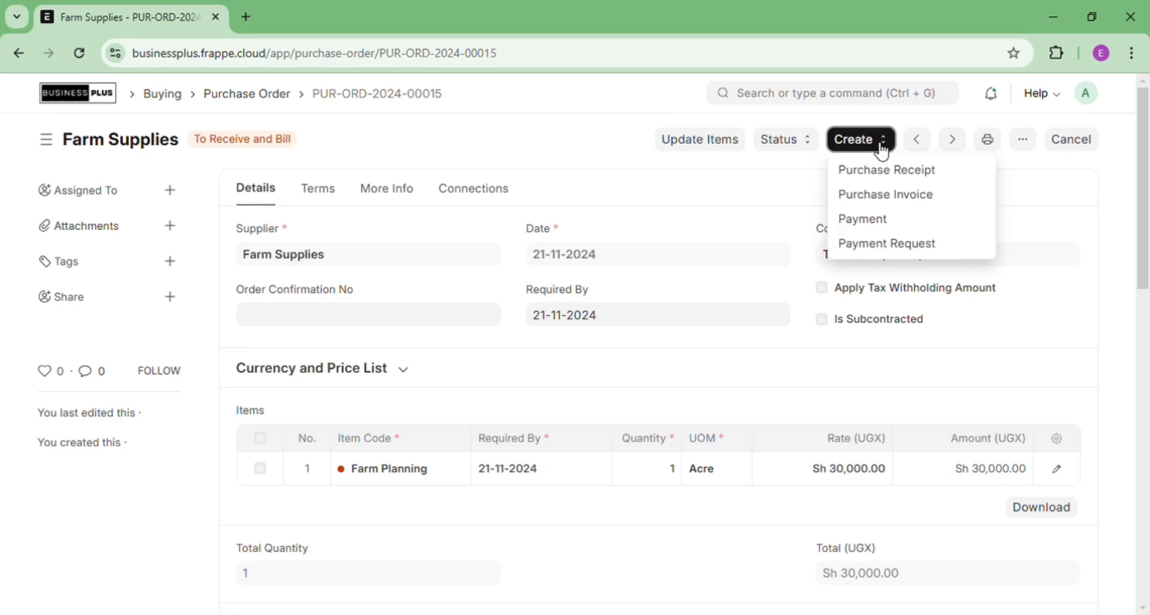
left_click(884, 195)
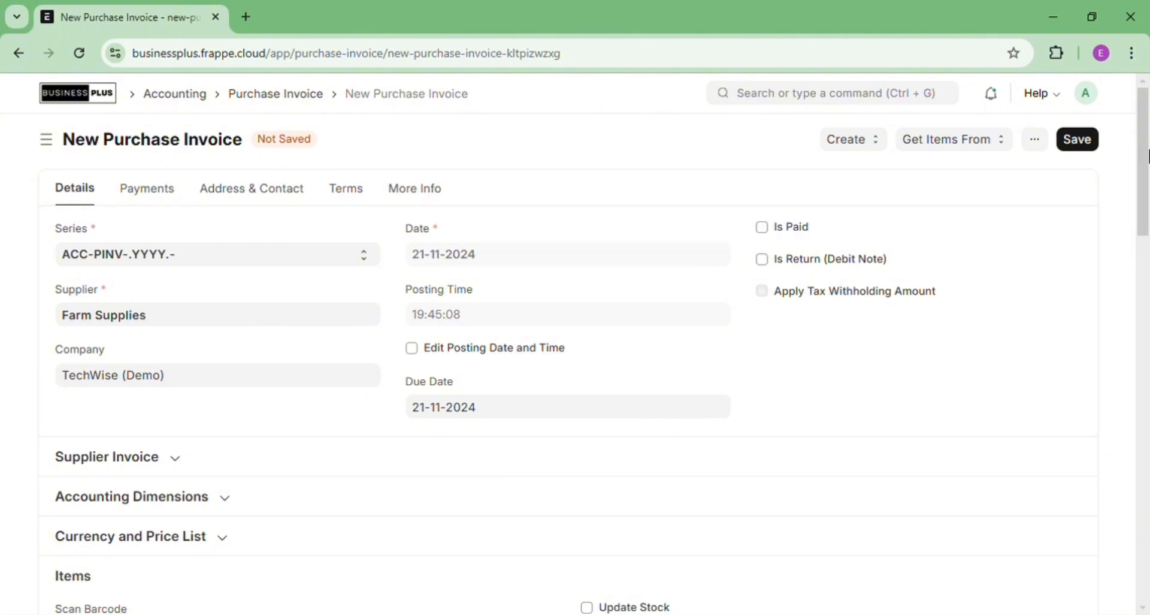
mouse_move(1148, 157)
left_mouse_down()
mouse_move(1130, 399)
mouse_move(1141, 501)
mouse_move(1149, 142)
left_mouse_up()
left_click(1077, 147)
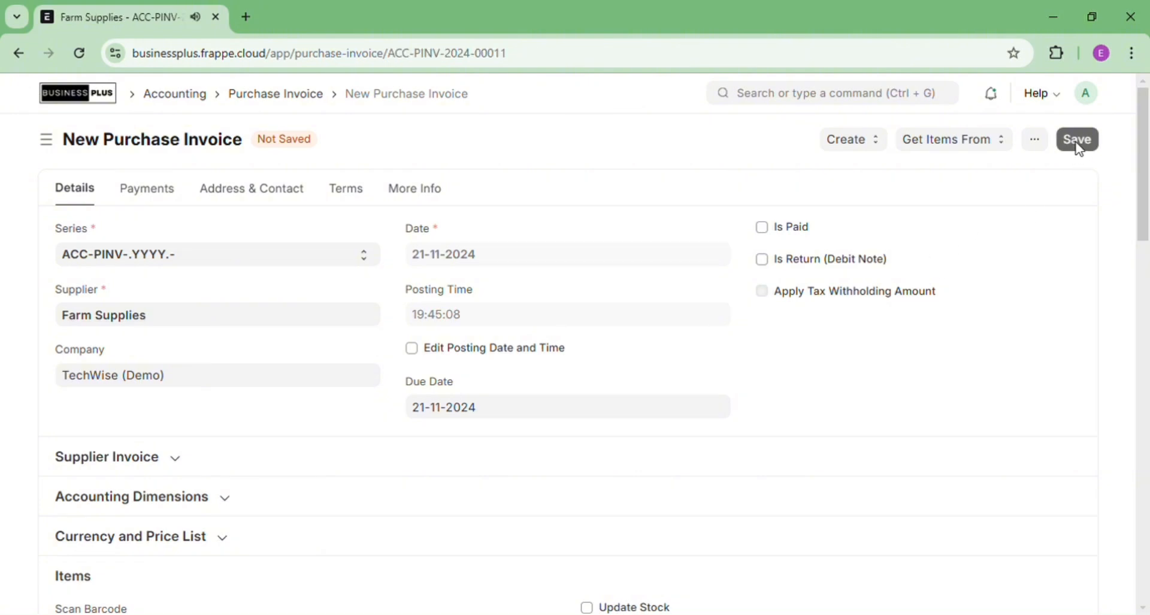
Submit the saved Farm Supplies purchase invoice permanently.
left_click(1080, 146)
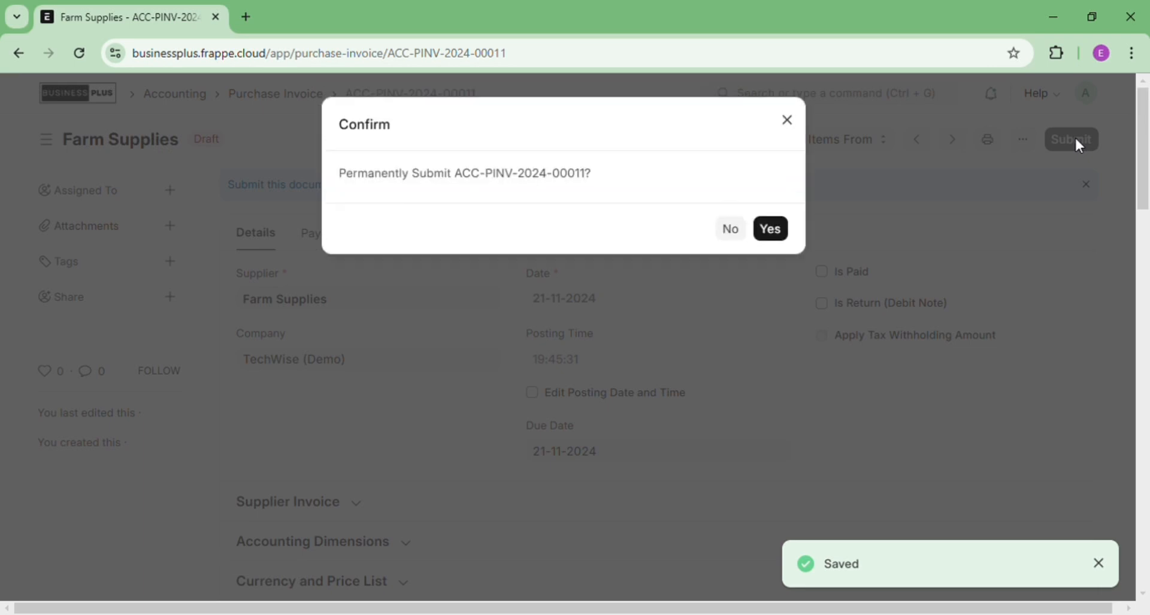
left_click(778, 231)
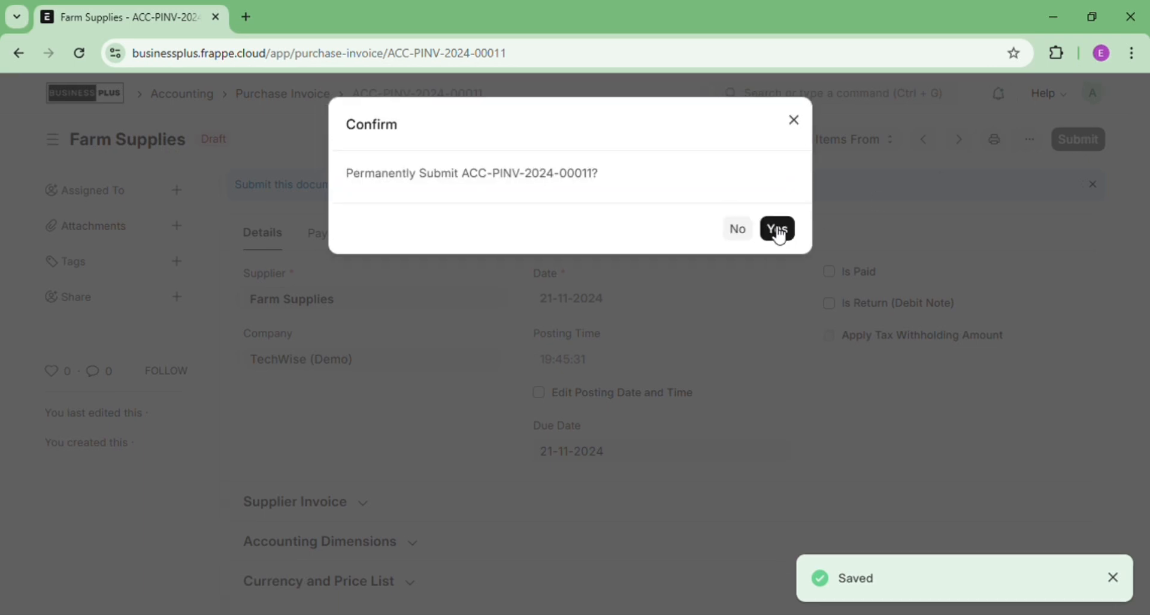
left_click(779, 231)
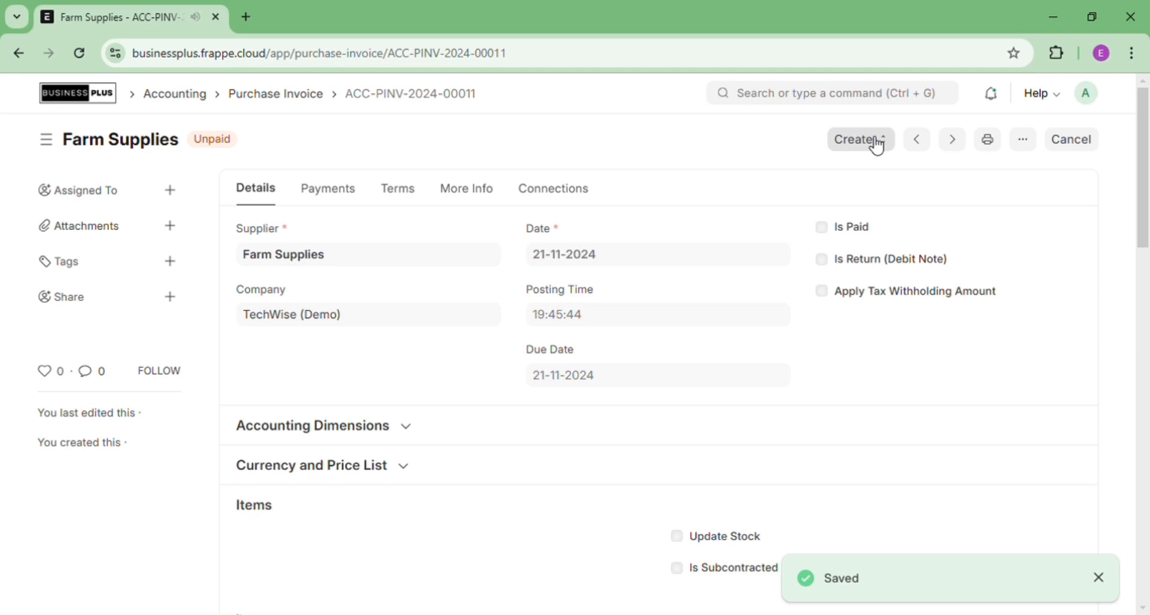
Create a payment entry from the Farm Supplies purchase invoice and set its mode of payment to Cash.
left_click(877, 146)
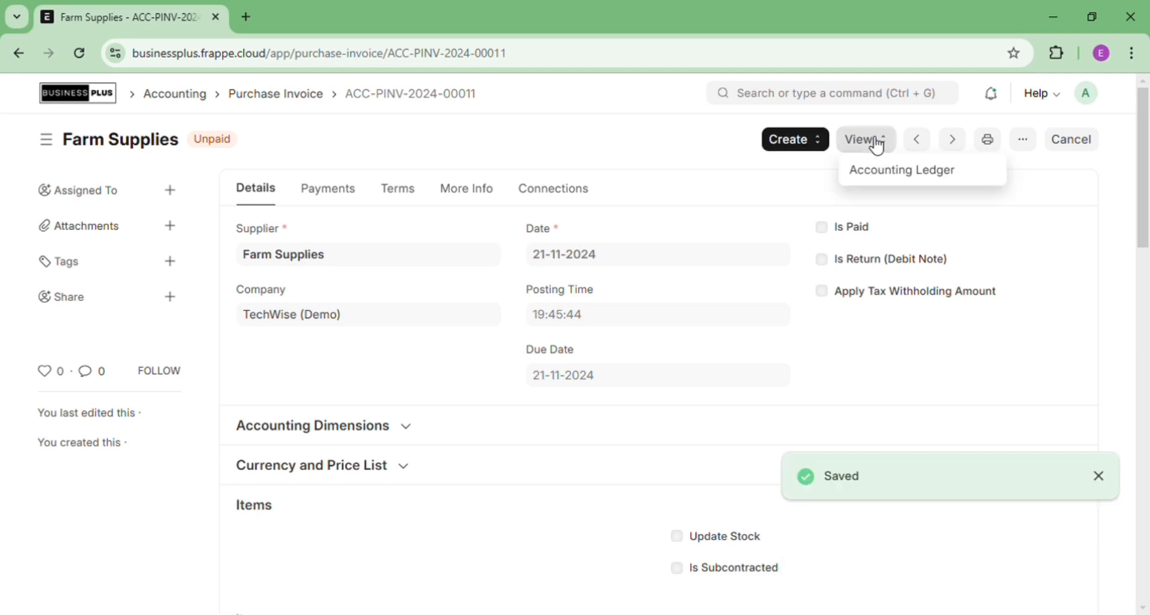
left_click(807, 148)
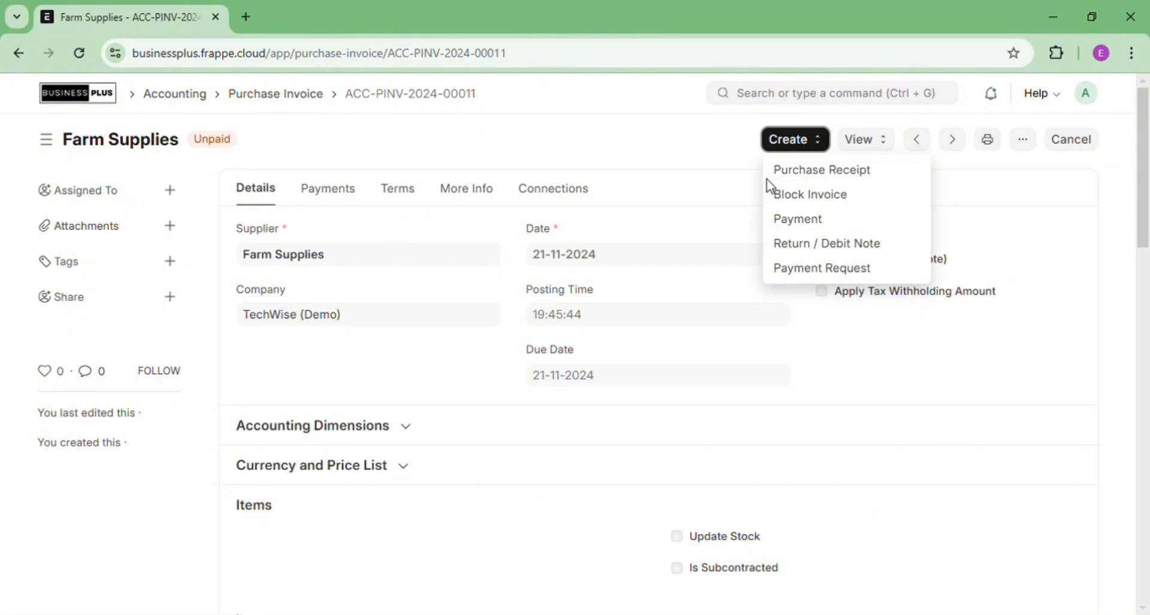
left_click(798, 221)
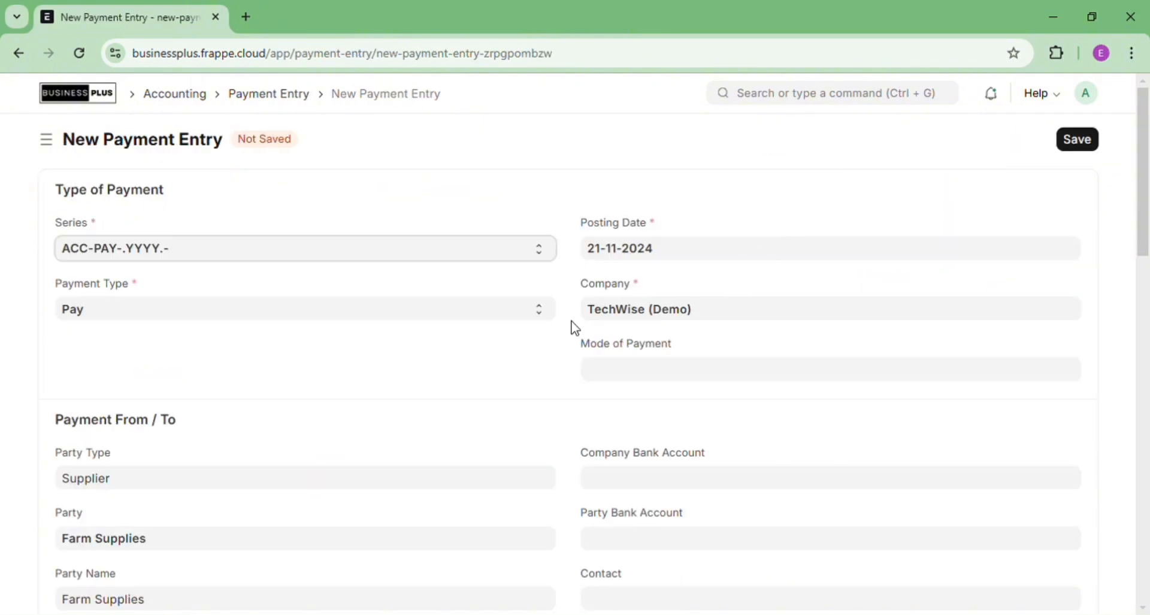
left_click(616, 371)
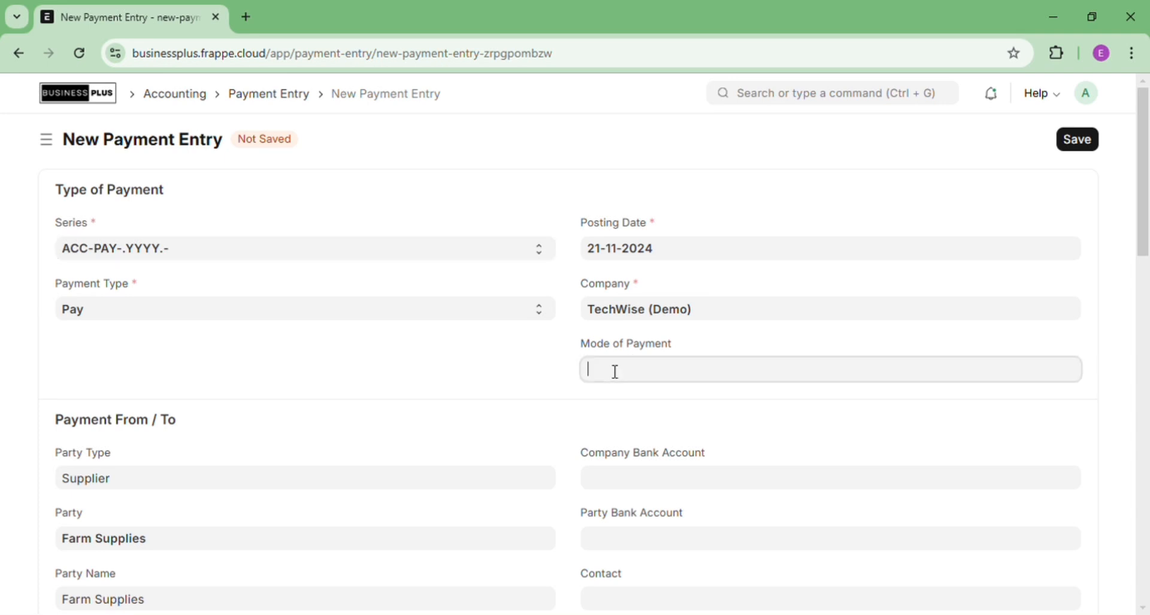
type("cas")
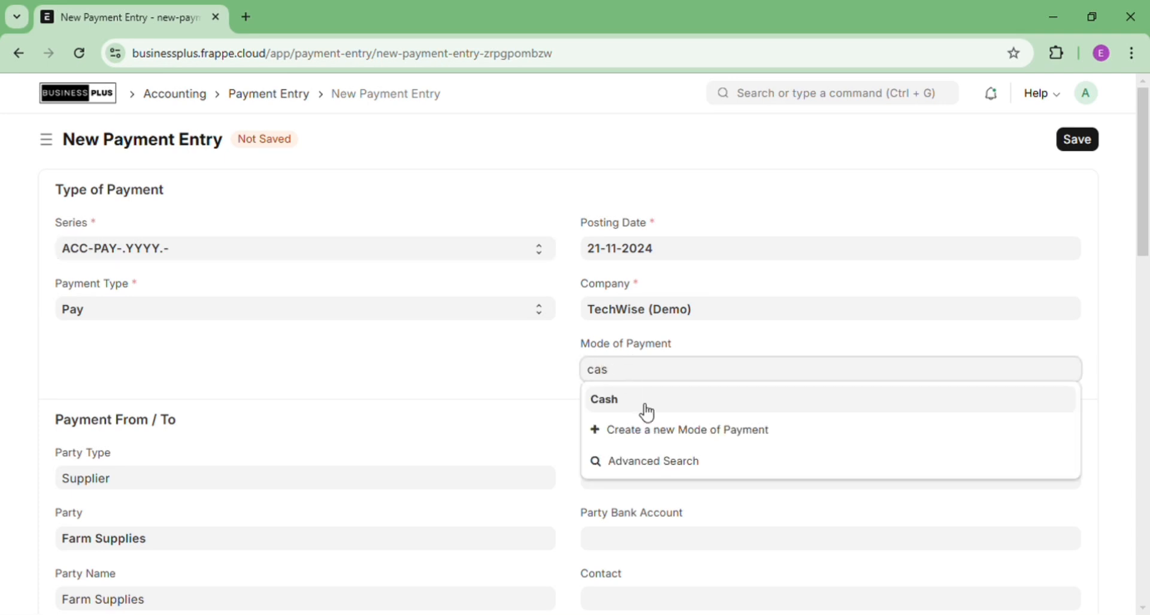
left_click(648, 406)
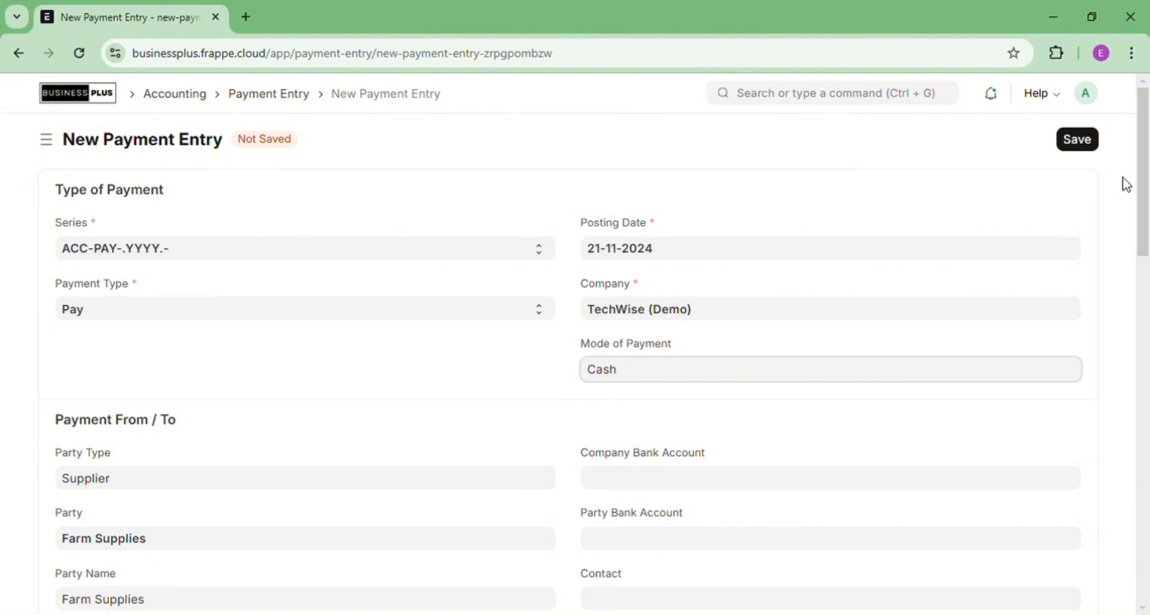
Save the Farm Supplies cash payment entry and submit it permanently.
mouse_move(1145, 180)
left_mouse_down()
mouse_move(1146, 505)
mouse_move(1145, 180)
left_mouse_up()
left_click(1078, 143)
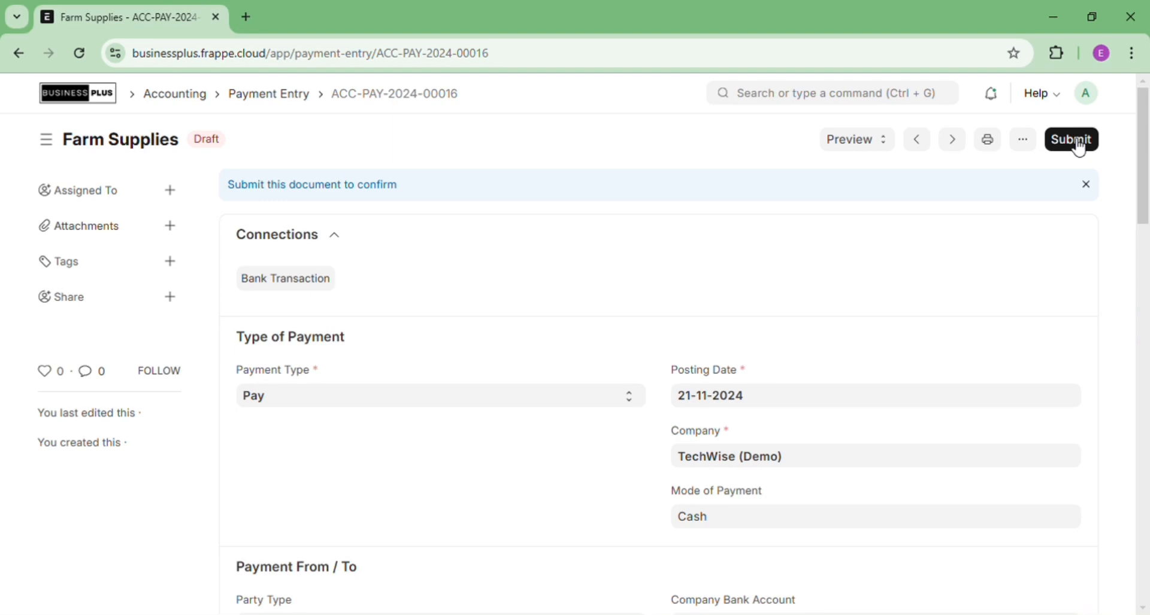
left_click(1078, 144)
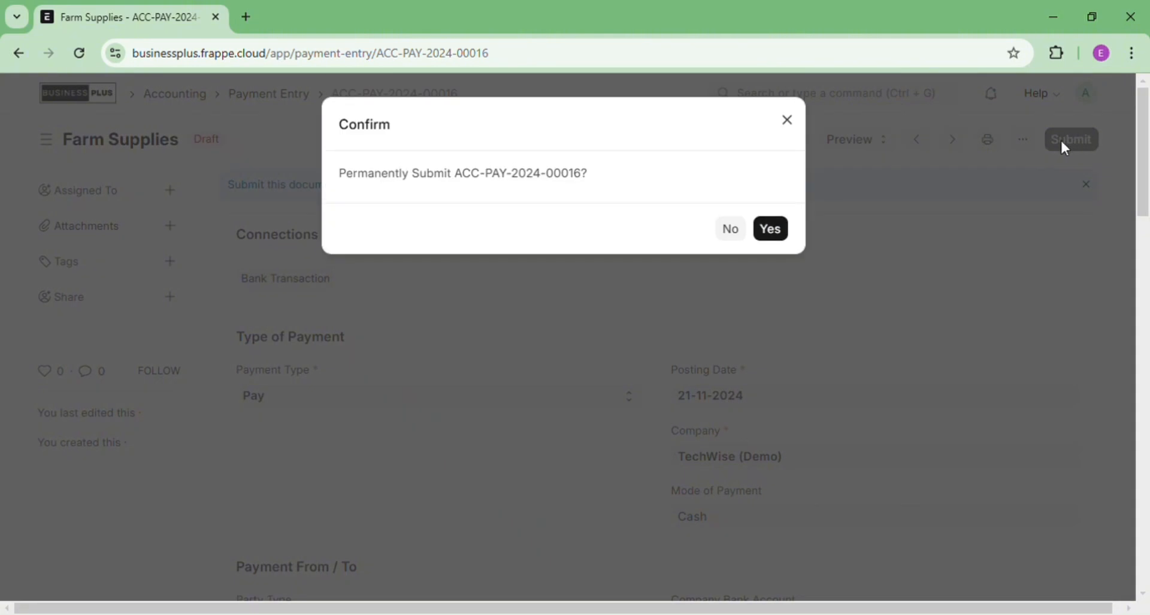
left_click(770, 228)
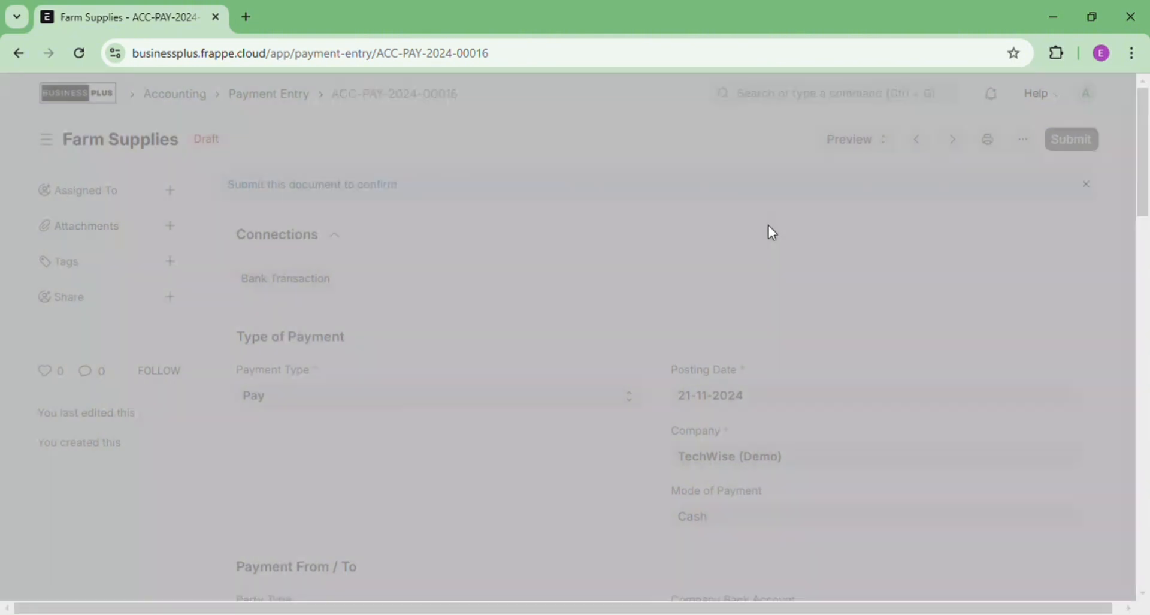